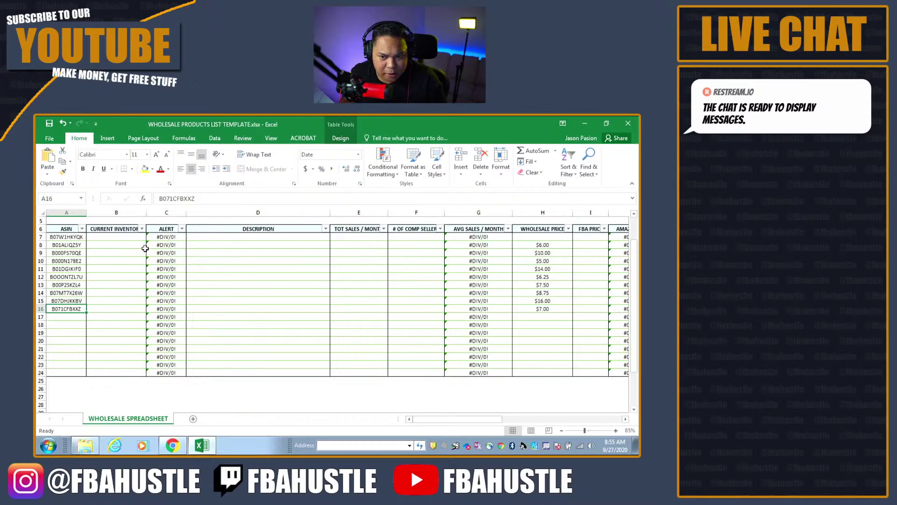
click(260, 245)
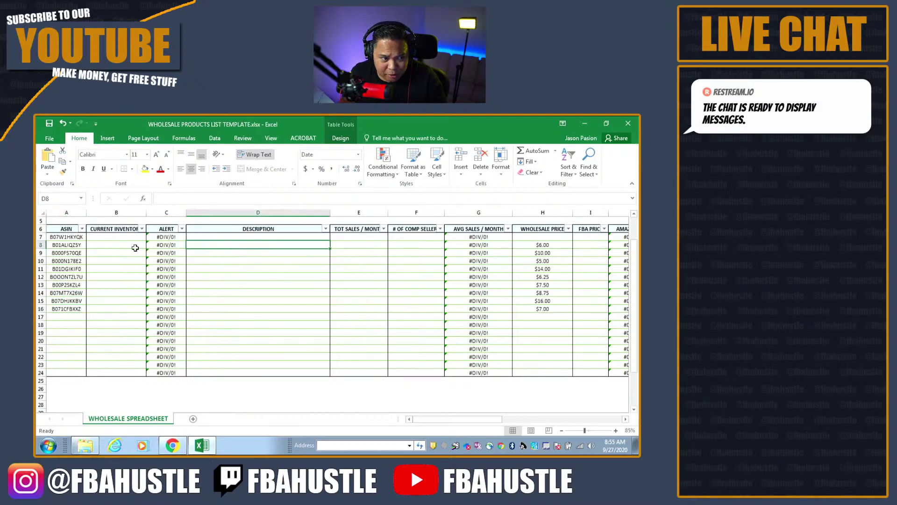
click(77, 245)
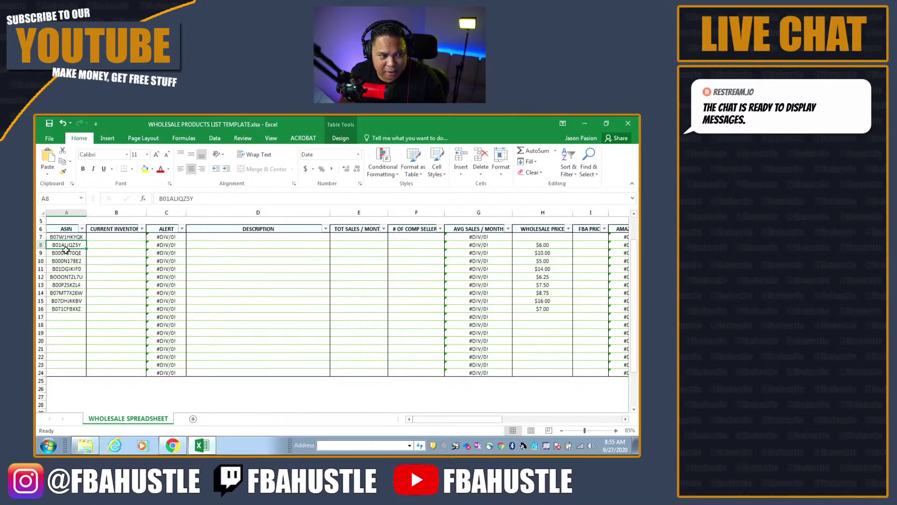
click(544, 246)
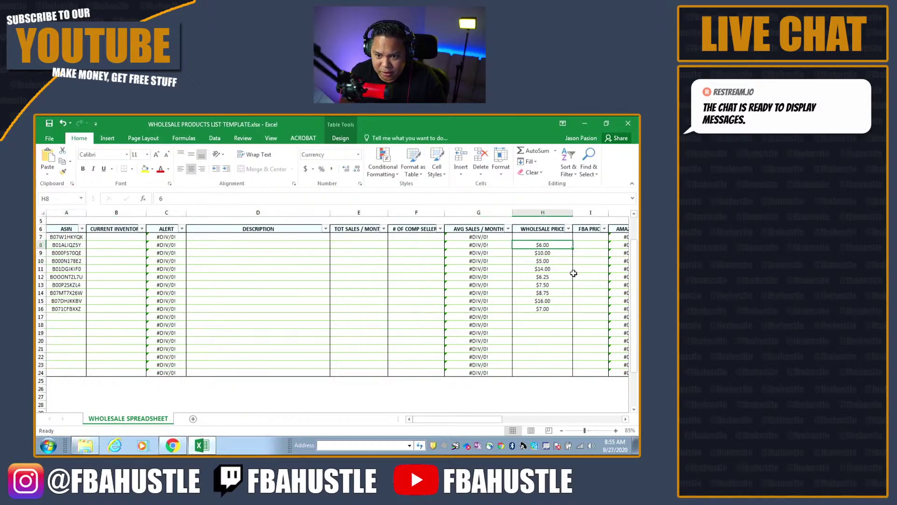
click(91, 245)
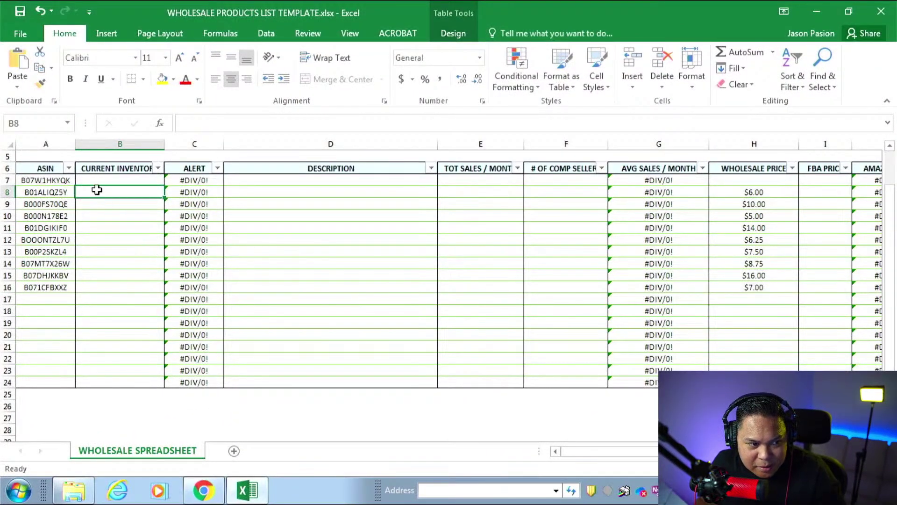
click(68, 191)
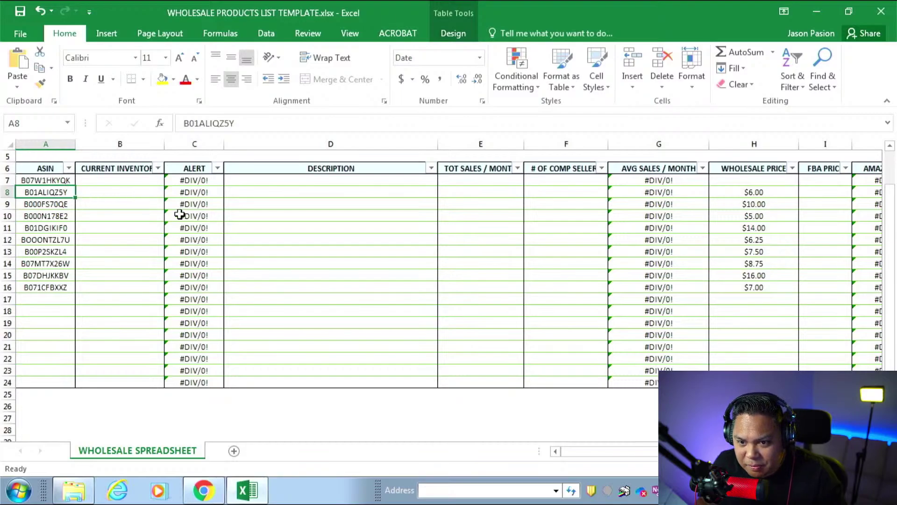
drag(145, 193, 140, 204)
click(250, 189)
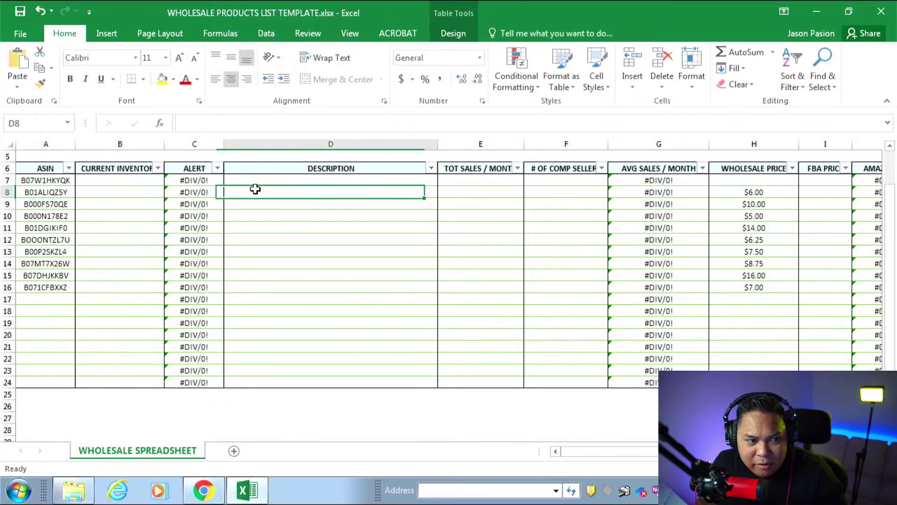
- Copy the ASIN B01ALIQZ5Y from cell A8, search for it in Chrome, and open its Amazon product listing
click(66, 192)
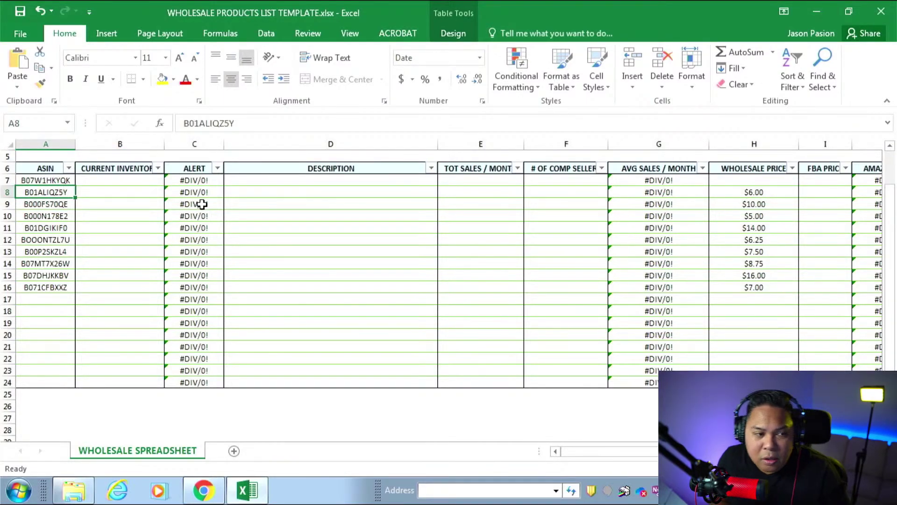
key(ctrl+c)
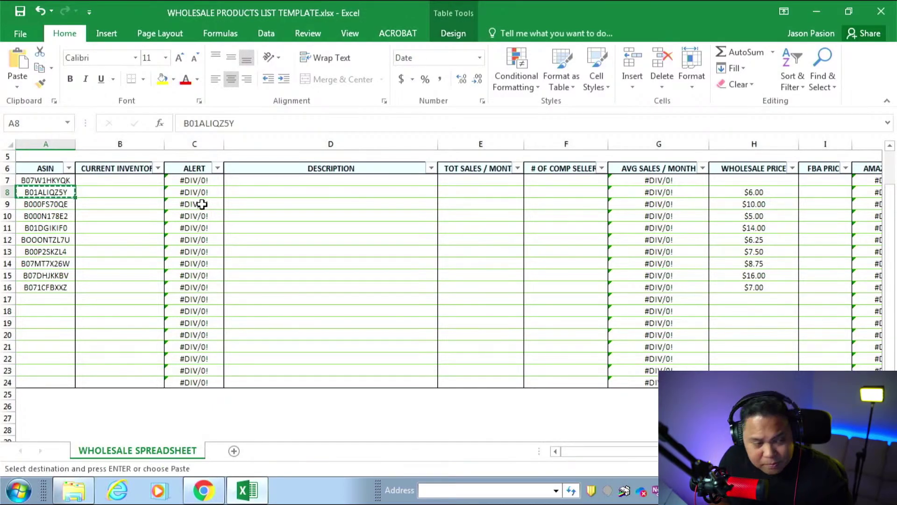
key(alt+Tab)
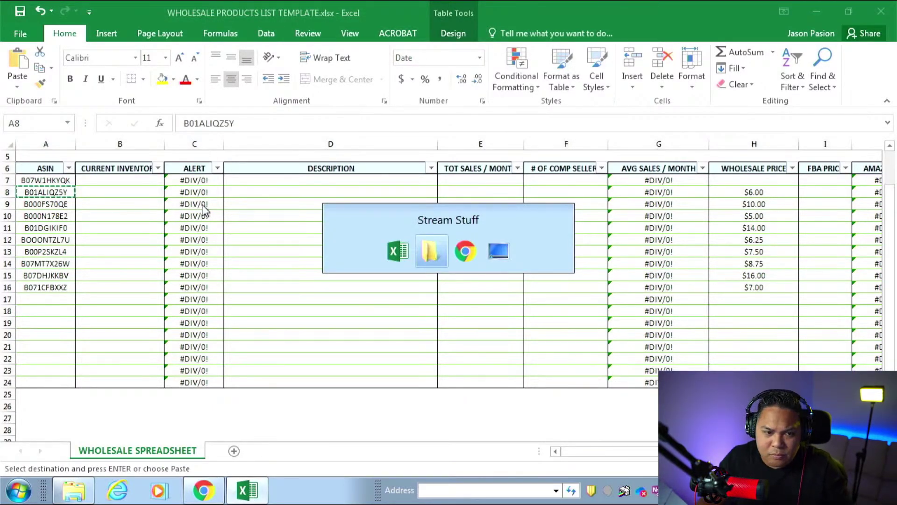
key(alt+Tab)
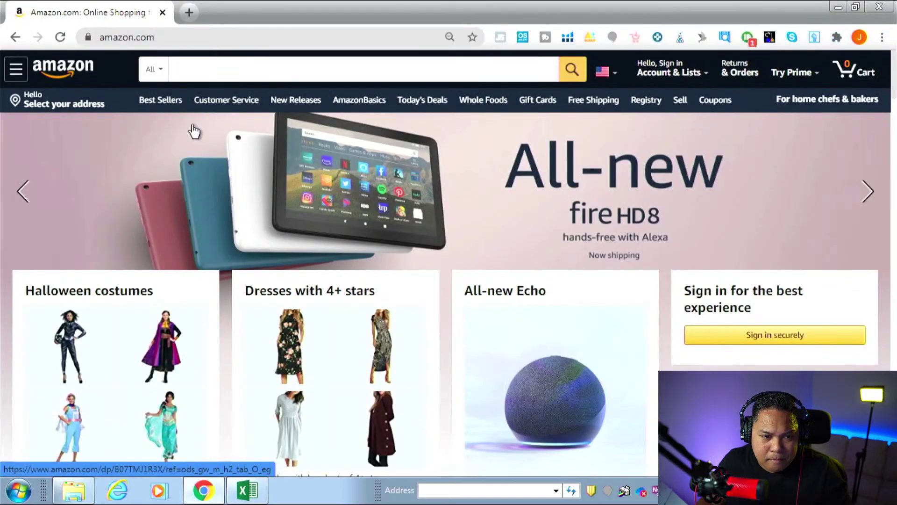
click(283, 36)
key(ctrl+v)
key(Return)
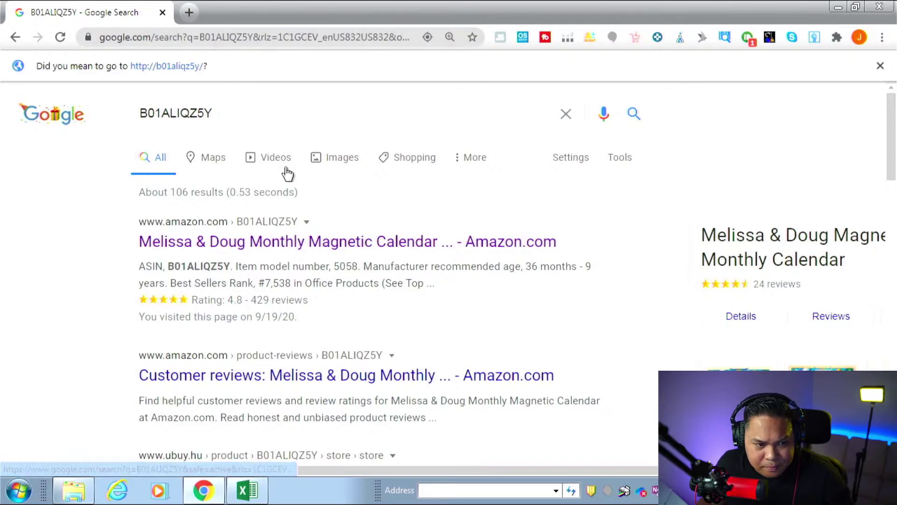
click(297, 246)
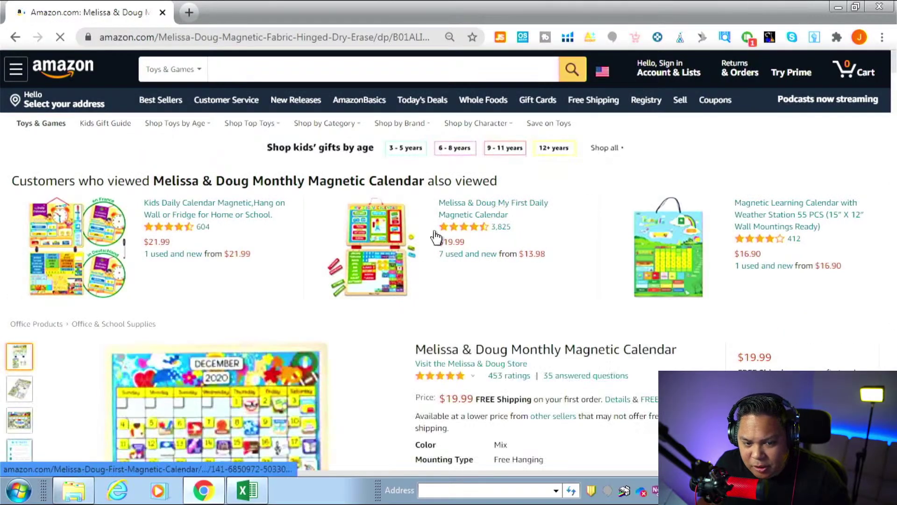
- Open the calendar's new offers list, review the competing sellers' prices and stock, and close the list
scroll(435, 231, down, 5)
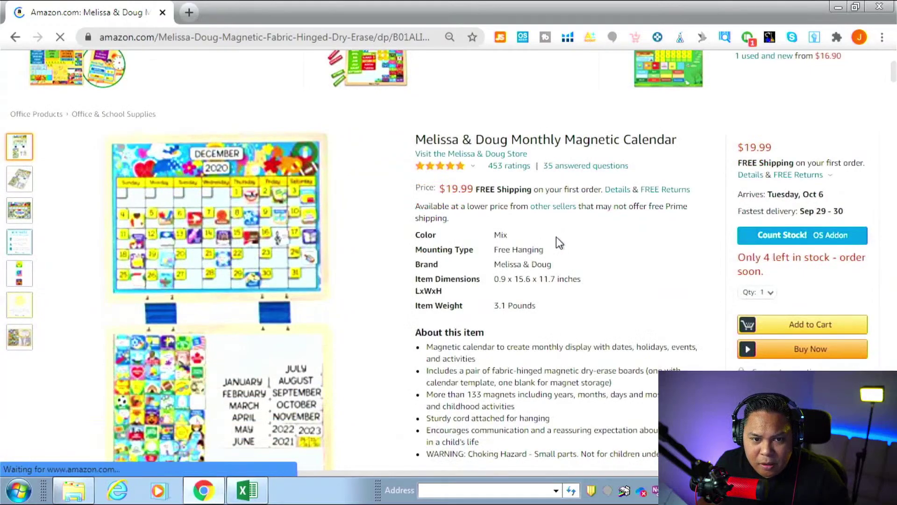
scroll(686, 284, down, 2)
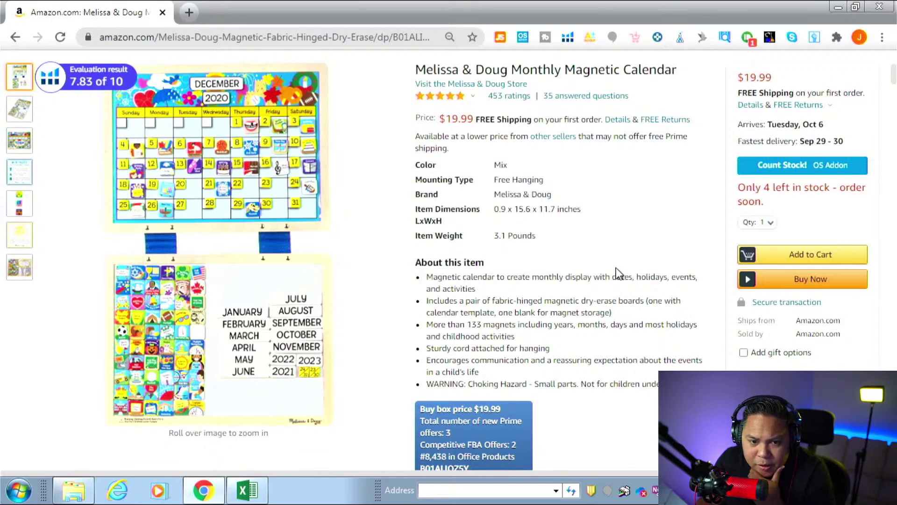
scroll(522, 311, down, 3)
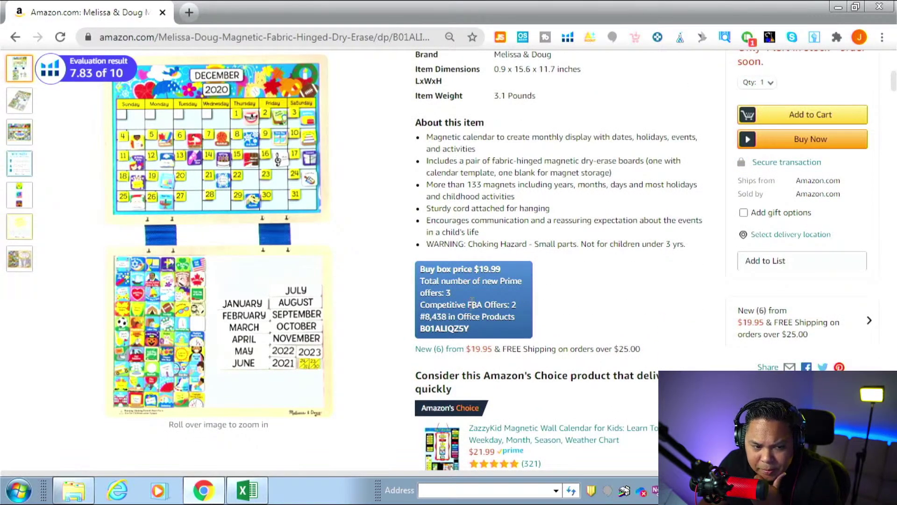
scroll(673, 313, up, 2)
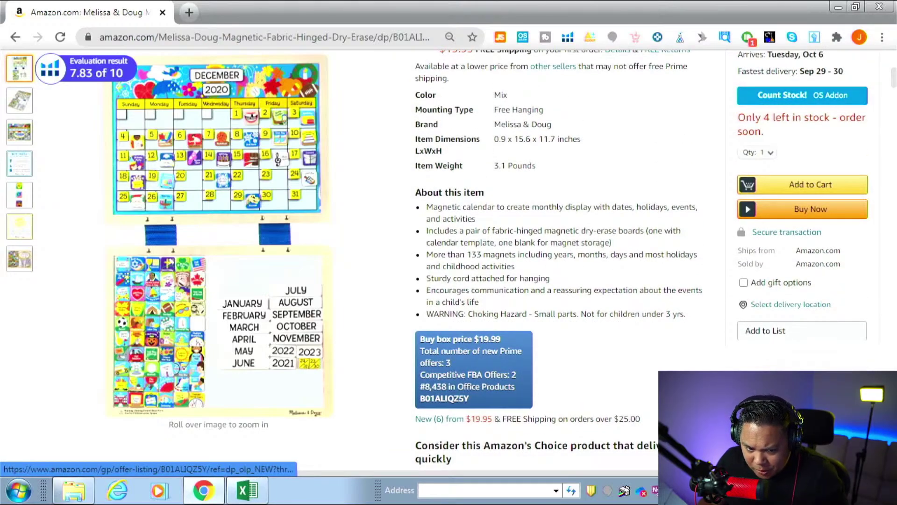
click(454, 418)
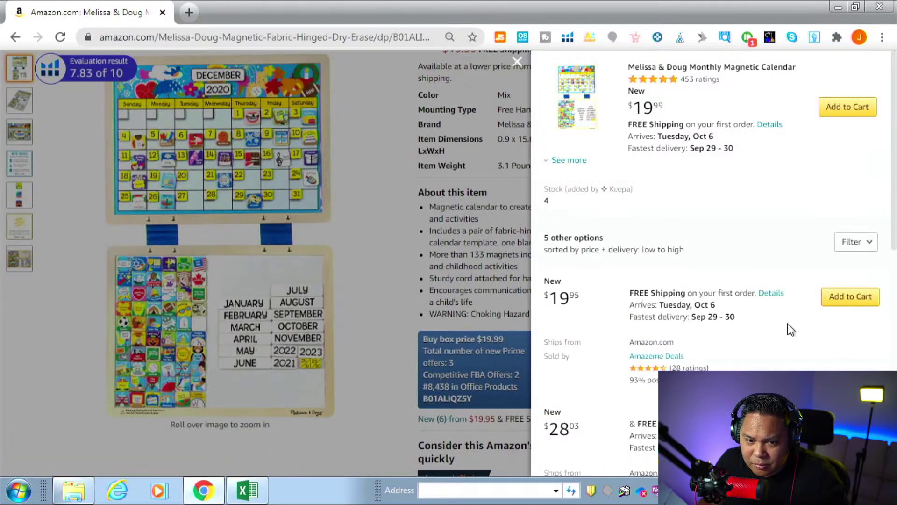
scroll(788, 325, down, 2)
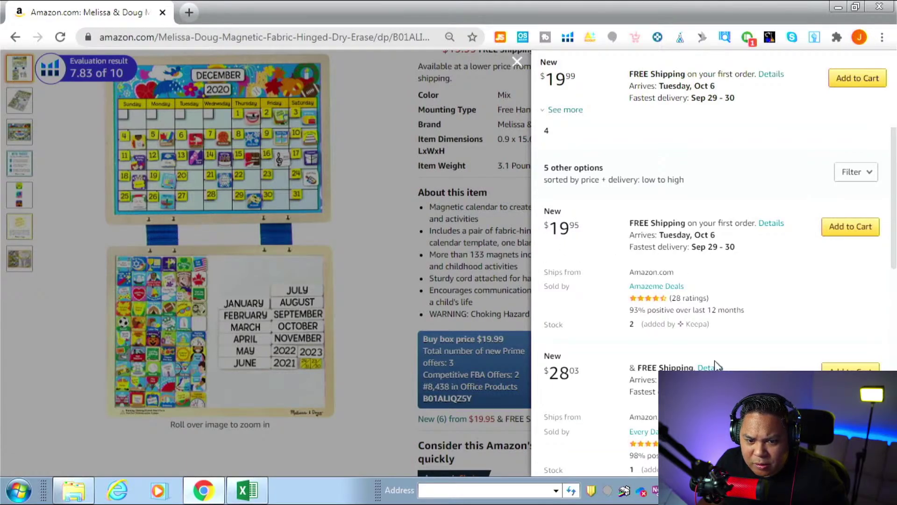
scroll(722, 343, down, 3)
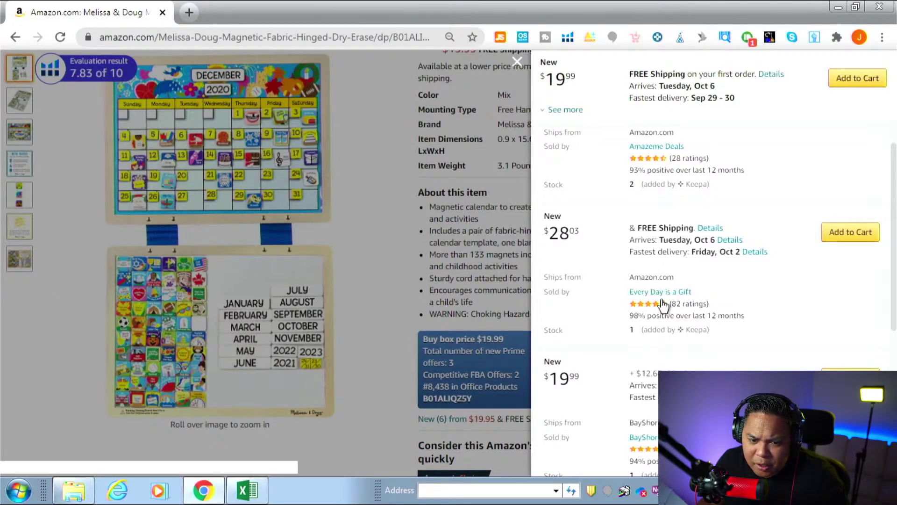
scroll(581, 269, down, 2)
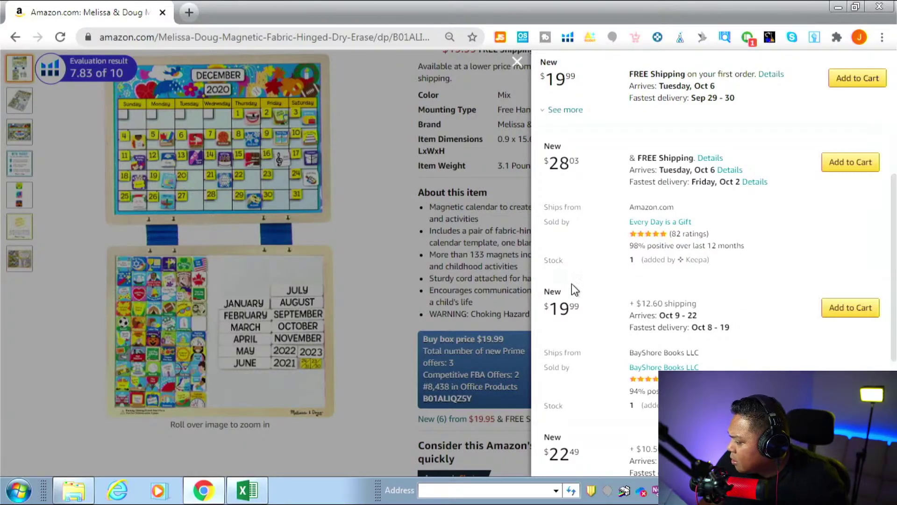
click(405, 227)
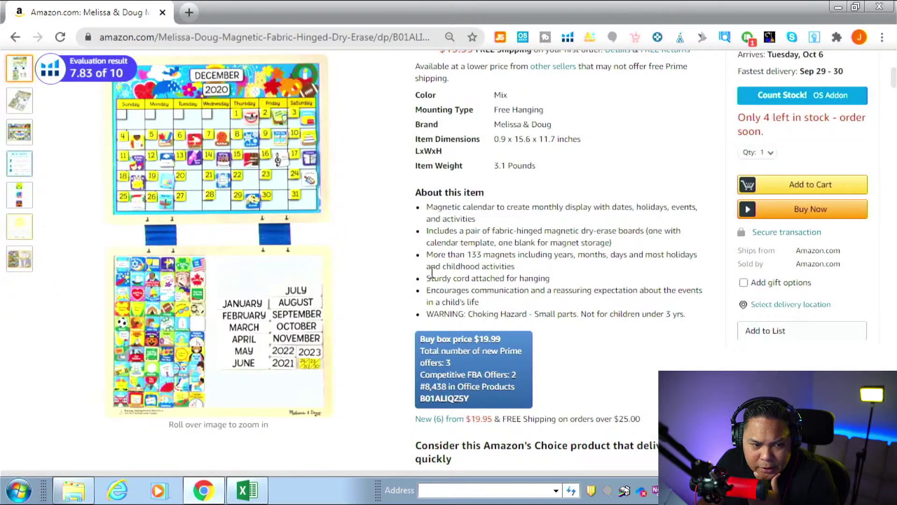
- Set the Keepa price history range to Year and examine the calendar's price, sales rank and offer count trends
scroll(464, 213, up, 2)
scroll(465, 213, down, 5)
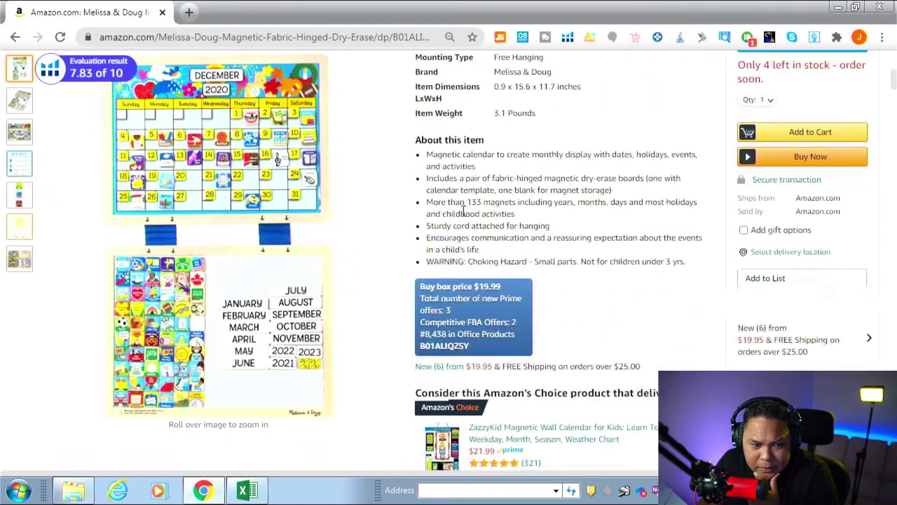
scroll(465, 276, down, 8)
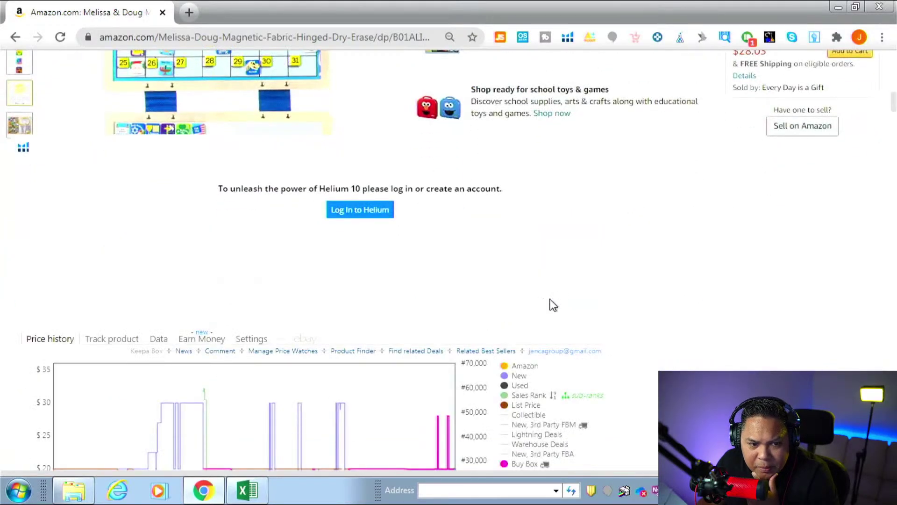
scroll(541, 305, down, 5)
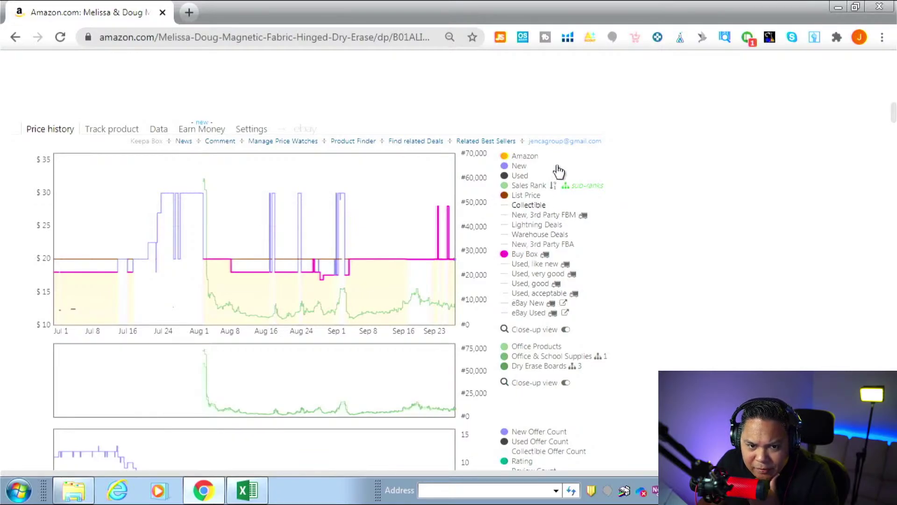
mouse_move(451, 265)
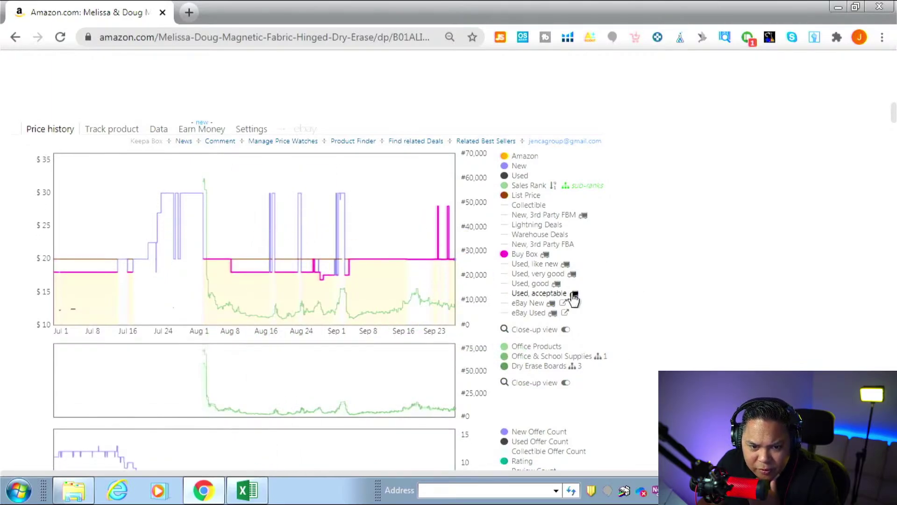
scroll(610, 314, down, 3)
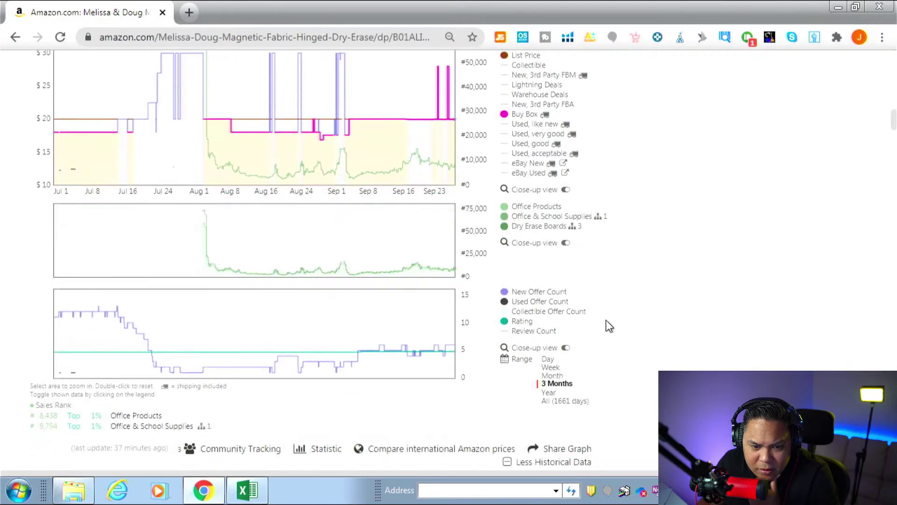
scroll(609, 325, down, 2)
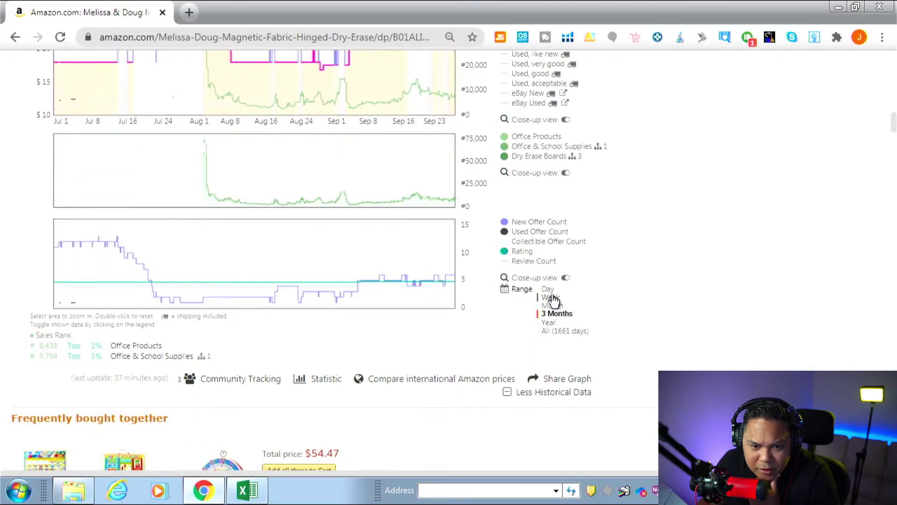
click(548, 322)
scroll(458, 251, up, 2)
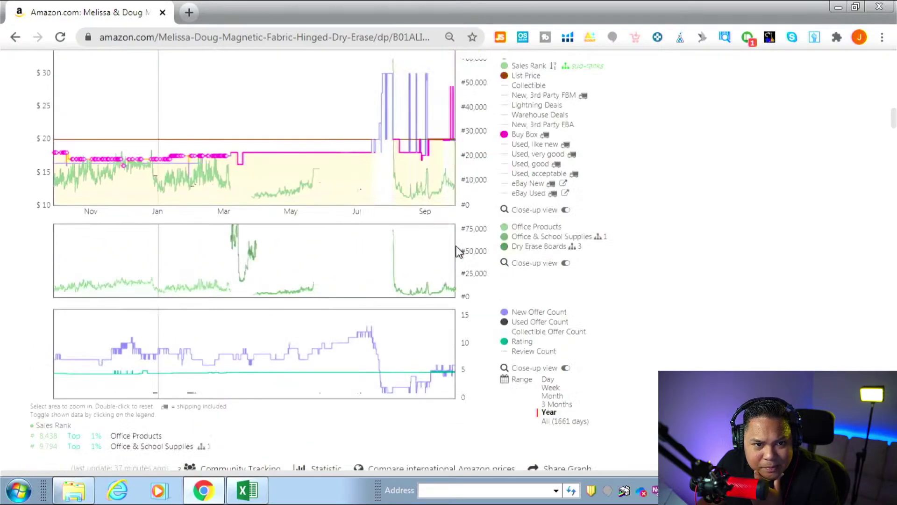
scroll(458, 251, up, 4)
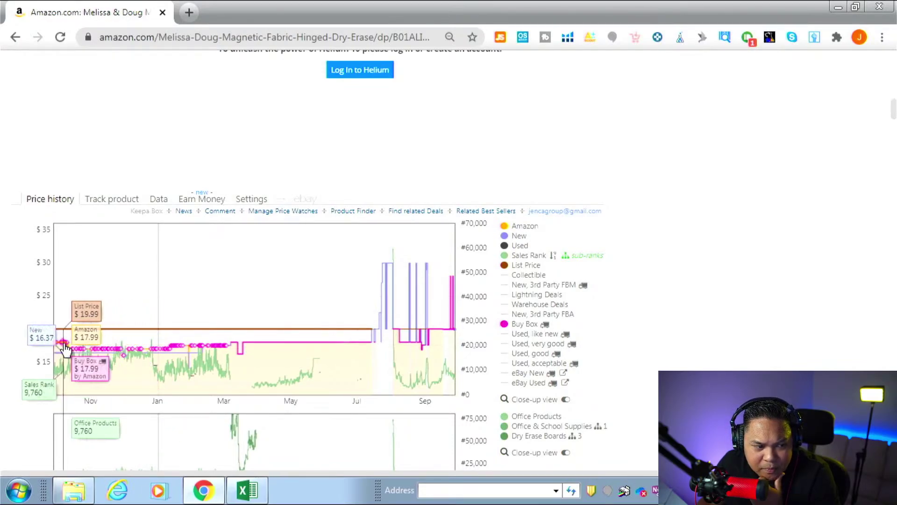
- Switch to the Excel product list and check the wholesale price in row 8
scroll(655, 294, up, 15)
key(alt+Tab)
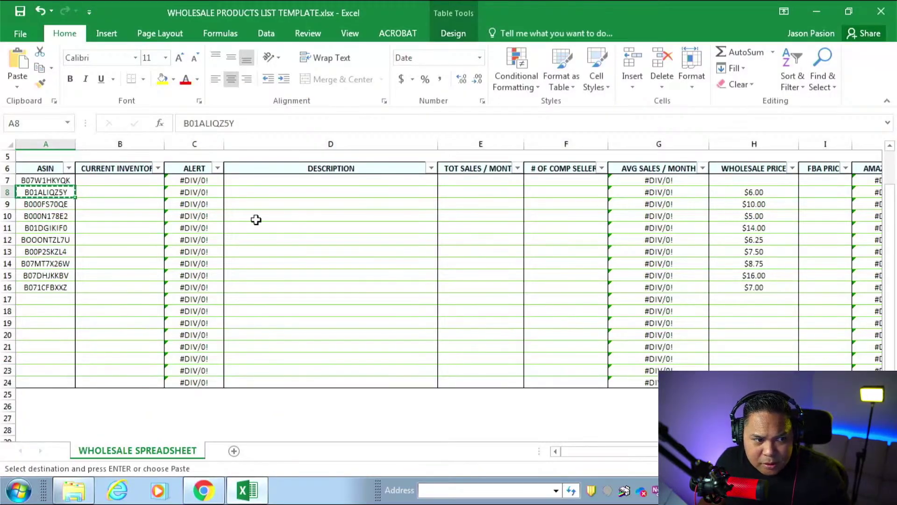
click(730, 192)
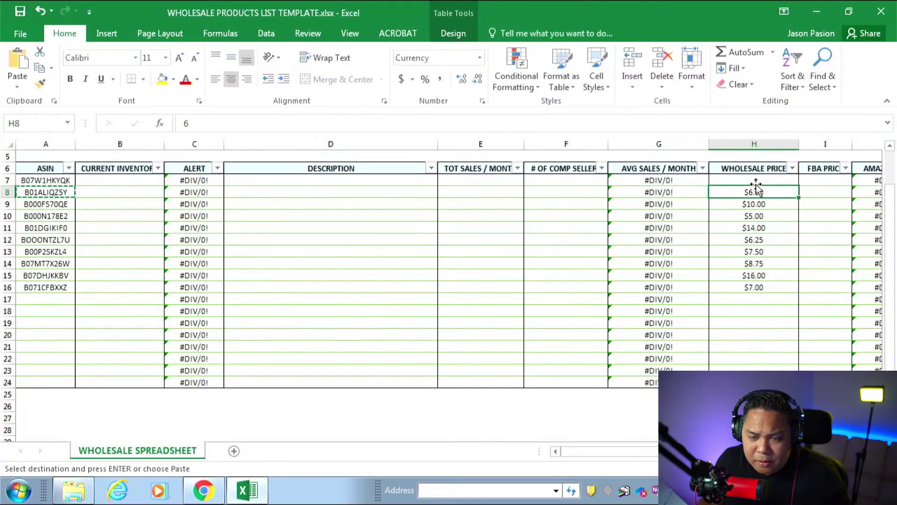
click(136, 195)
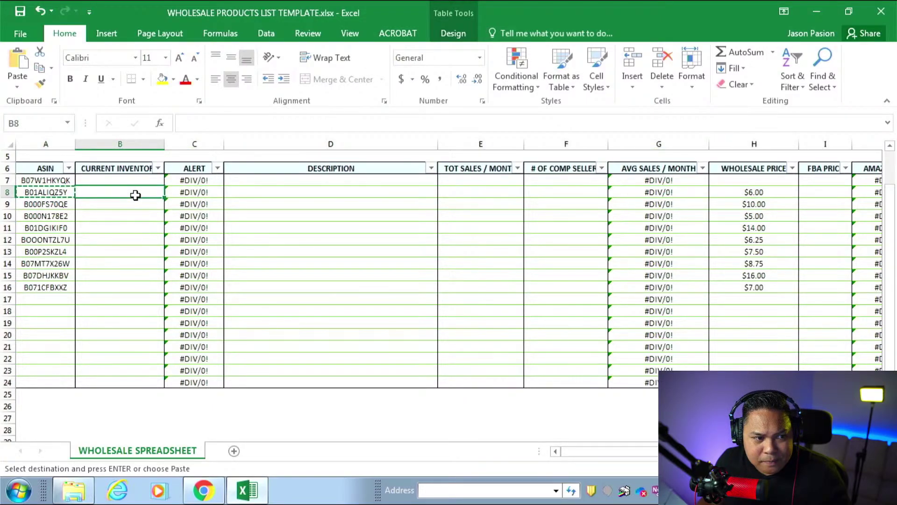
- Switch to Chrome and copy the product title Melissa & Doug Monthly Magnetic Calendar from the Amazon listing
key(alt+Tab)
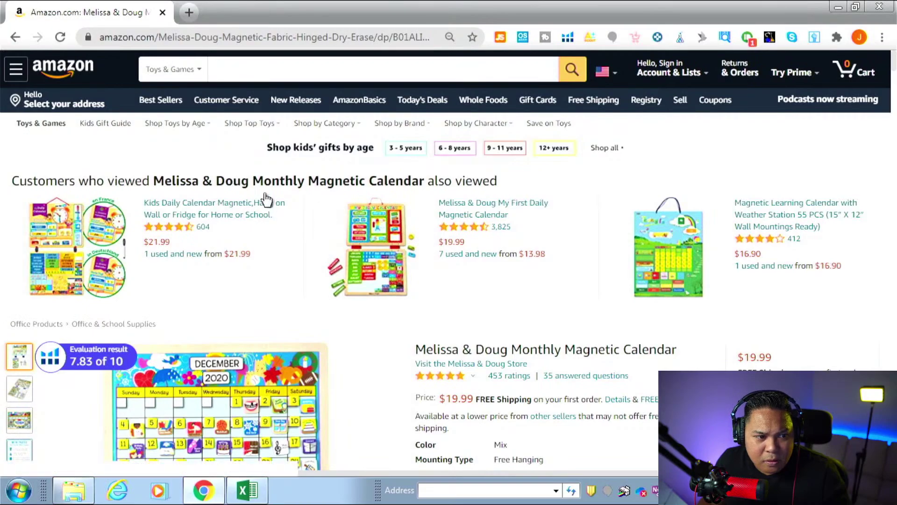
drag(155, 181, 431, 190)
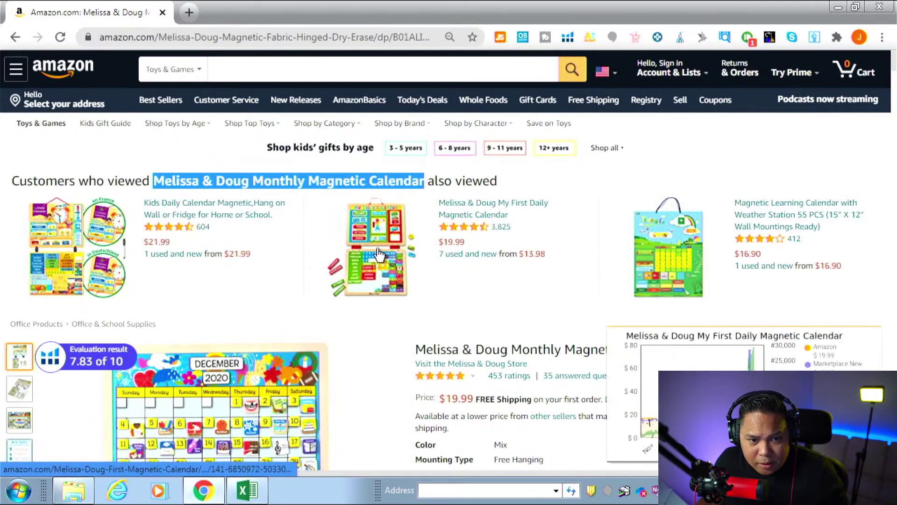
scroll(453, 271, down, 1)
scroll(453, 271, down, 4)
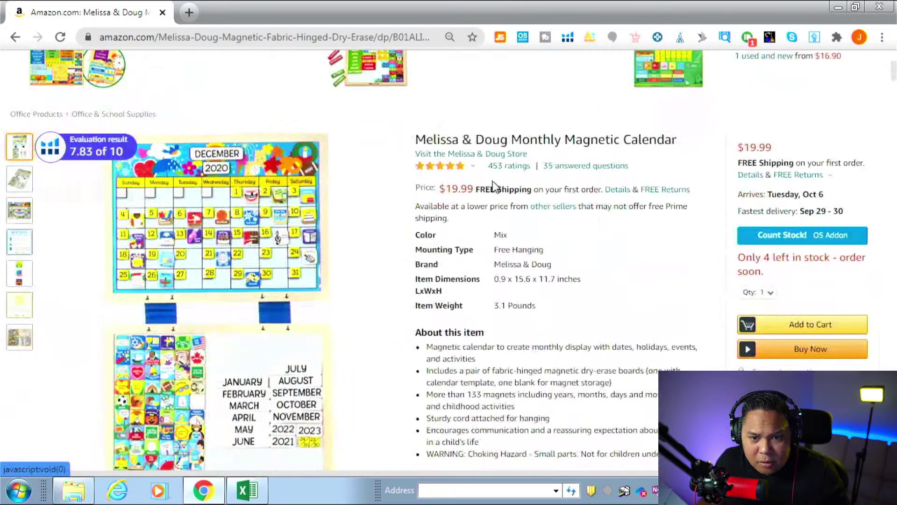
triple_click(441, 135)
key(ctrl+c)
key(alt+Tab)
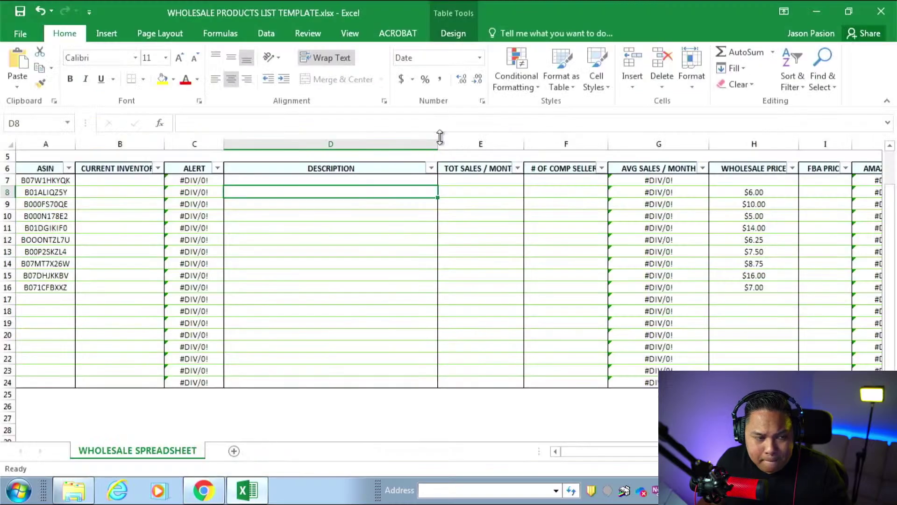
key(ctrl+v)
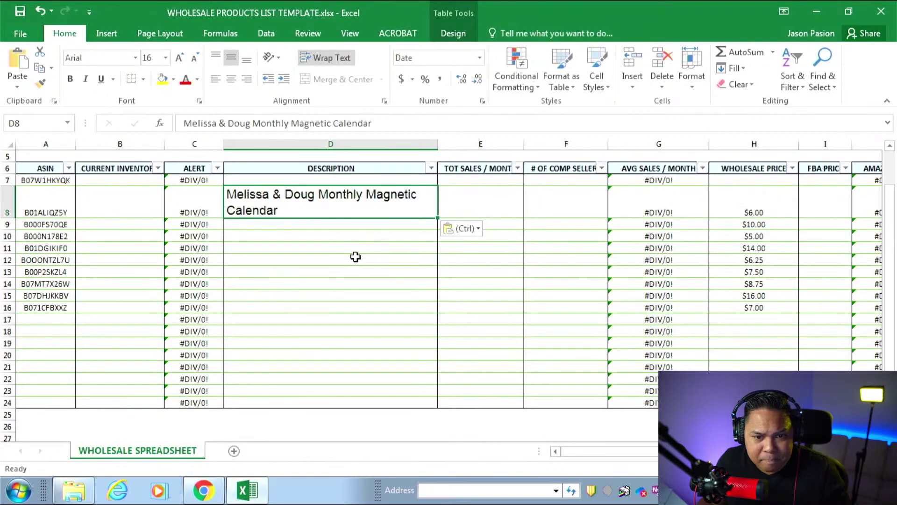
key(ctrl+z)
- Open Notepad, paste the copied product title, and copy it back as plain text
key(super)
text(NOTEPAD)
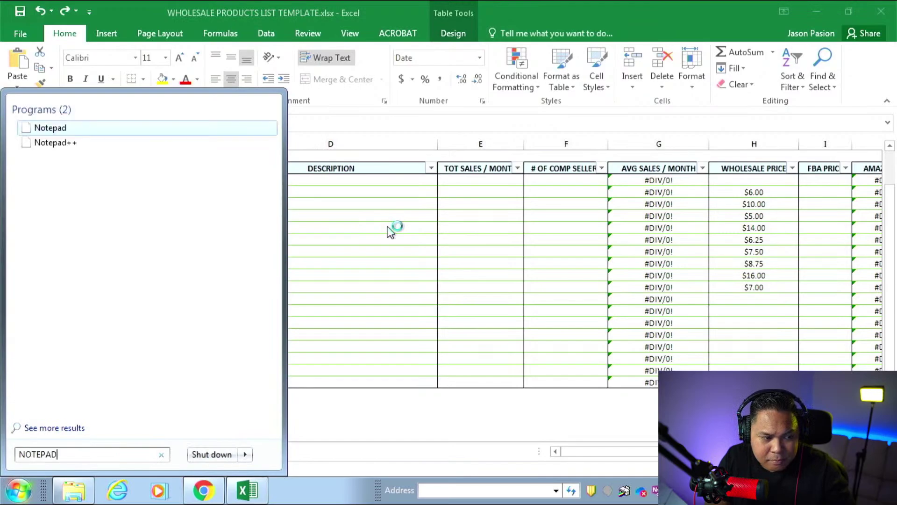
key(Return)
key(ctrl+v)
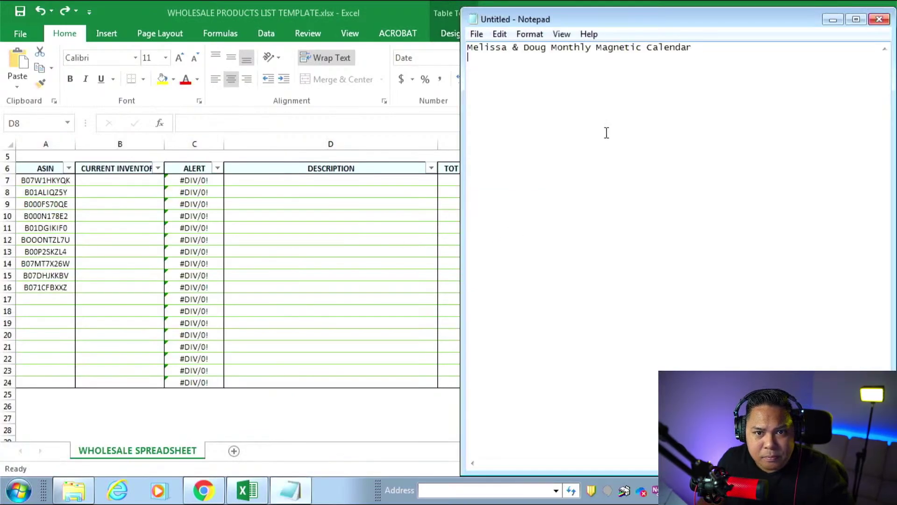
key(ctrl+a)
key(ctrl+c)
- Switch to Excel and paste the plain-text product title into description cell D7
key(alt+Tab)
click(364, 180)
key(ctrl+v)
key(Tab)
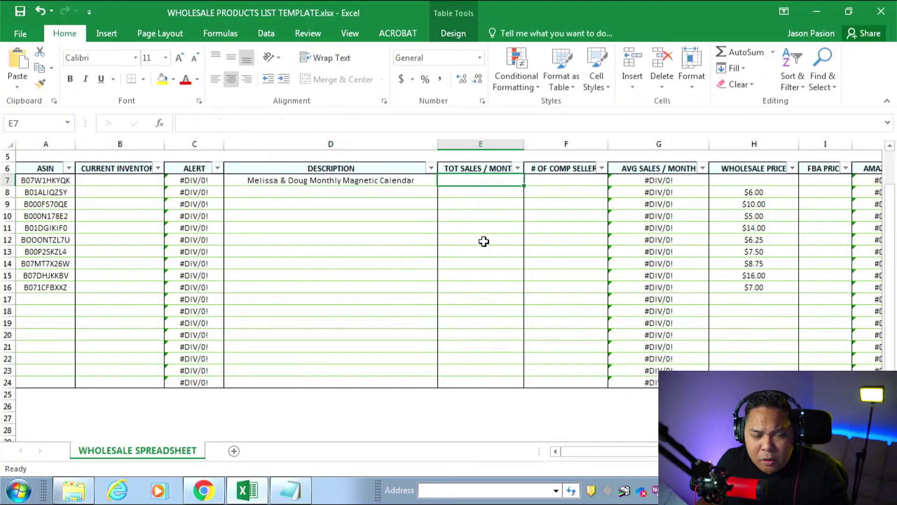
- Switch to Chrome, check the calendar's monthly sales in the Jungle Scout extension, and close the extension's window
key(alt+Tab)
key(alt+Tab)
key(alt+Tab)
key(alt+Tab)
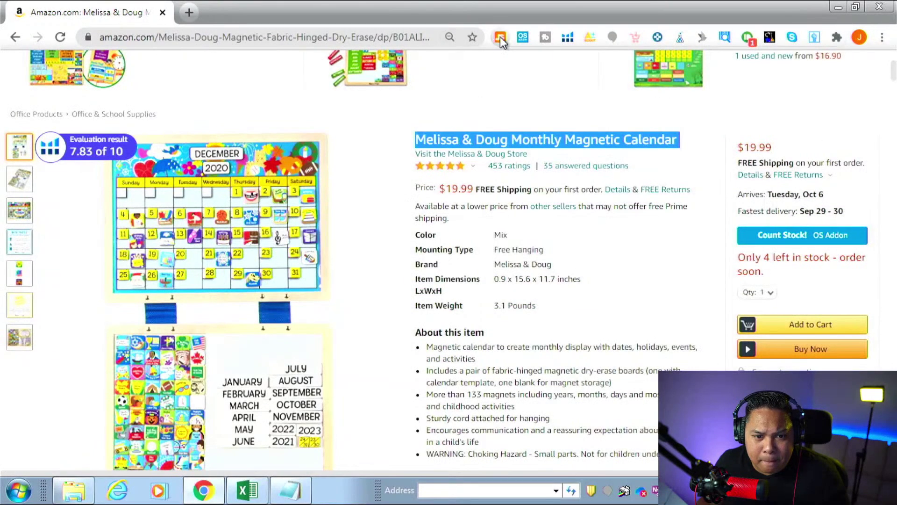
click(500, 38)
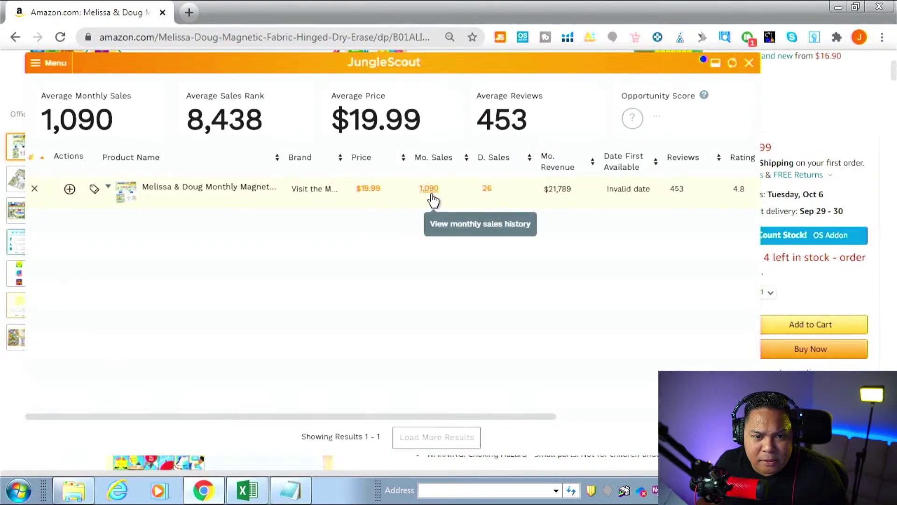
click(749, 64)
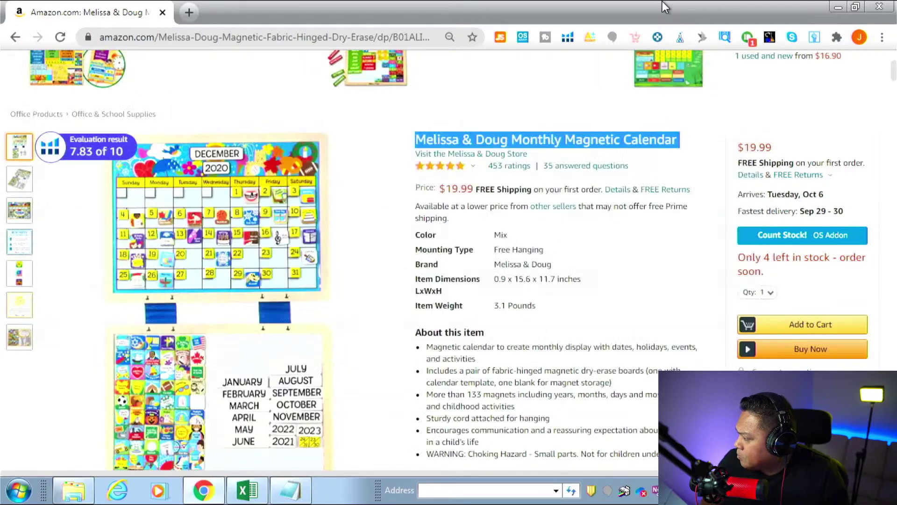
key(alt+Tab)
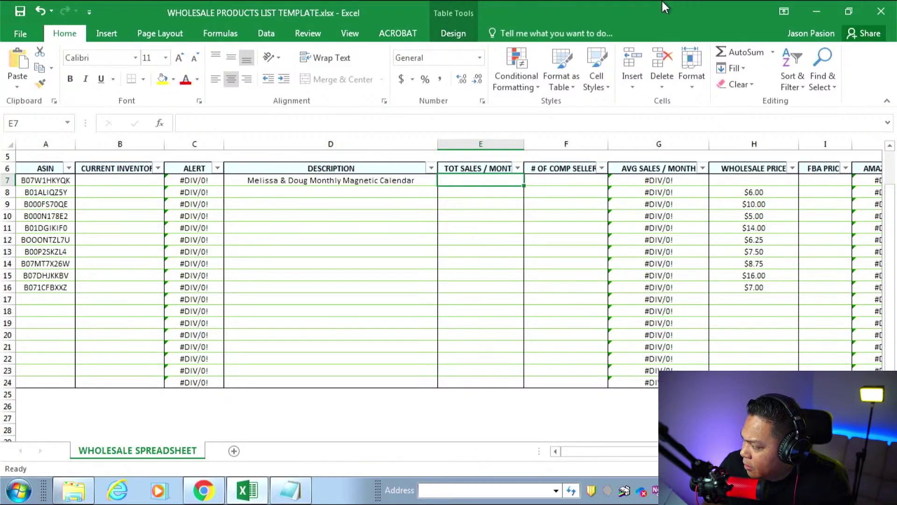
key(alt+Tab)
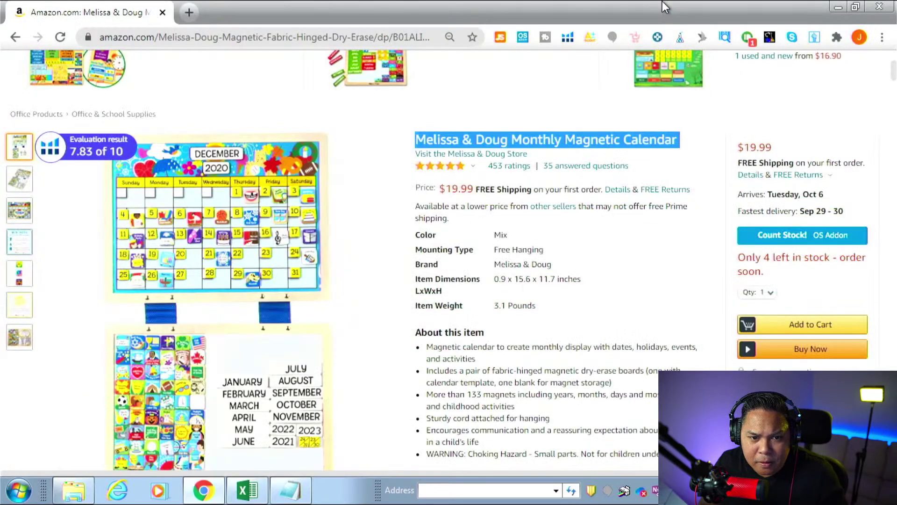
- Reopen the calendar's Jungle Scout data and enter 1090 as total monthly sales in cell E7 of the Excel list
scroll(541, 100, up, 5)
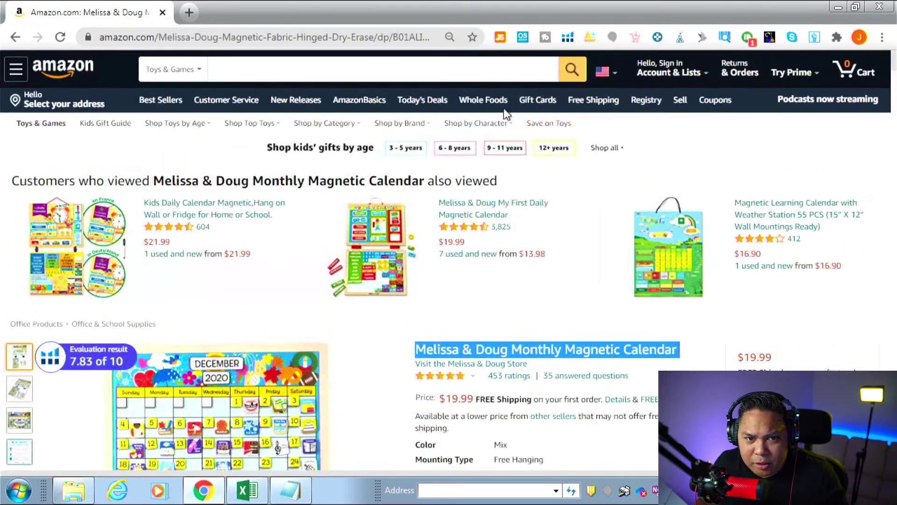
click(504, 36)
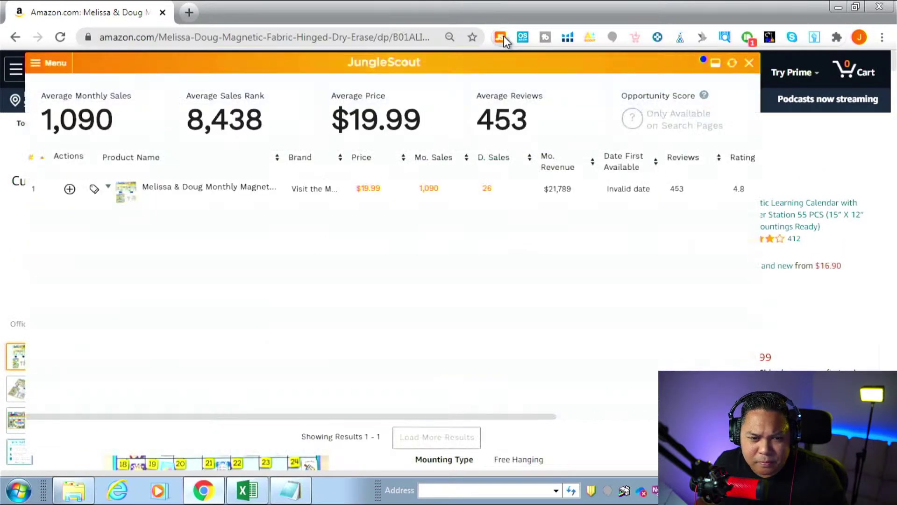
key(alt+Tab)
text(1090)
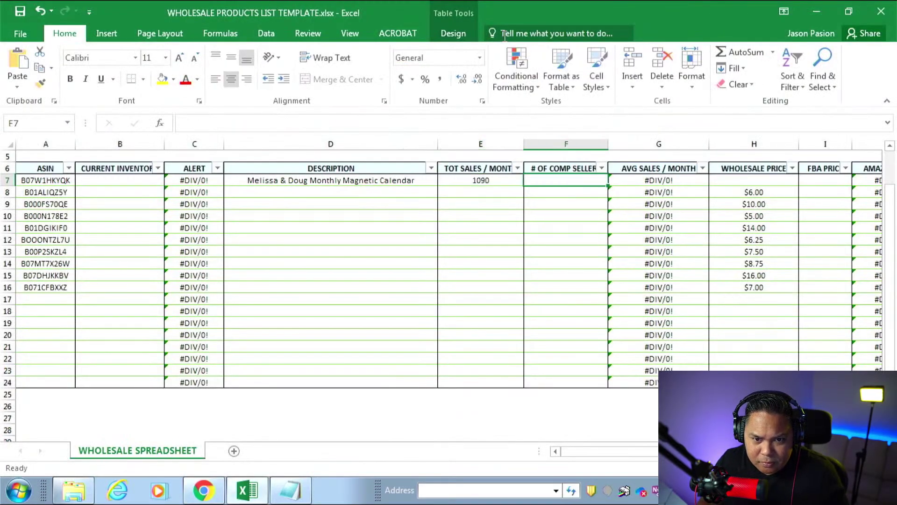
- Close Jungle Scout, check the listing's new Prime offer count, and enter 3 competing sellers in cell F7 in Excel
key(alt+Tab)
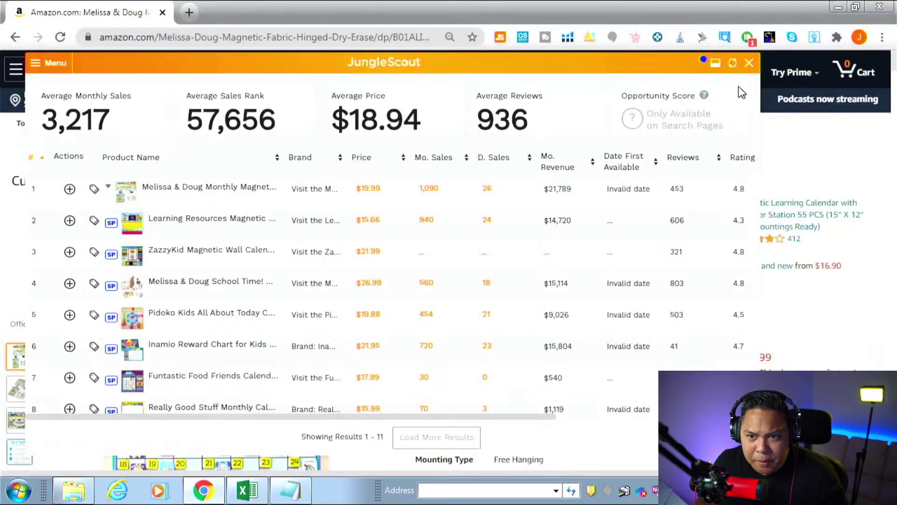
click(749, 62)
scroll(736, 269, down, 4)
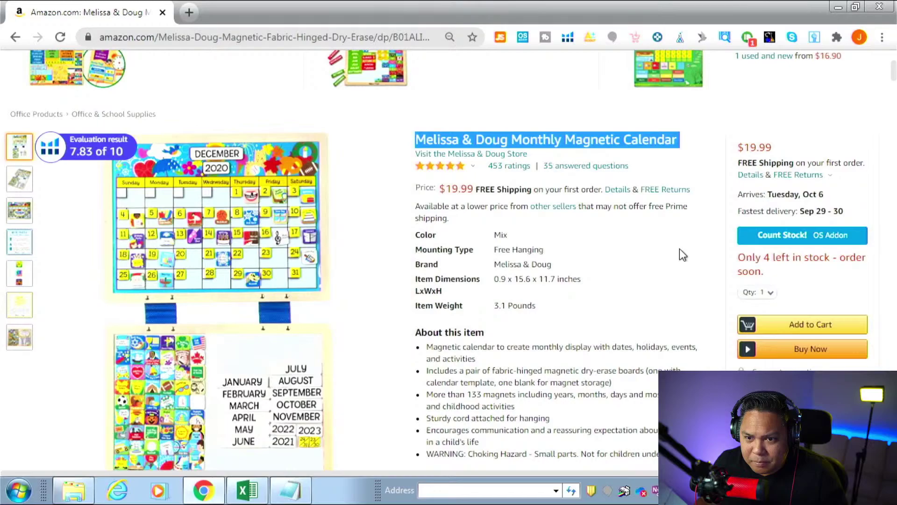
scroll(706, 321, down, 5)
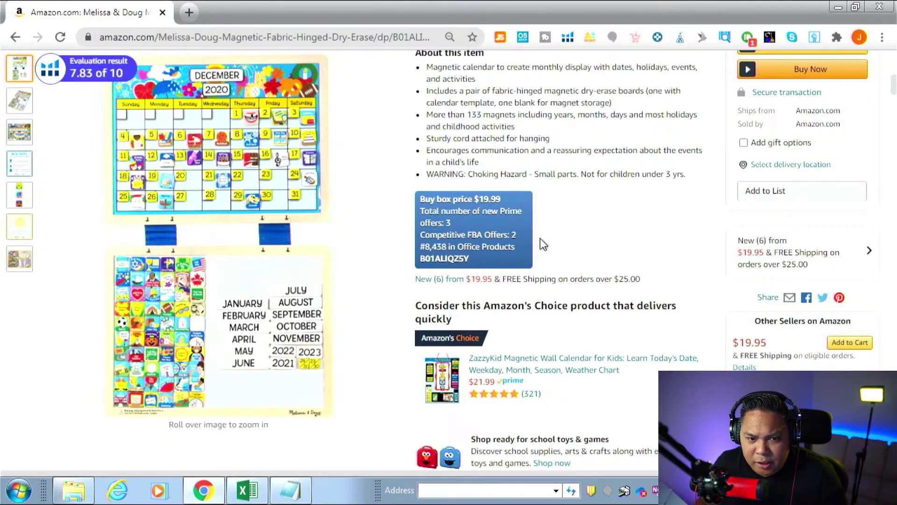
key(alt+Tab)
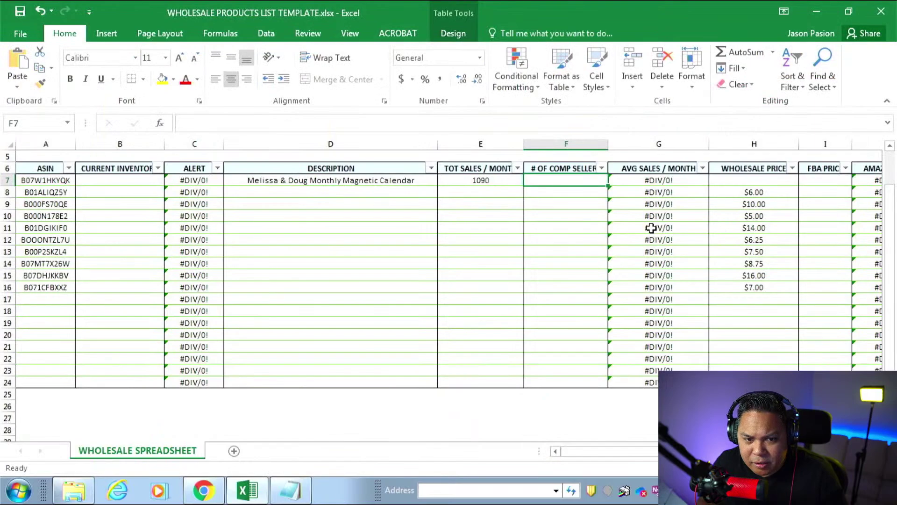
text(3)
key(Tab)
key(Tab)
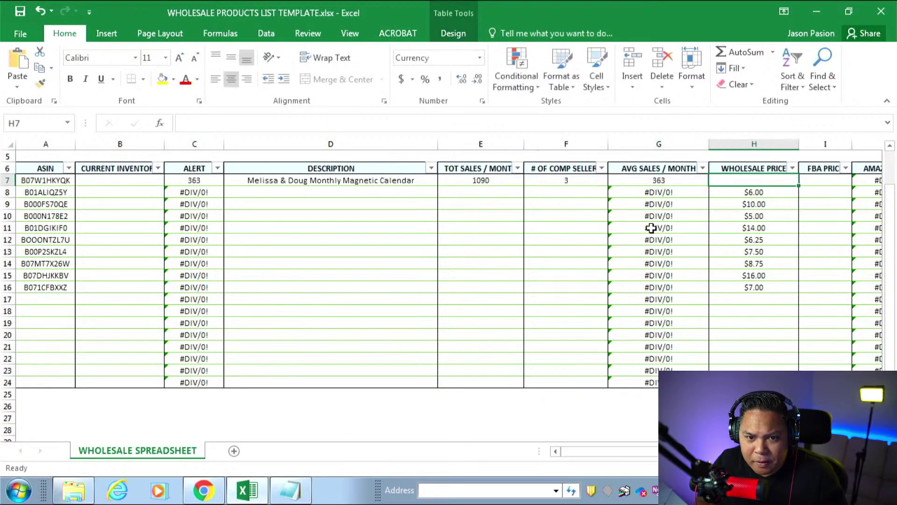
- Examine the alert formula in C7 and the average monthly sales formula in G7
key(Left)
key(Left)
key(Left)
key(Left)
key(Left)
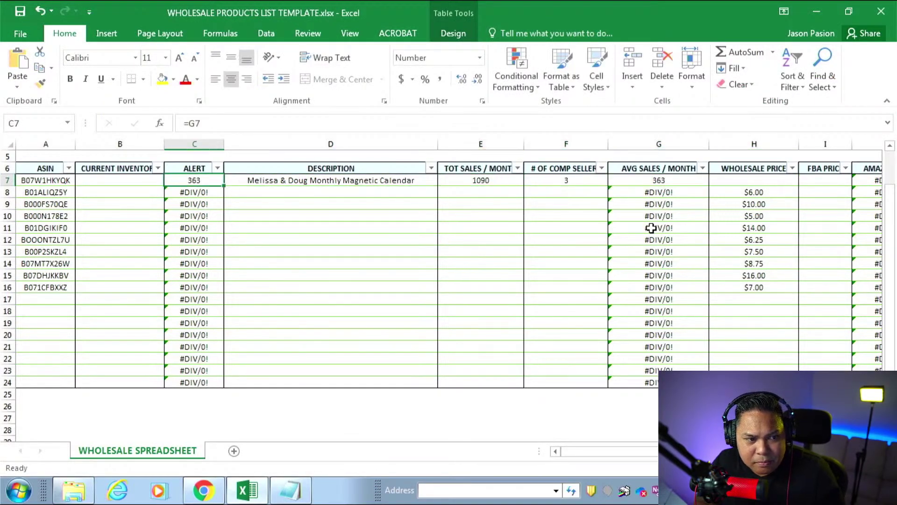
key(Right)
key(Right)
key(Right)
key(Right)
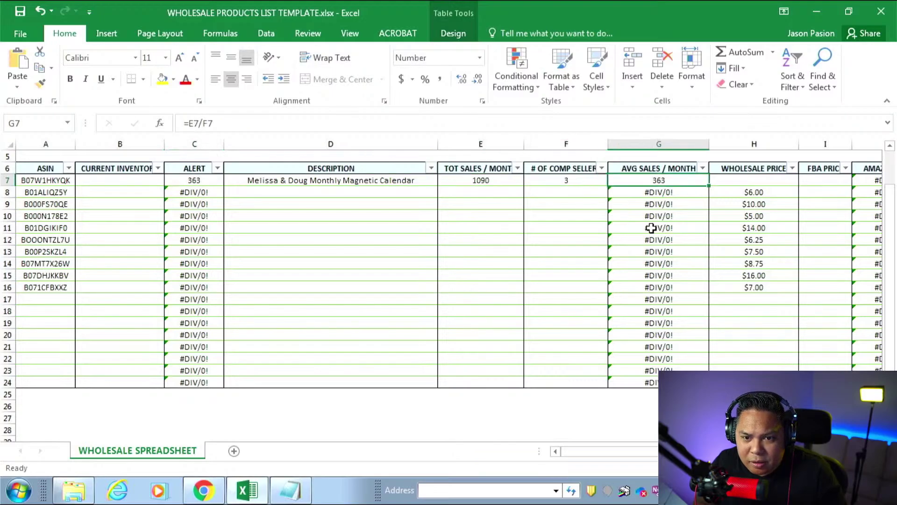
- Fill row 8 with 1090 total monthly sales, 3 competing sellers and 363 average monthly sales
key(Down)
text(3)
key(Left)
text(3)
key(Left)
text(10)
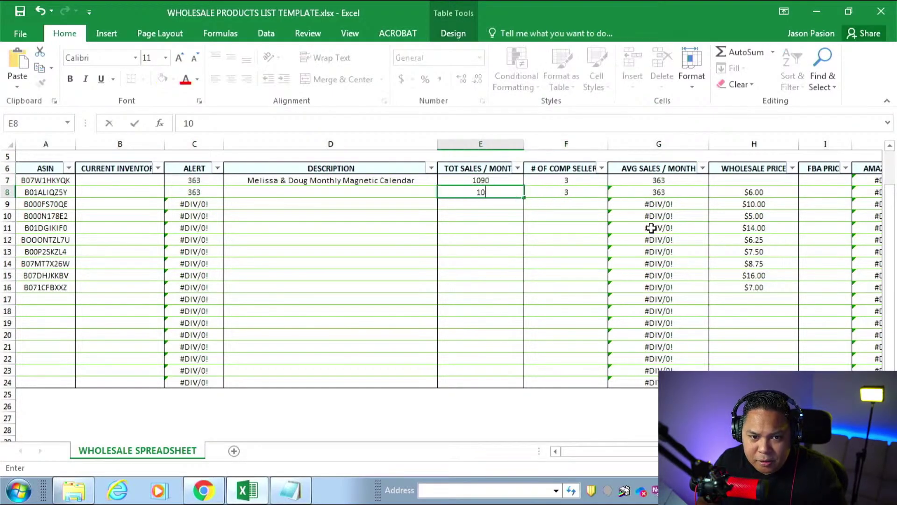
key(Left)
- Copy the calendar description from D7 into D8
key(Up)
key(ctrl+c)
key(Down)
key(ctrl+v)
- Clear the alert, description, total sales, seller count and average sales cells in row 7, and undo the G7 deletion
key(Up)
key(Left)
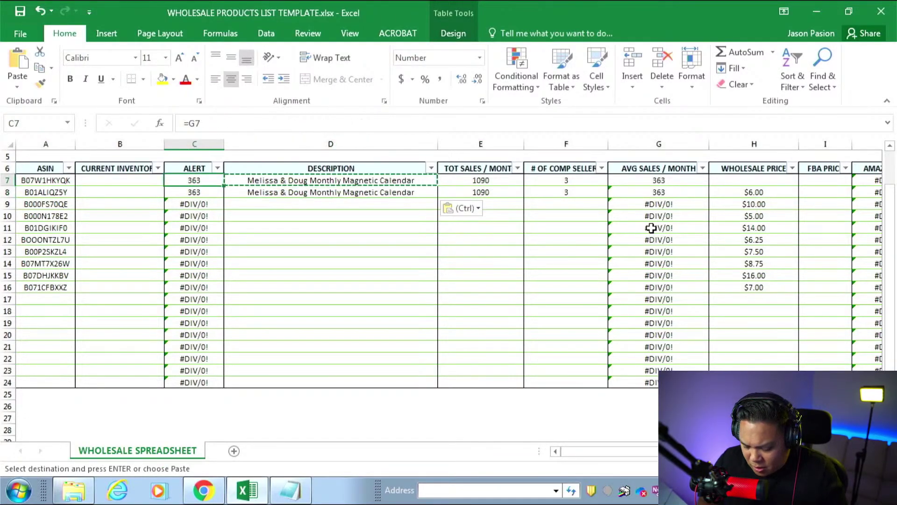
key(Delete)
key(Right)
key(Delete)
key(Right)
key(Delete)
key(Right)
key(Delete)
key(Right)
key(Delete)
key(ctrl+z)
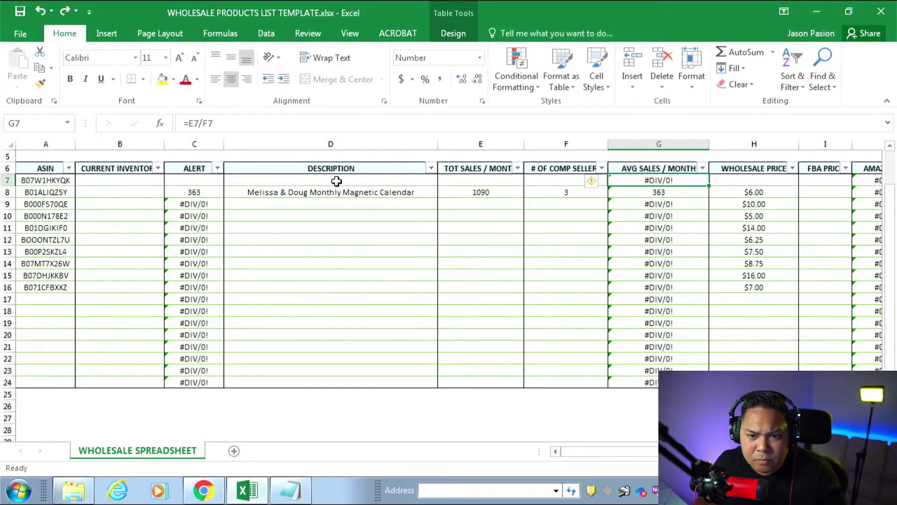
- Delete row 7, which holds ASIN B07W1HKYQK, from the product list
right_click(7, 180)
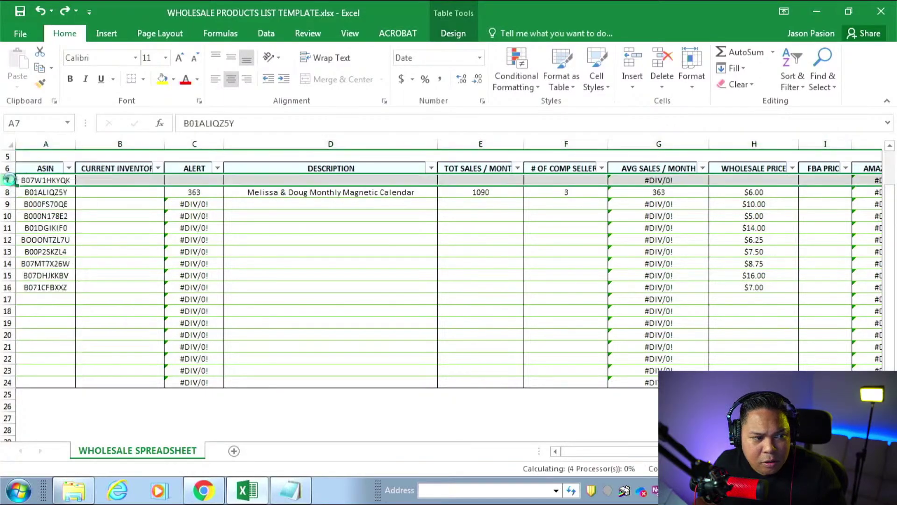
click(56, 290)
click(296, 180)
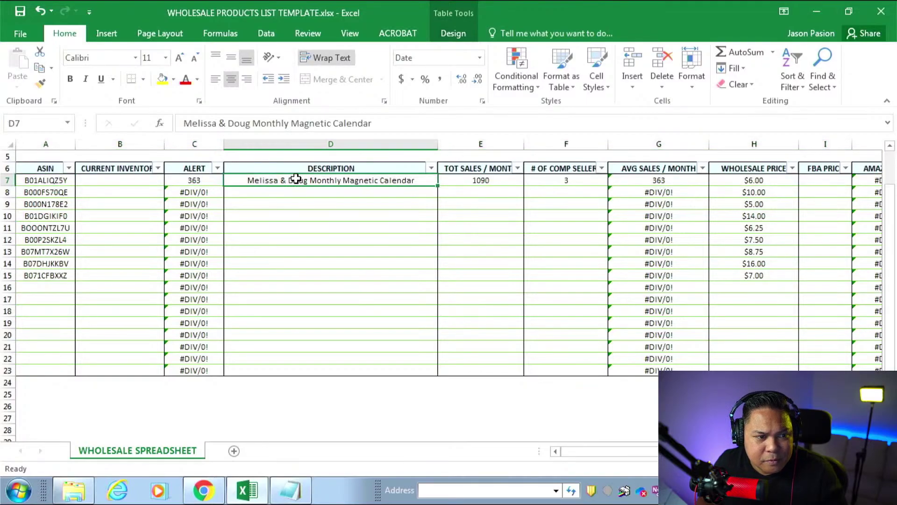
- Look through the remaining ASINs in column A from row 7 downward and return to A7
key(Left)
key(Left)
key(Left)
key(Down)
key(Down)
key(Down)
key(Down)
key(Down)
key(Down)
key(Down)
key(Down)
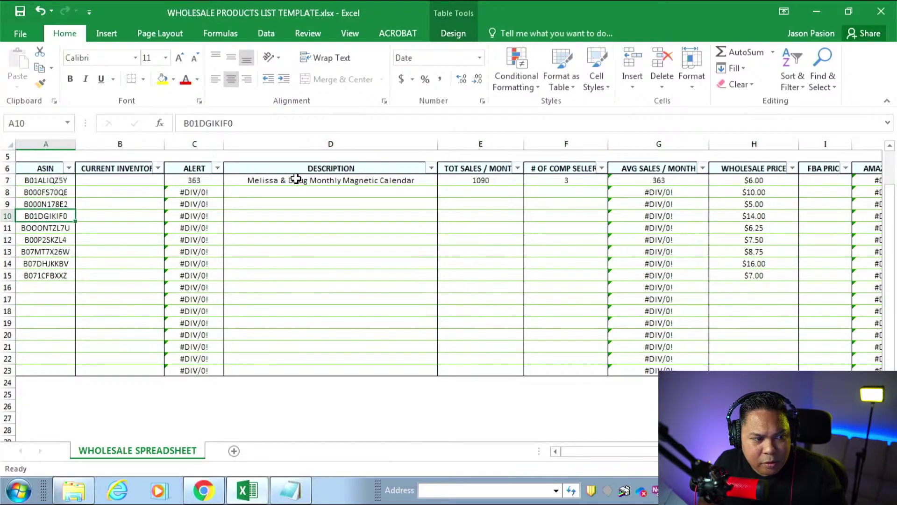
key(Up)
key(Up)
key(Up)
key(Up)
key(Up)
key(Up)
key(Up)
key(Up)
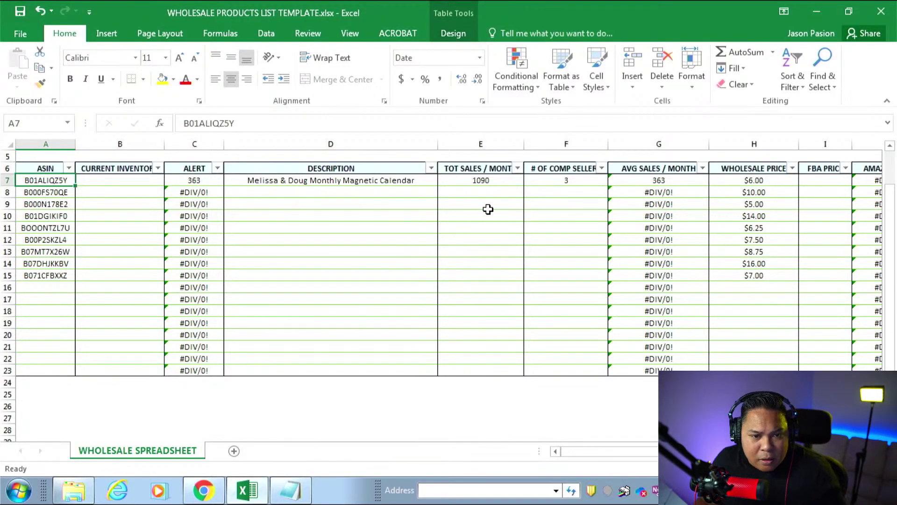
- Check the calendar's buy box price on its Amazon page and enter 19.99 as the FBA price in I7 in Excel
click(636, 180)
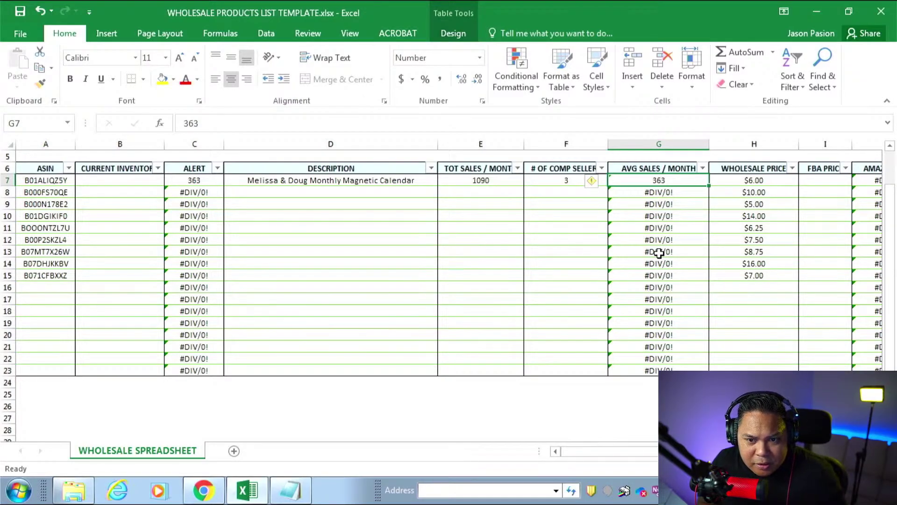
key(Right)
key(Right)
scroll(659, 253, right, 3)
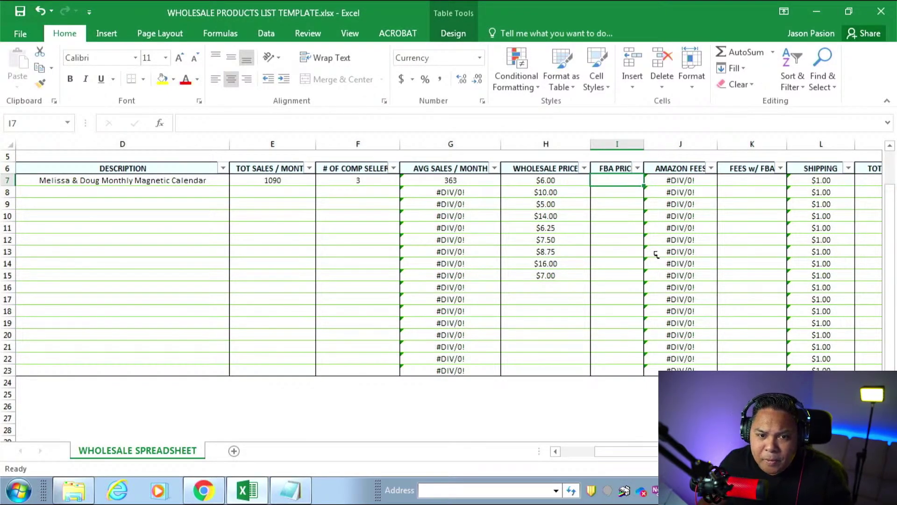
key(alt+Tab)
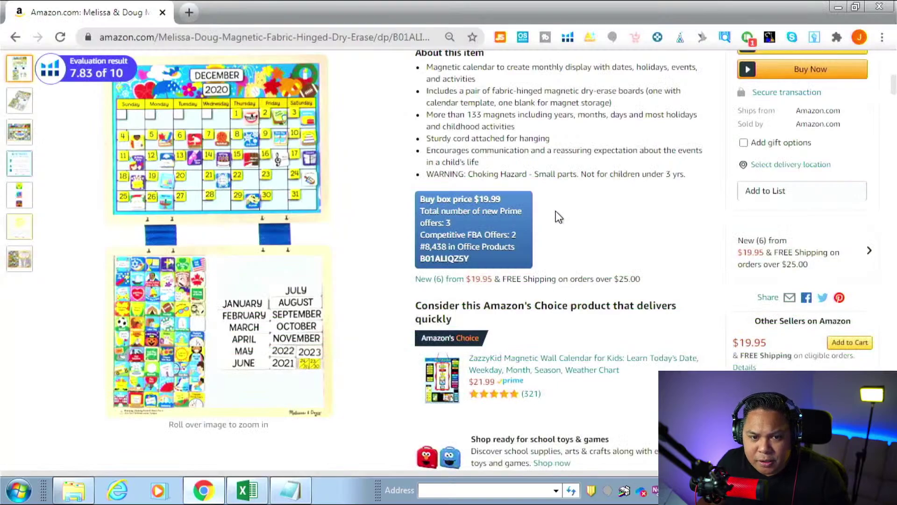
key(alt+Tab)
key(alt+Tab)
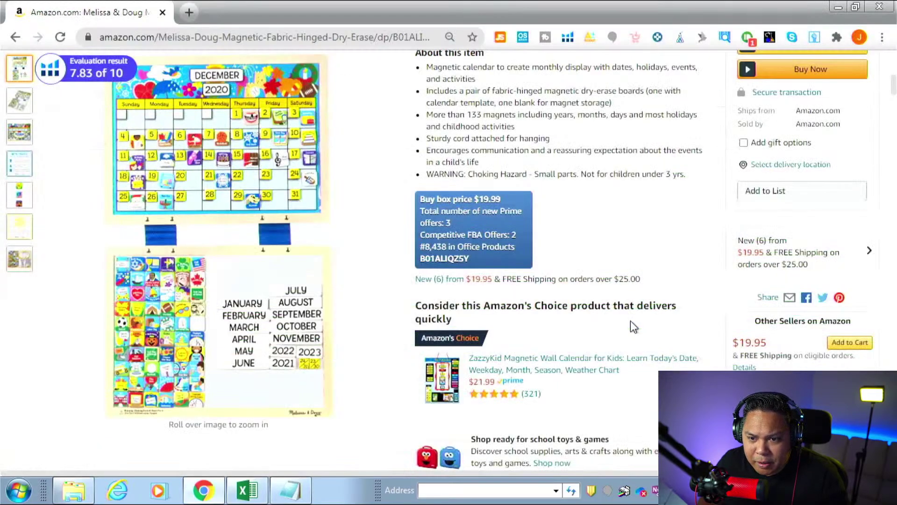
scroll(678, 300, up, 2)
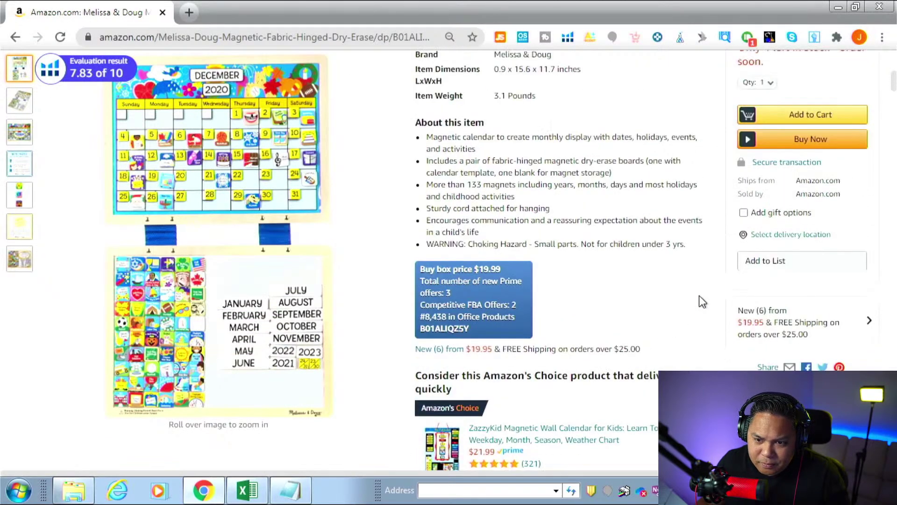
key(alt+Tab)
text(19.99)
key(ctrl+Return)
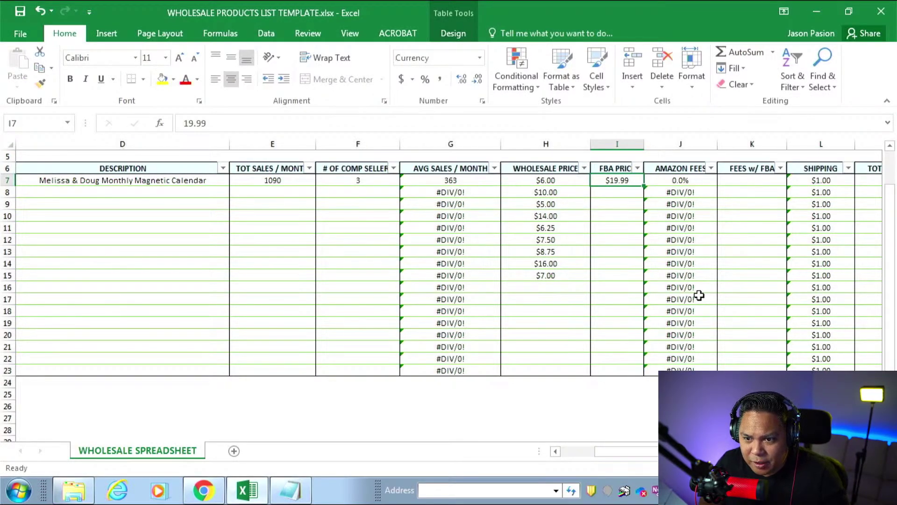
- Select the FBA fees cell K7, switch to the calendar's Amazon page and open the AMZScout FBA Calculator at 80% page zoom
key(Right)
key(Right)
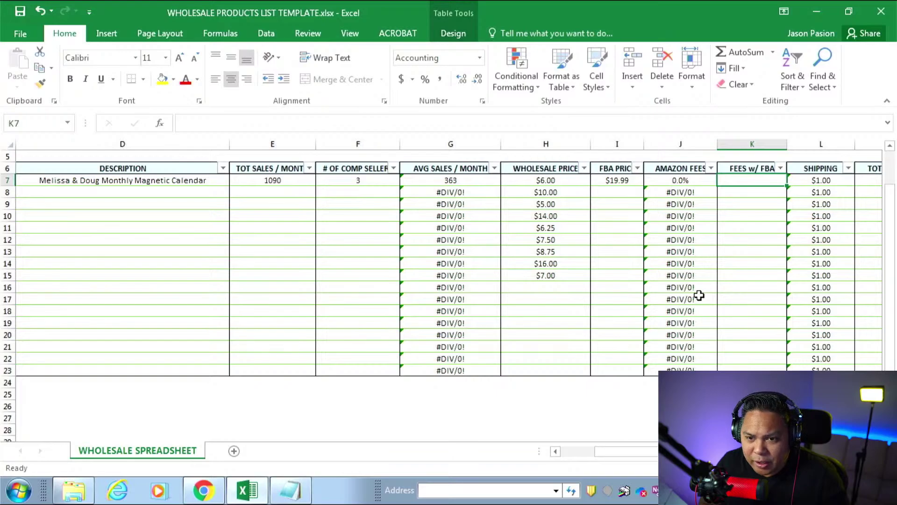
key(Left)
key(Left)
key(Right)
key(Right)
key(alt+Tab)
scroll(686, 286, up, 6)
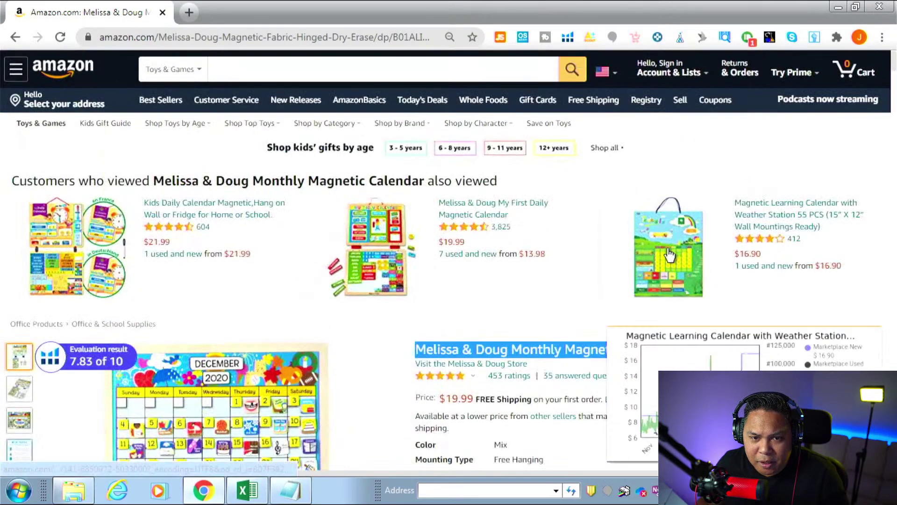
click(591, 34)
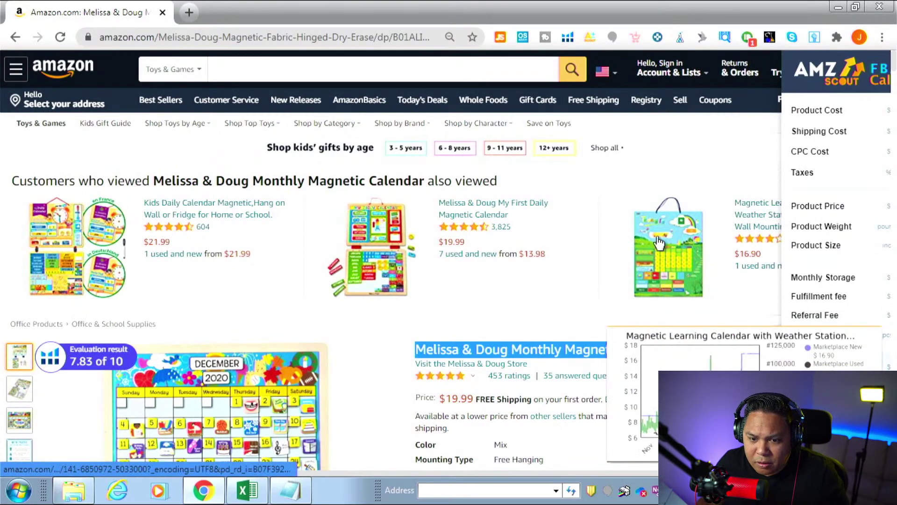
key(ctrl+minus)
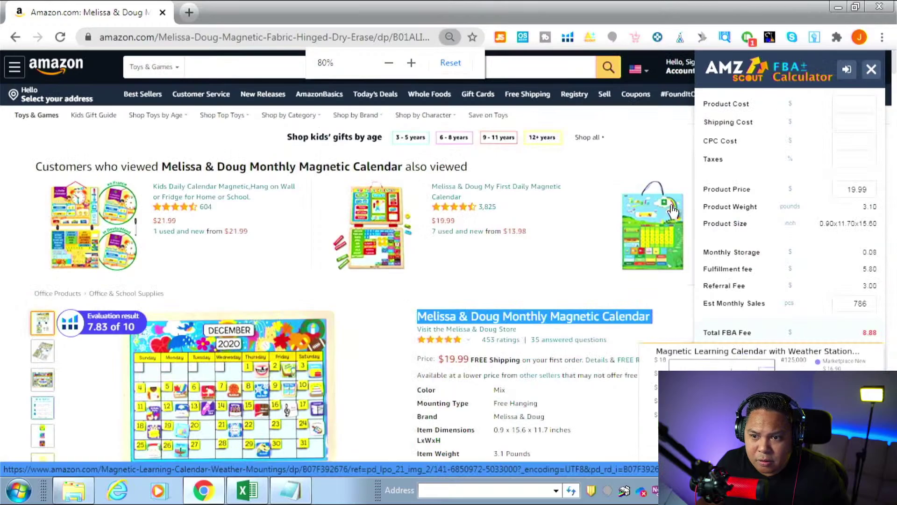
- Set the FBA calculator's product cost to 6.00 and shipping cost to .25
click(861, 102)
text(6.00)
key(alt+Tab)
key(alt+Tab)
key(Tab)
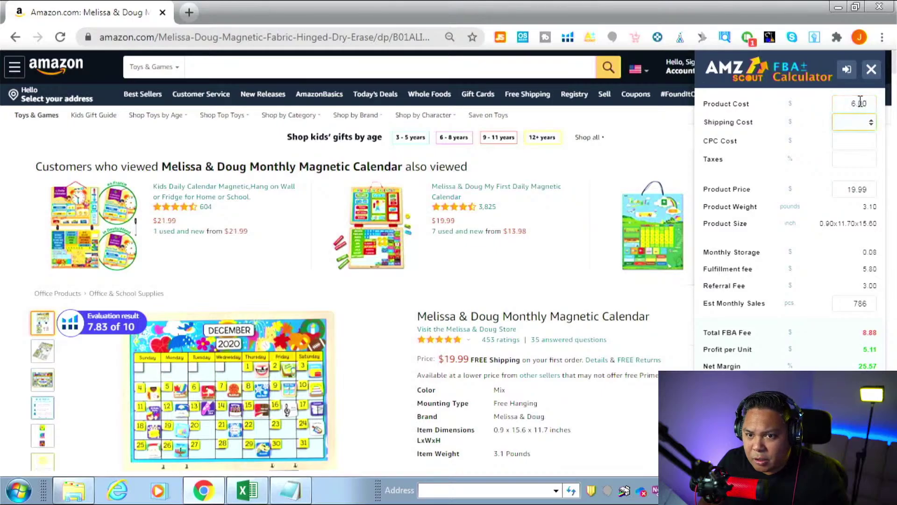
text(.25)
key(Tab)
key(Tab)
key(Tab)
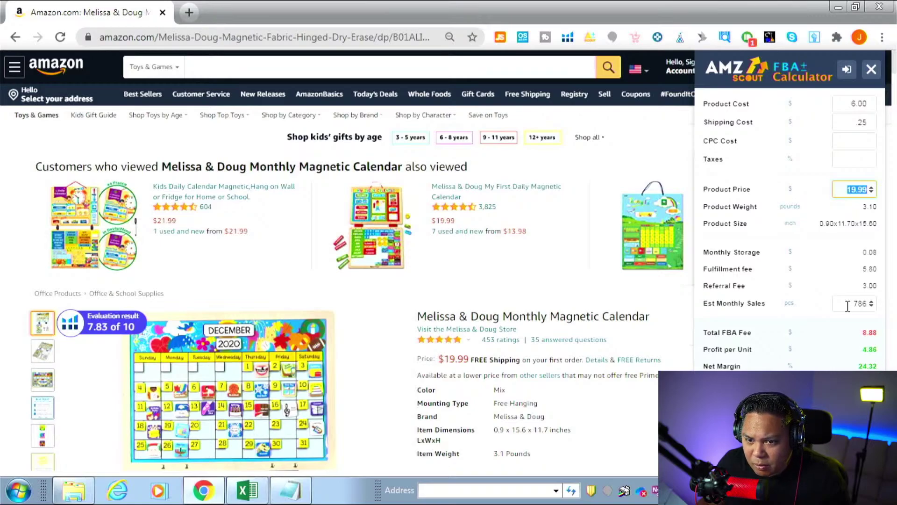
- In Excel, enter the calculator's total FBA fee of 8.88 in K7 and a shipping cost of .25 in L7
key(alt+Tab)
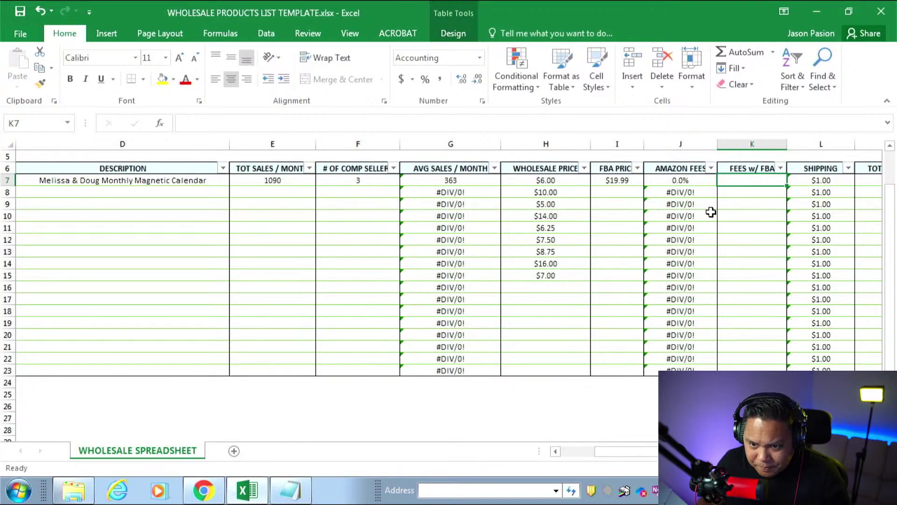
key(alt+Tab)
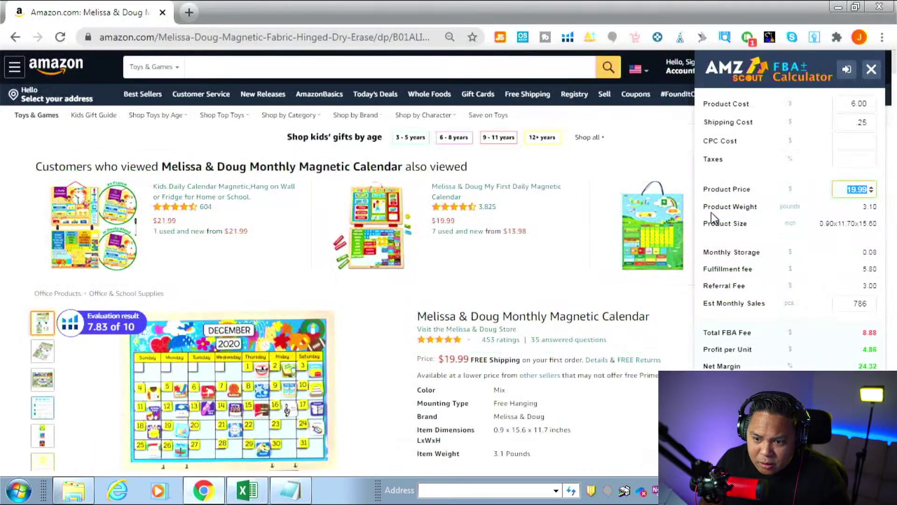
key(alt+Tab)
text(8.88)
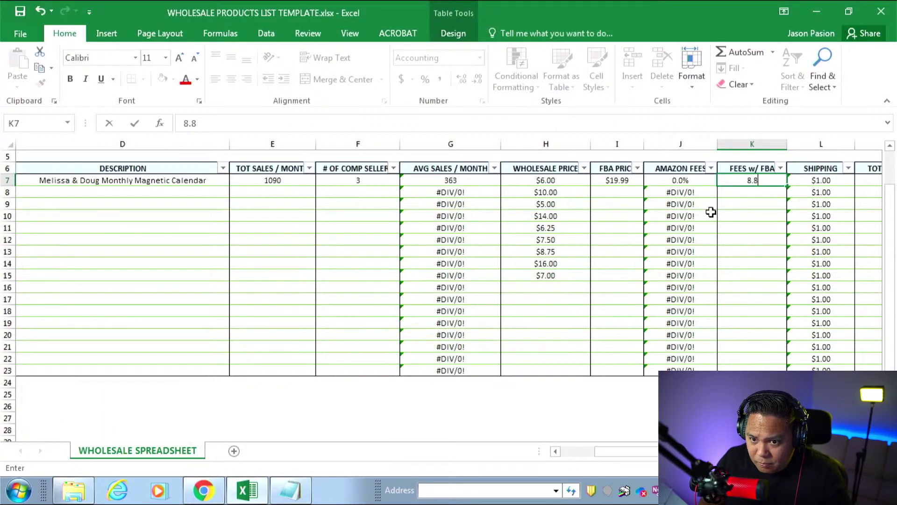
key(Tab)
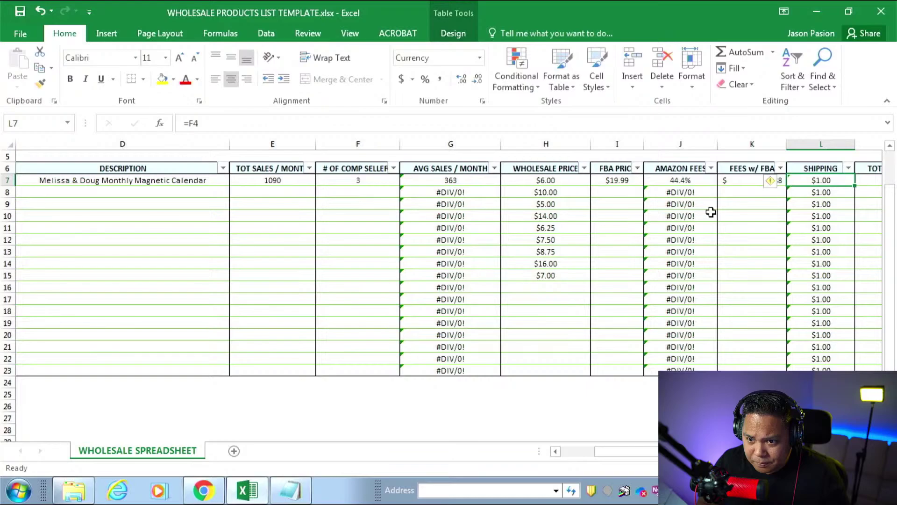
text(.25)
key(Tab)
- Compare row 7's profit per item in the spreadsheet with the profit per unit in the FBA calculator
key(alt+Tab)
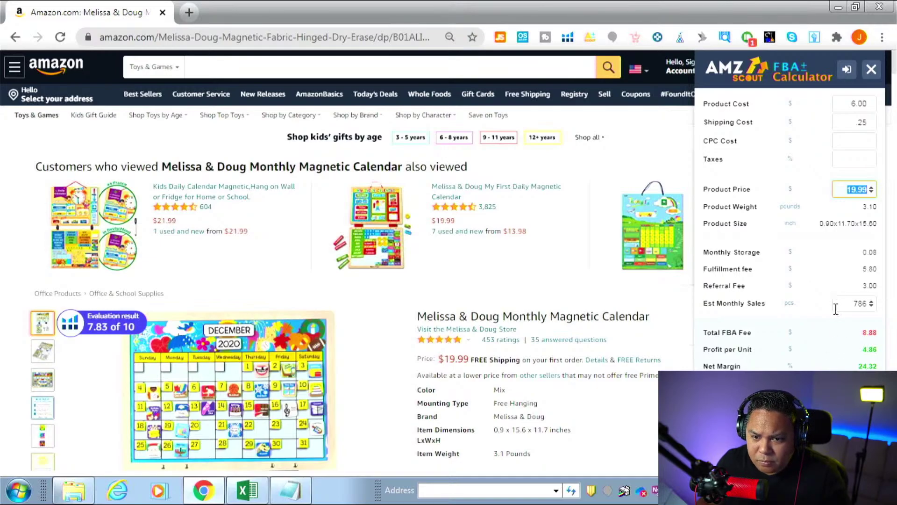
key(alt+Tab)
key(Right)
key(Right)
key(Right)
key(Right)
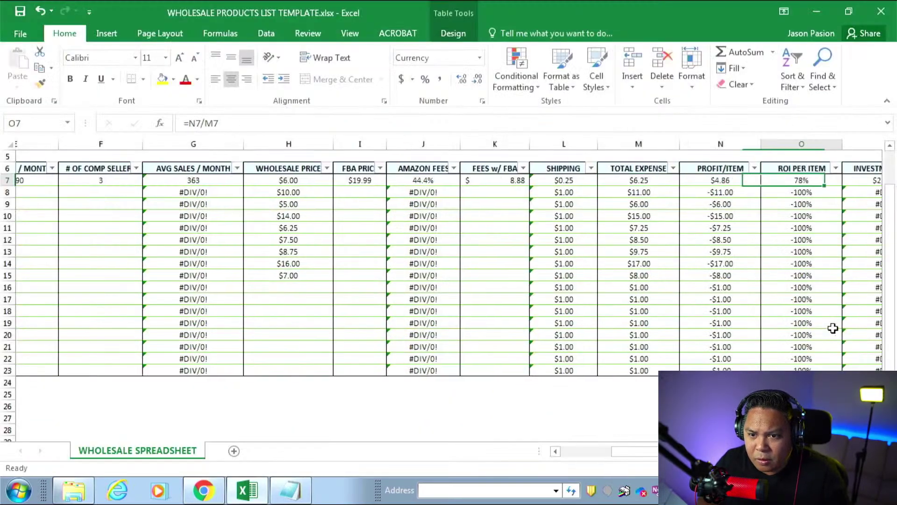
key(Left)
key(Left)
key(Left)
key(alt+Tab)
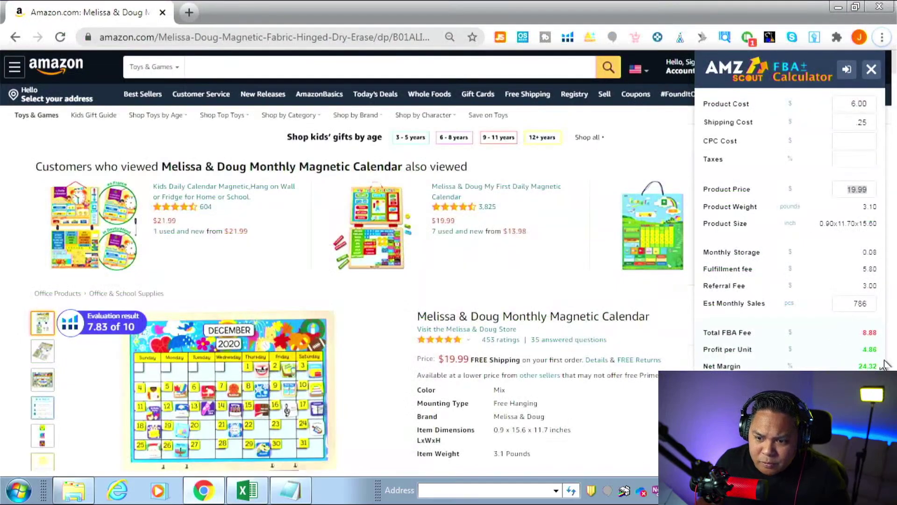
key(alt+Tab)
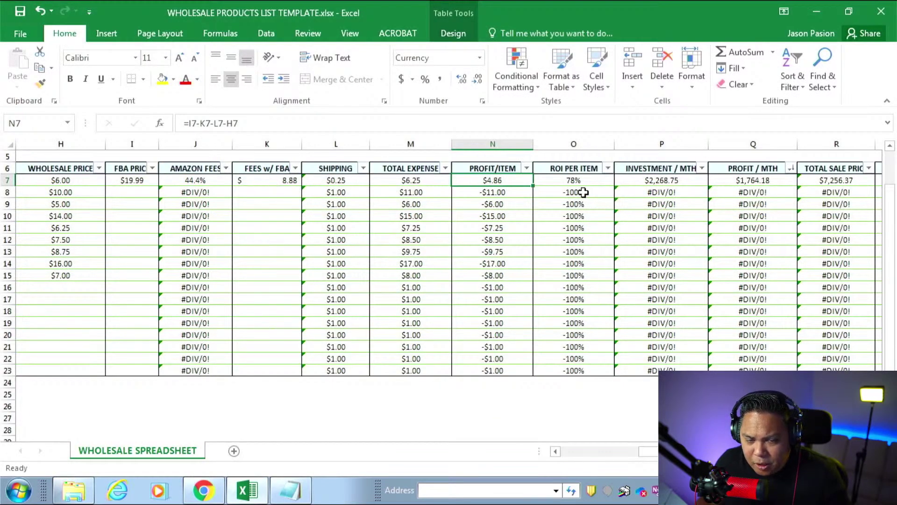
- Review row 7's ROI, monthly investment, monthly profit and sale price columns through T7, and return to A7
key(Right)
key(Right)
key(Right)
key(Right)
key(Right)
key(Right)
key(Right)
key(Right)
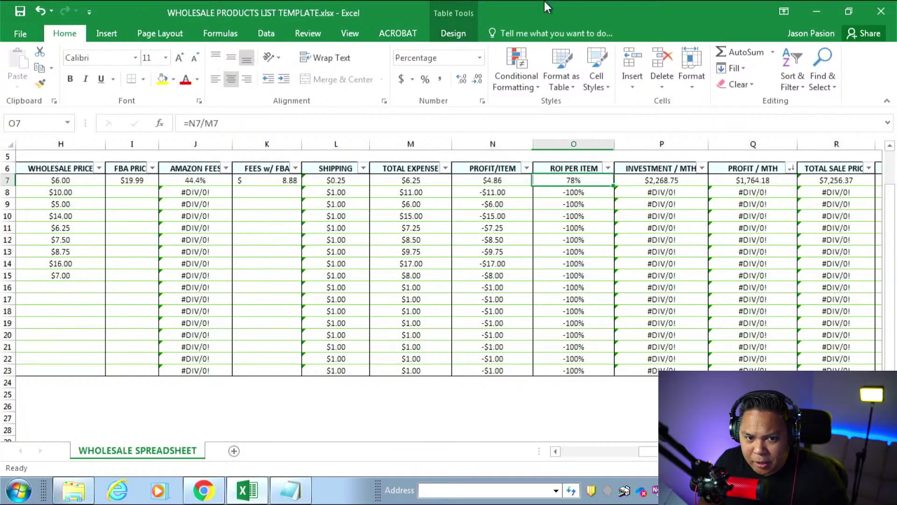
key(Left)
key(Left)
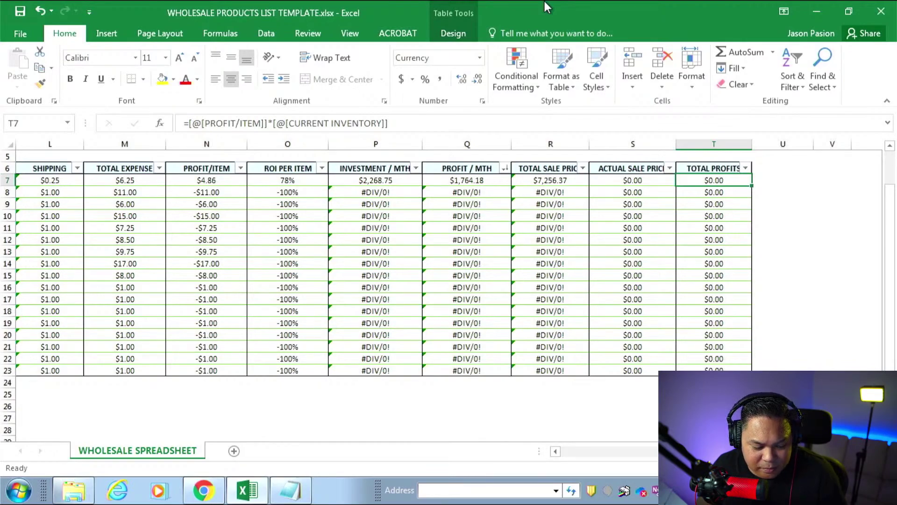
key(Left)
key(Left)
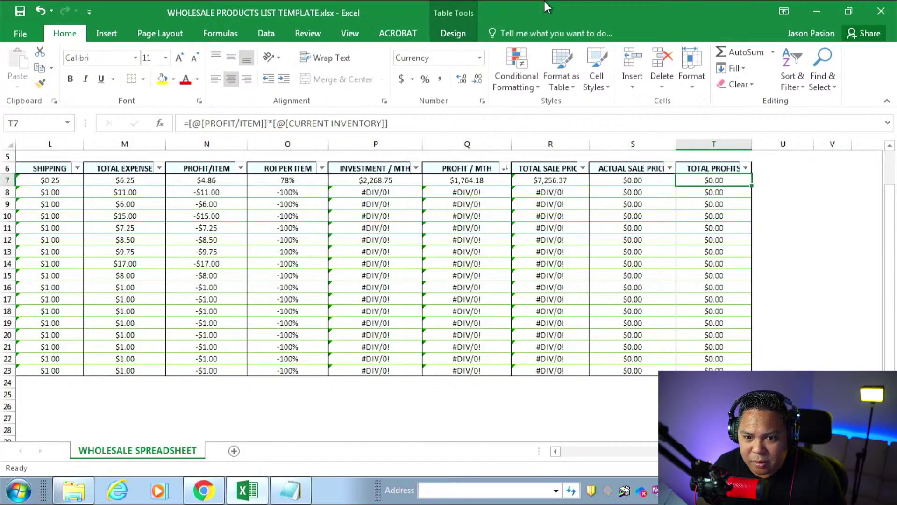
key(Left)
key(Left)
key(Left)
key(Left)
key(Left)
key(Left)
key(Left)
key(Left)
key(Left)
key(Left)
key(Left)
key(Left)
key(Left)
key(Left)
key(Left)
key(Left)
key(Left)
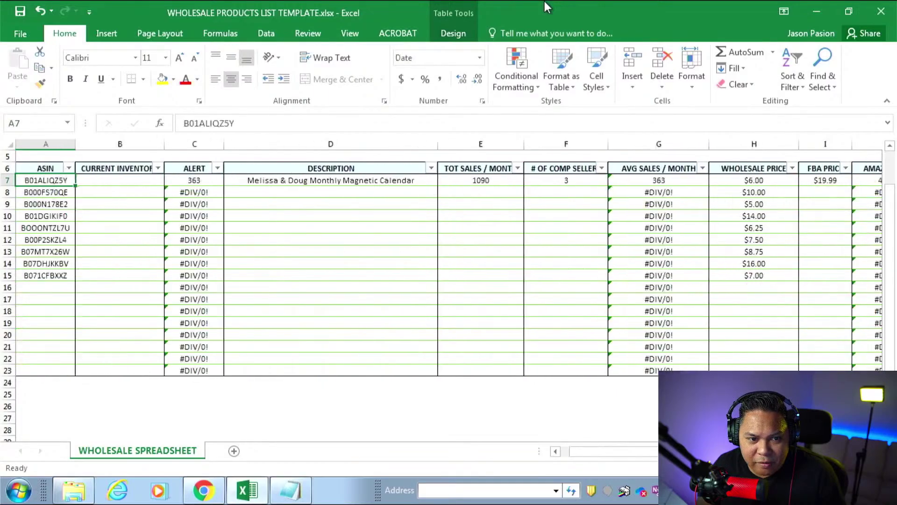
- Go through all of row 7's columns again from the ASIN to the total profits and return to the ASIN cell
key(Right)
key(Right)
key(Right)
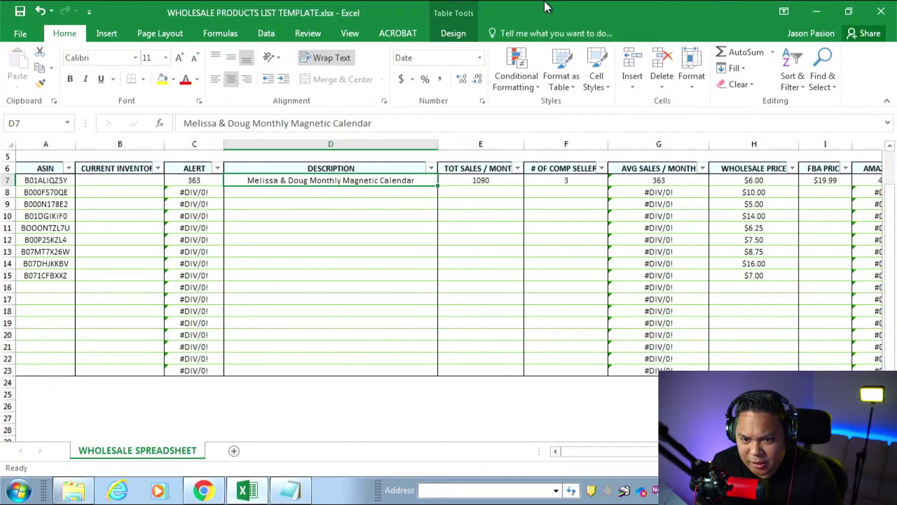
key(Right)
key(Right)
key(Right)
key(Right)
key(Right)
key(Right)
key(Right)
key(Right)
key(Right)
key(Right)
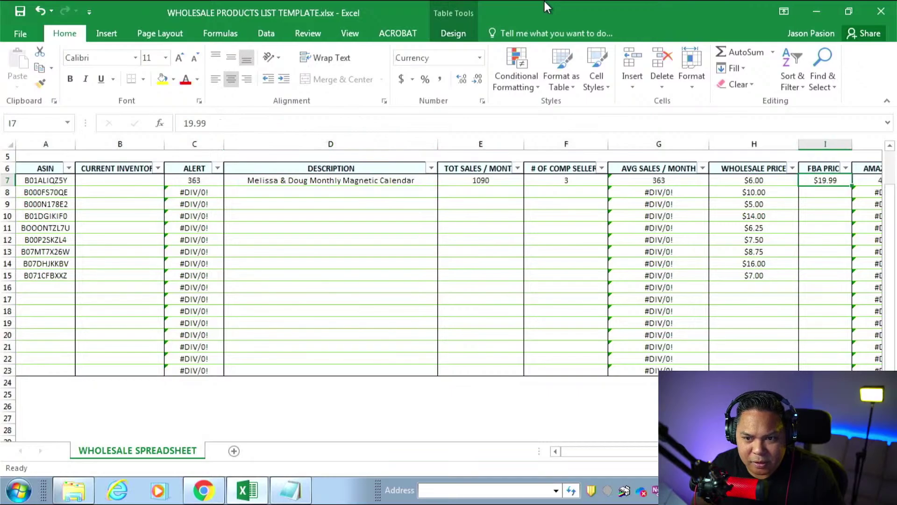
key(Right)
key(Right)
key(Right)
key(Right)
key(Right)
key(Right)
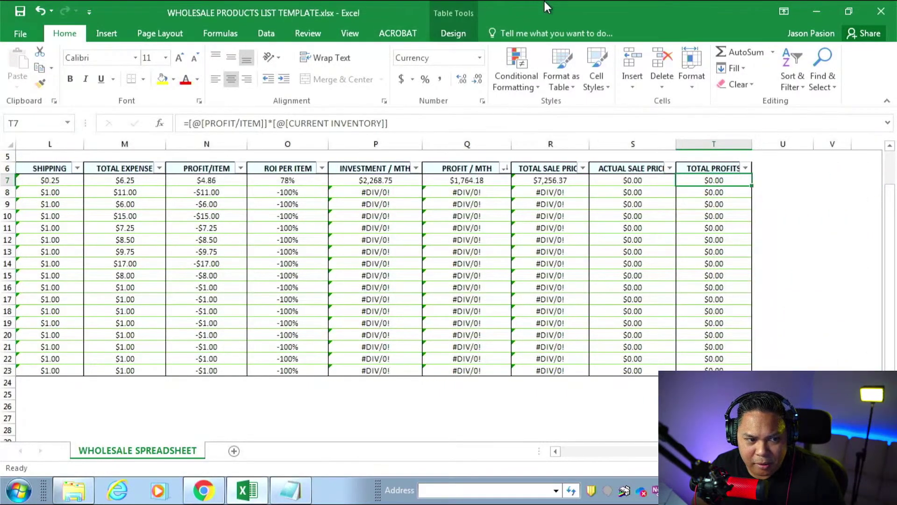
key(Left)
key(Left)
key(Left)
key(Left)
key(Left)
key(Left)
key(Left)
key(Left)
key(Left)
key(Left)
key(Left)
key(Left)
key(Left)
key(Left)
key(Left)
key(Left)
key(Left)
key(Left)
key(Left)
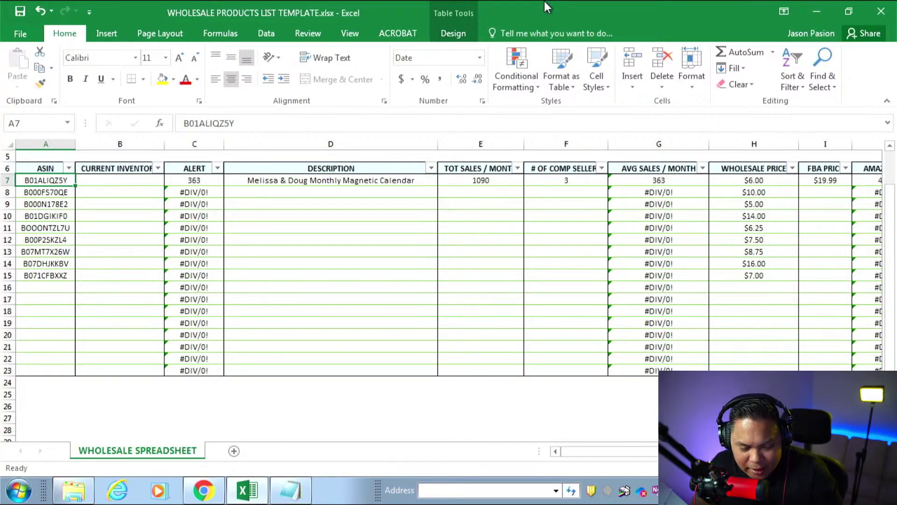
- Switch to the calendar's Amazon page, close the FBA calculator and examine the Keepa price history chart
key(alt+Tab)
scroll(407, 284, down, 1)
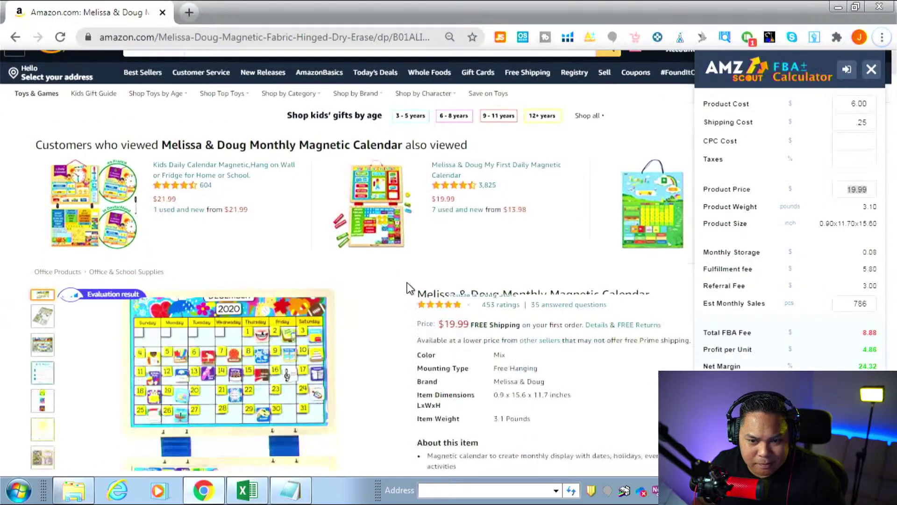
scroll(407, 285, down, 3)
click(872, 69)
scroll(649, 220, down, 6)
scroll(603, 313, down, 1)
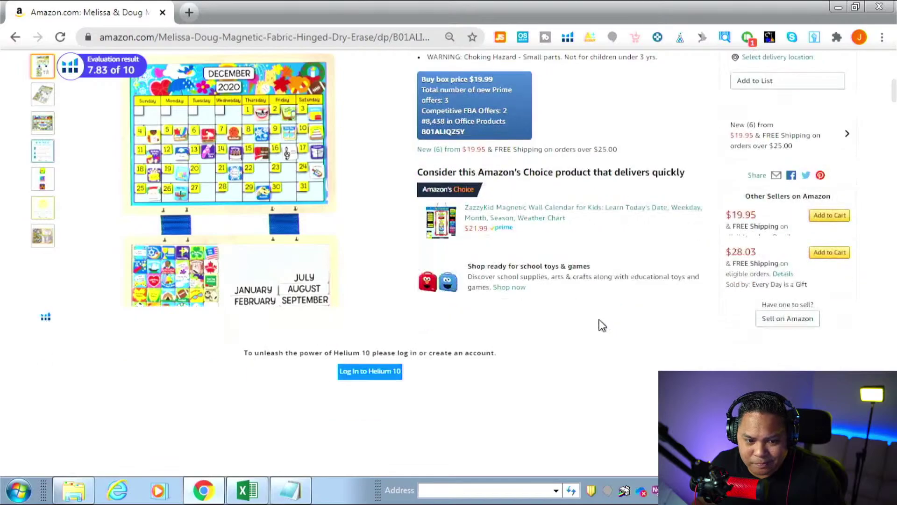
scroll(599, 323, down, 8)
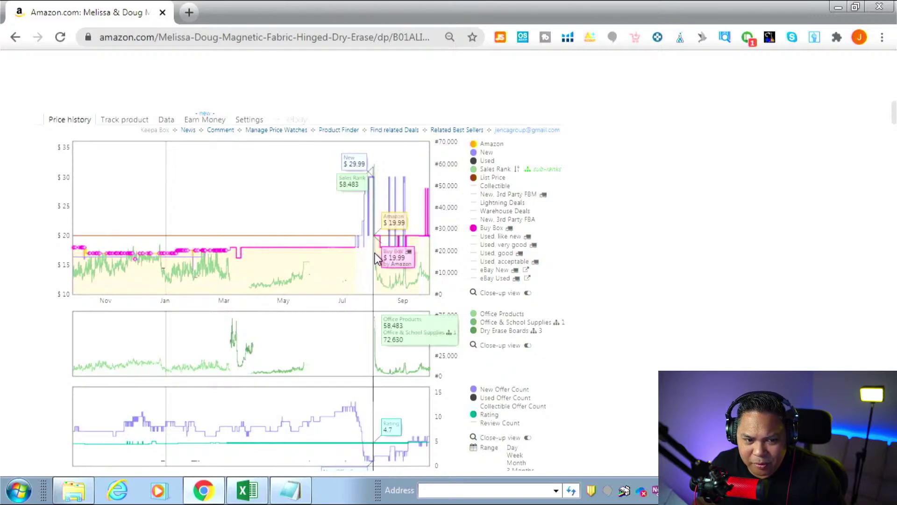
scroll(709, 238, up, 8)
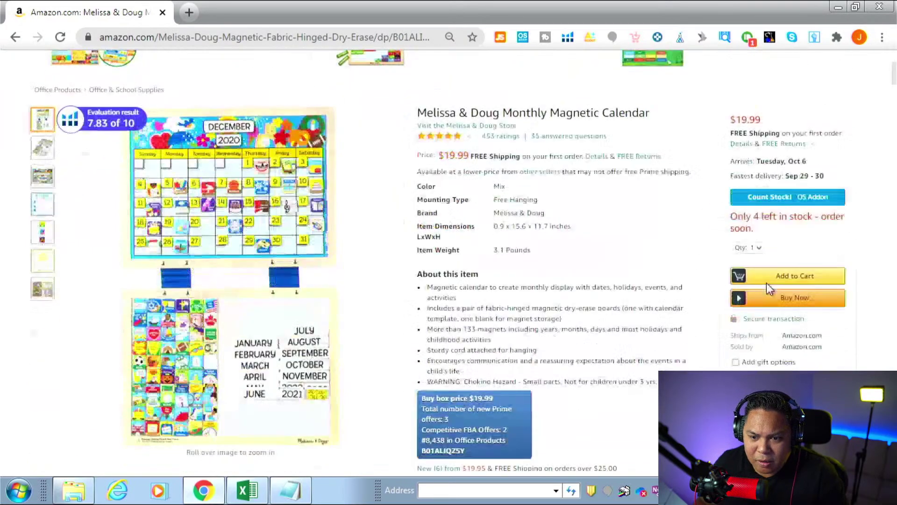
scroll(701, 181, up, 4)
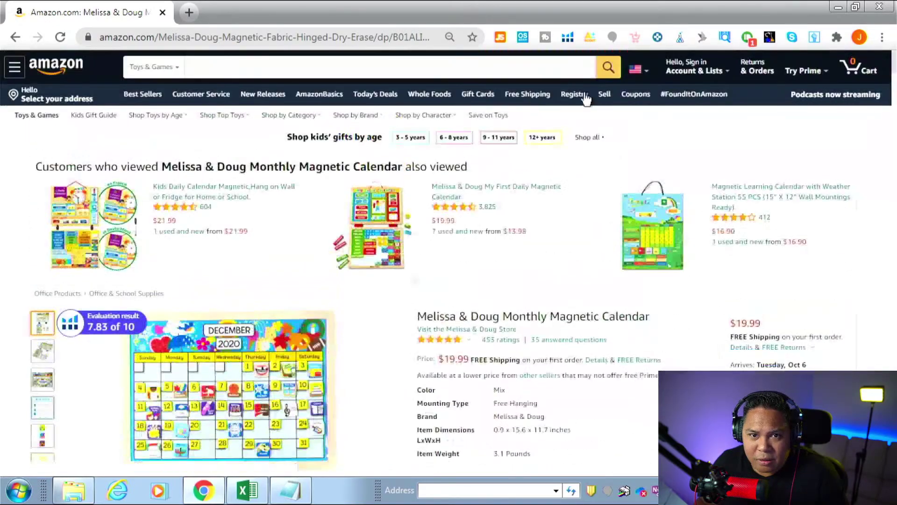
- Count the stock of all sellers offering the calendar with the OS Addon
click(522, 35)
mouse_move(376, 222)
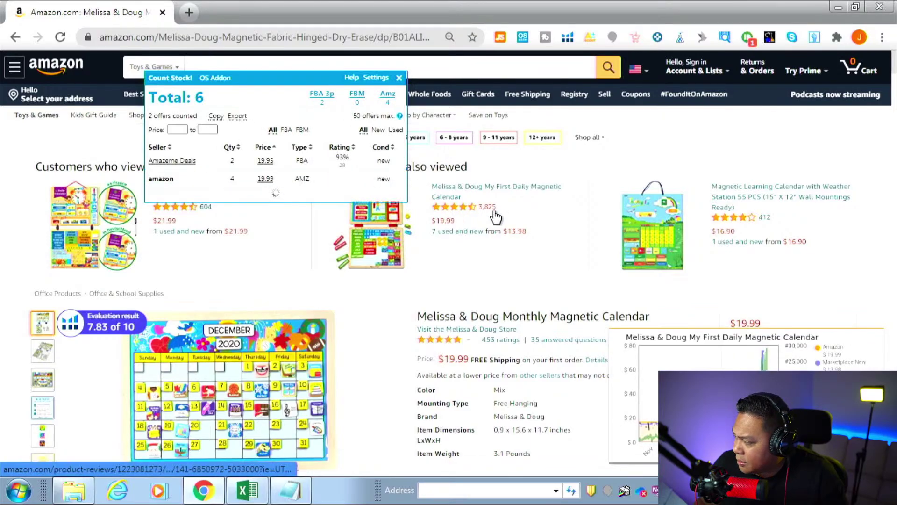
mouse_move(490, 210)
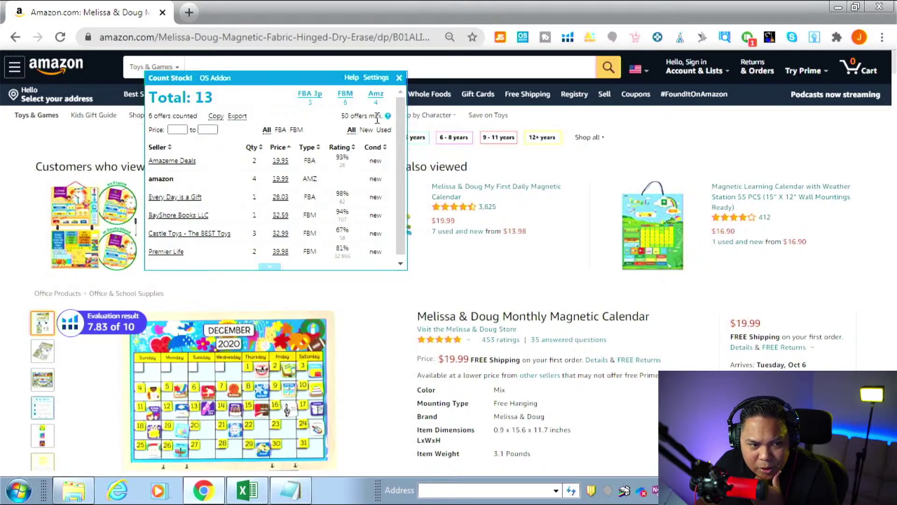
- Close the stock counter and examine the calendar listing's price, seller and offer details
click(399, 77)
scroll(705, 313, down, 3)
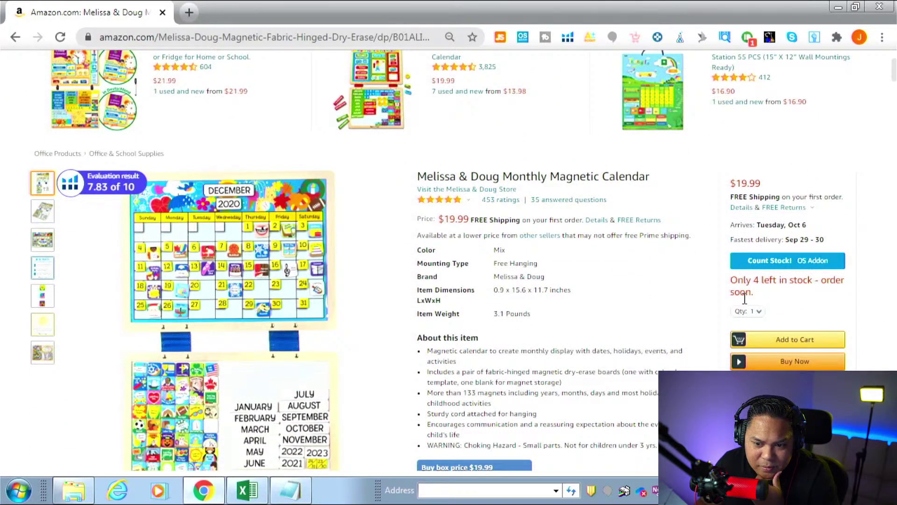
scroll(699, 366, down, 3)
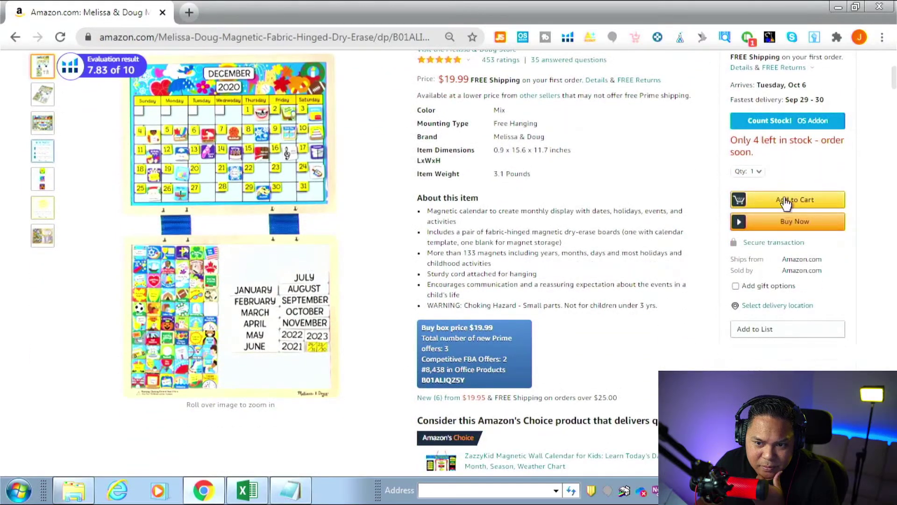
scroll(845, 231, up, 2)
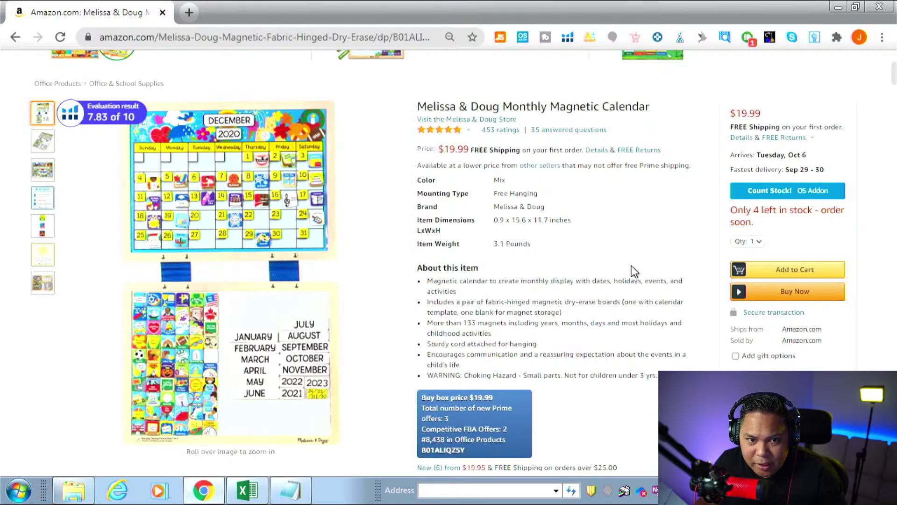
- Switch to the Excel spreadsheet and check row 7's columns up to the profit per item
key(alt+Tab)
click(819, 184)
key(Right)
key(Right)
key(Right)
key(Right)
key(Right)
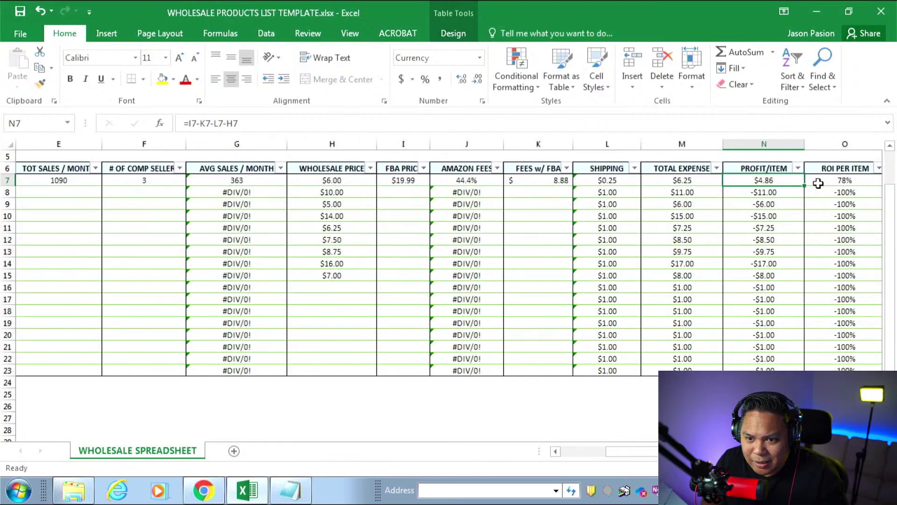
- Set the calendar's FBA price in I7 to 17.99
key(Left)
key(Left)
key(Left)
key(Left)
key(Left)
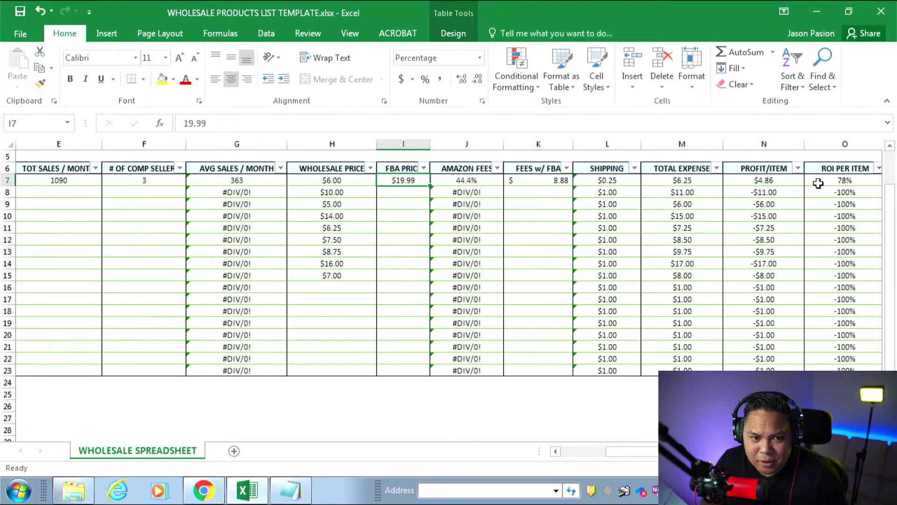
text(17.99)
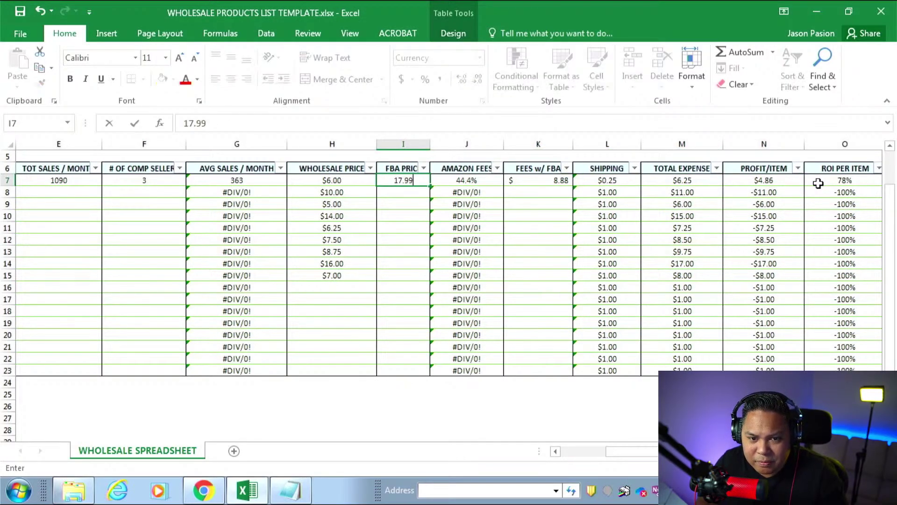
key(Right)
- Check the calendar's profit per item, ROI and monthly columns at the 17.99 price
key(Right)
key(Right)
key(Right)
key(Right)
scroll(818, 184, right, 1)
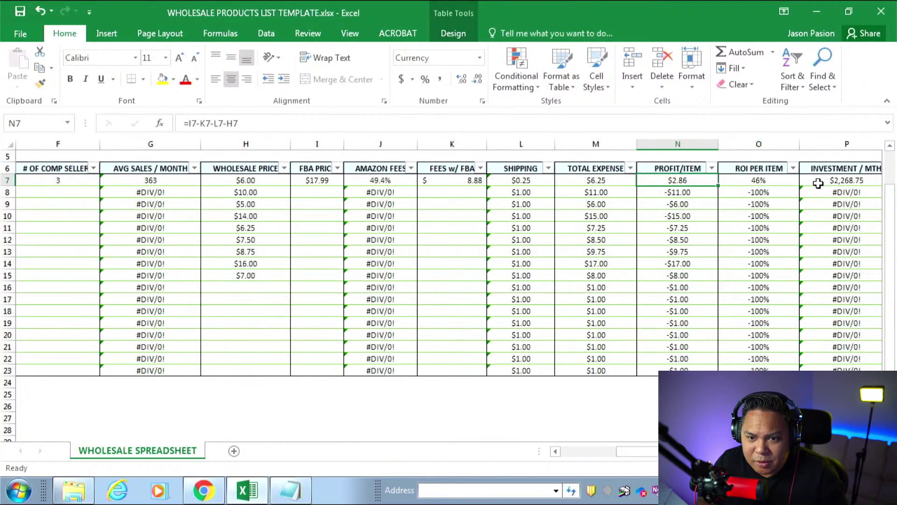
key(Right)
key(Right)
key(Right)
key(Right)
key(Right)
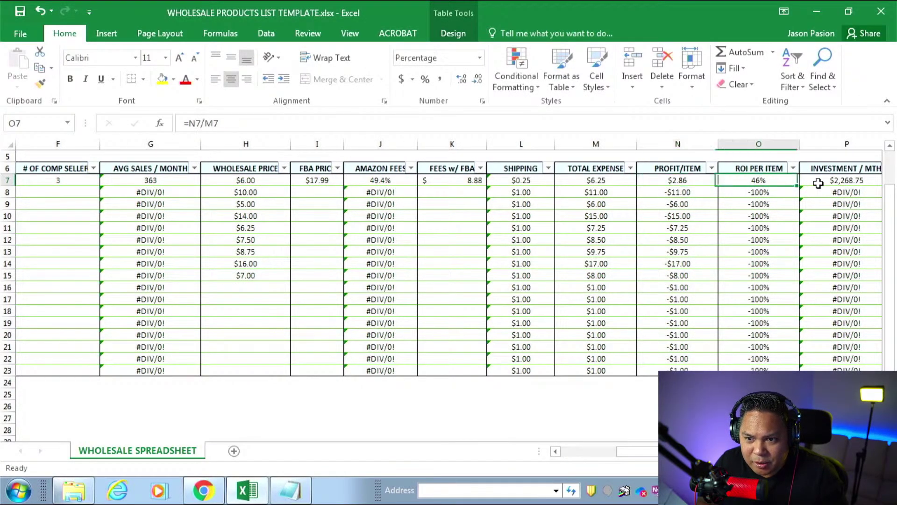
- Return to the start of row 7 and review its total sales, competing sellers and average monthly sales
key(Left)
key(Left)
key(Left)
key(Left)
key(Left)
key(Left)
key(Left)
key(Left)
key(Left)
key(Left)
key(Left)
key(Left)
key(Left)
key(Left)
key(Left)
key(Left)
key(Left)
key(Left)
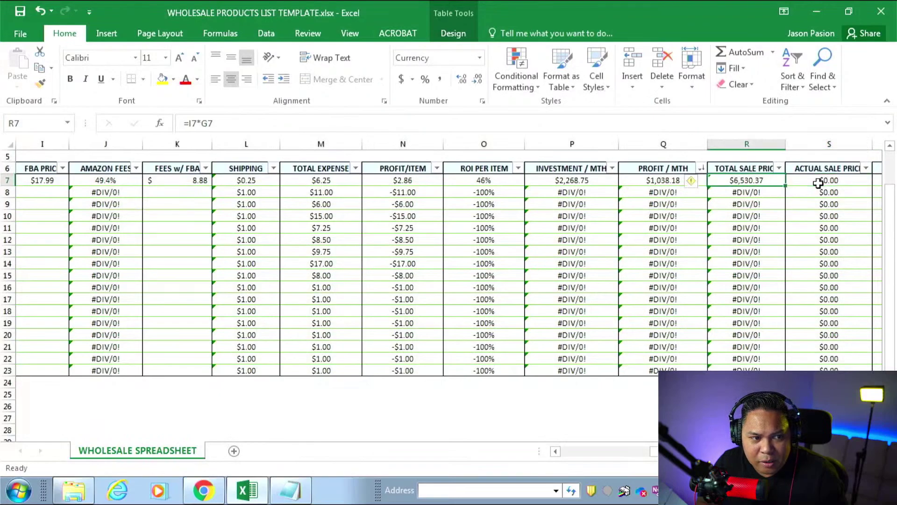
key(Right)
key(Right)
key(Right)
key(Right)
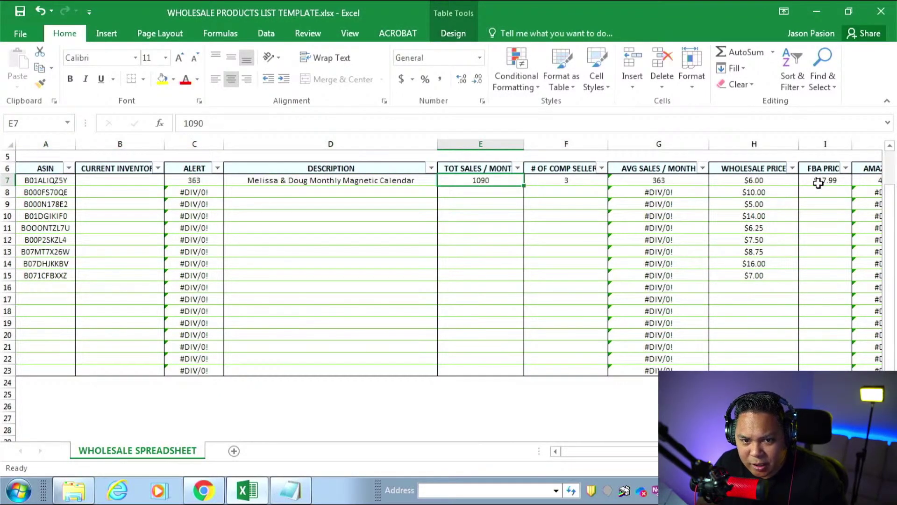
key(Right)
key(Right)
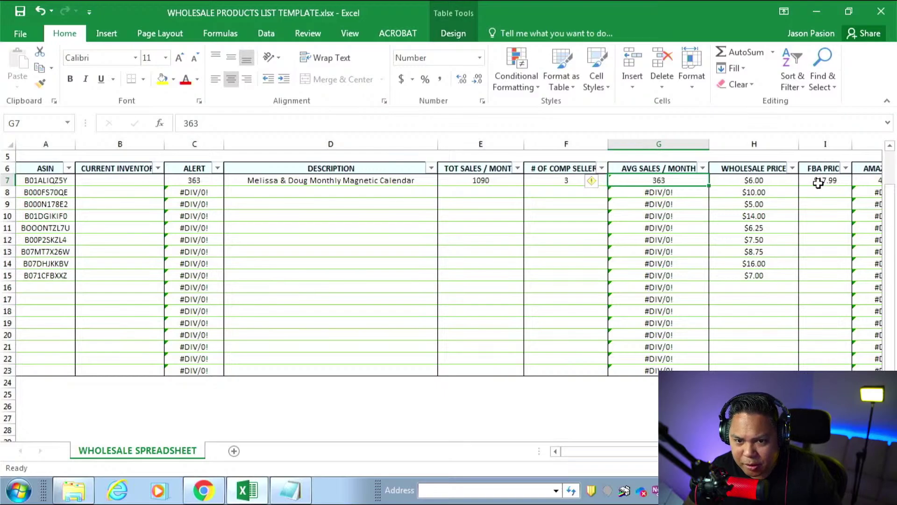
- Go across row 7 from the wholesale price to the monthly profit and total sale columns
key(Right)
key(Right)
key(Right)
key(Right)
key(Right)
key(Right)
key(Right)
key(Right)
key(Right)
key(Right)
key(Right)
key(Right)
key(Right)
key(Right)
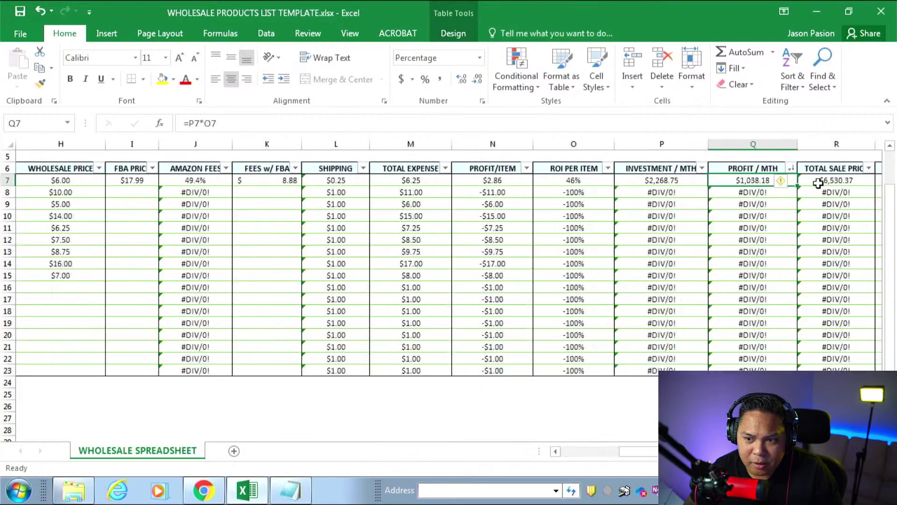
- Compare row 7's monthly investment in P7, monthly profit in Q7 and ROI per item in O7
key(Left)
key(Left)
key(Left)
key(Left)
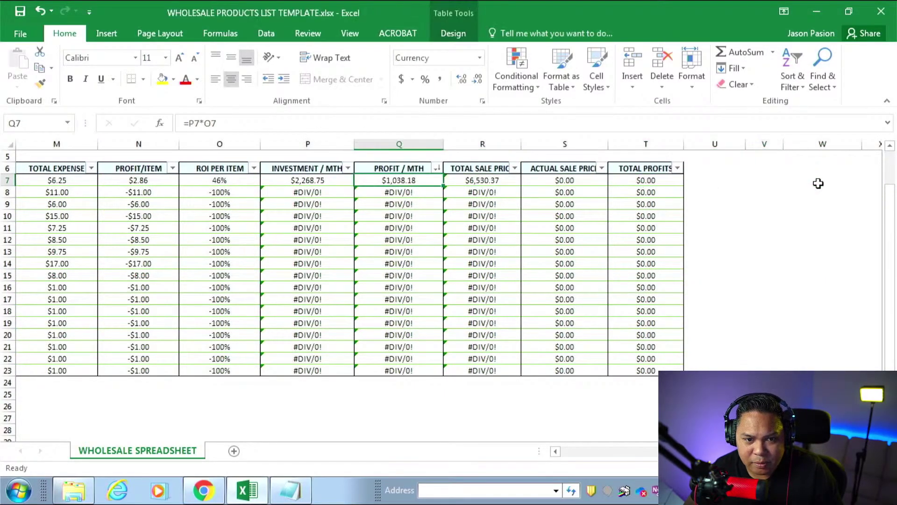
key(Left)
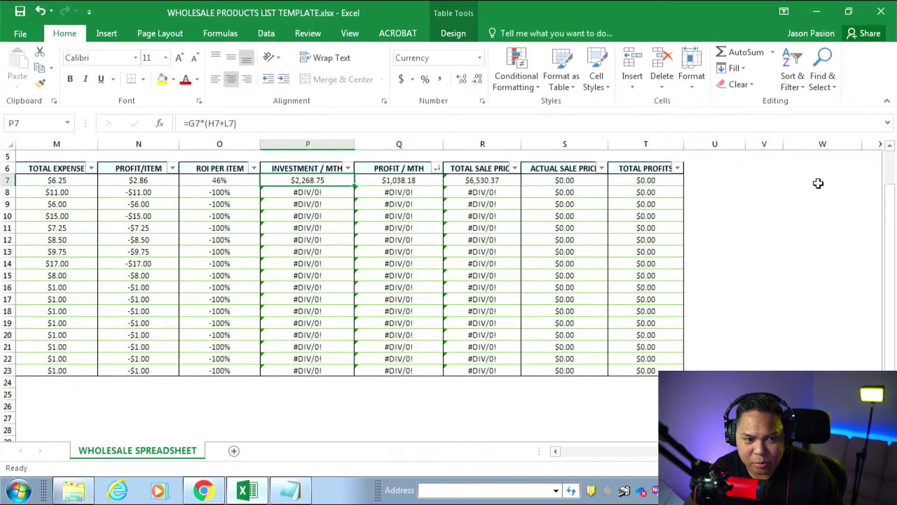
key(Right)
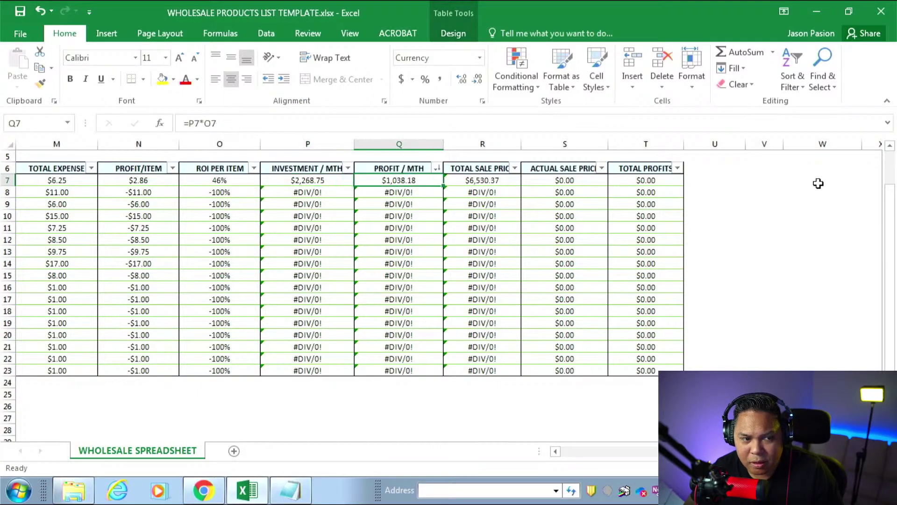
key(Left)
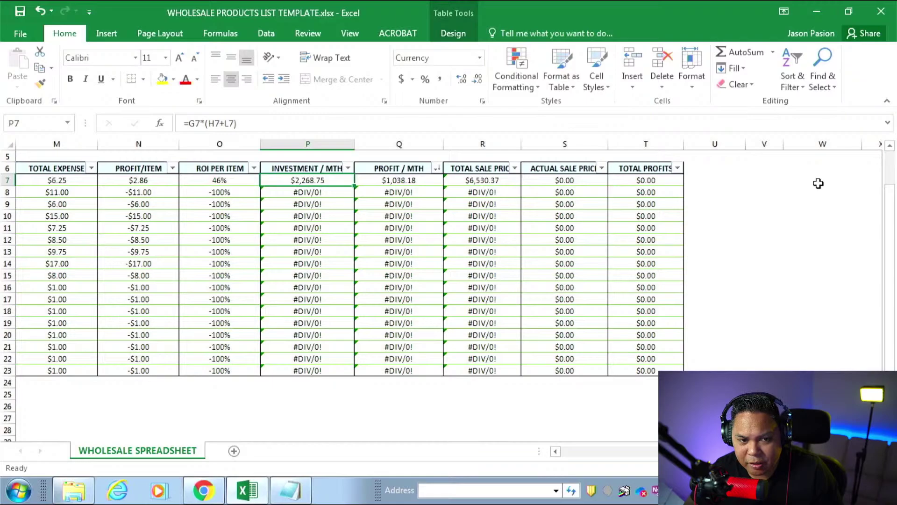
key(Right)
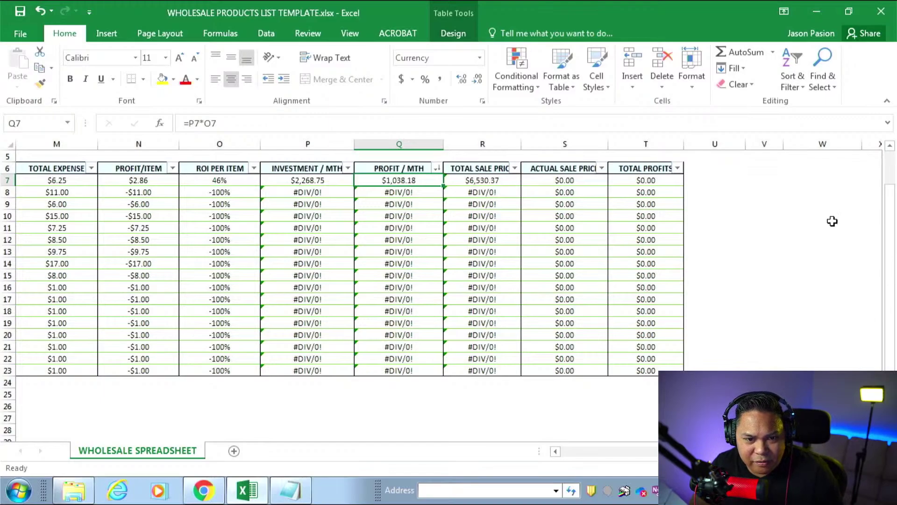
key(Left)
key(Left)
key(Left)
key(Right)
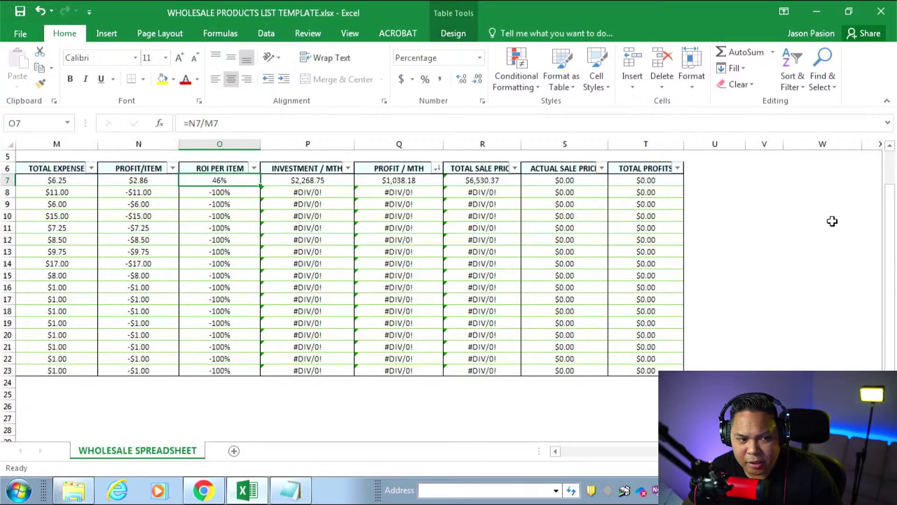
- Set the calendar's FBA price in I7 to 16.99
key(Left)
key(Left)
key(Left)
key(Left)
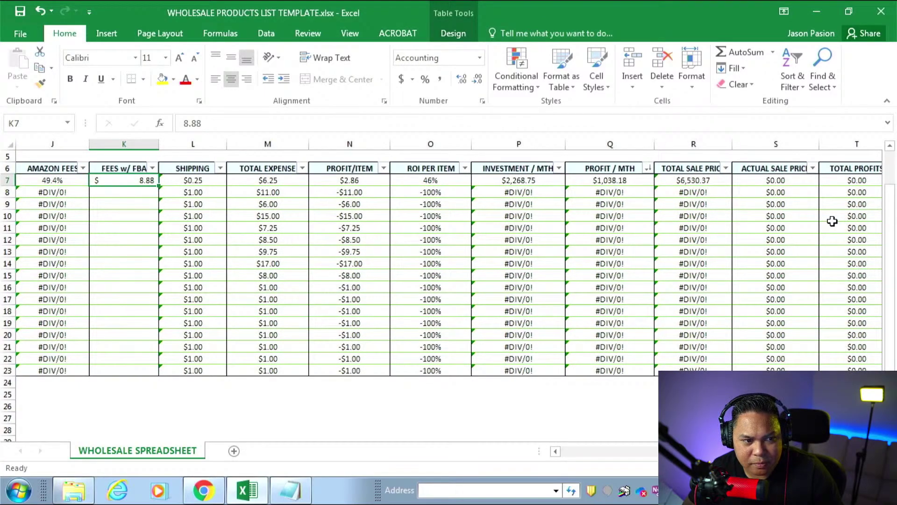
key(Left)
key(Left)
key(F2)
text(16.99)
key(Right)
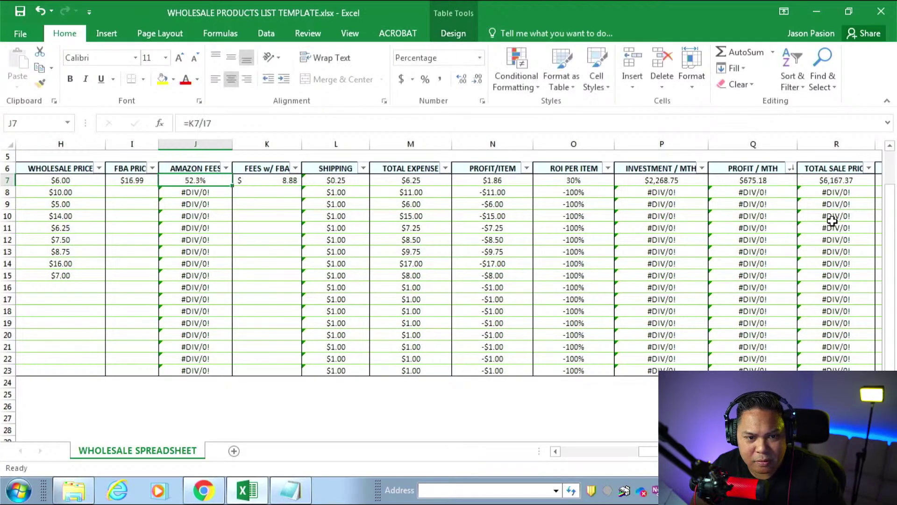
- Review the calendar's fees, profit per item and ROI at the 16.99 FBA price
key(Left)
key(Left)
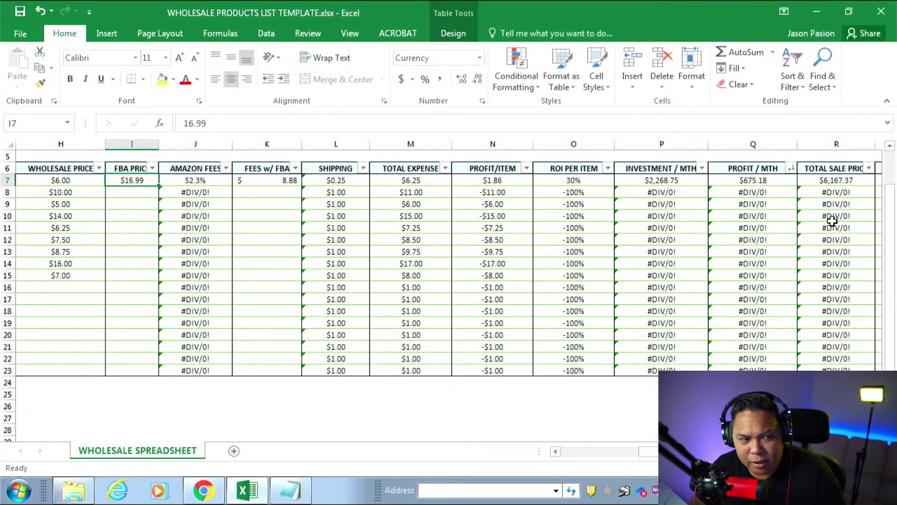
key(Right)
key(Right)
key(Right)
key(Right)
key(Right)
key(Right)
key(Right)
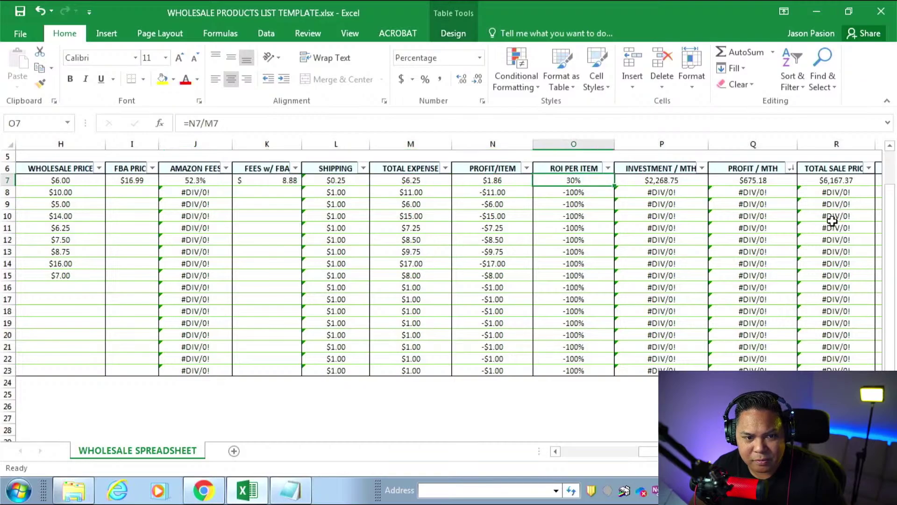
key(Left)
key(Left)
key(Left)
key(Left)
key(Right)
key(Right)
key(Right)
key(Left)
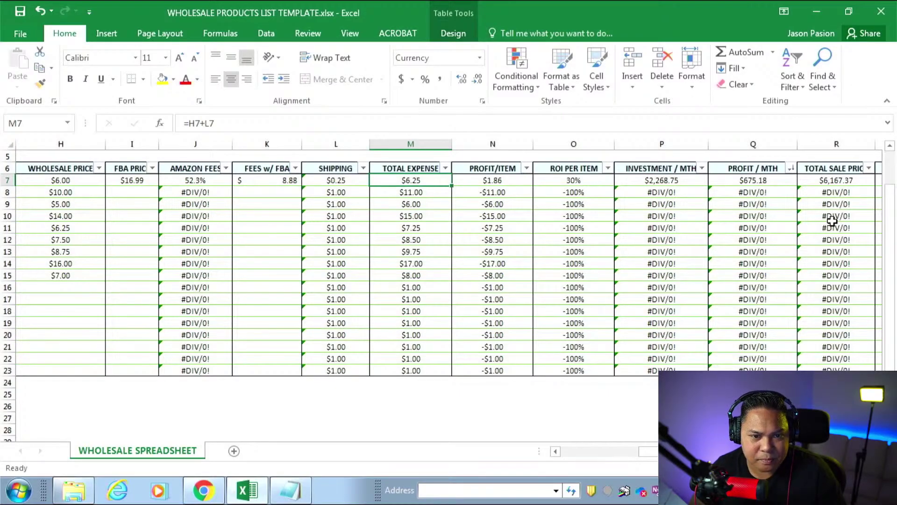
- Recheck row 7's shipping, total expense and profit per item, and return to the ASIN in A7
key(Left)
key(Left)
key(Left)
key(Left)
key(Left)
key(Left)
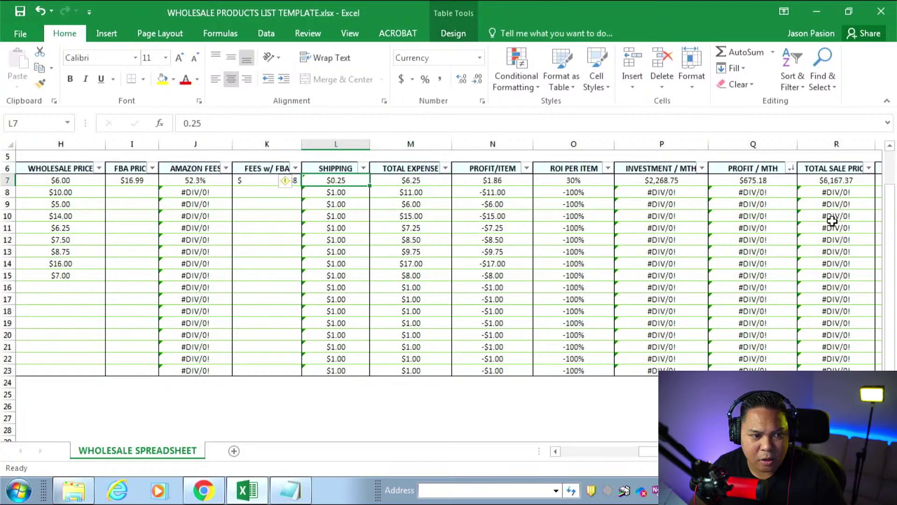
key(Right)
key(Right)
key(Right)
key(Left)
key(Right)
key(Right)
key(Right)
key(Right)
key(Left)
key(Left)
key(Left)
key(Left)
key(Left)
key(Left)
key(Left)
key(Left)
key(Left)
key(Left)
key(Left)
key(Left)
key(Left)
key(Left)
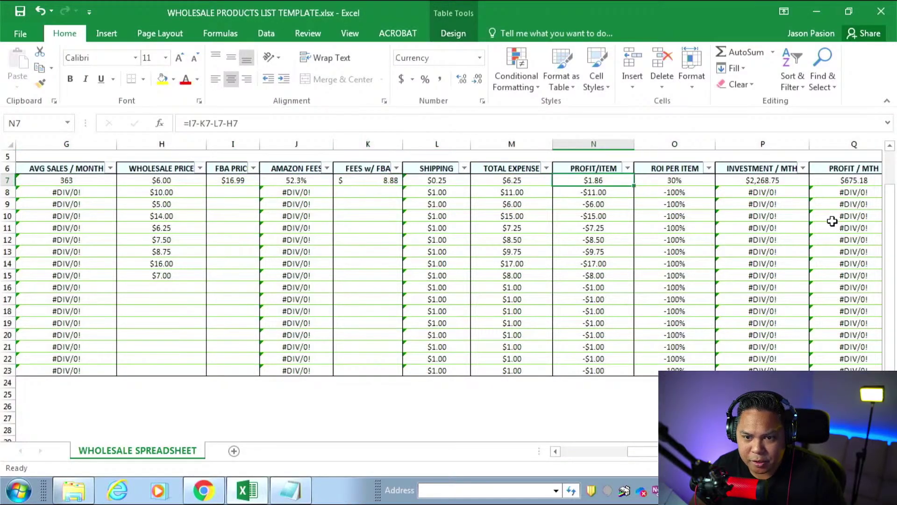
- Copy the next product's ASIN, B000FS70QE, from A8
key(Down)
key(ctrl+c)
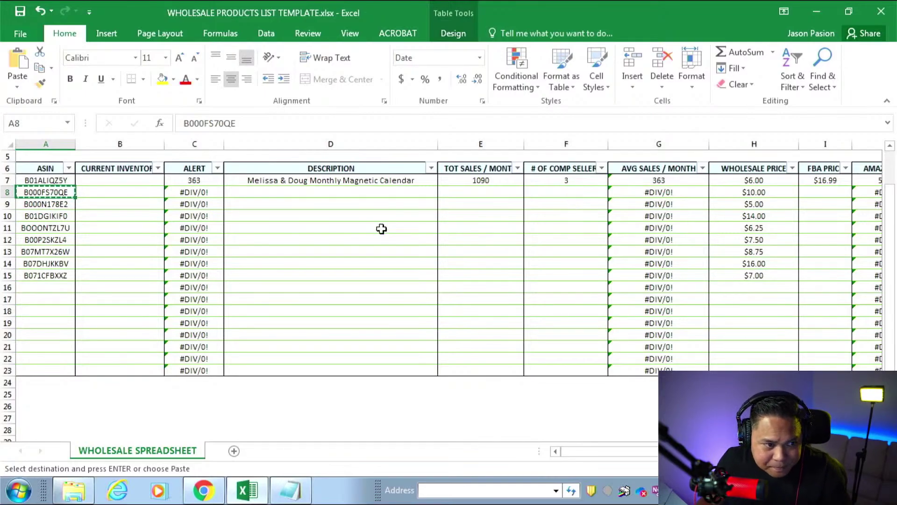
key(Escape)
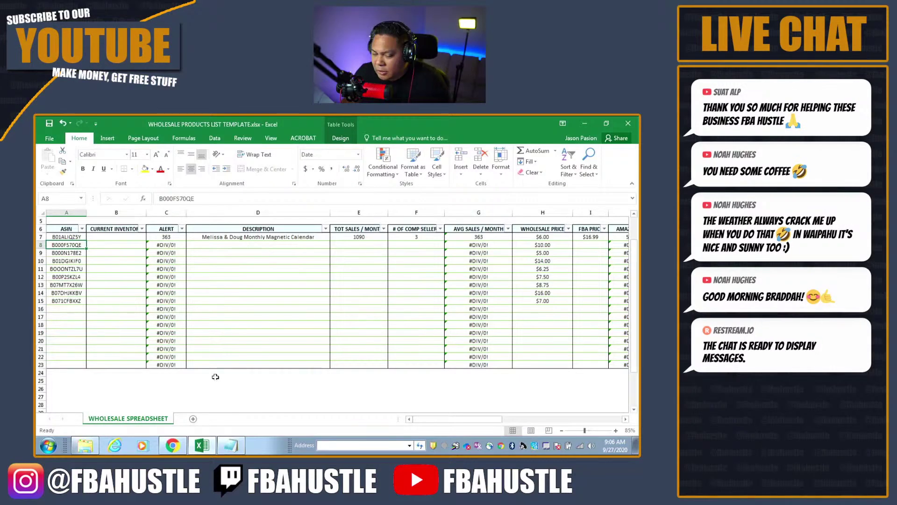
click(98, 244)
click(83, 243)
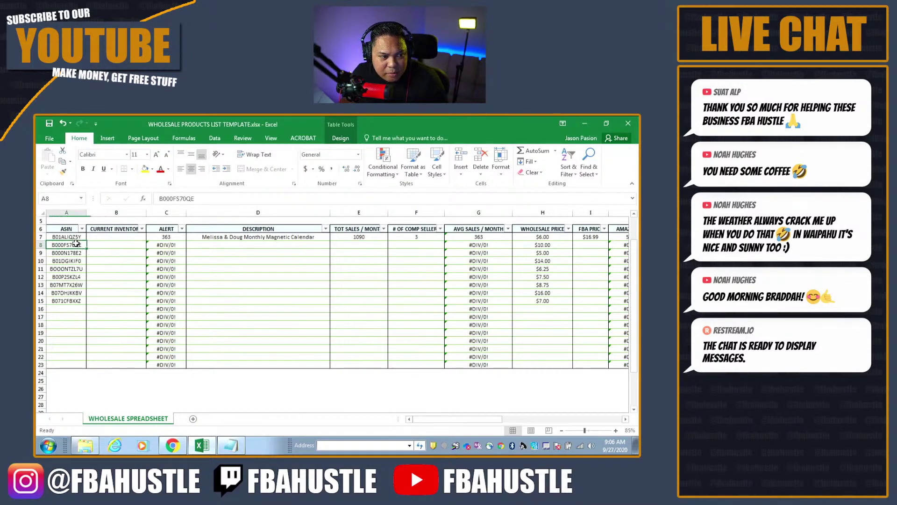
key(ctrl+c)
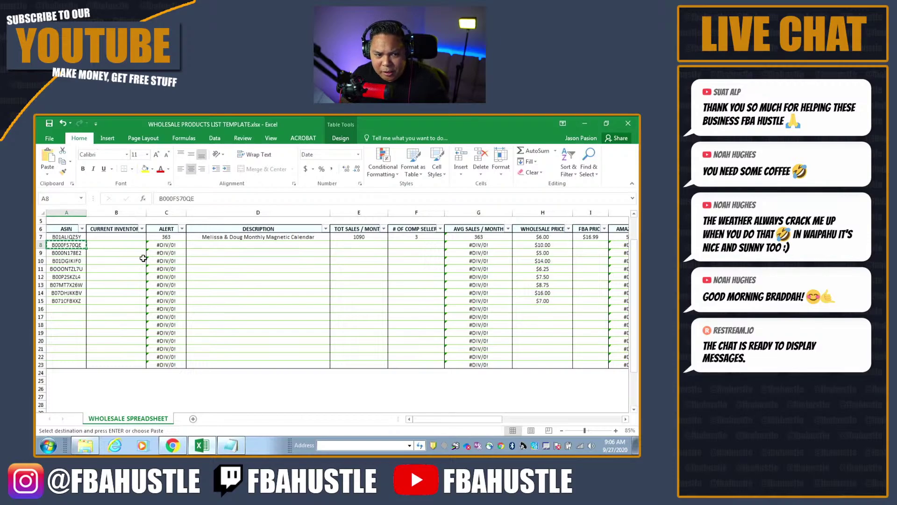
- Switch to Chrome, search the web for the copied ASIN B000FS70QE and open its Amazon listing
key(alt+Tab)
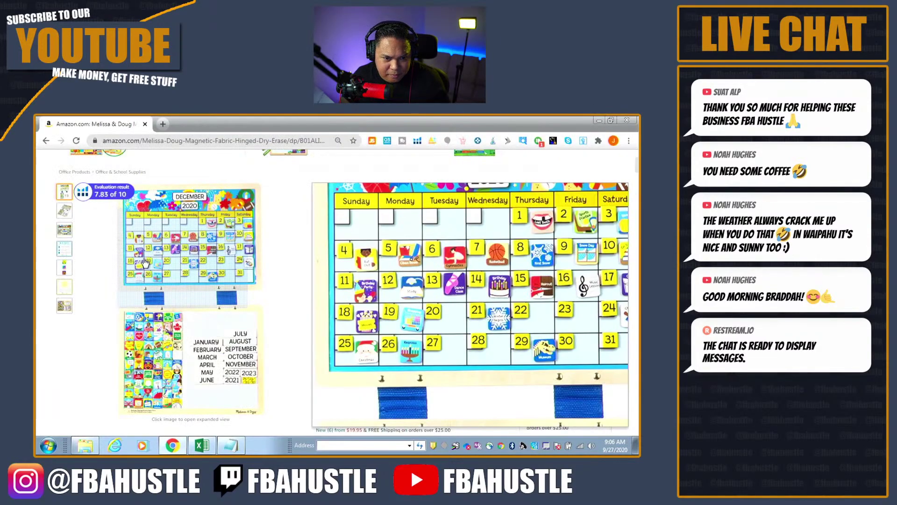
key(ctrl+l)
key(ctrl+v)
key(Return)
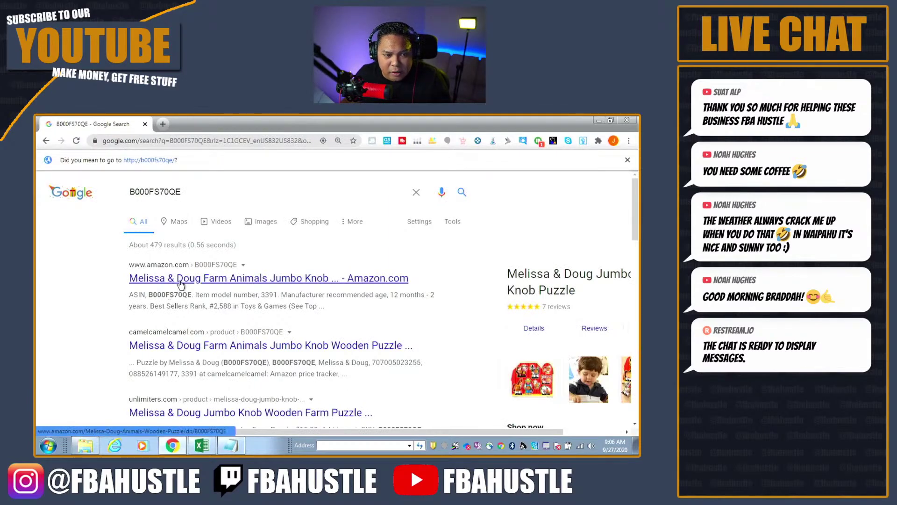
click(181, 285)
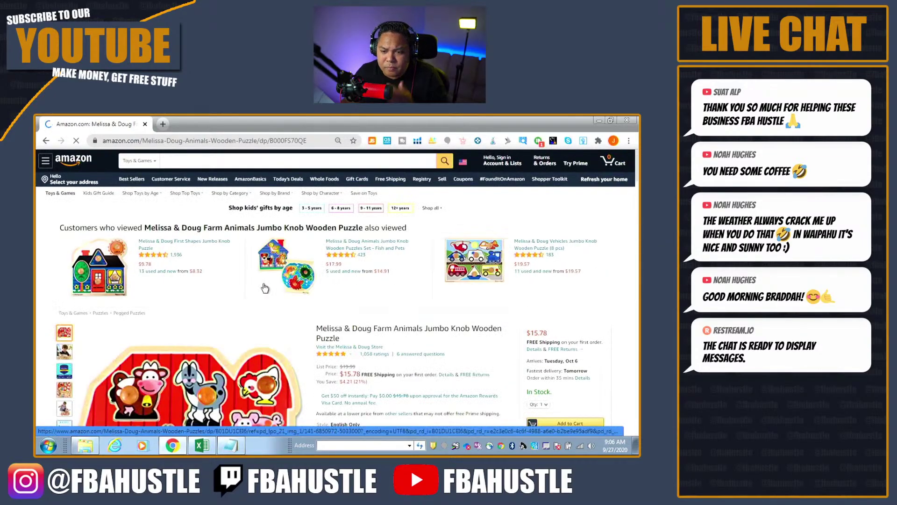
- Examine the farm animals puzzle listing's price, seller, rank and competing offers
scroll(315, 304, down, 2)
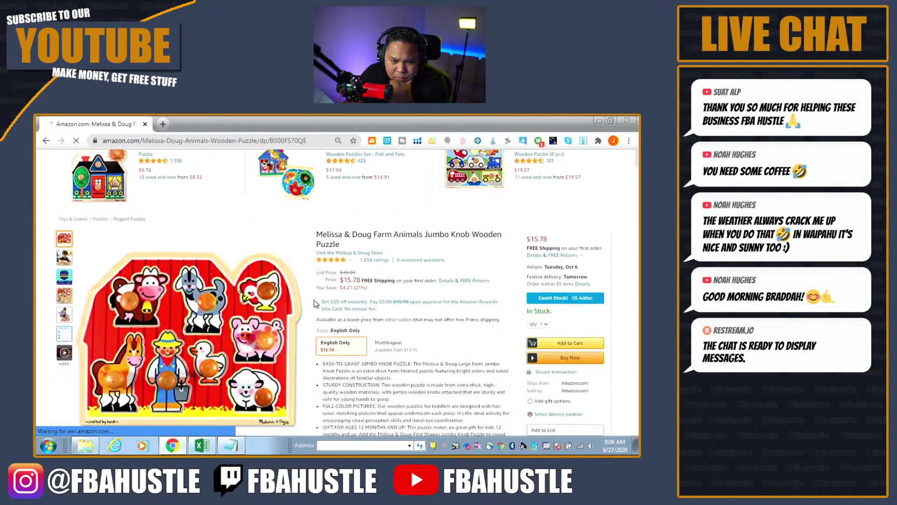
scroll(315, 304, down, 1)
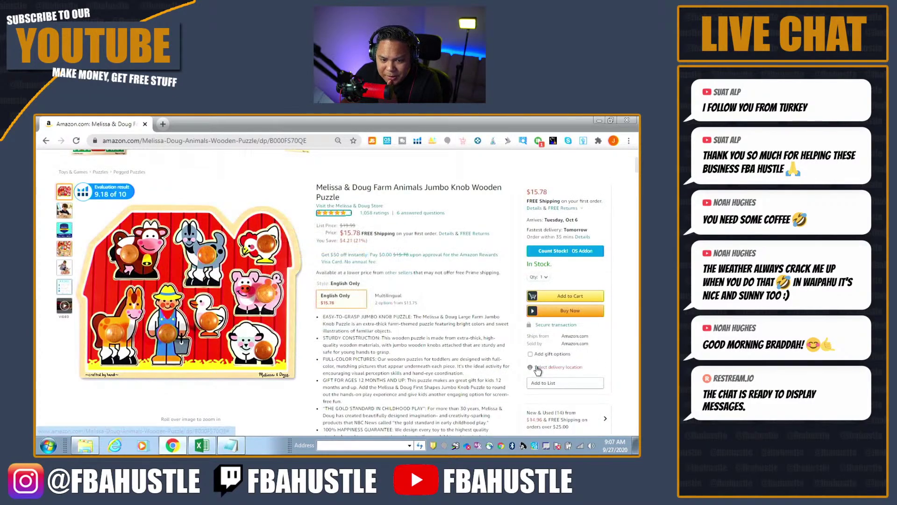
scroll(434, 353, down, 4)
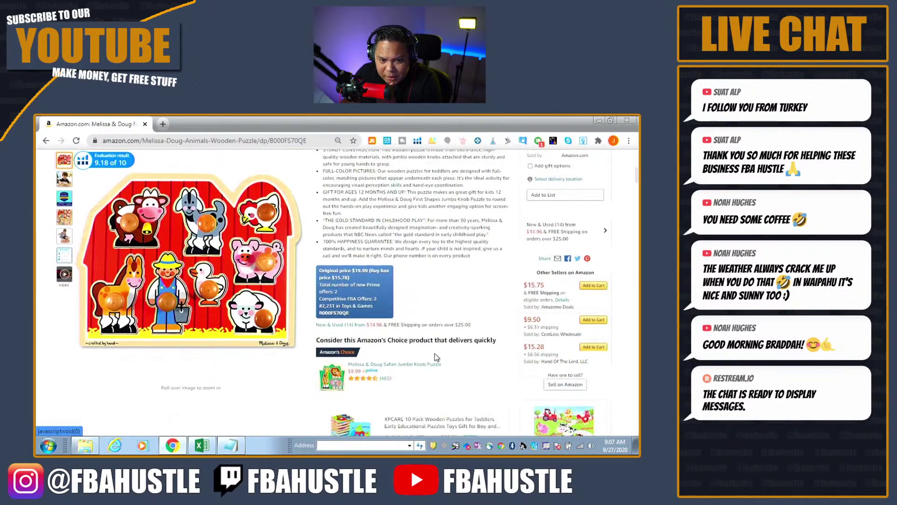
- Examine the farm animals puzzle's Keepa price history over the past year
scroll(434, 353, down, 5)
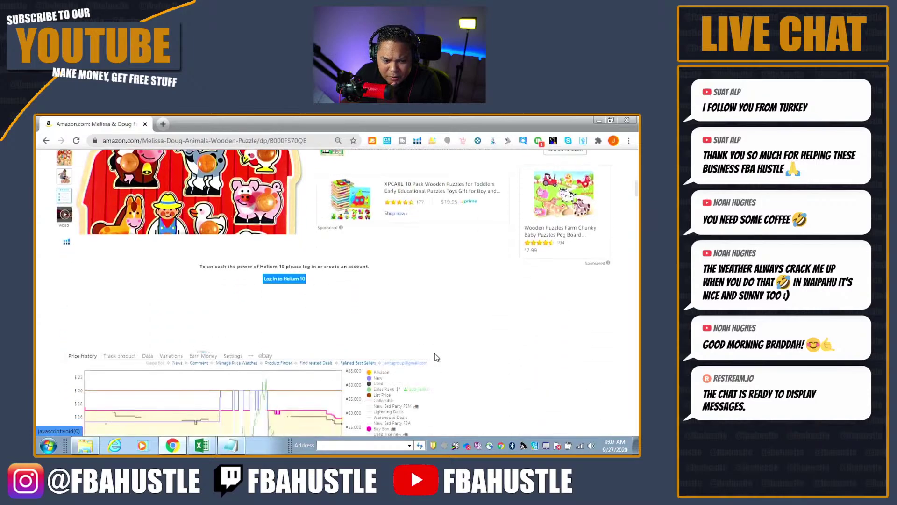
scroll(435, 353, down, 4)
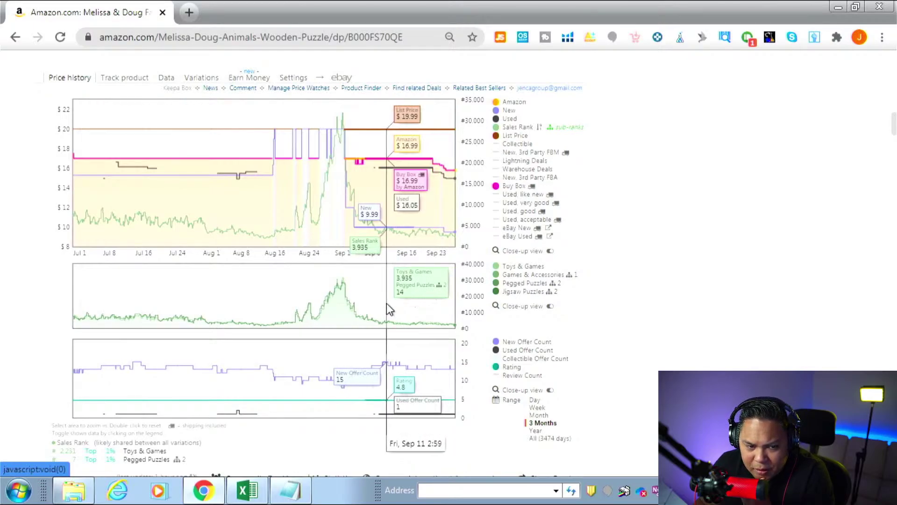
click(536, 431)
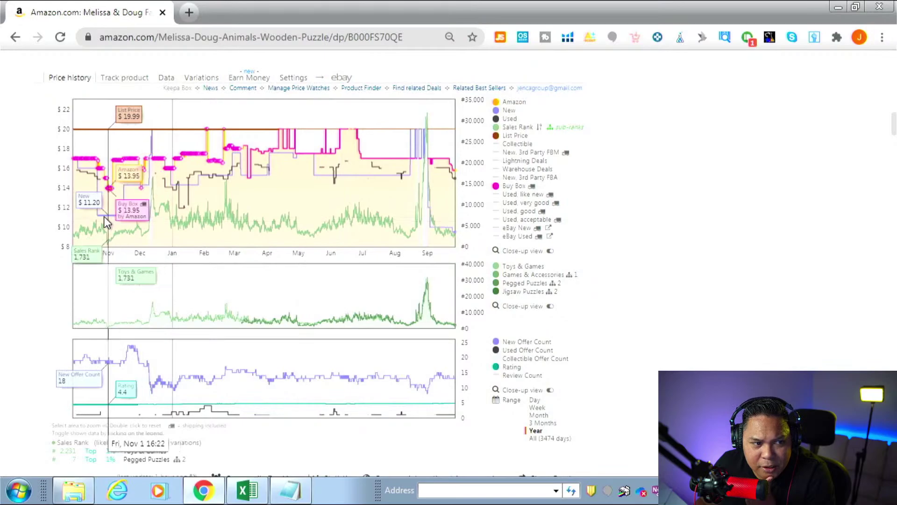
- Count the sellers' stock for the farm animals puzzle with OS Addon, check the sellers' quantities and close the results
scroll(752, 200, up, 8)
scroll(751, 200, up, 10)
scroll(744, 262, down, 5)
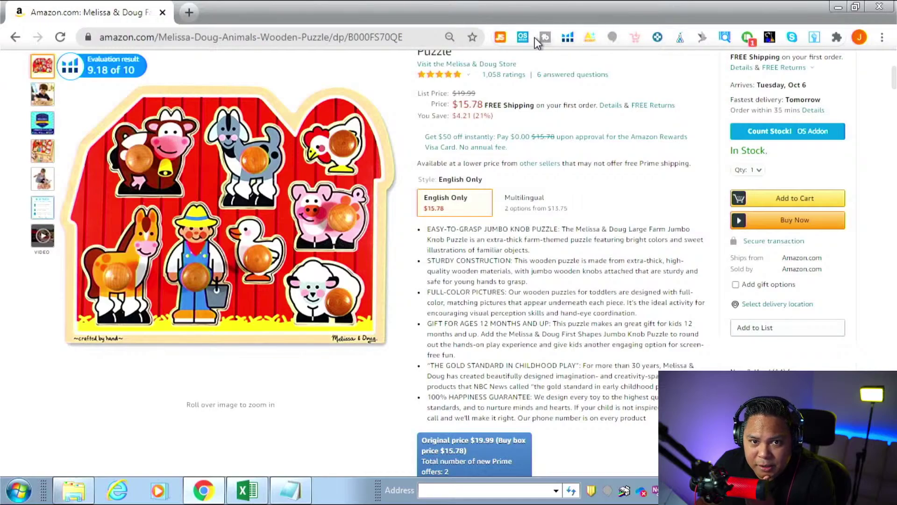
click(523, 38)
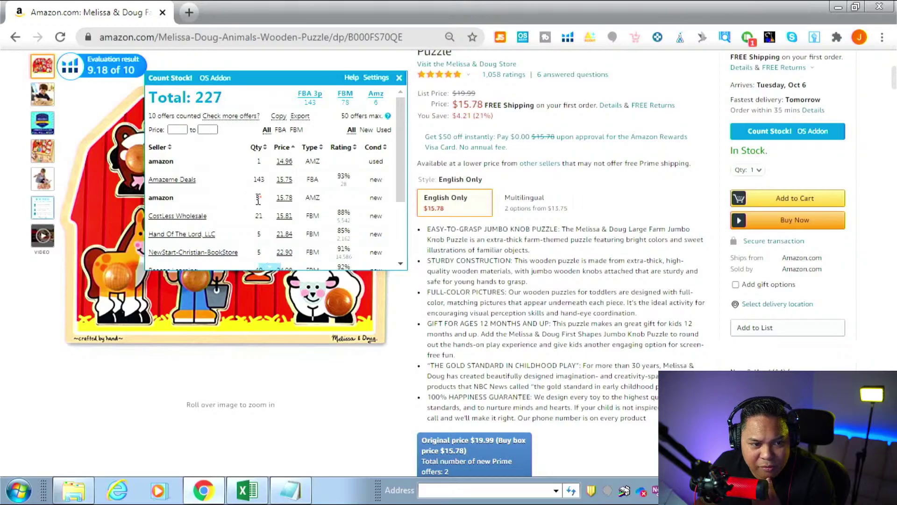
double_click(258, 198)
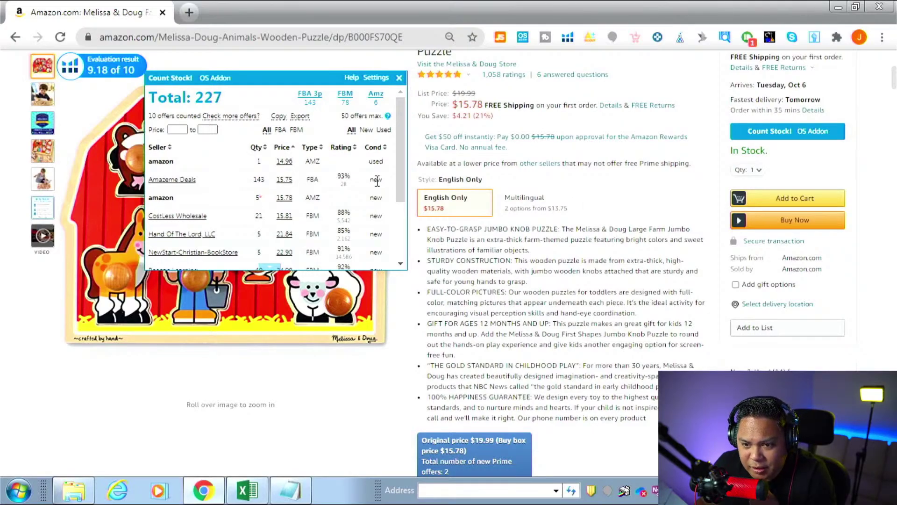
click(399, 77)
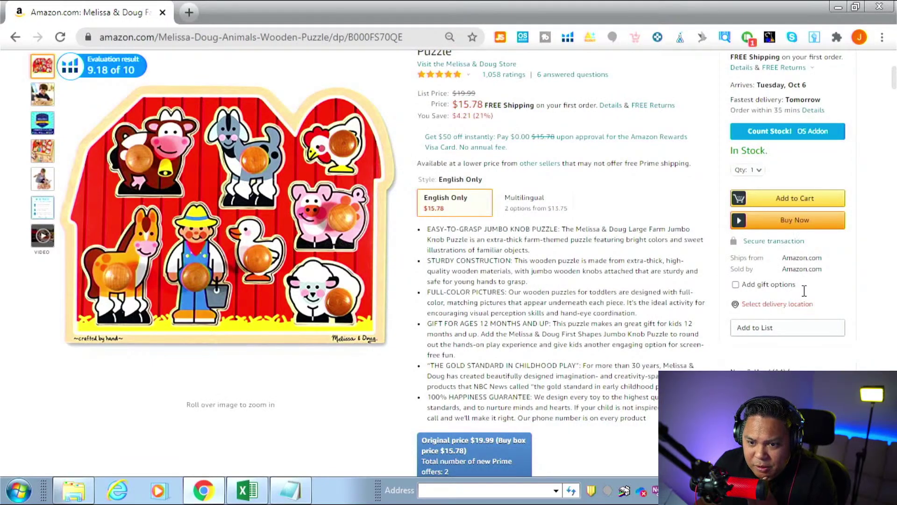
- Examine the puzzle's offers and its Keepa price history for the past week, and recheck the buy box price
scroll(724, 301, down, 1)
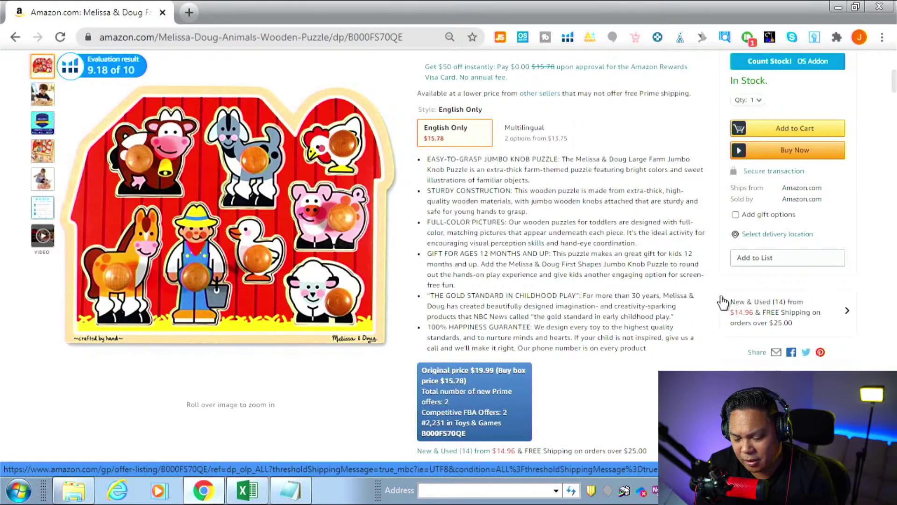
scroll(727, 321, down, 15)
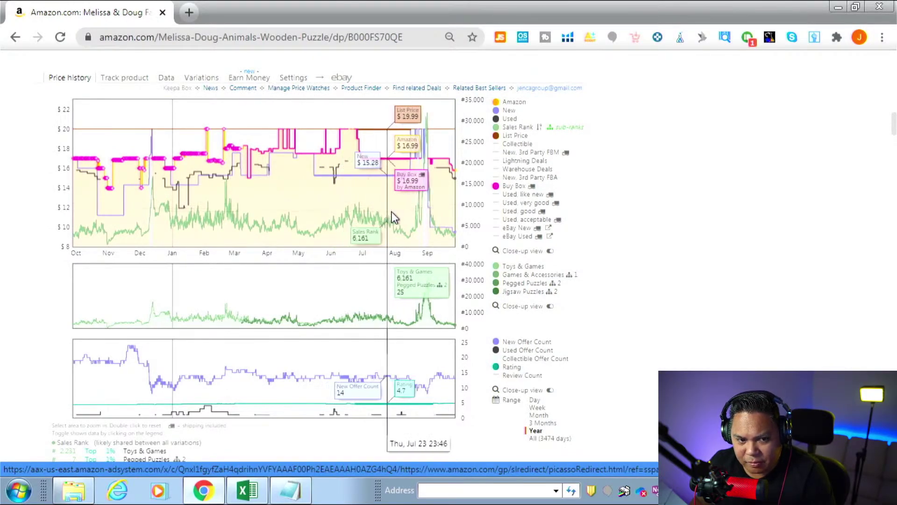
click(537, 407)
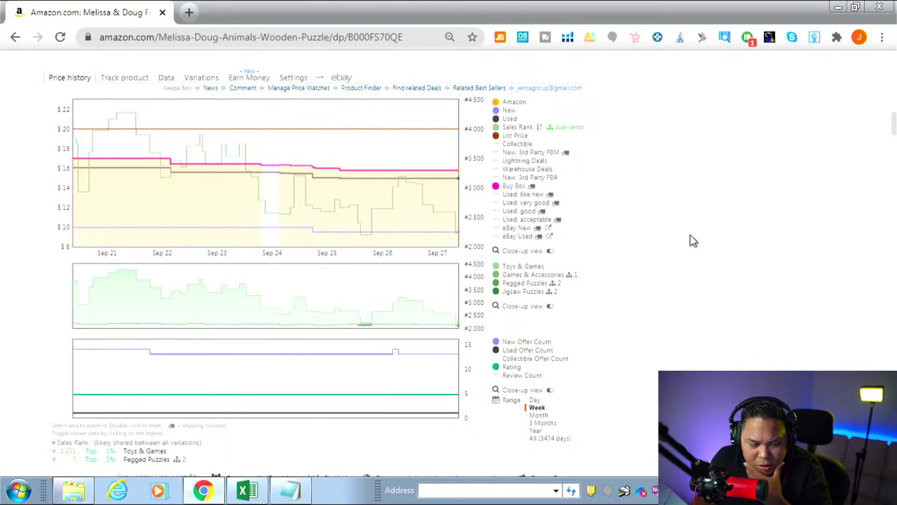
key(alt+Tab)
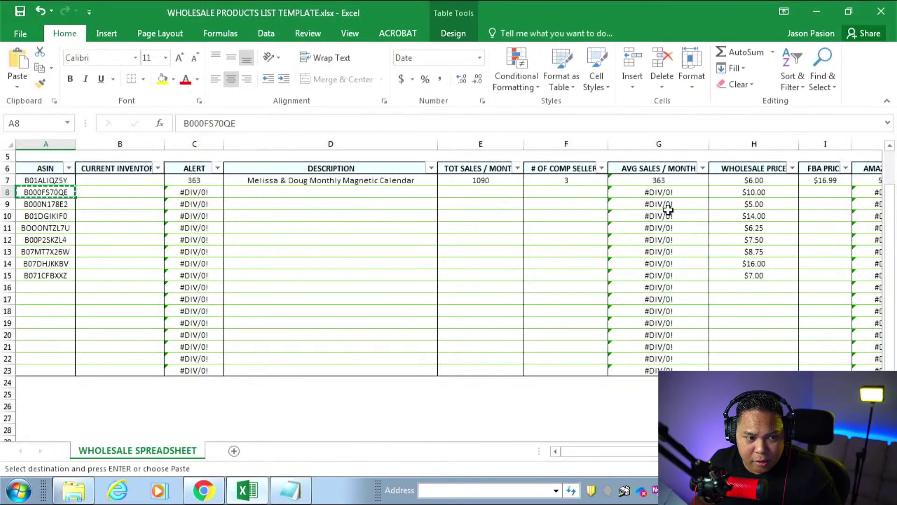
key(alt+Tab)
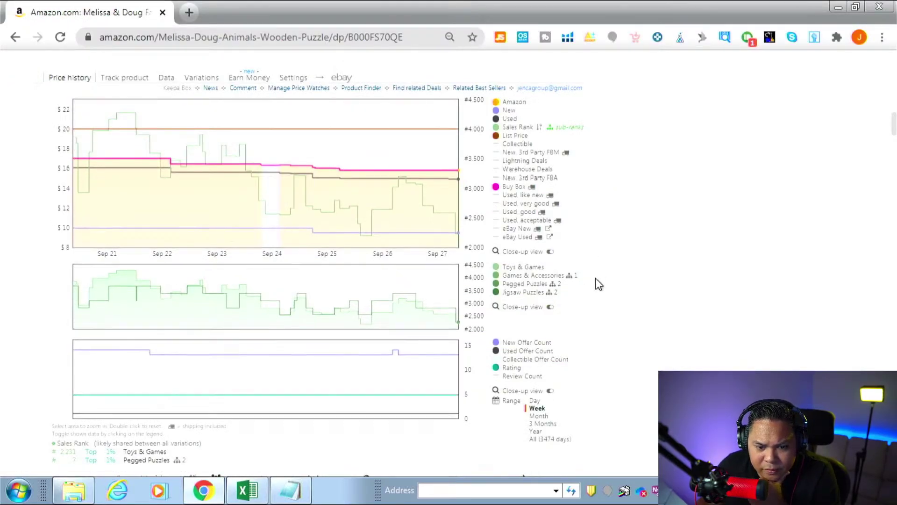
scroll(596, 278, up, 10)
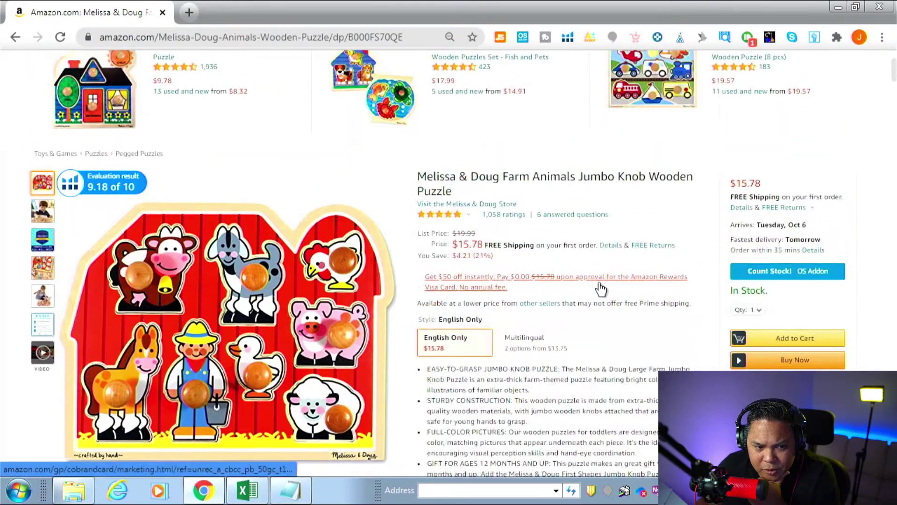
scroll(624, 375, down, 1)
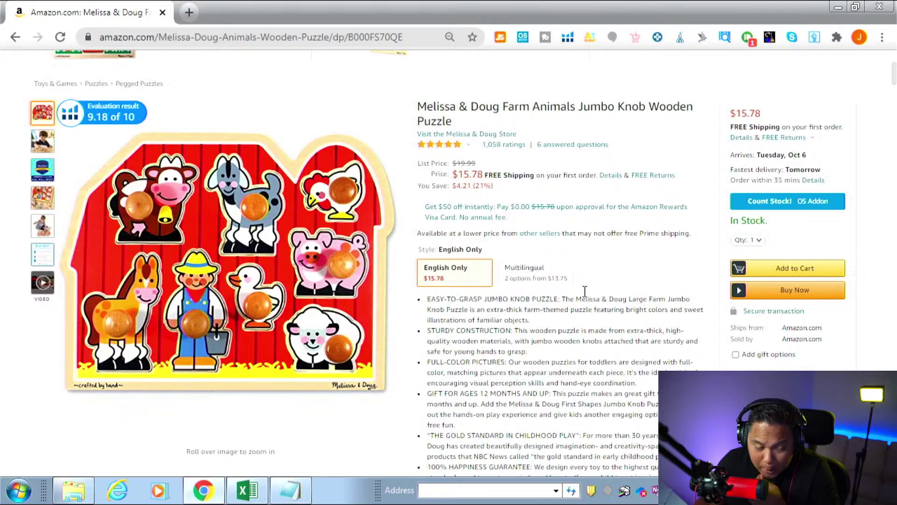
scroll(540, 292, down, 10)
scroll(489, 329, down, 2)
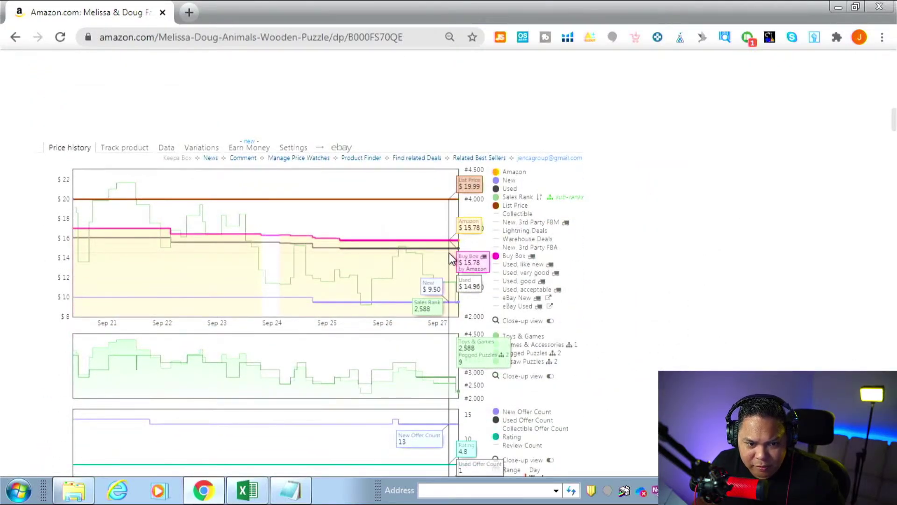
- Switch to Excel, enter 15.78 as the FBA price for B000FS70QE in row 8, and return to that row's current inventory cell
key(alt+Tab)
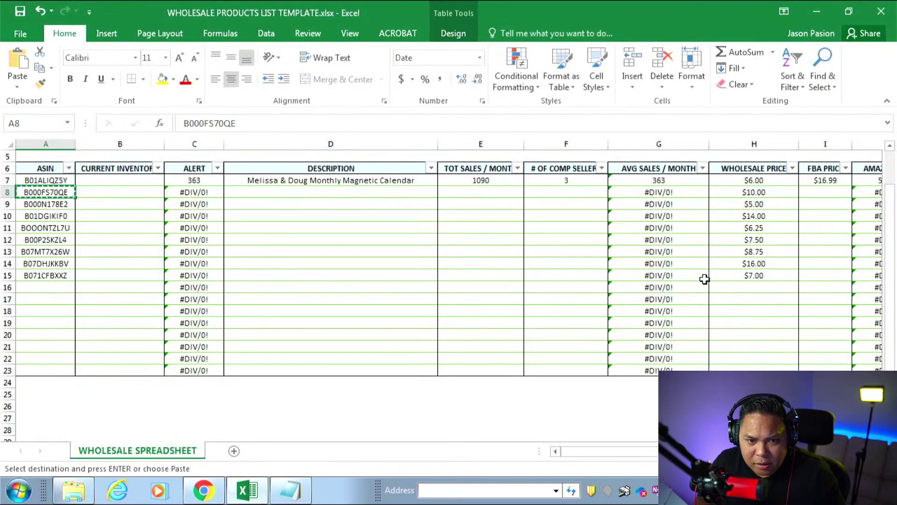
key(Right)
key(Right)
key(Right)
key(Right)
key(Right)
key(Right)
key(Right)
key(Right)
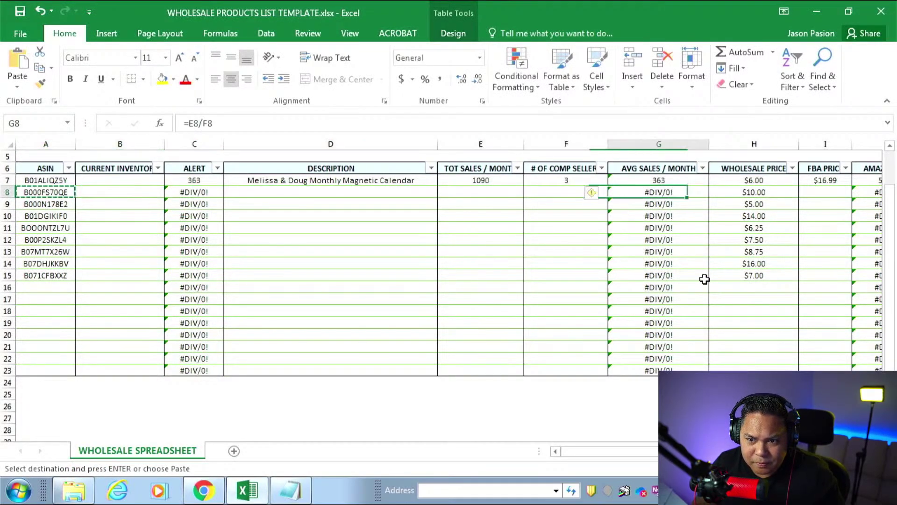
text(15.75)
key(BackSpace)
text(8)
key(Left)
key(Left)
key(Left)
key(Left)
key(Left)
key(Left)
key(Left)
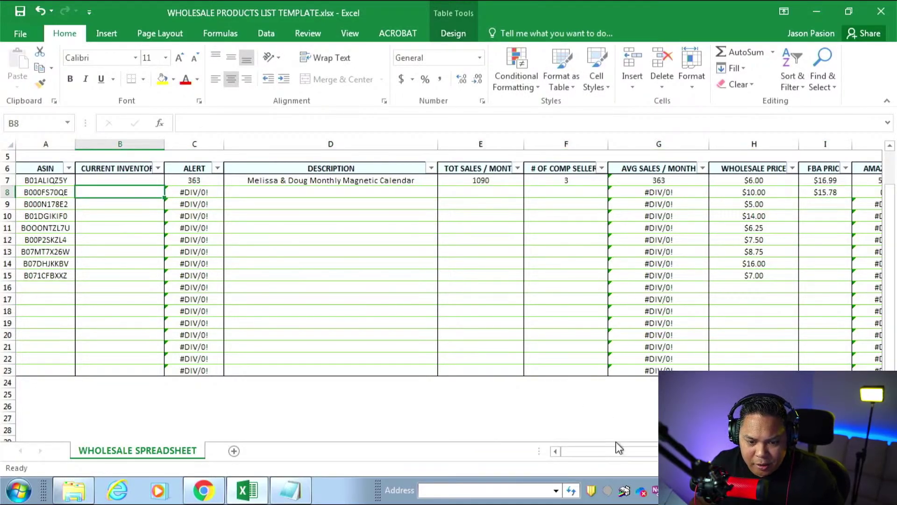
- Review row 8's total expense, profit per item and ROI per item, and return to the first columns
mouse_move(632, 451)
mouse_down()
mouse_move(733, 452)
mouse_move(629, 452)
mouse_up()
key(alt+Tab)
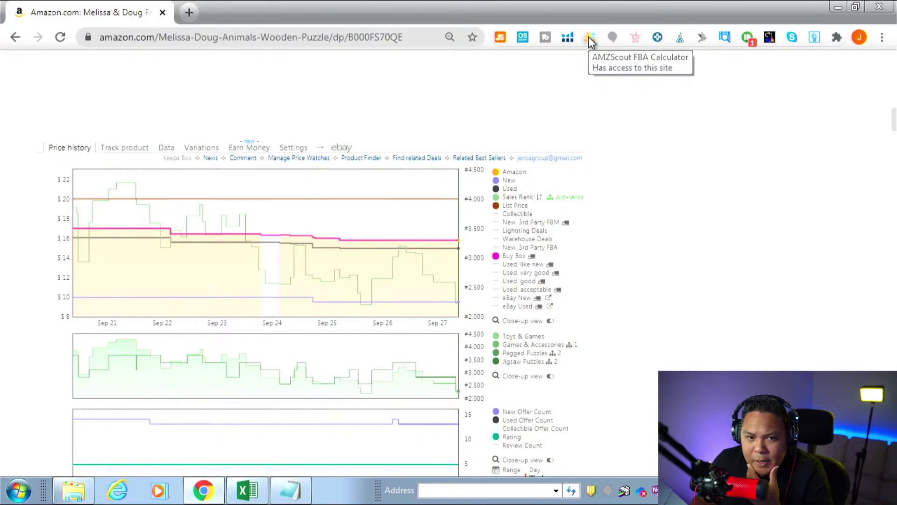
key(alt+Tab)
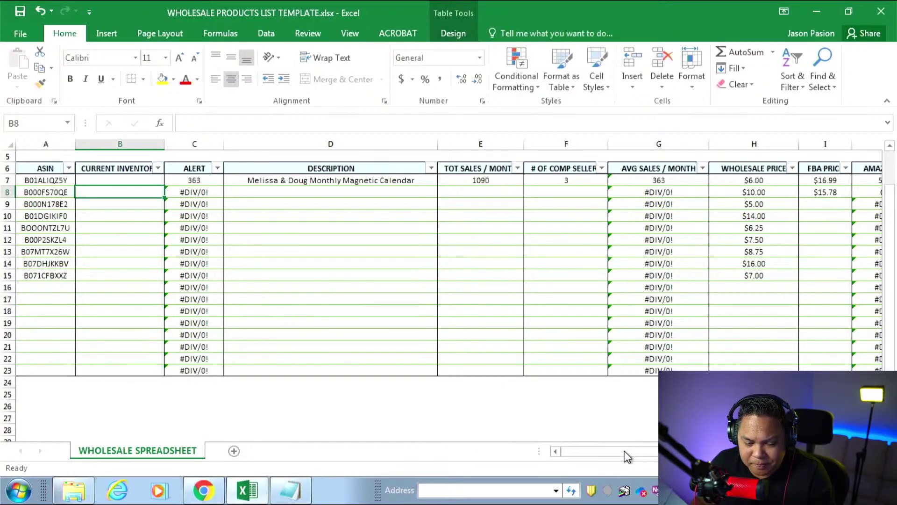
drag(625, 451, 670, 455)
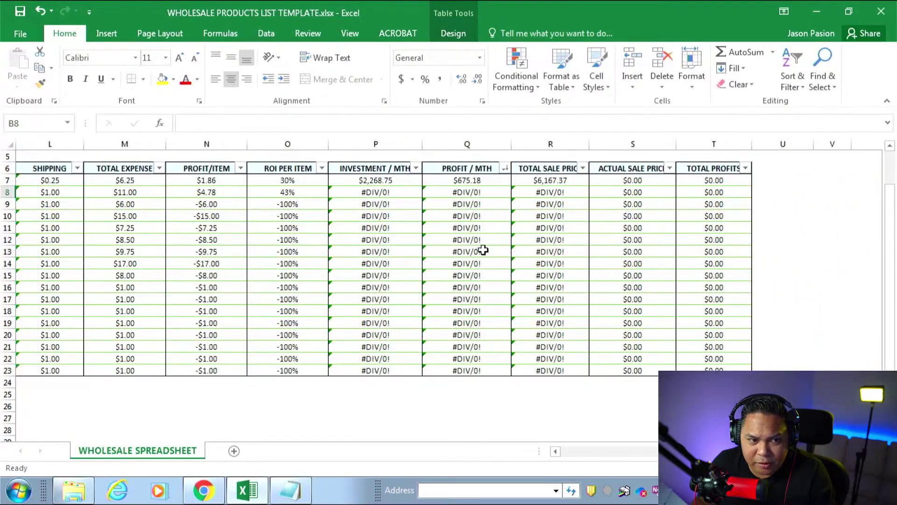
click(322, 169)
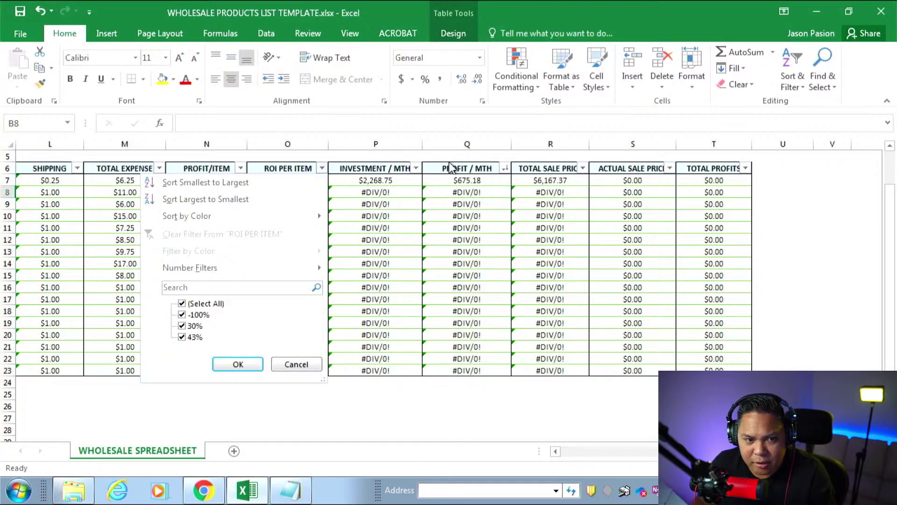
key(Escape)
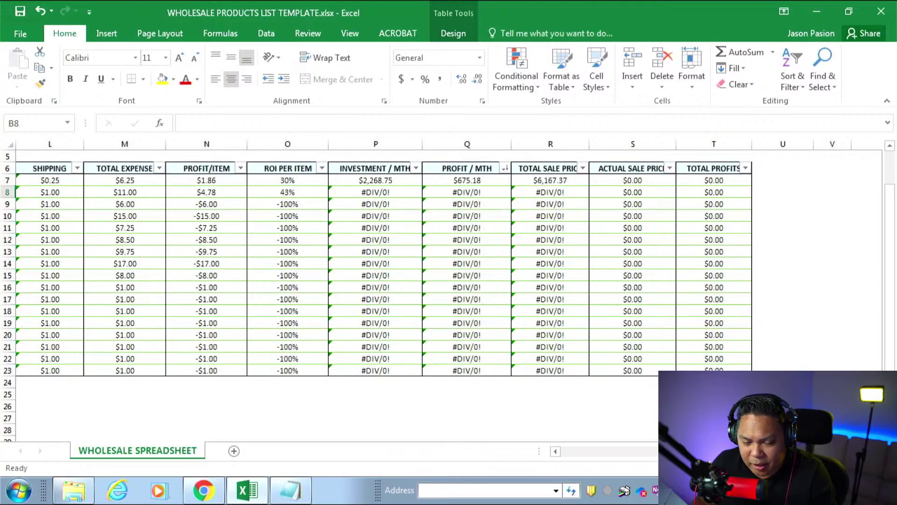
drag(767, 451, 599, 443)
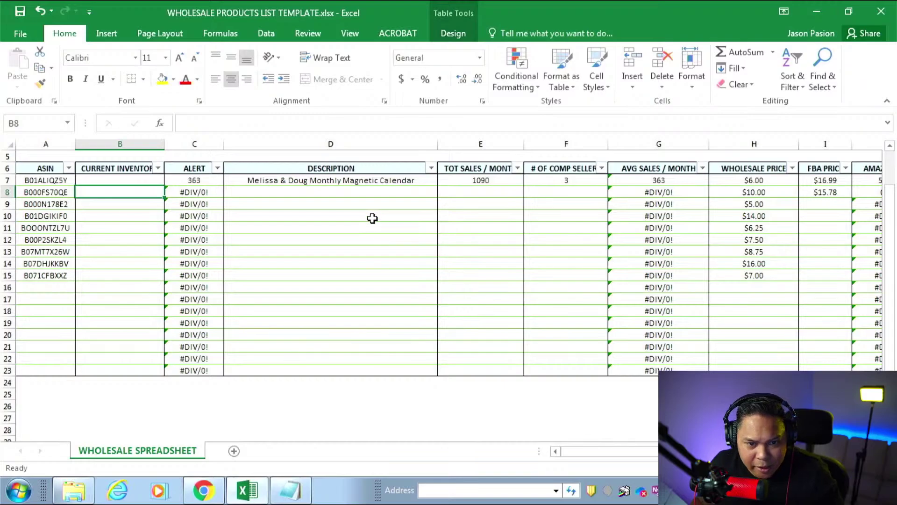
- Switch to Chrome and copy the full title of the farm animals puzzle from its Amazon listing
key(alt+Tab)
scroll(674, 292, up, 10)
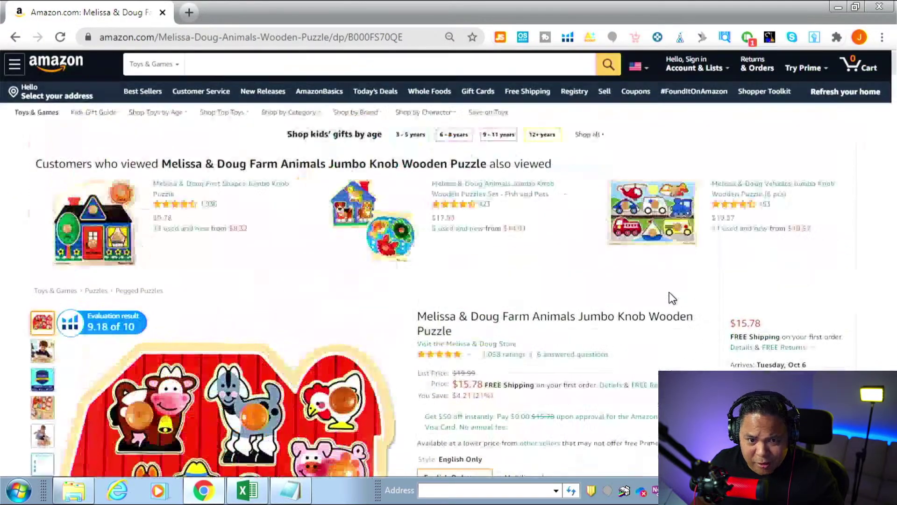
scroll(602, 321, down, 1)
double_click(423, 244)
triple_click(423, 244)
key(ctrl+c)
- Replace the text in Notepad with the copied title to strip its formatting, and paste it into Excel as row 8's description
key(alt+Tab)
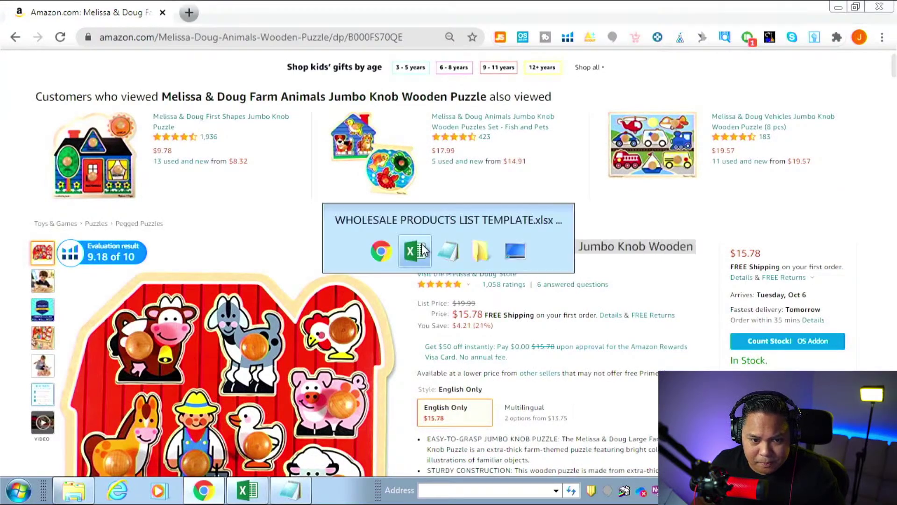
key(alt+Tab)
key(Tab)
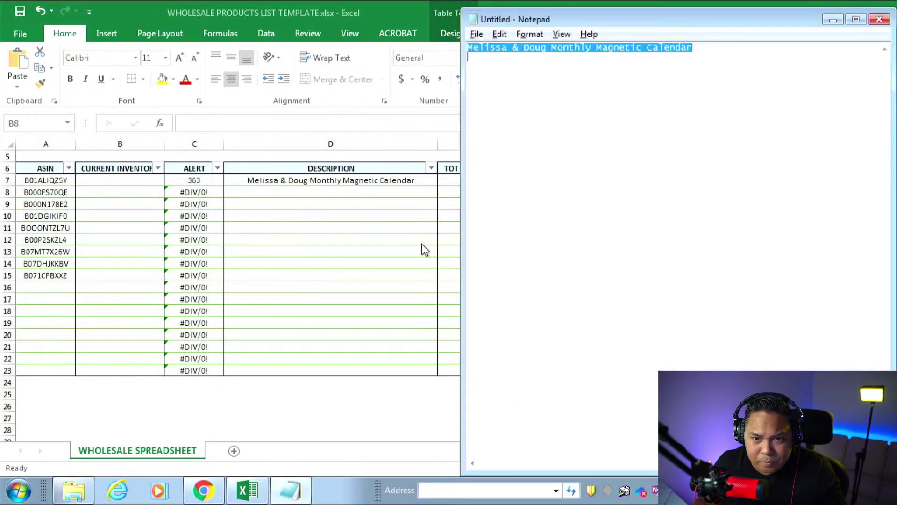
key(ctrl+v)
key(ctrl+a)
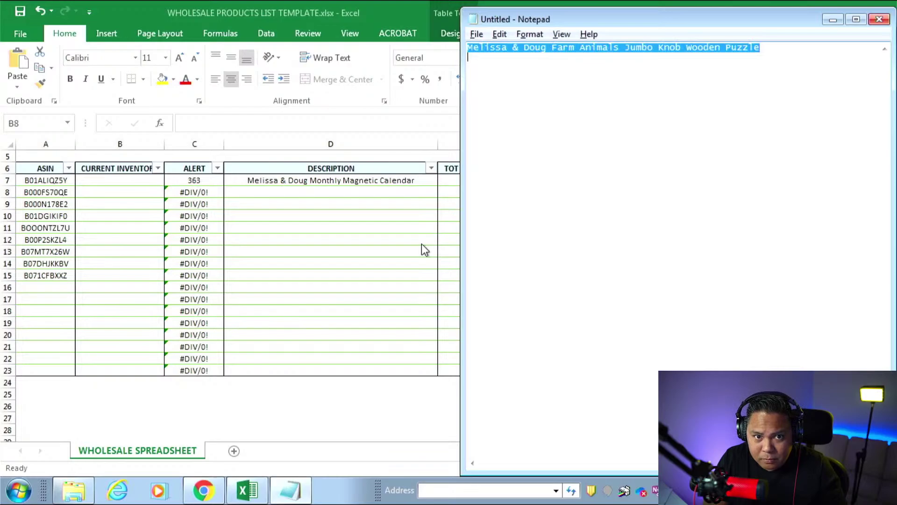
key(alt+Tab)
key(ctrl+v)
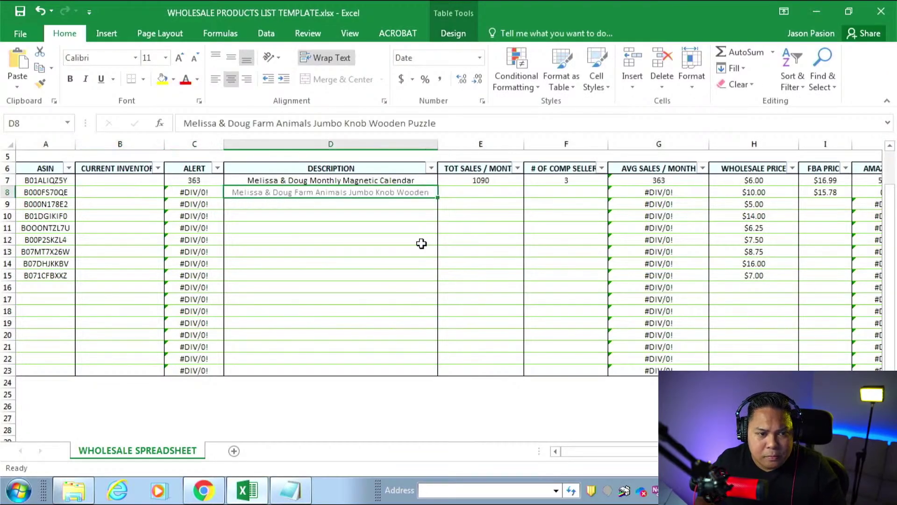
- Look up the puzzle's monthly sales with JungleScout in Chrome and enter 1173 as row 8's total sales per month in Excel
key(Tab)
key(alt+Tab)
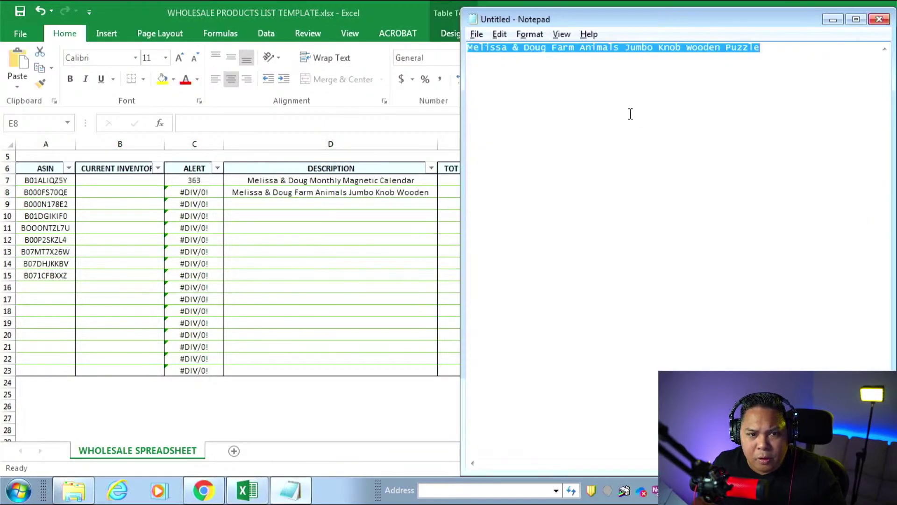
key(alt+Tab)
key(Tab)
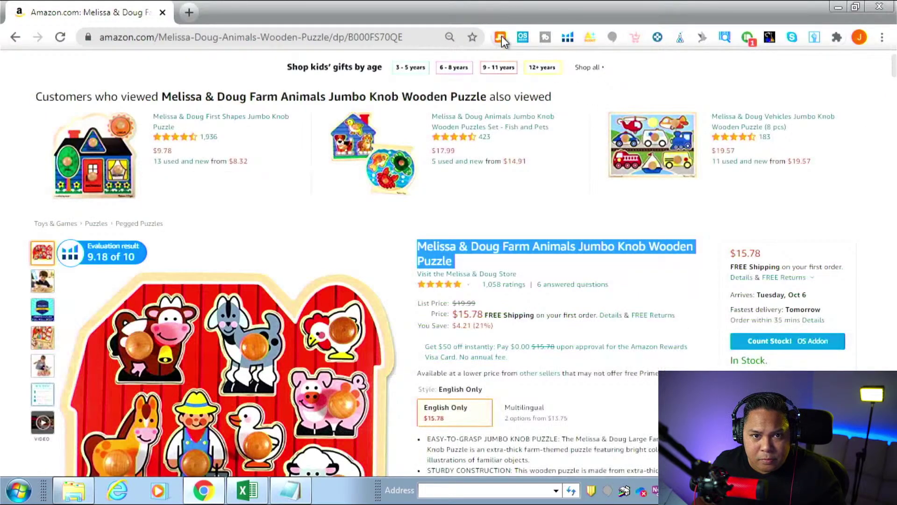
click(501, 38)
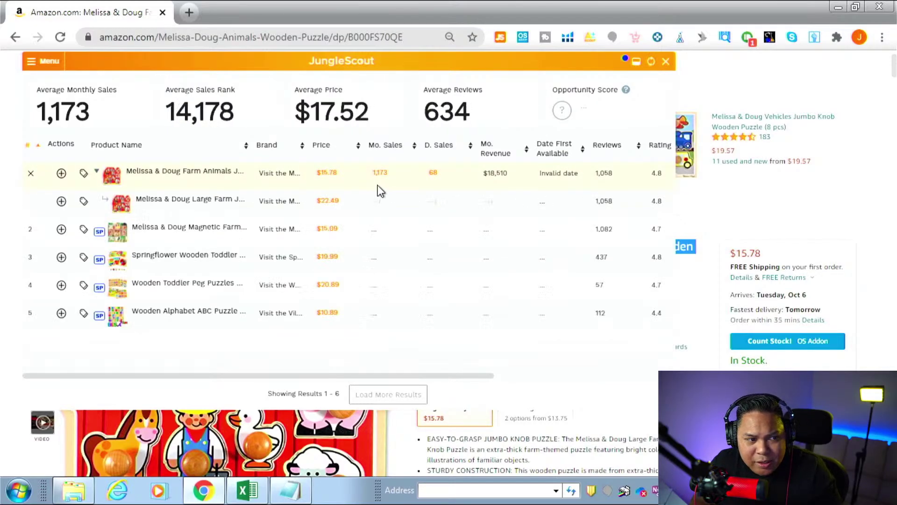
key(alt+Tab)
text(1173)
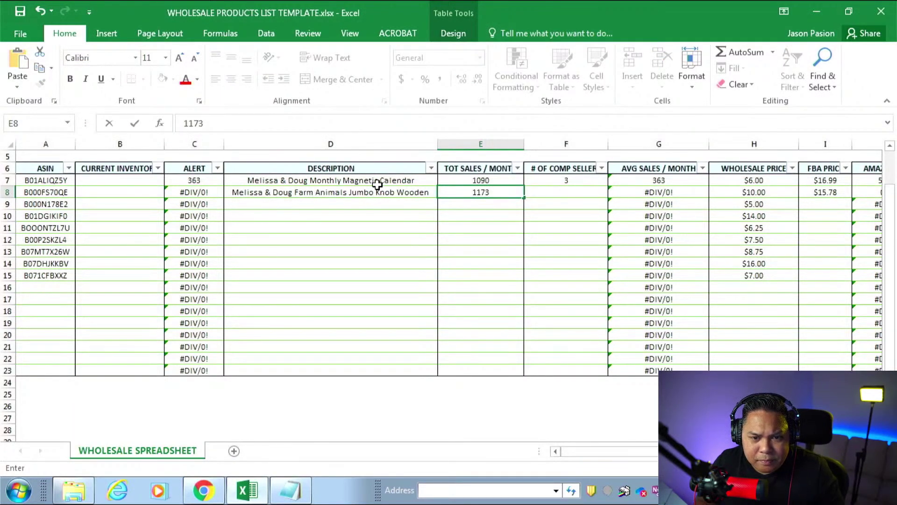
key(Tab)
- Close JungleScout in Chrome, check the puzzle's competing FBA offers, and enter 3 as row 8's number of competing sellers in Excel
key(alt+Tab)
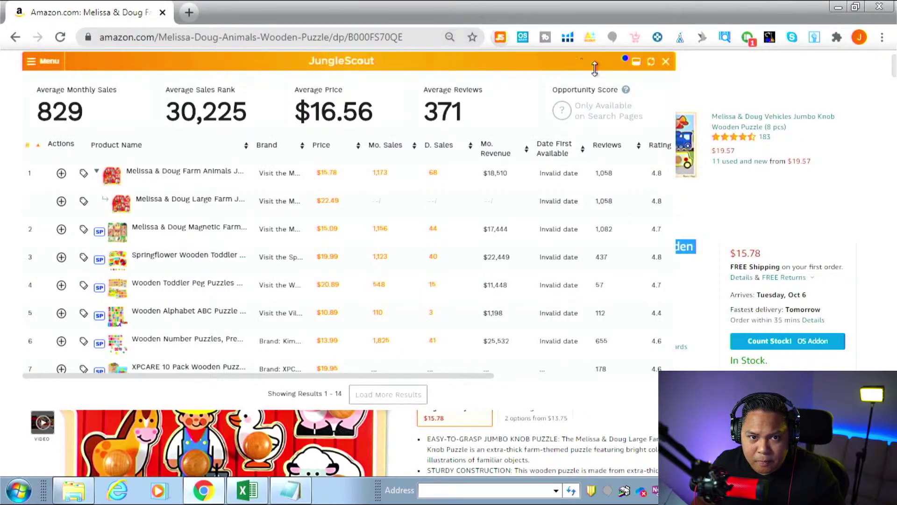
click(666, 62)
scroll(555, 179, down, 9)
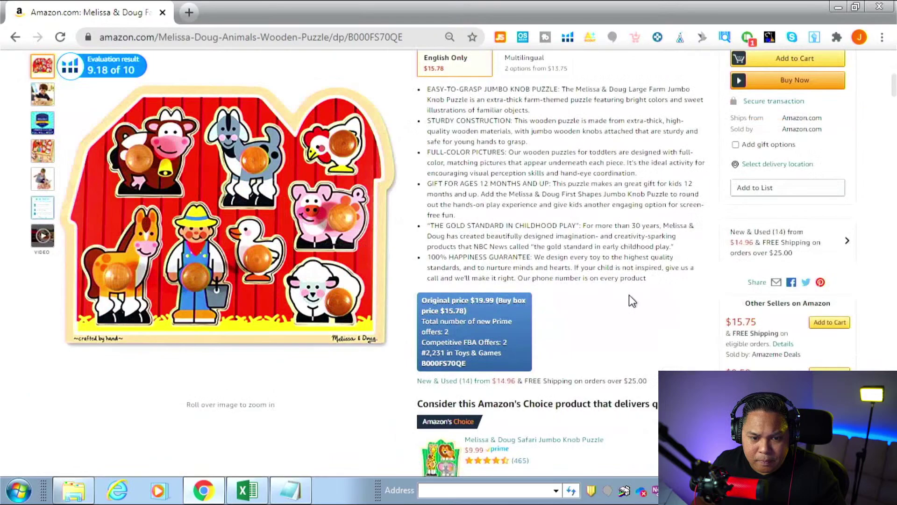
key(alt+Tab)
text(3)
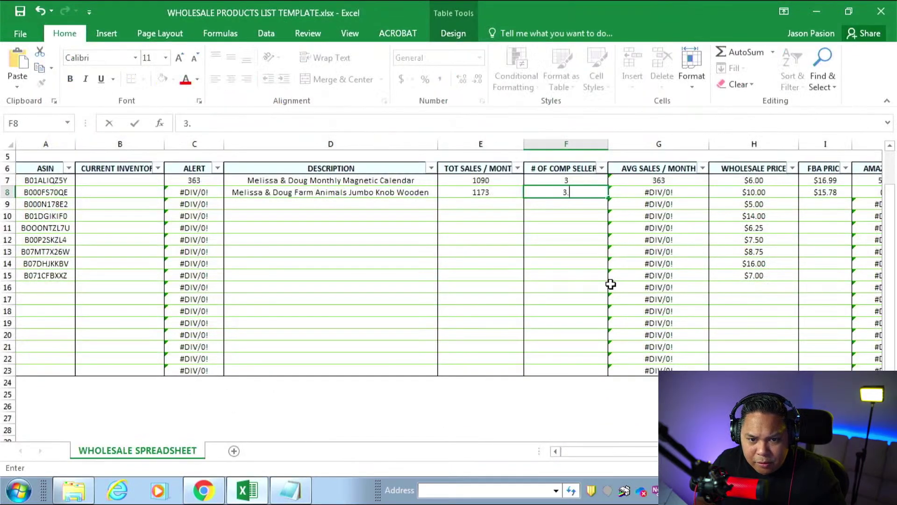
key(Tab)
key(Tab)
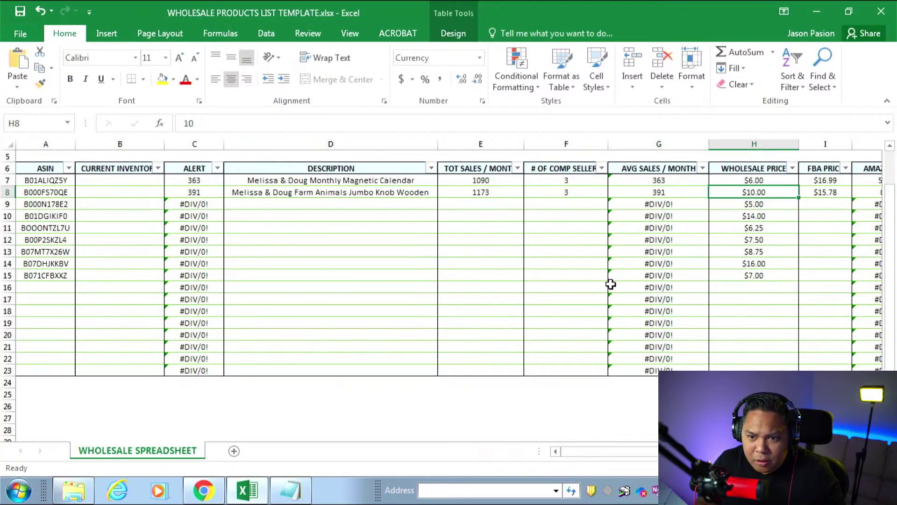
key(Tab)
key(Tab)
key(Tab)
key(Tab)
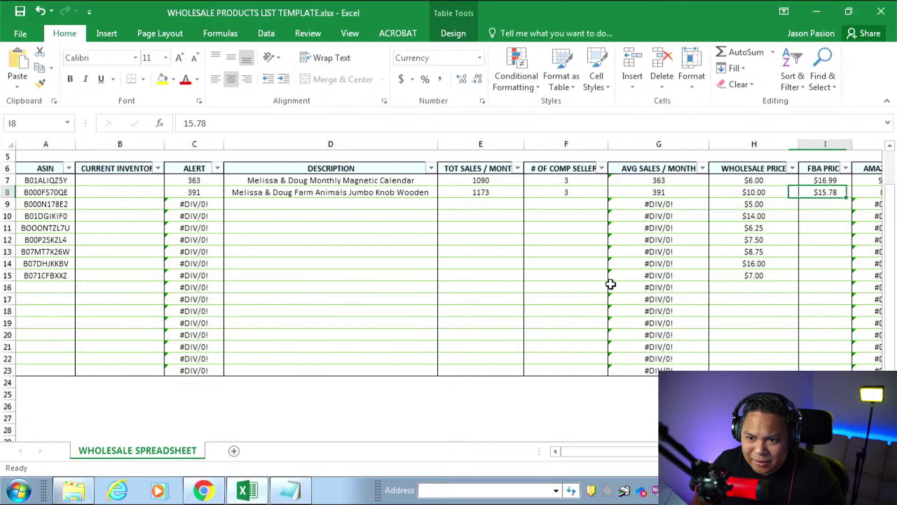
key(shift+Tab)
key(shift+Tab)
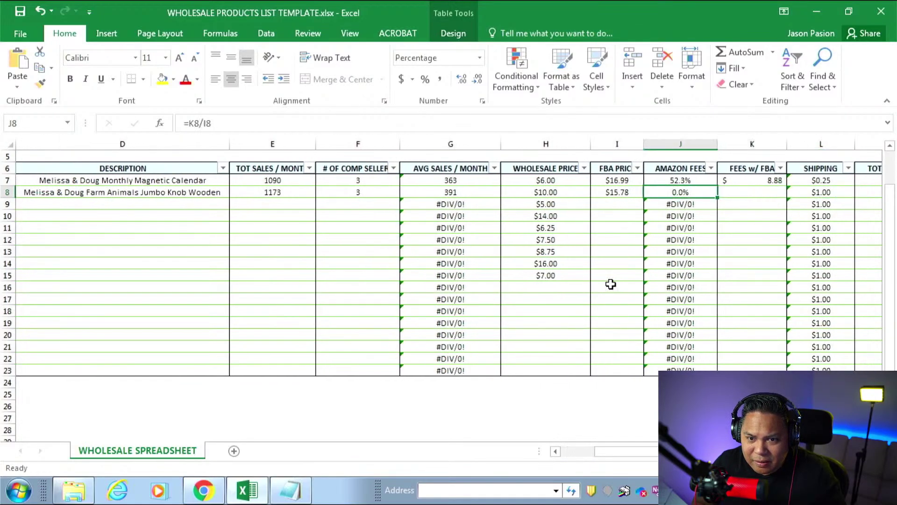
- Switch to Chrome and run the AMZScout FBA calculator for the puzzle with product cost 10 and shipping cost .25
key(alt+Tab)
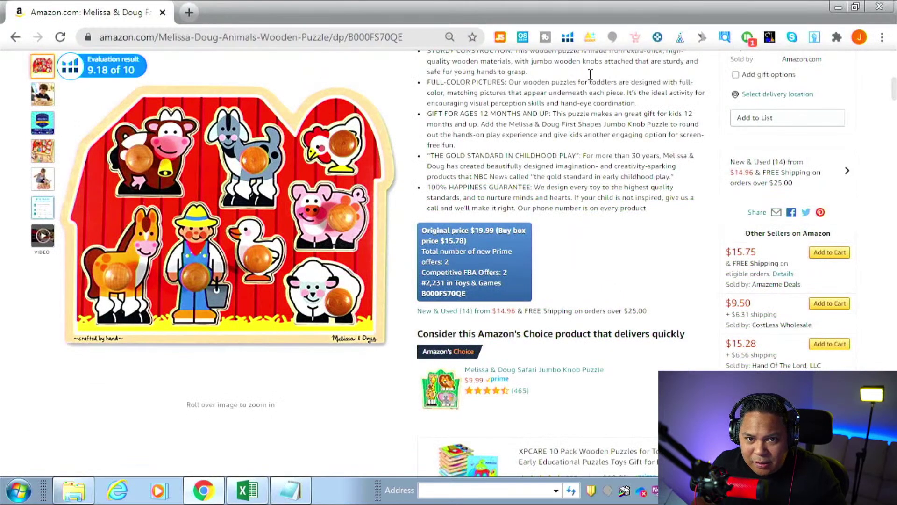
click(590, 38)
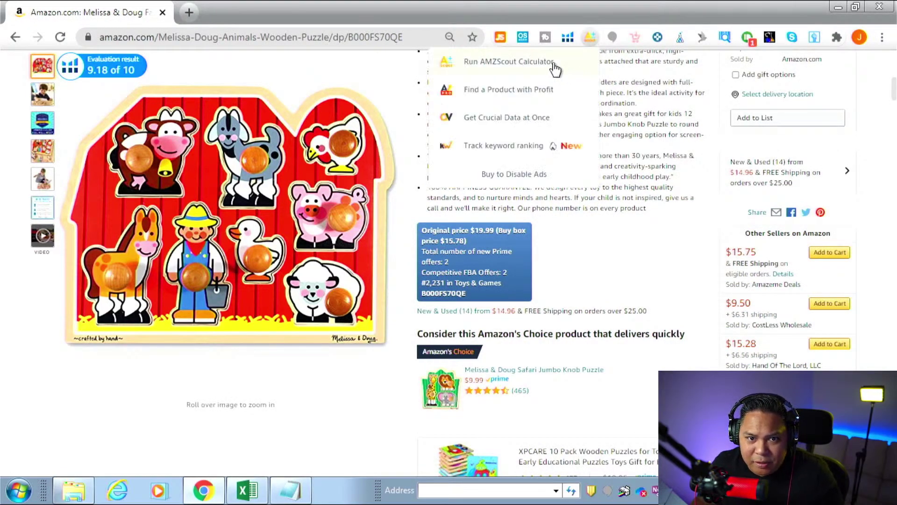
click(532, 65)
click(846, 102)
text(10)
key(Tab)
text(25)
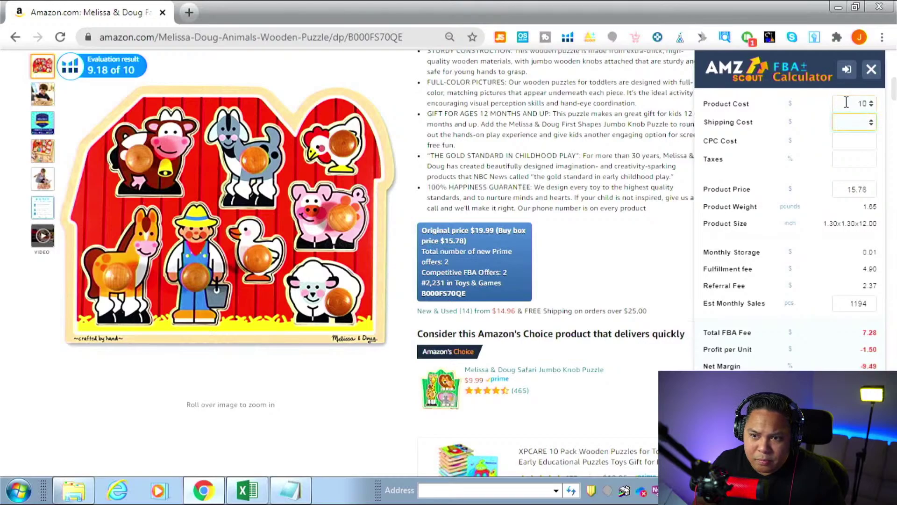
key(Tab)
key(Tab)
key(Tab)
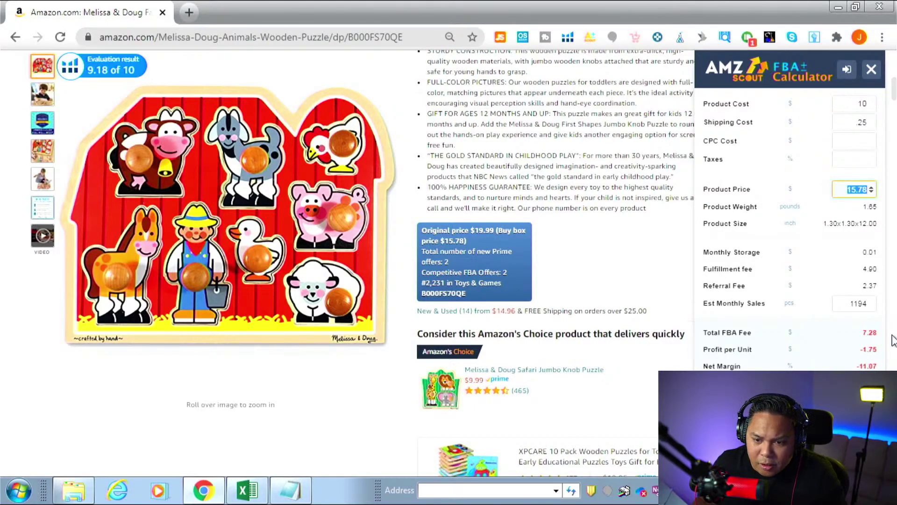
- Switch to Excel and enter 7.28 as row 8's fees with FBA and .25 as its shipping cost
key(alt+Tab)
text(7.29)
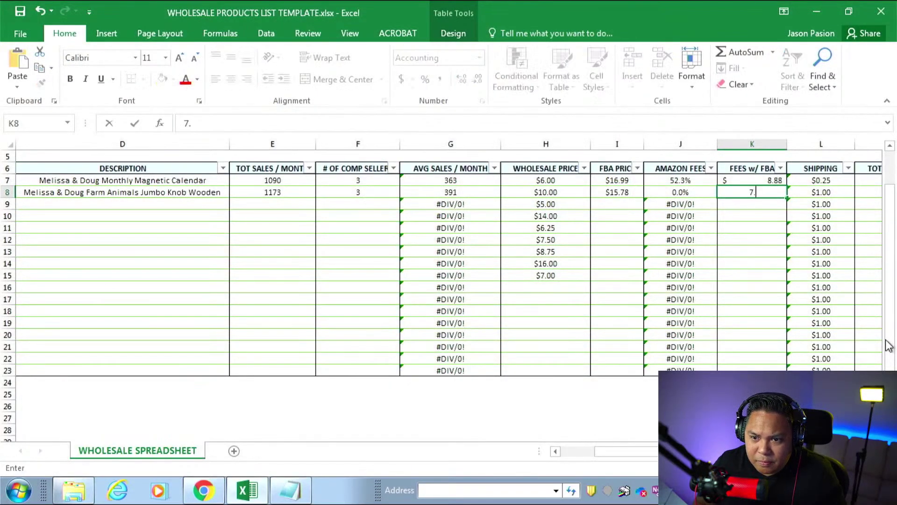
key(Tab)
key(Left)
text(70)
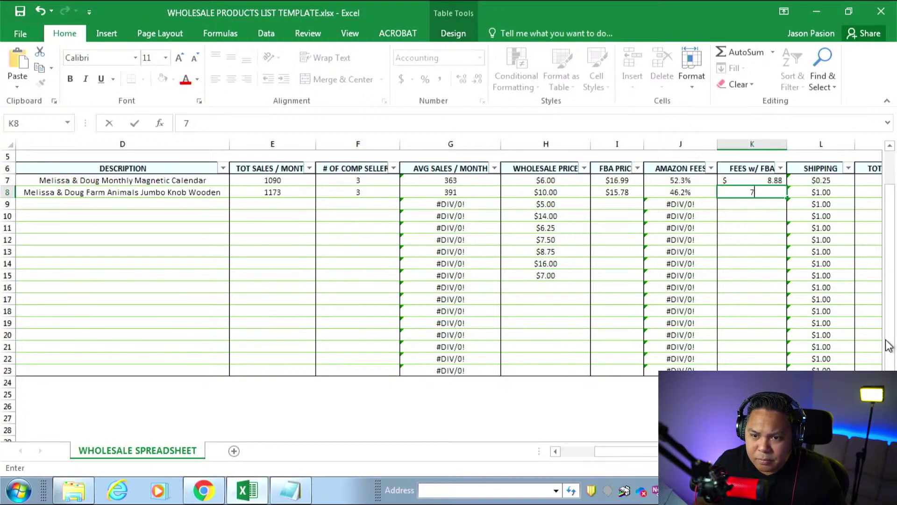
key(BackSpace)
text(.28)
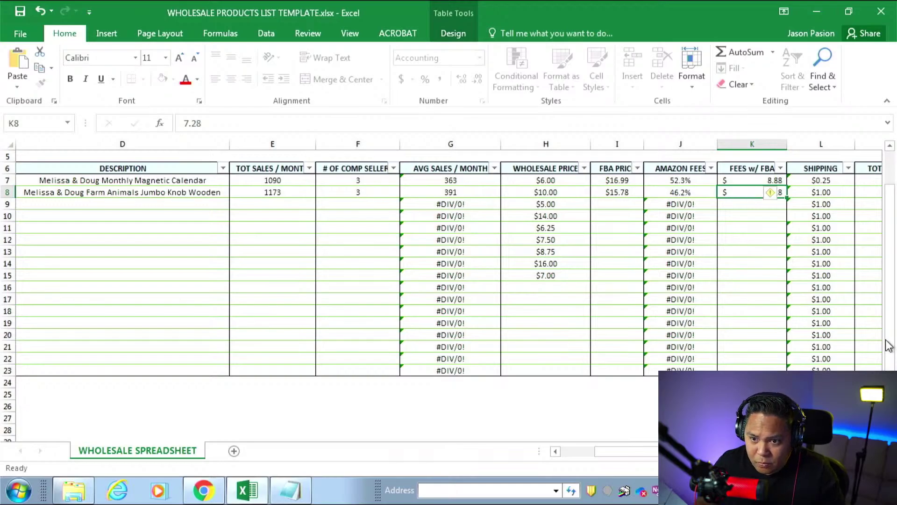
key(Tab)
text(.25)
key(Tab)
- Review row 8's profit per item, ROI per item, monthly investment and monthly profit
key(Tab)
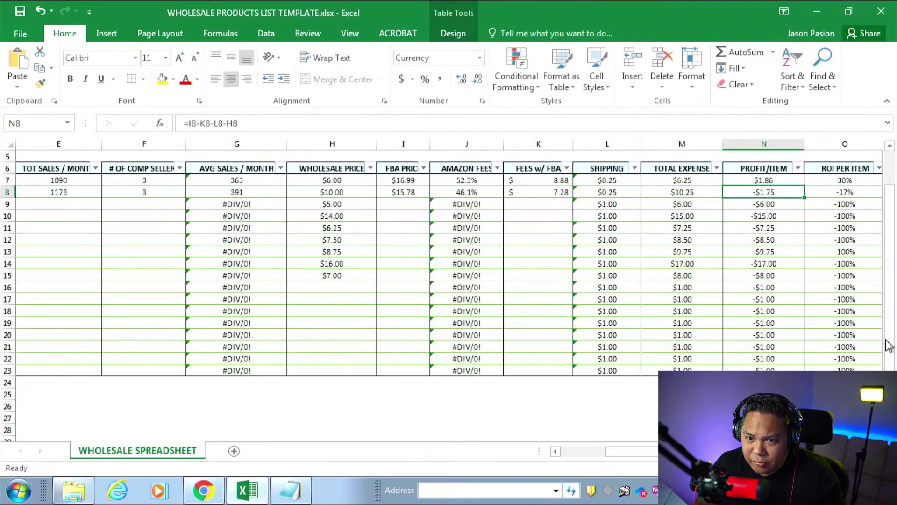
key(Tab)
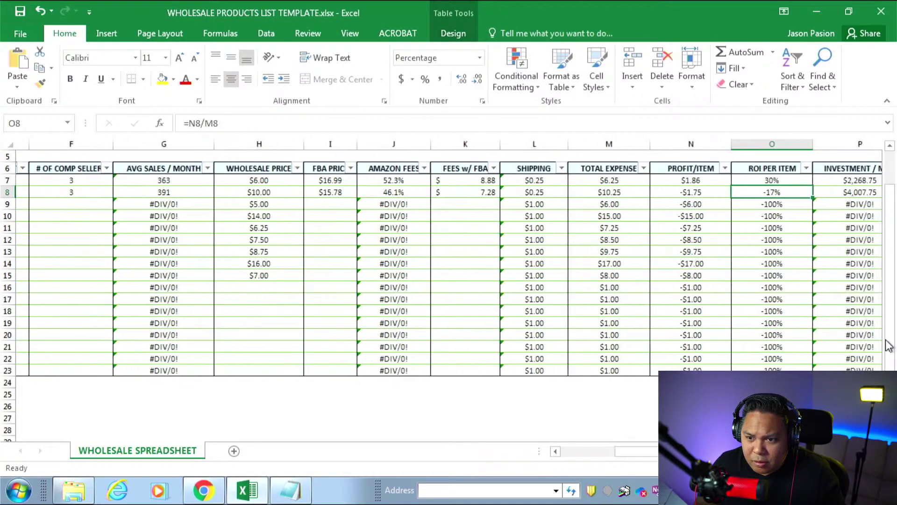
key(Tab)
key(shift+Tab)
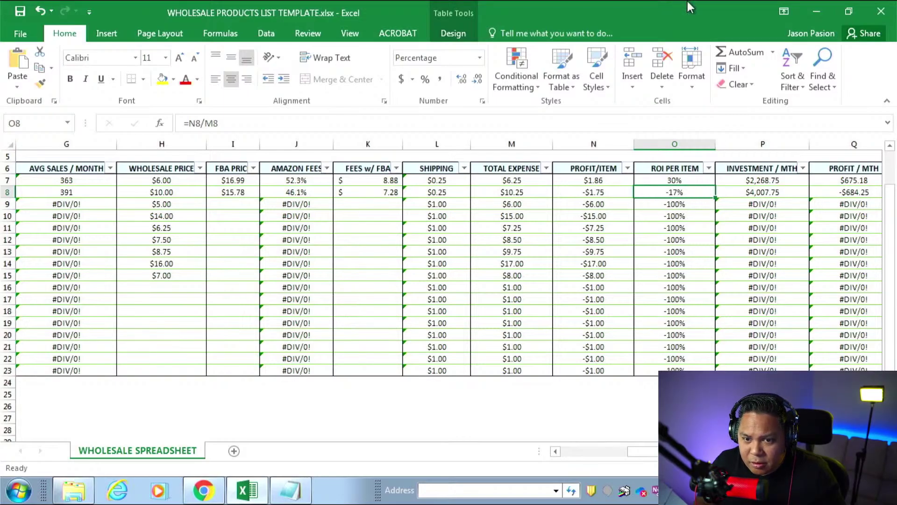
key(Left)
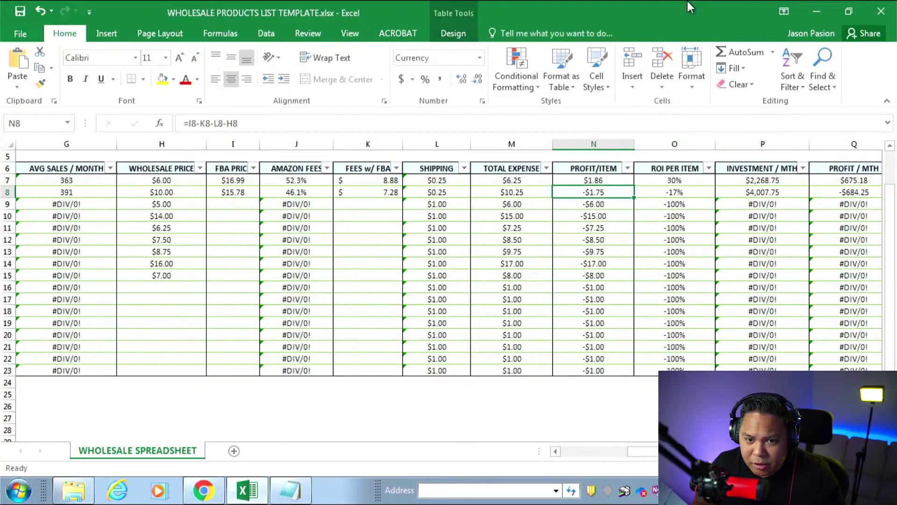
key(Right)
key(Right)
key(Right)
key(Right)
key(Right)
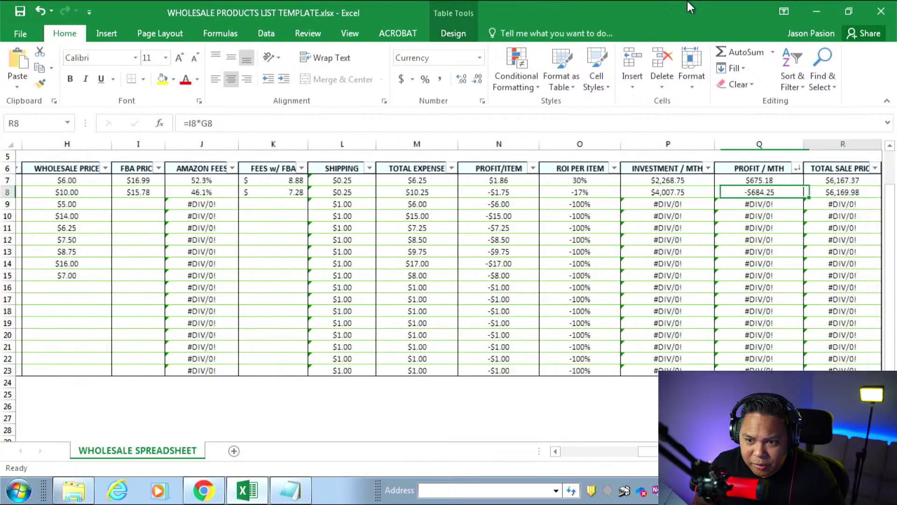
- Go back across row 8 to examine its alert value and average sales per month
key(Left)
key(Left)
key(Left)
key(Left)
key(Left)
key(Left)
key(Left)
key(Left)
key(Left)
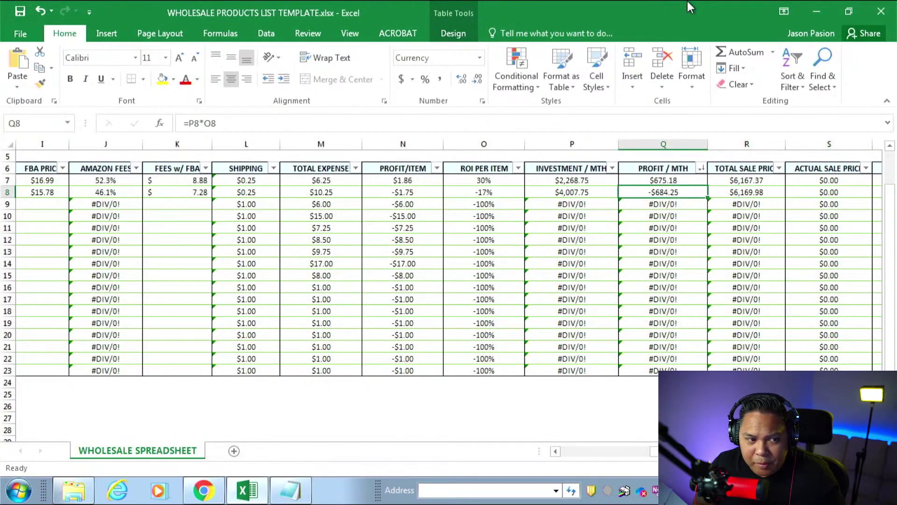
key(Left)
key(Left)
key(Left)
key(Left)
key(Left)
key(Left)
key(Left)
key(Left)
key(Left)
key(Right)
key(Right)
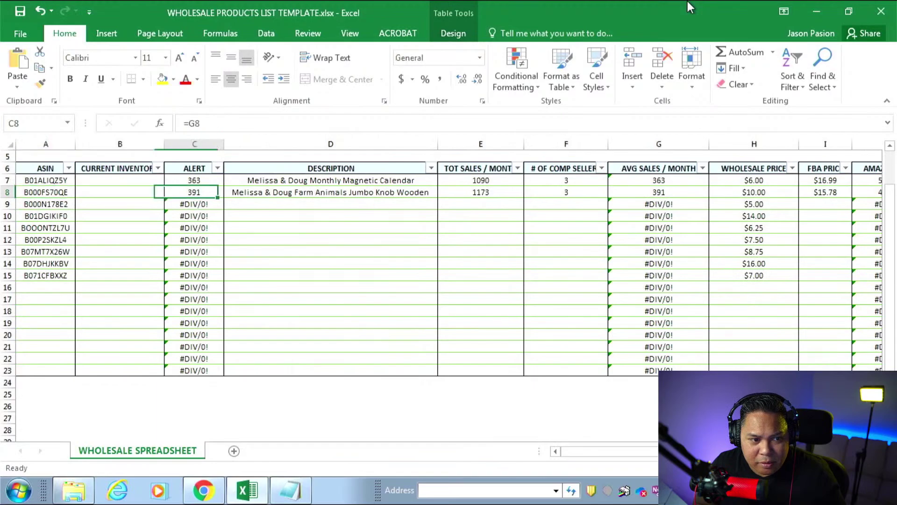
key(Right)
key(Right)
key(Right)
key(Right)
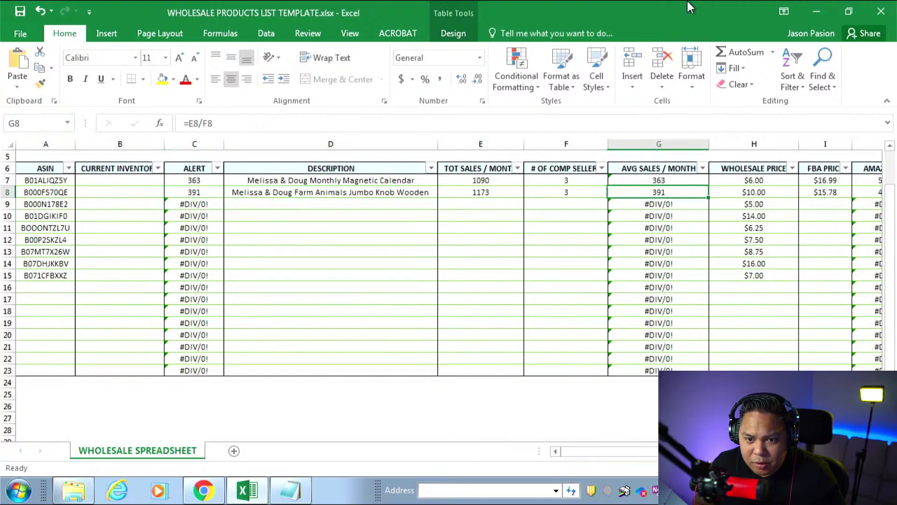
- Examine row 8 through to its total profits column, and return to its profit per month
key(Right)
key(Right)
key(Right)
key(Right)
key(Right)
key(Right)
key(Right)
key(Right)
key(Right)
key(Right)
key(Right)
key(Right)
key(Right)
key(Right)
key(Right)
key(Right)
key(Right)
key(Right)
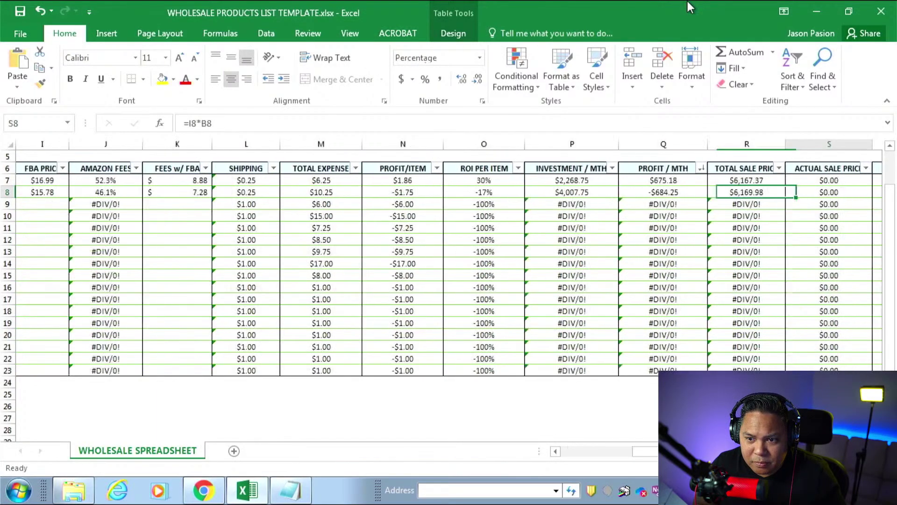
key(Left)
key(Left)
key(Left)
key(Left)
key(Left)
key(Left)
key(Left)
key(Left)
key(Left)
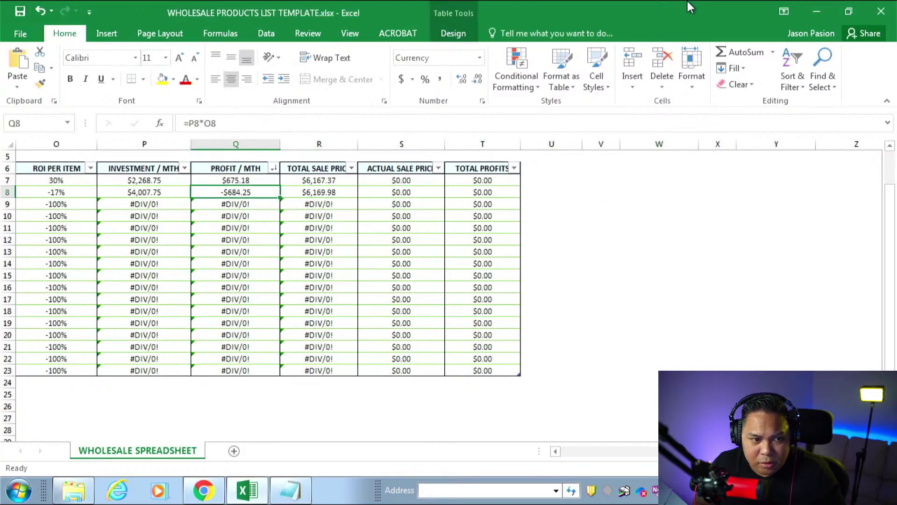
key(Right)
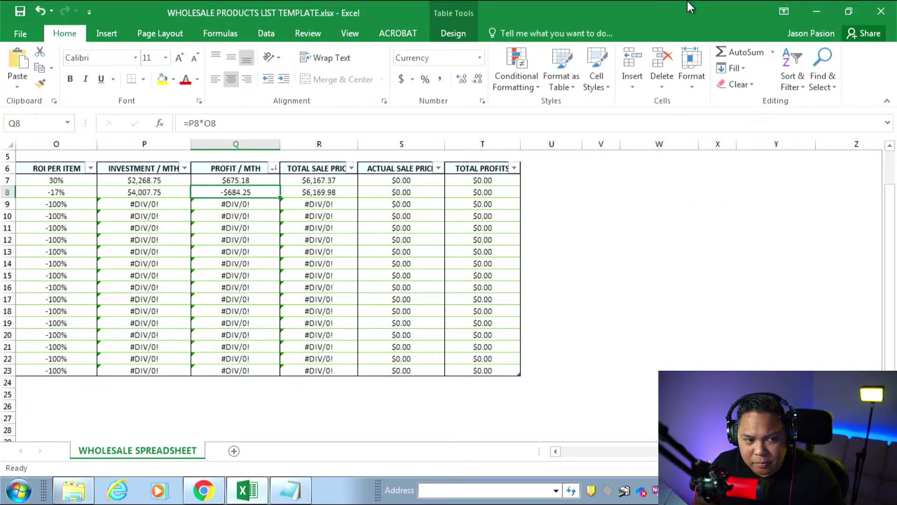
- Go back to row 8's first columns to check the product's ASIN and alert value
key(Left)
key(Left)
key(Left)
key(Left)
key(Left)
key(Left)
key(Left)
key(Left)
key(Left)
key(Left)
key(Left)
key(Left)
key(Left)
key(Left)
key(Left)
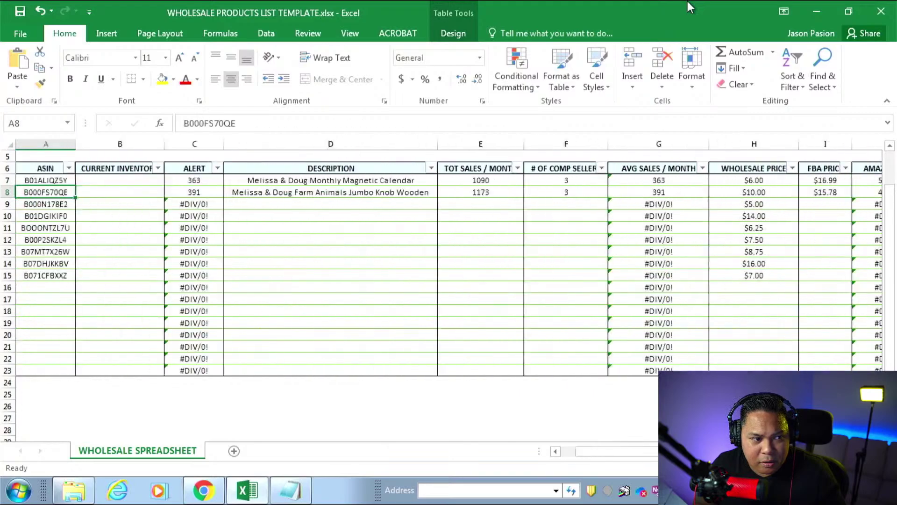
key(Right)
key(Right)
- Close the AMZScout calculator in Chrome, and return to Excel to check row 8's competing sellers and total monthly sales
key(alt+Tab)
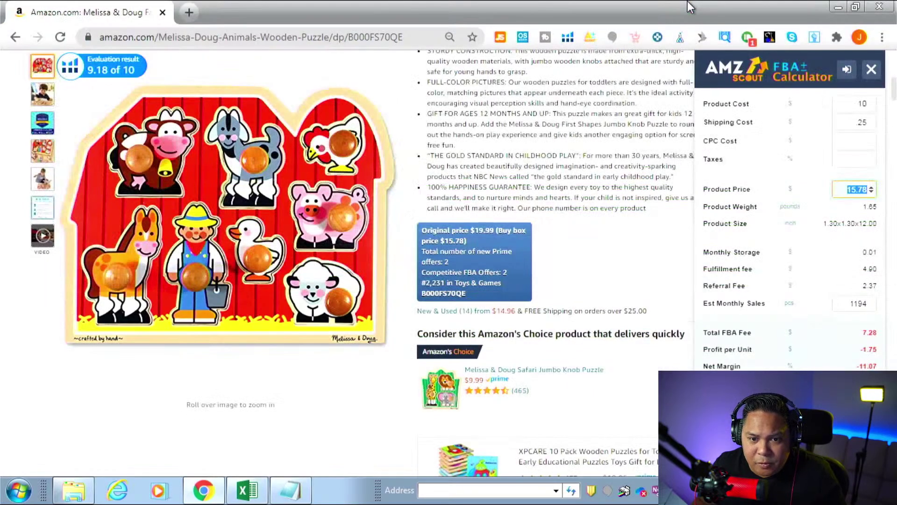
click(871, 70)
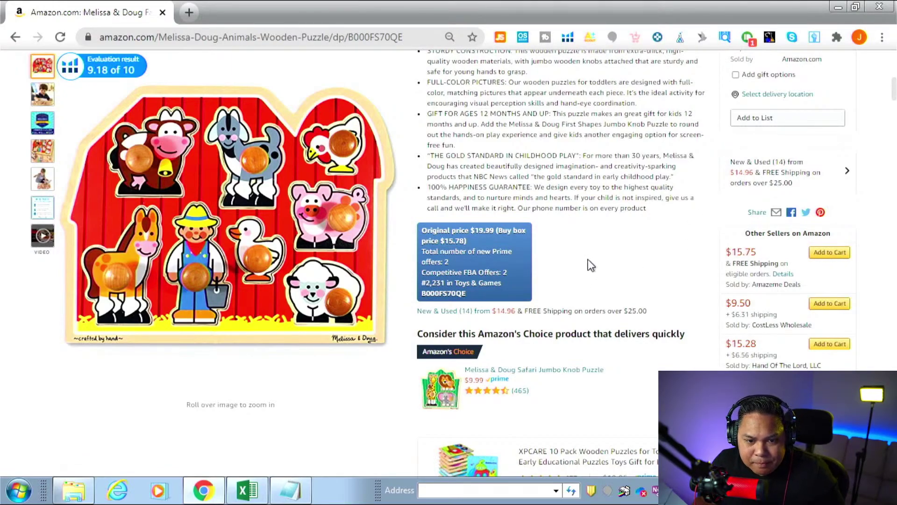
key(alt+Tab)
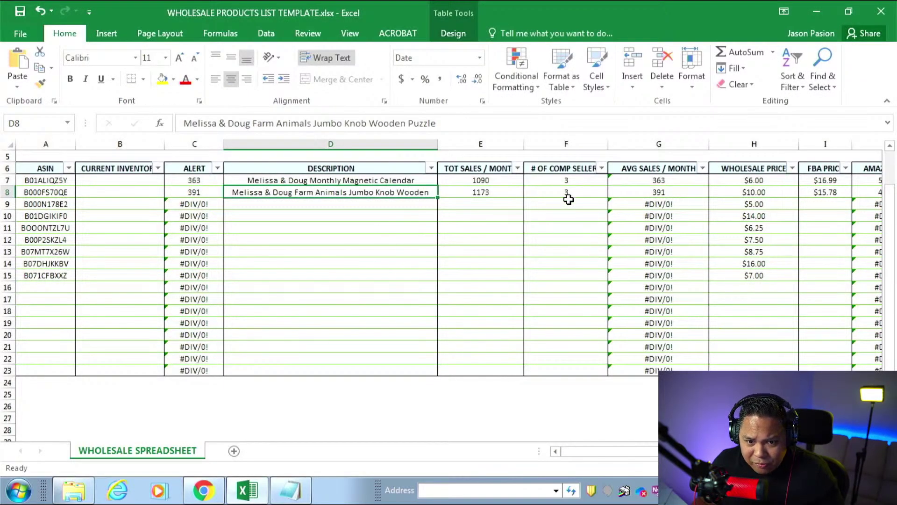
click(568, 198)
click(484, 190)
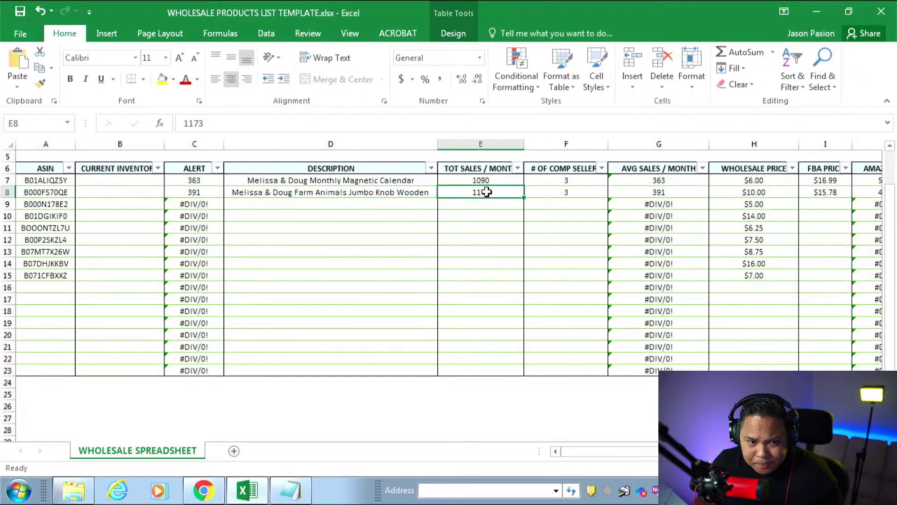
- Copy row 9's ASIN, B000N178E2, from Excel and search for it in Chrome
click(49, 204)
key(ctrl+c)
key(alt+Tab)
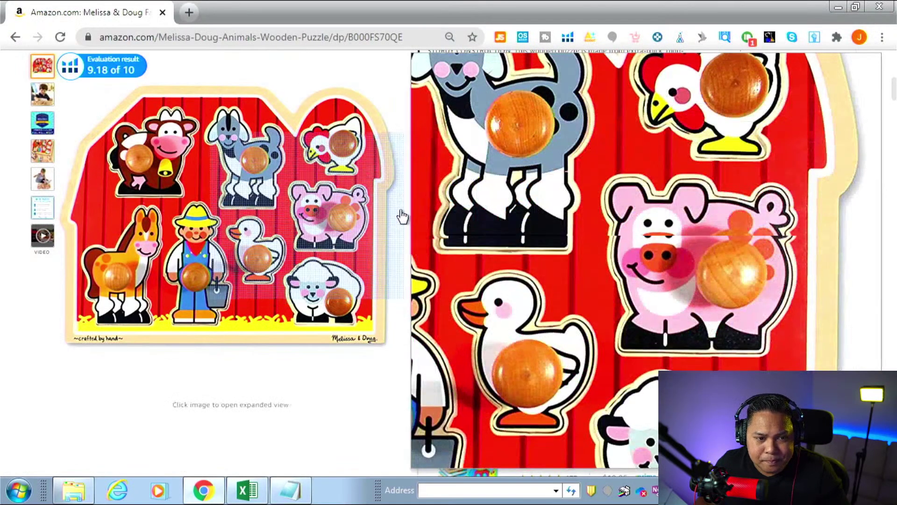
key(ctrl+l)
key(ctrl+v)
key(Return)
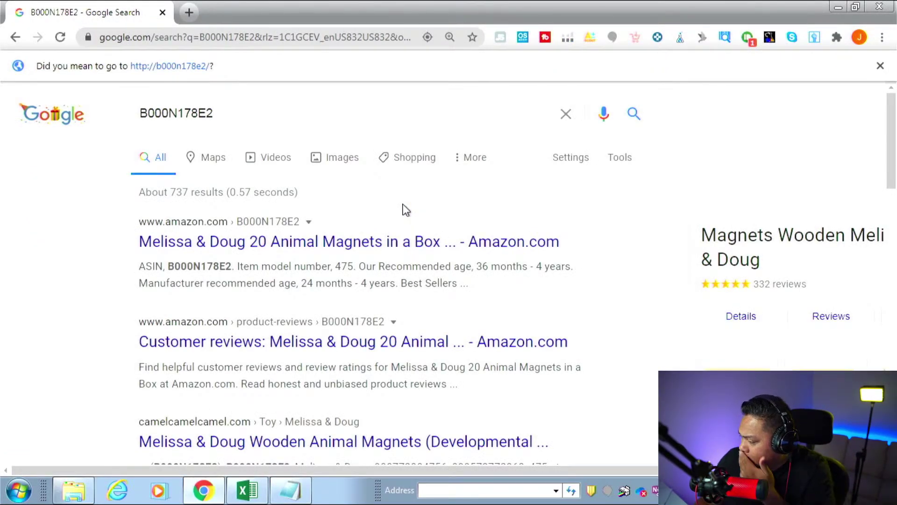
- Compare the searched ASIN with row 9 in Excel, and open the Amazon listing for Melissa & Doug 20 Animal Magnets in a Box
key(alt+Tab)
key(alt+Tab)
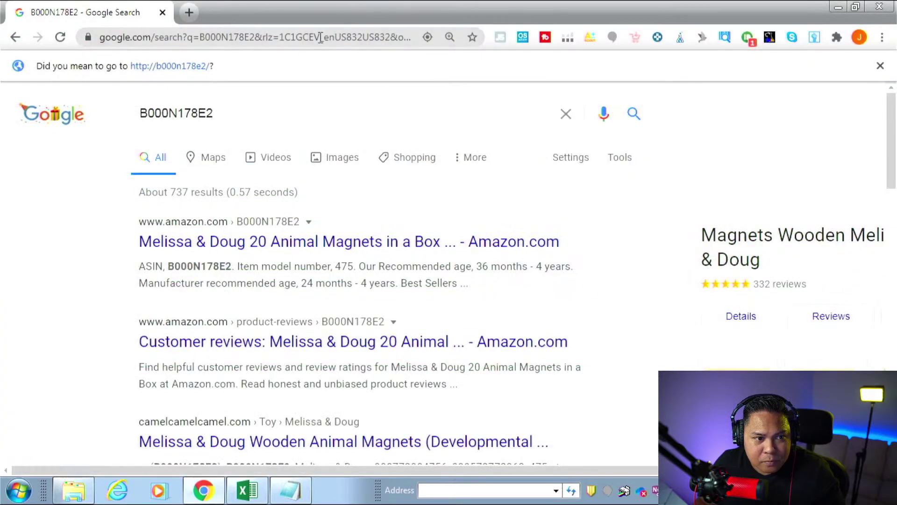
key(alt+Tab)
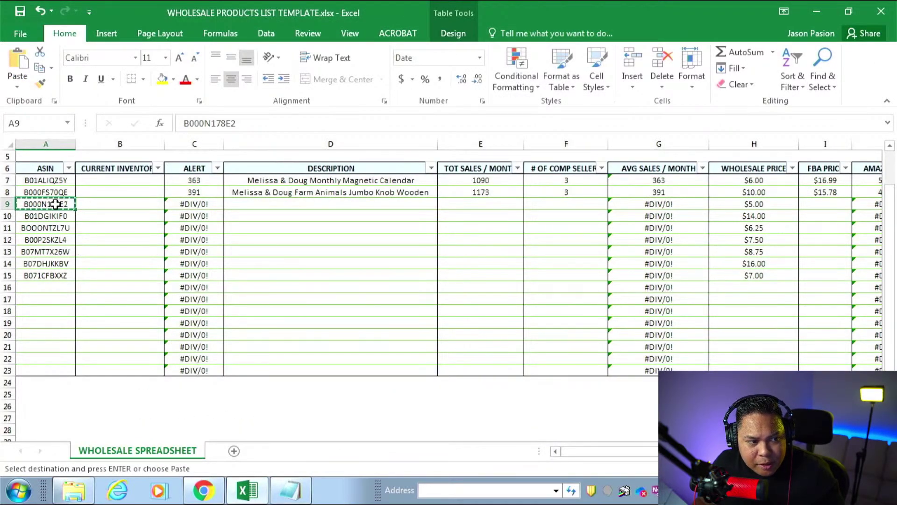
key(alt+Tab)
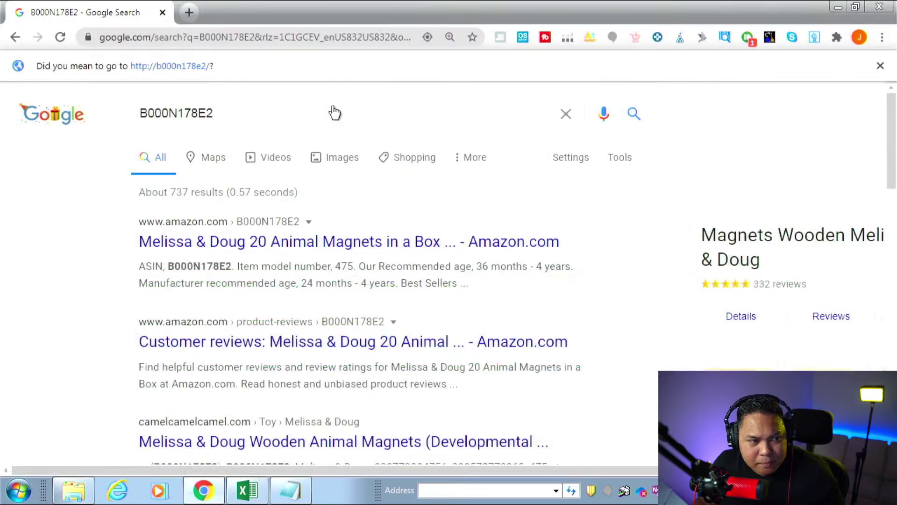
click(344, 249)
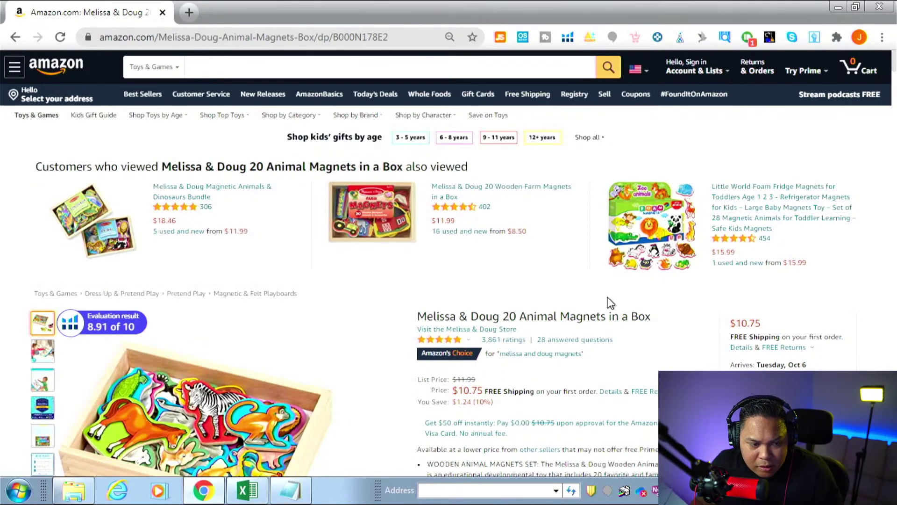
- Set the Keepa chart on the Animal Magnets listing to the Year range and examine its price, sales rank and offer count history
key(alt+Tab)
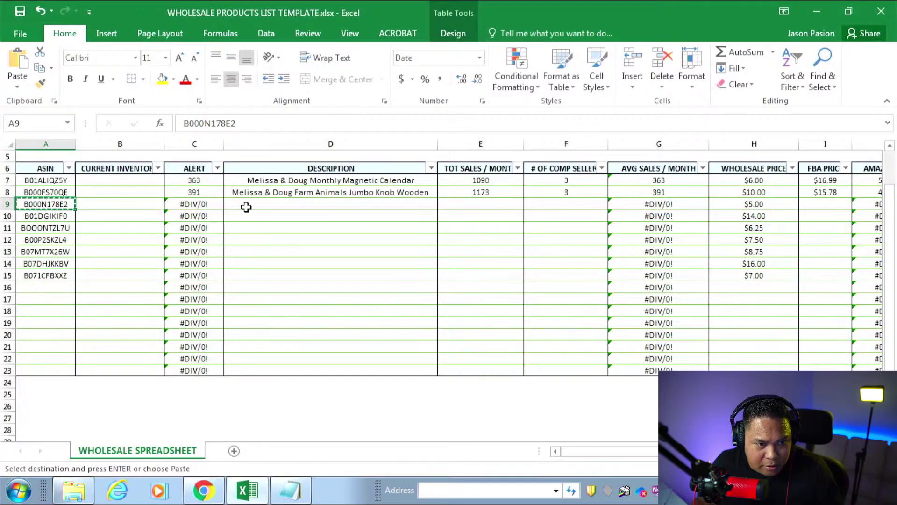
key(alt+Tab)
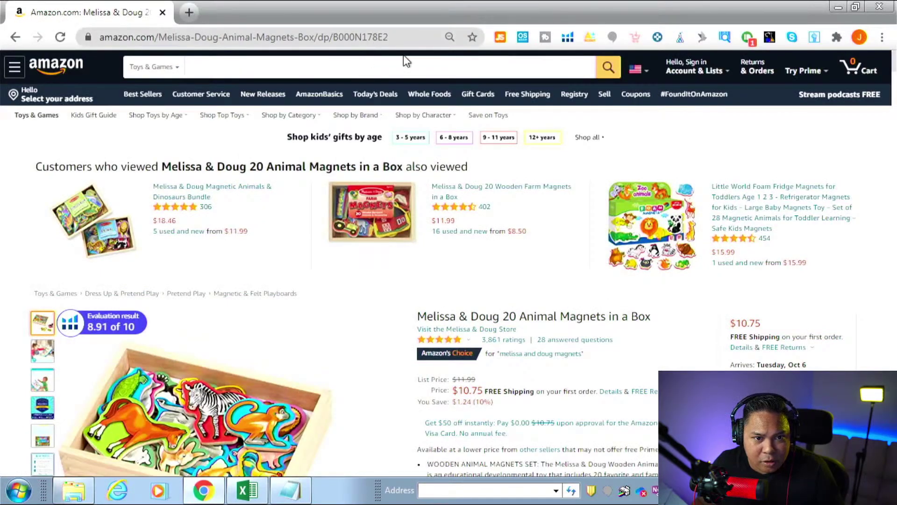
scroll(647, 294, down, 1)
scroll(647, 293, down, 3)
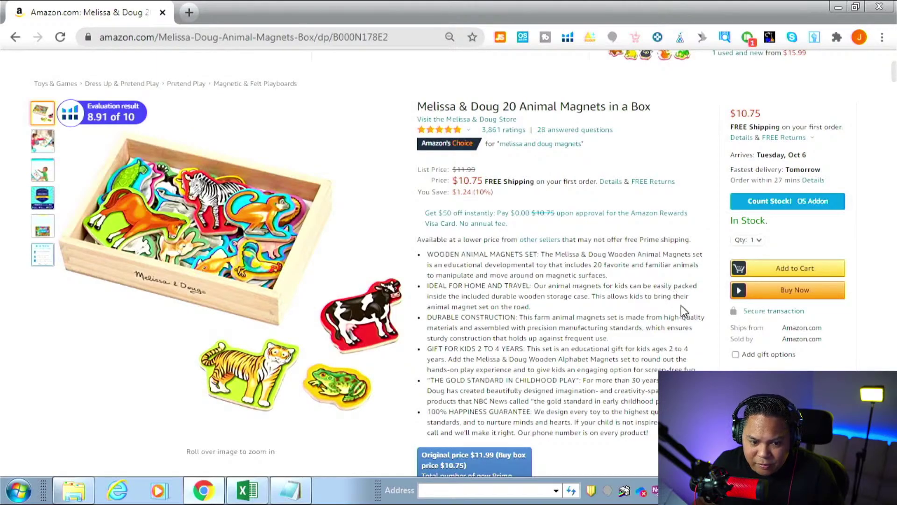
scroll(680, 305, down, 7)
scroll(681, 305, down, 8)
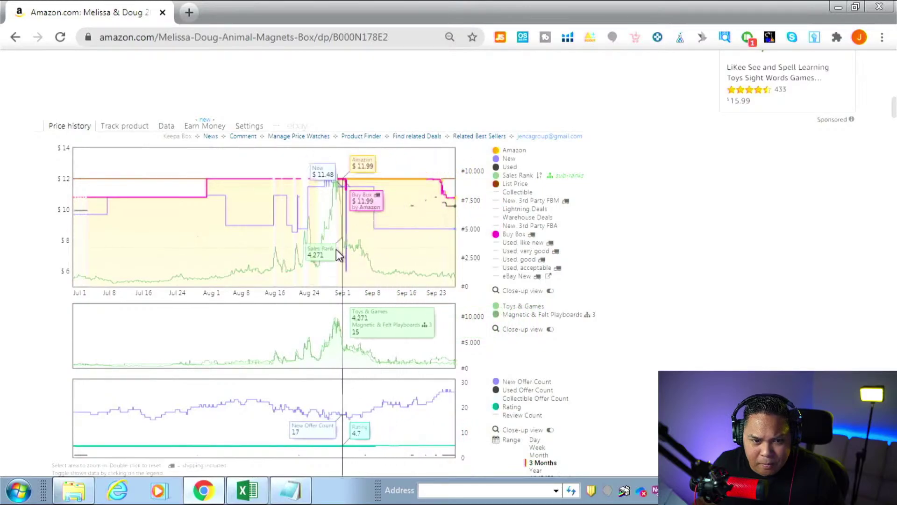
scroll(608, 383, down, 3)
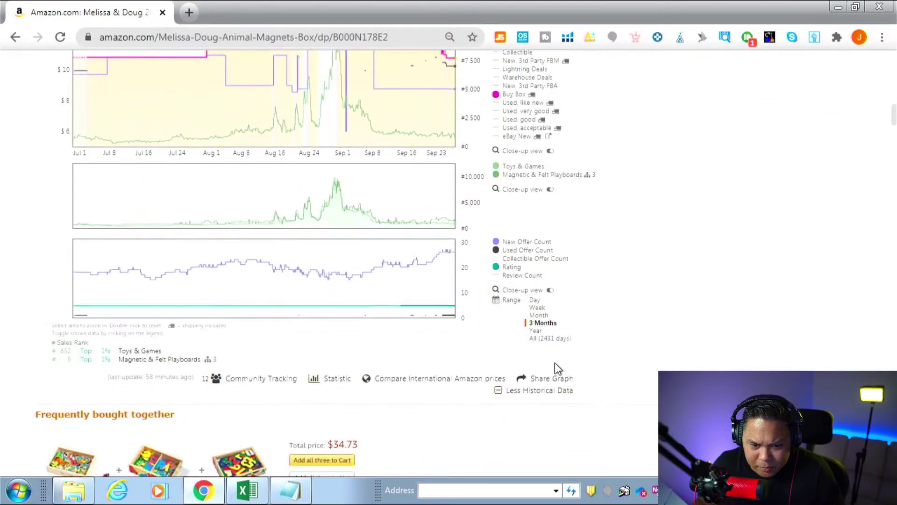
click(536, 331)
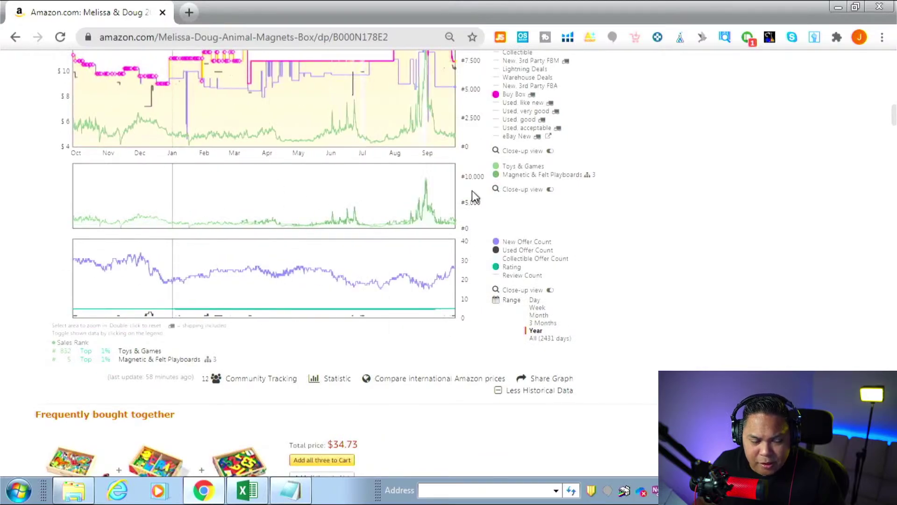
scroll(626, 255, up, 2)
scroll(607, 268, up, 2)
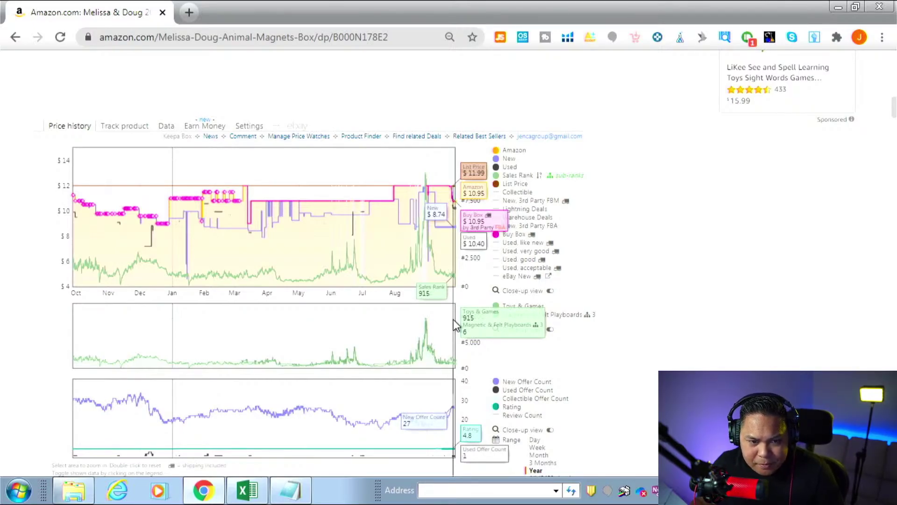
scroll(666, 313, down, 2)
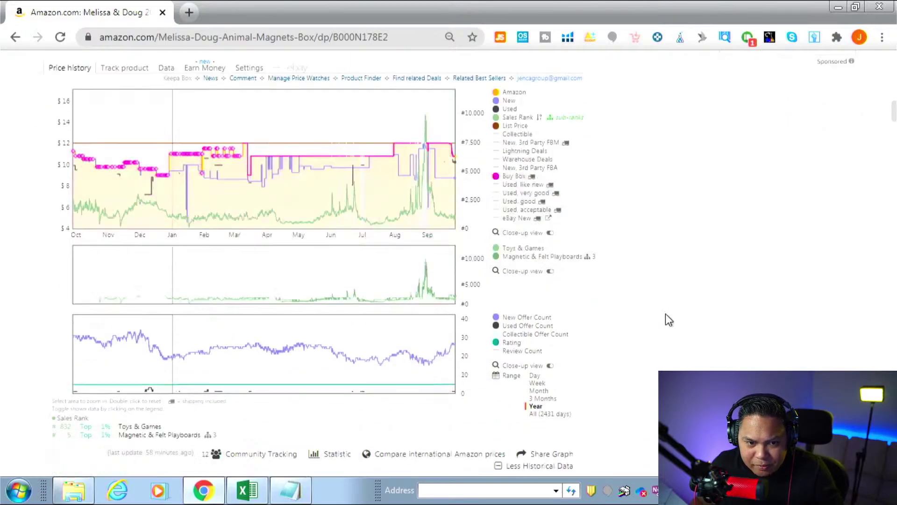
mouse_move(454, 269)
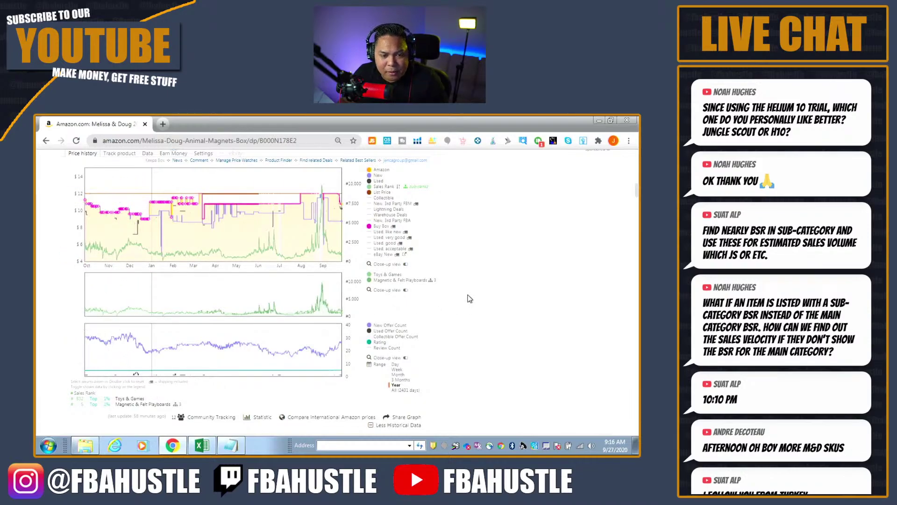
- Switch to Excel and enter 9.77 as row 9's FBA price
key(alt+Tab)
key(Right)
key(Right)
key(Right)
key(Right)
key(Right)
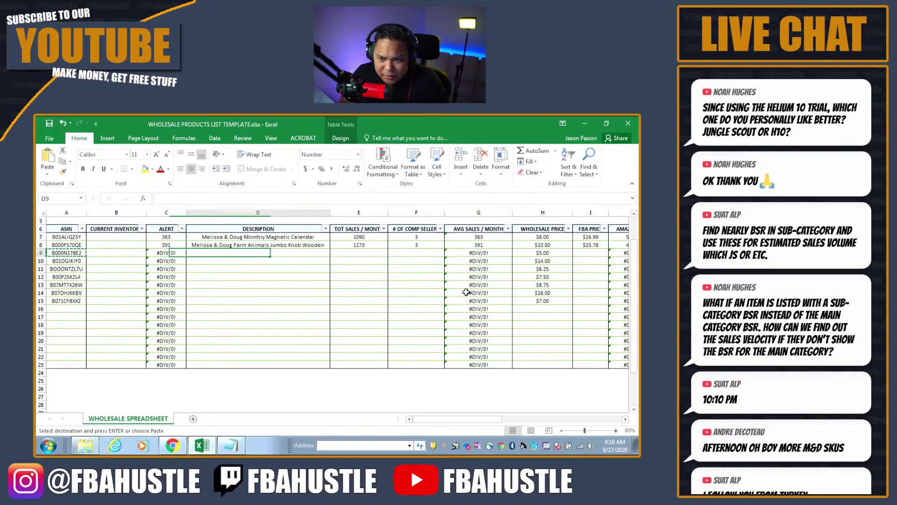
key(Right)
key(Right)
key(Right)
text(9.3)
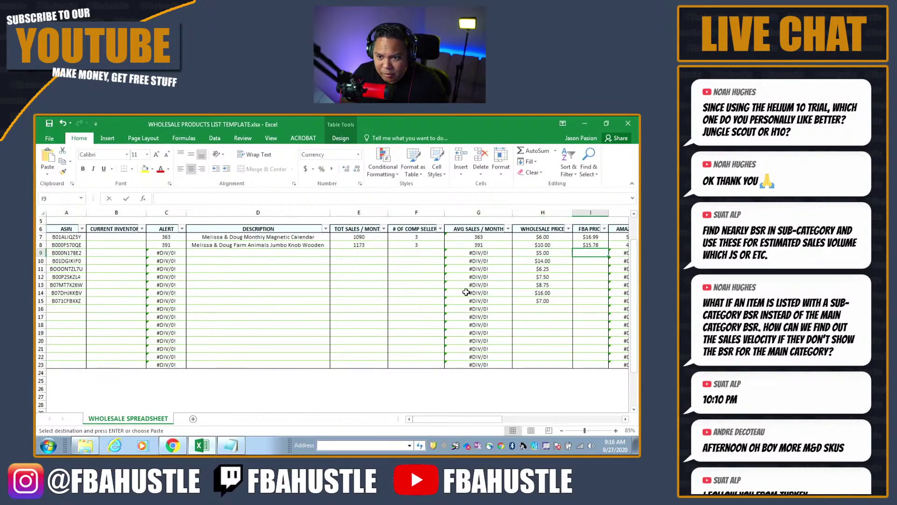
text(77)
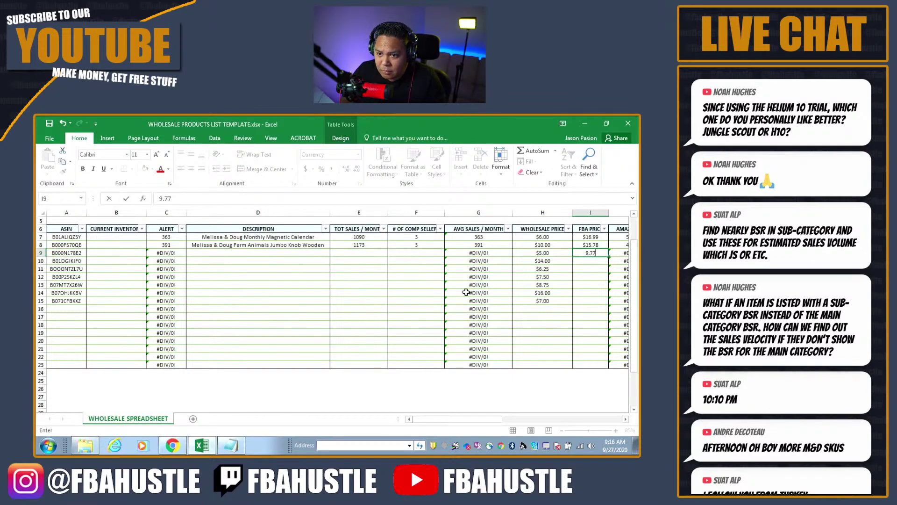
key(Left)
key(Left)
key(Left)
key(Left)
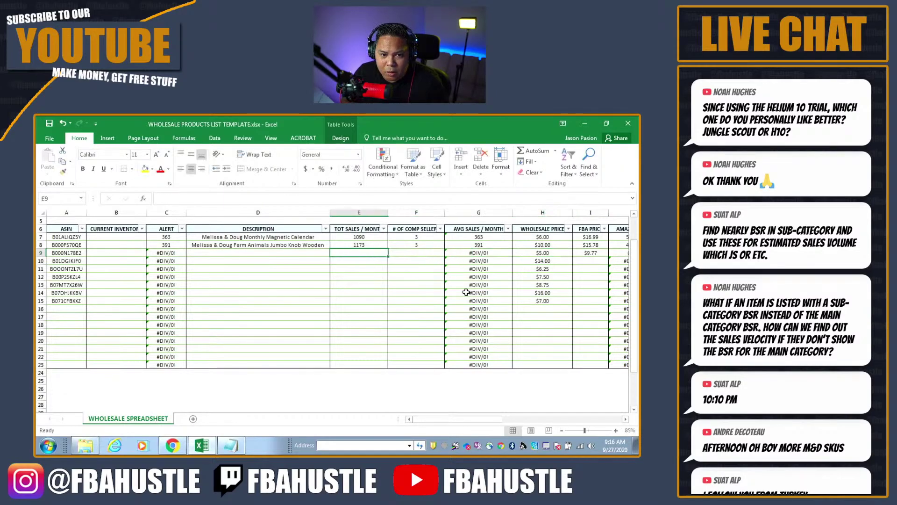
- Copy the product title Melissa & Doug 20 Animal Magnets in a Box from the Chrome listing and paste it into Notepad
key(alt+Tab)
scroll(383, 317, up, 10)
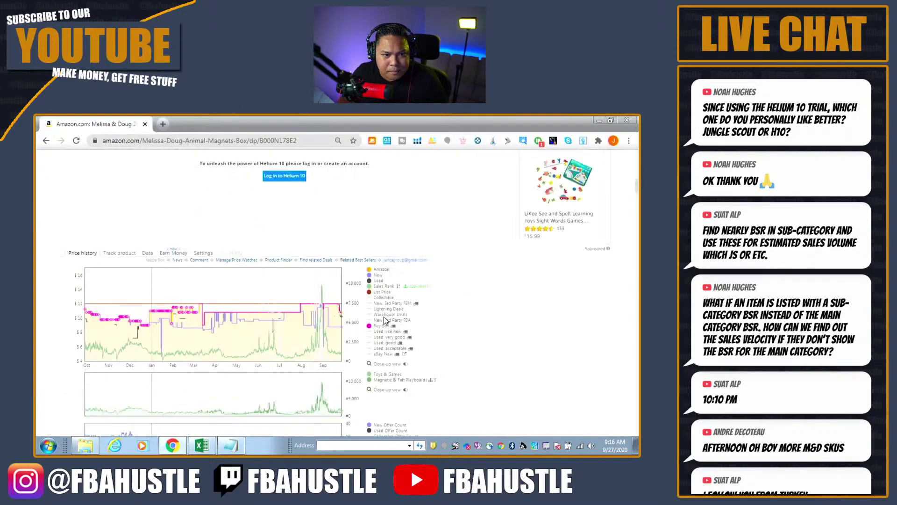
triple_click(257, 227)
triple_click(360, 329)
key(ctrl+c)
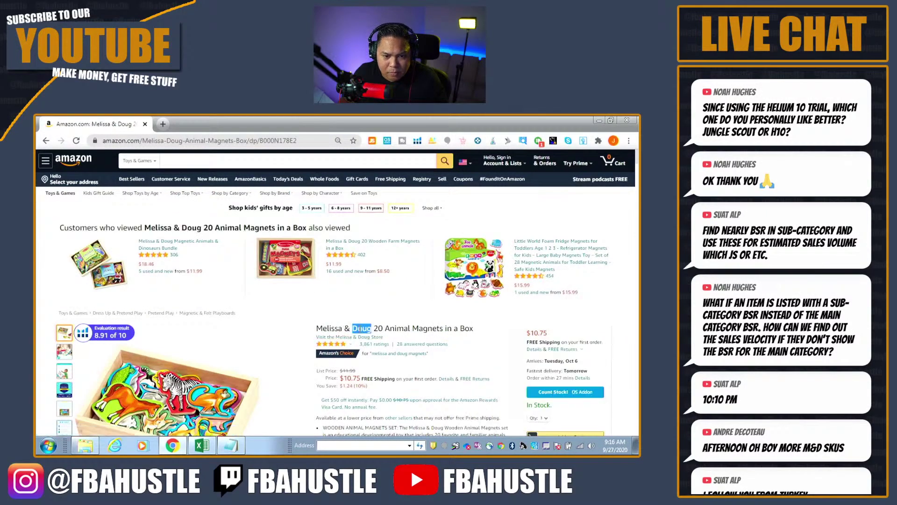
key(alt+Tab)
key(alt+Tab)
key(alt+Tab)
key(ctrl+v)
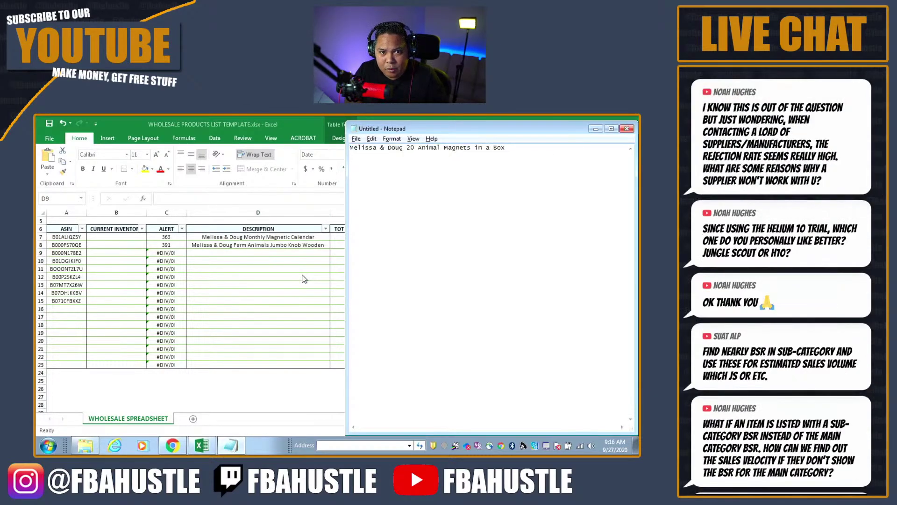
- Copy the plain-text title from Notepad and paste it as row 9's description in Excel
key(ctrl+a)
key(ctrl+c)
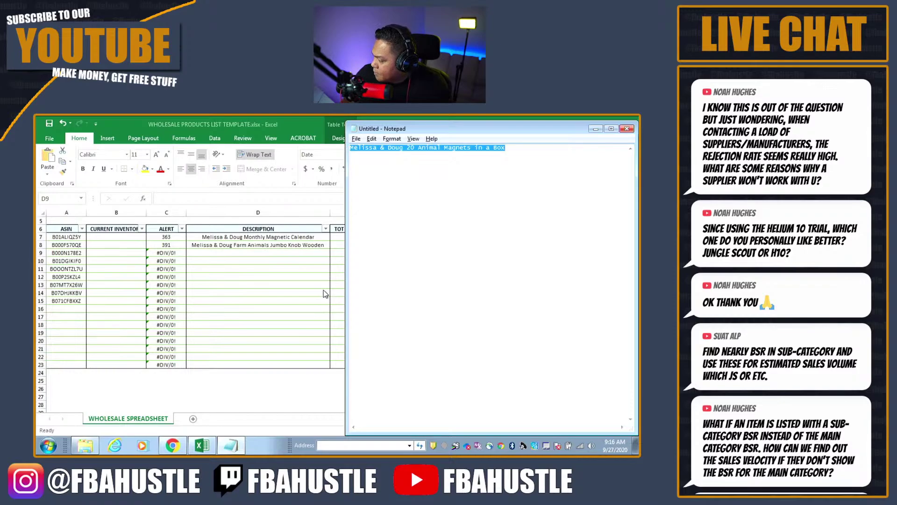
key(alt+Tab)
key(ctrl+v)
click(377, 250)
key(alt+Tab)
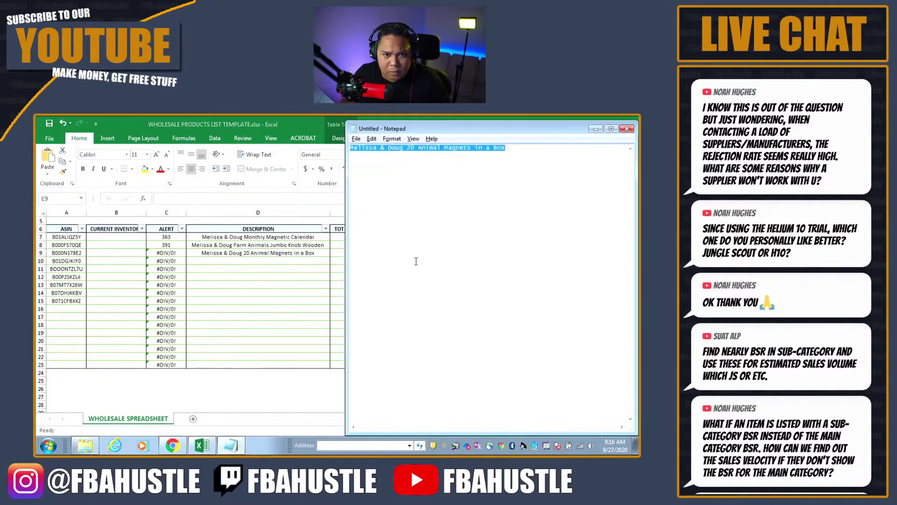
key(alt+Tab)
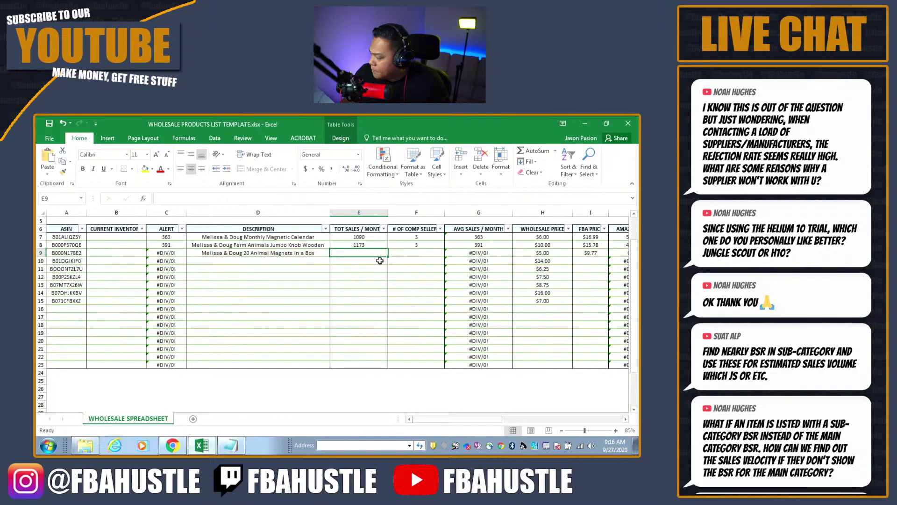
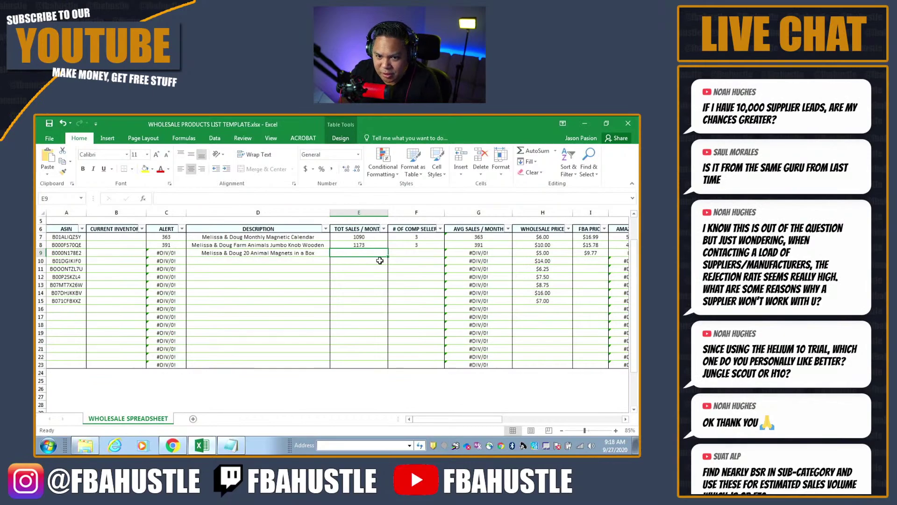
- Review row 7's columns from average sales and wholesale price through to investment and profit per month
click(478, 245)
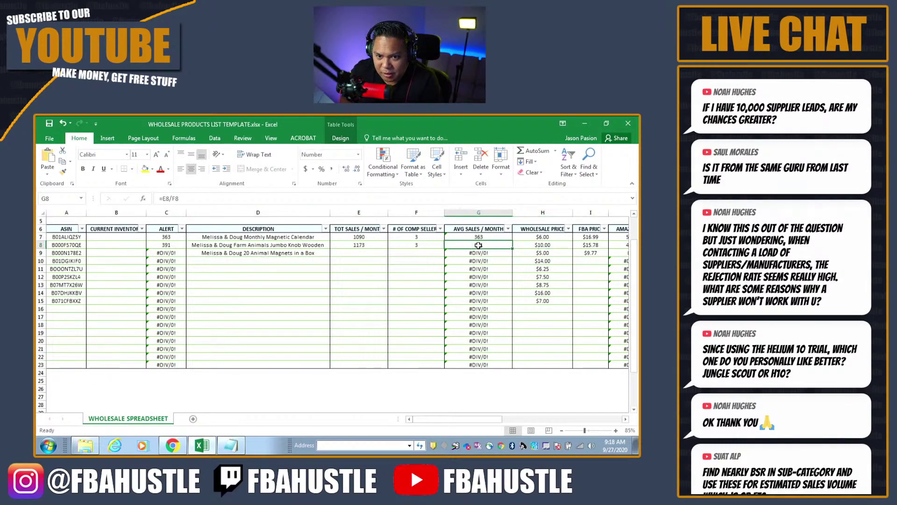
key(Up)
key(Right)
scroll(420, 121, right, 3)
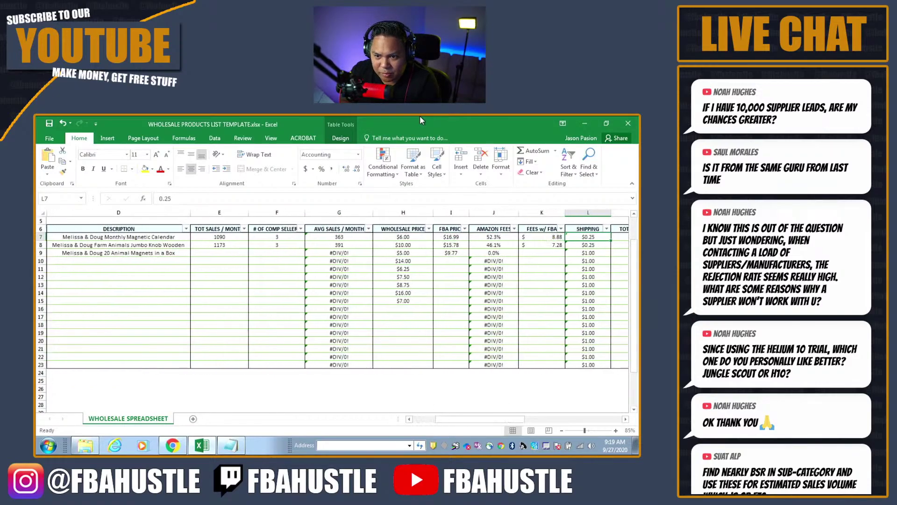
key(Right)
key(Right)
key(Right)
key(Right)
key(Right)
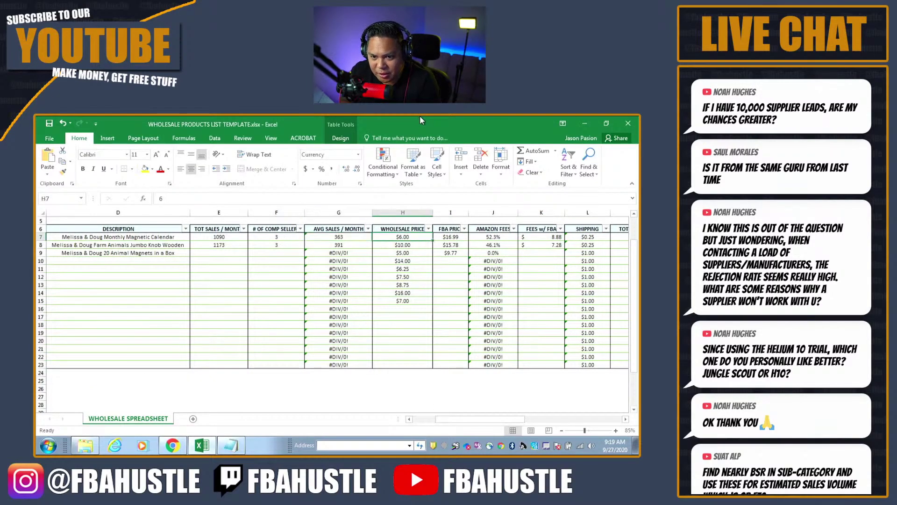
key(Right)
key(Right)
key(Right)
key(Right)
key(Right)
key(Right)
key(Right)
key(Right)
key(Right)
key(Right)
key(Left)
key(Left)
key(Left)
key(Left)
key(Left)
key(Left)
key(Left)
key(Left)
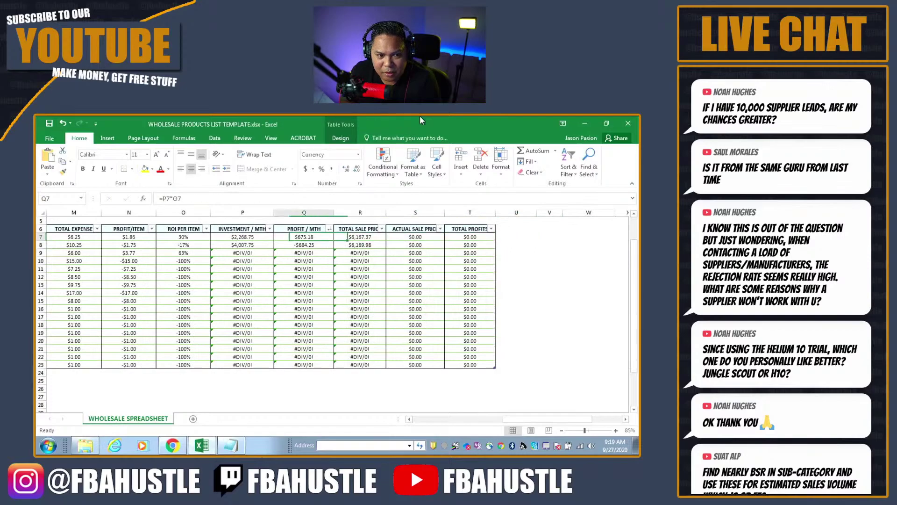
key(Right)
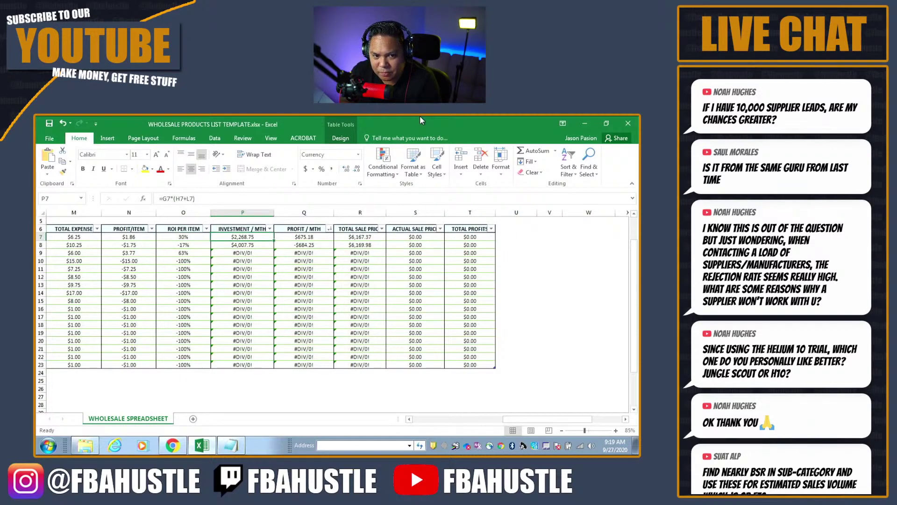
key(Right)
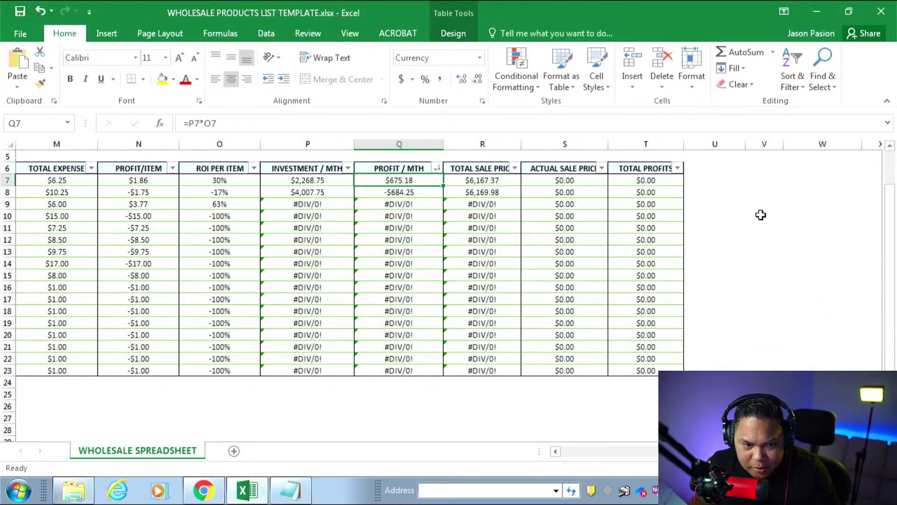
- Check row 8's profit per month and profit per item
key(Down)
key(Left)
key(Left)
key(Left)
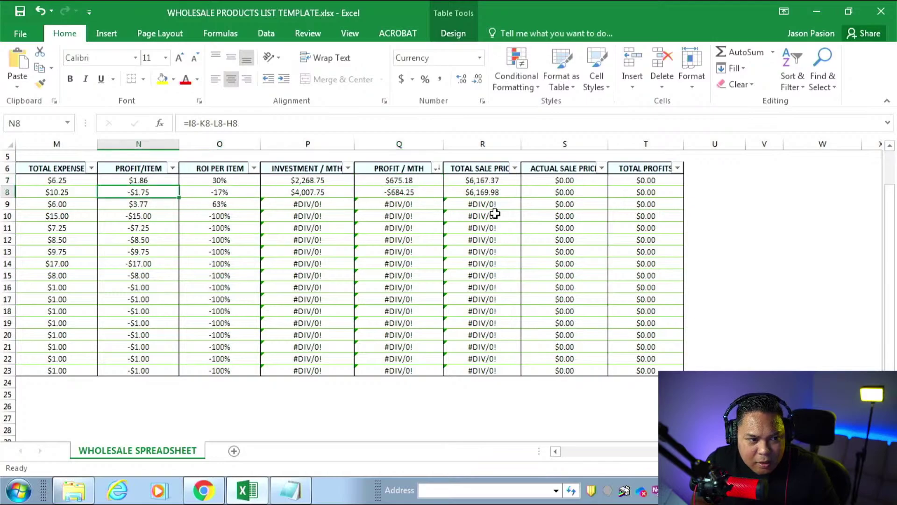
- Go to row 9's total monthly sales cell in Excel, and run Jungle Scout on the Animal Magnets listing in Chrome
key(Down)
key(Left)
key(Left)
key(Left)
key(Left)
key(Left)
key(Left)
key(Left)
key(Left)
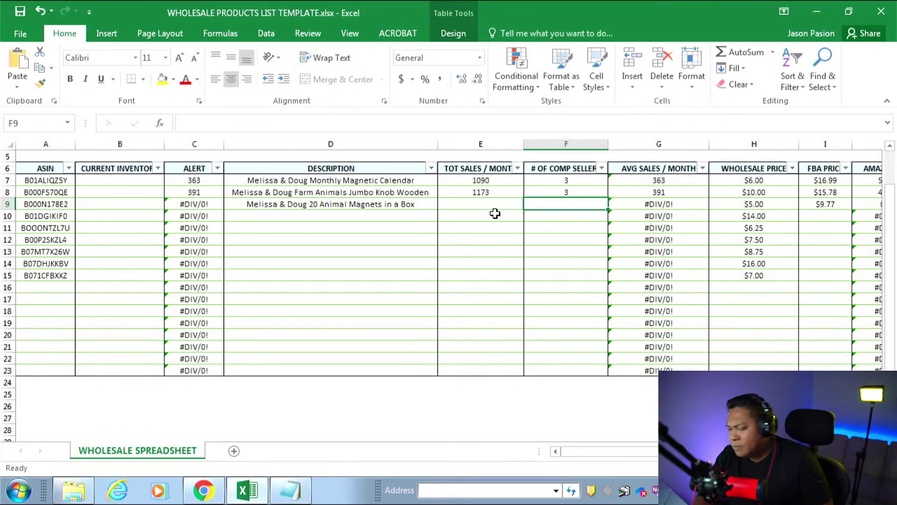
key(Right)
key(Right)
key(Left)
key(Left)
key(Left)
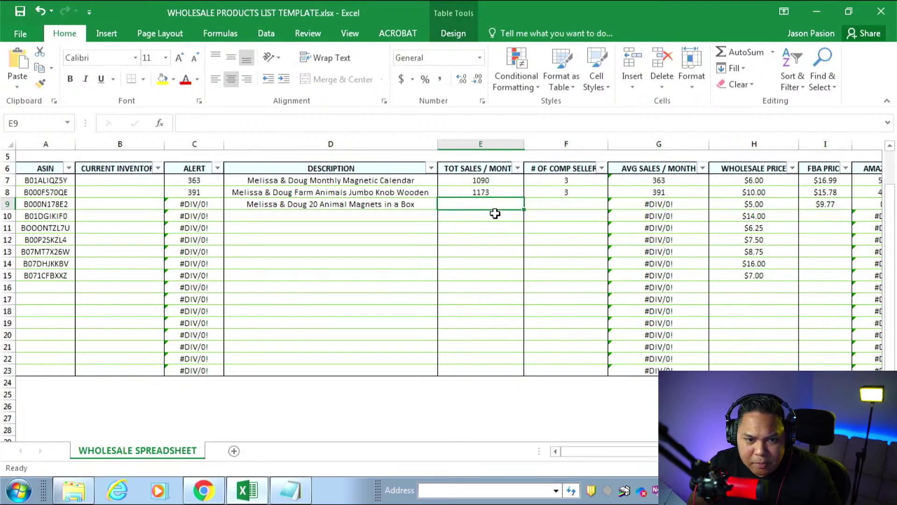
key(alt+Tab)
key(alt+Tab)
key(Tab)
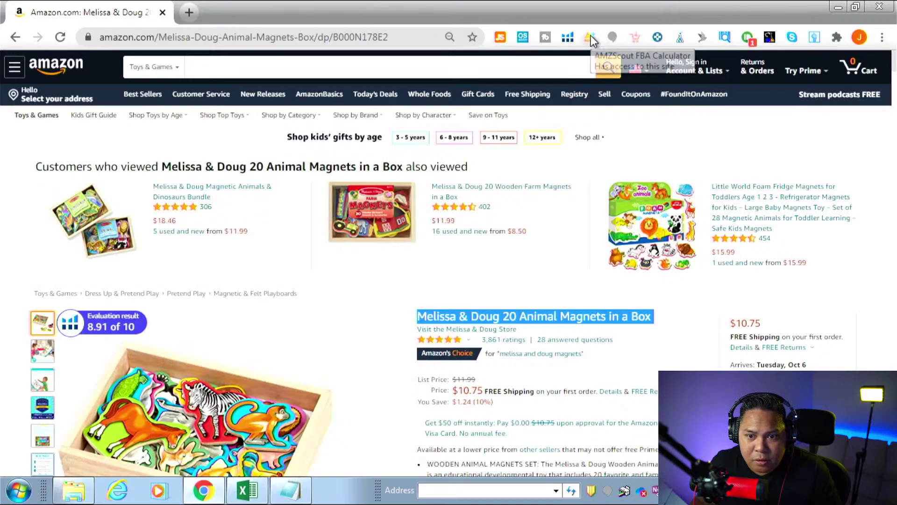
click(501, 37)
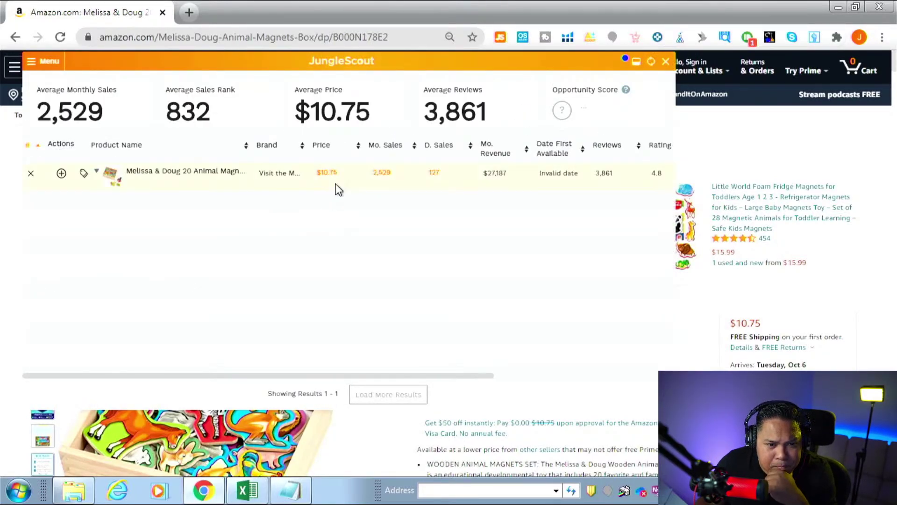
- Enter 2529 as row 9's total sales per month in Excel, and close the Jungle Scout results in Chrome
key(alt+Tab)
text(2529)
key(Tab)
key(alt+Tab)
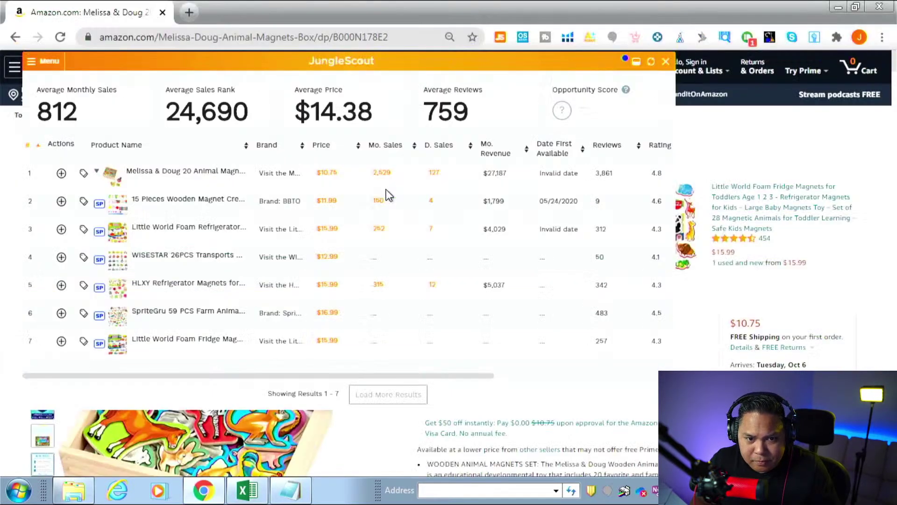
click(666, 62)
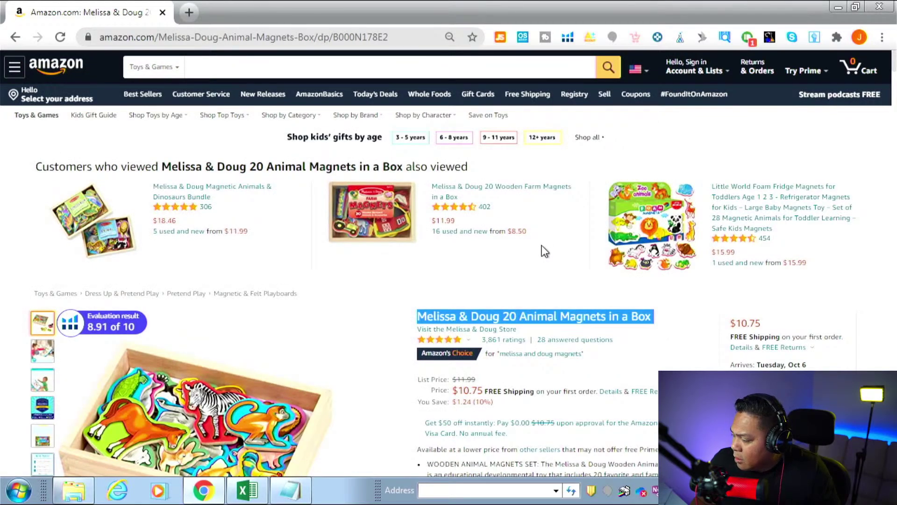
- Check the Animal Magnets listing's FBA offers in Chrome, and enter 6 as row 9's number of competing sellers in Excel
key(alt+Tab)
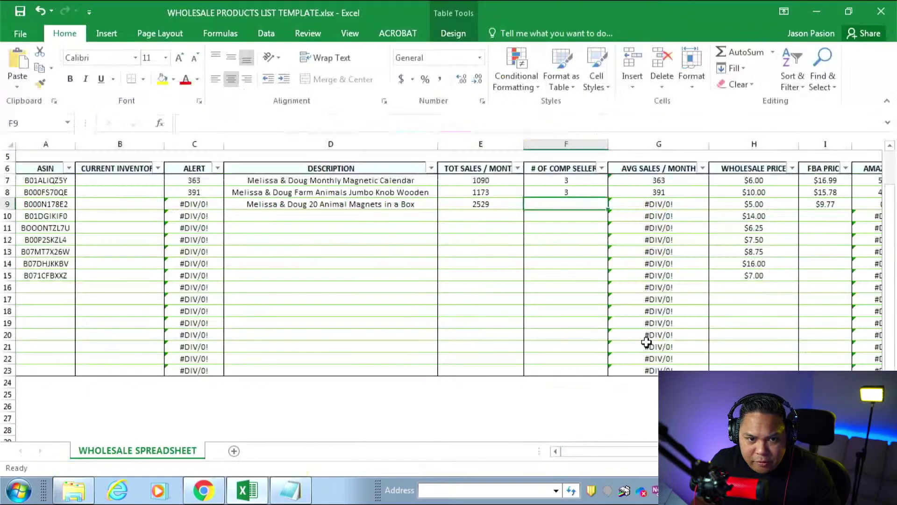
key(alt+Tab)
scroll(609, 334, down, 5)
scroll(607, 340, down, 5)
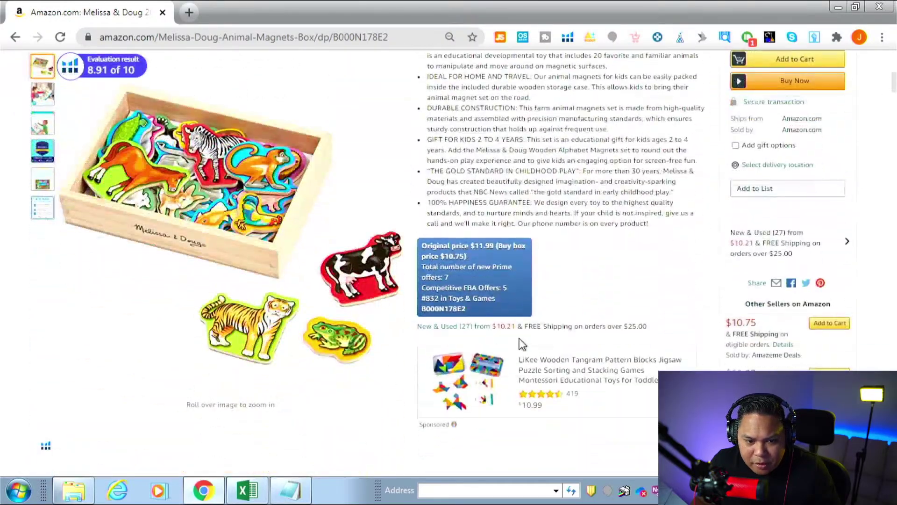
key(alt+Tab)
text(6)
key(Tab)
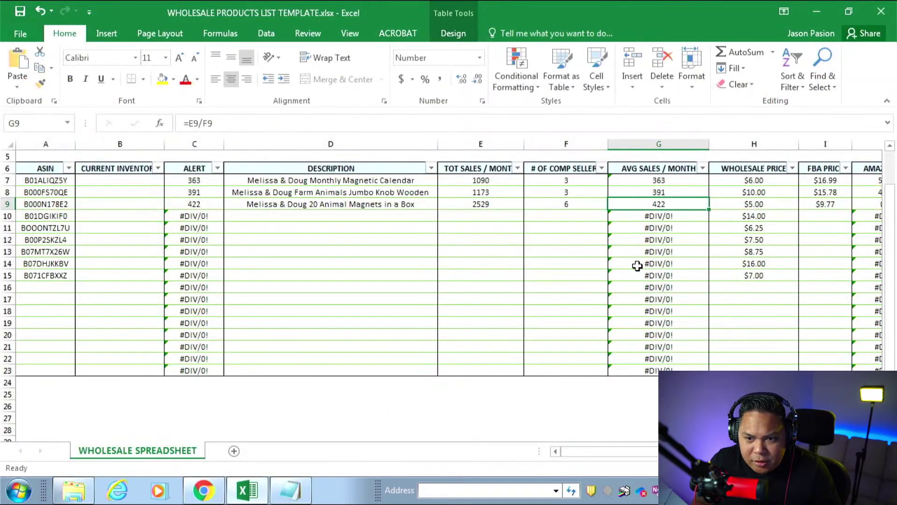
- Go to row 9's FBA fees cell in Excel, and run the AMZScout calculator on the Animal Magnets listing in Chrome
key(Tab)
key(Tab)
key(Tab)
key(Tab)
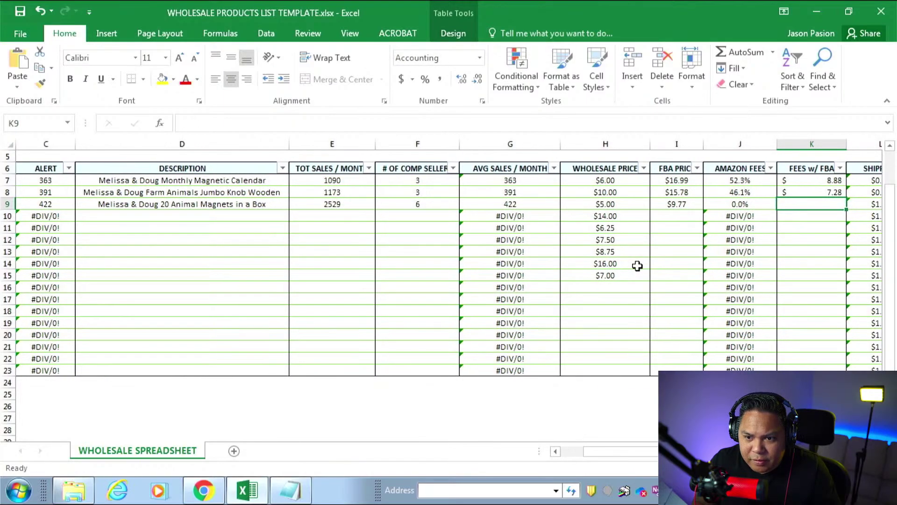
key(alt+Tab)
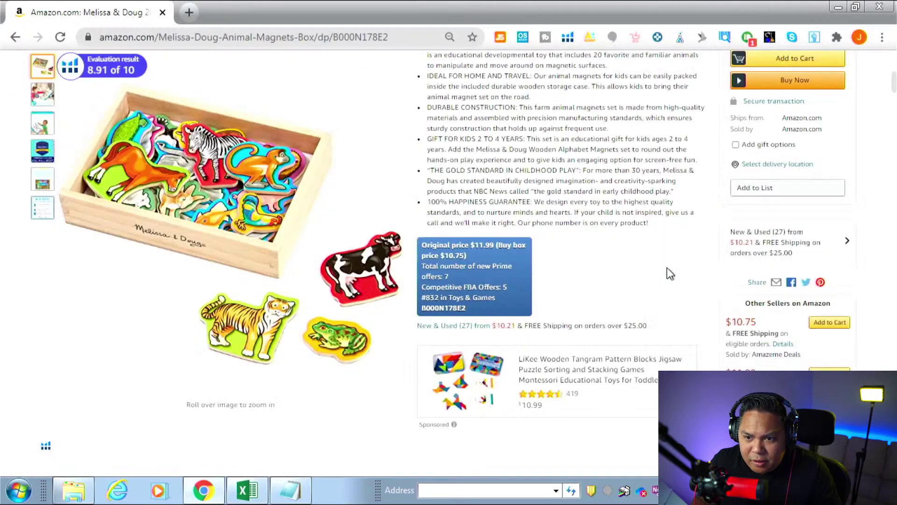
click(593, 42)
click(531, 64)
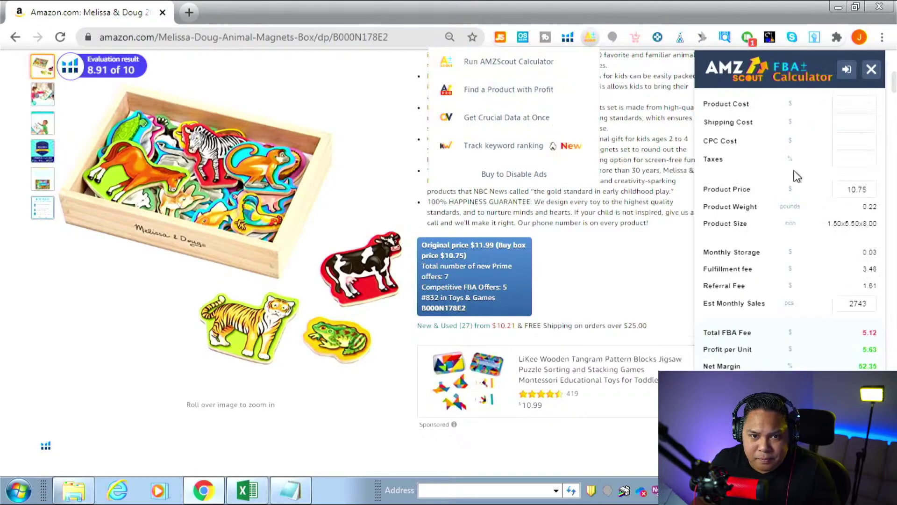
- Set the AMZScout calculator's product cost to 5, shipping cost to .25 and product price to 9.77, row 9's FBA price in Excel
click(863, 104)
text(5)
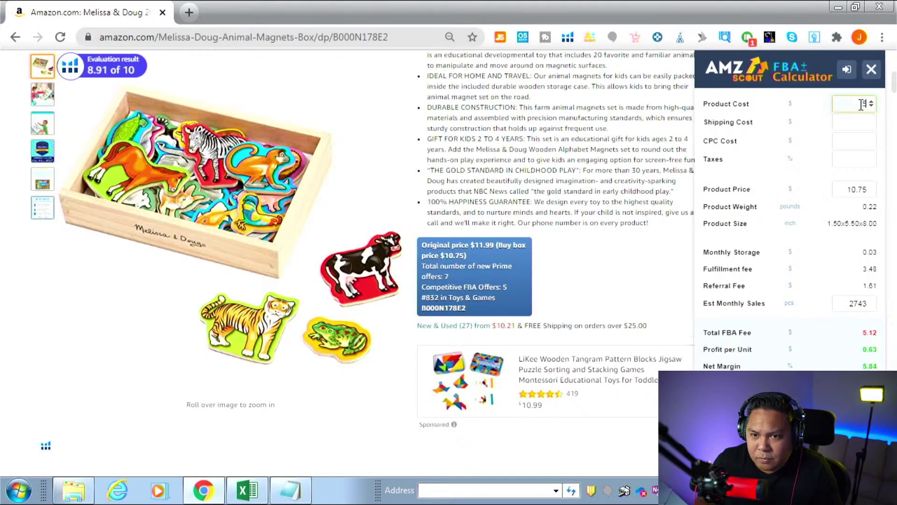
key(Tab)
text(.25)
key(Tab)
key(Tab)
key(Tab)
key(alt+Tab)
key(alt+Tab)
key(alt+Tab)
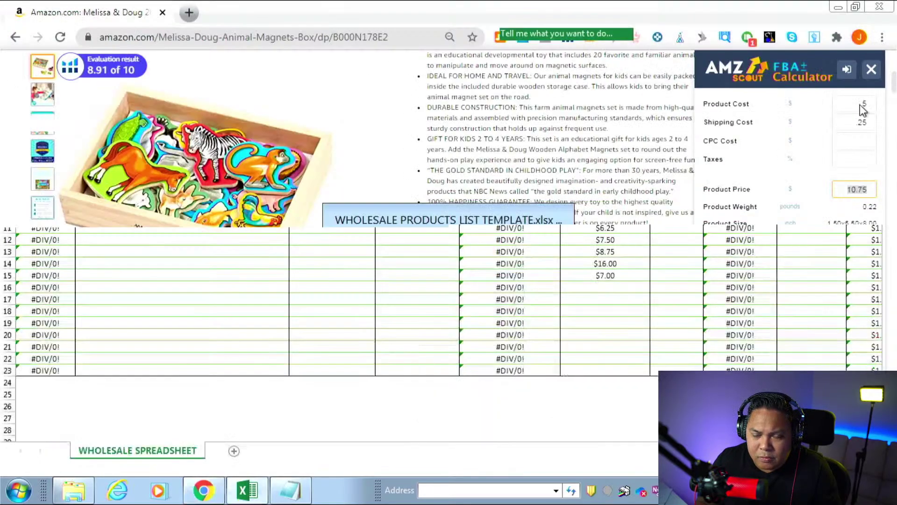
key(alt+Tab)
text(9.77)
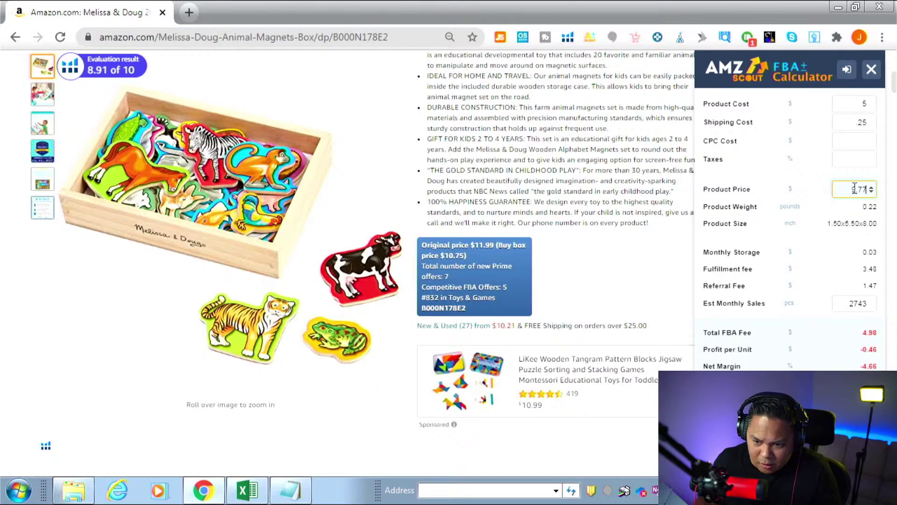
- Enter 4.98 as row 9's fees with FBA and .25 as its shipping cost in Excel
key(alt+Tab)
text(4.98)
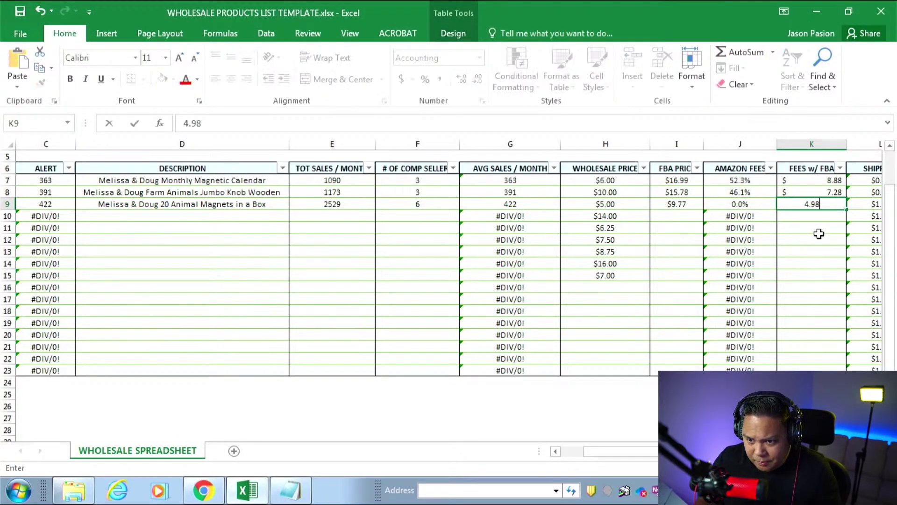
key(Tab)
key(Tab)
key(Left)
text(.25)
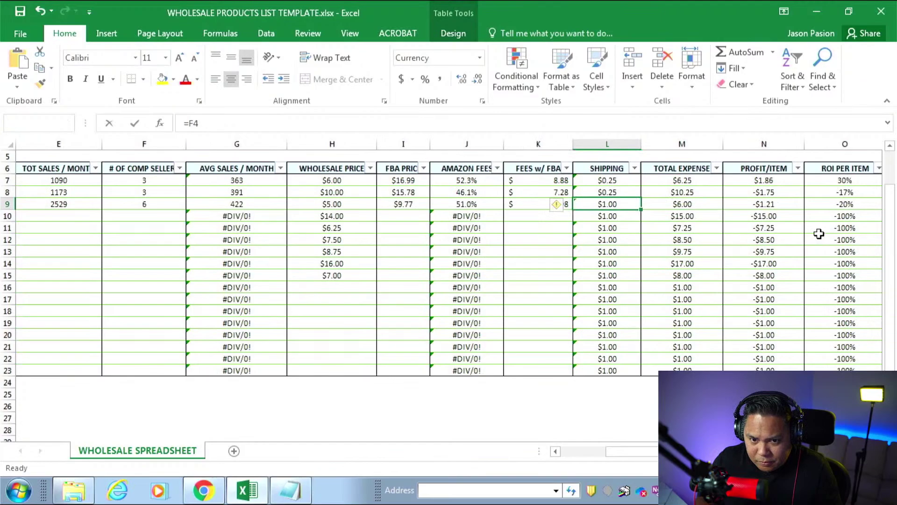
key(Return)
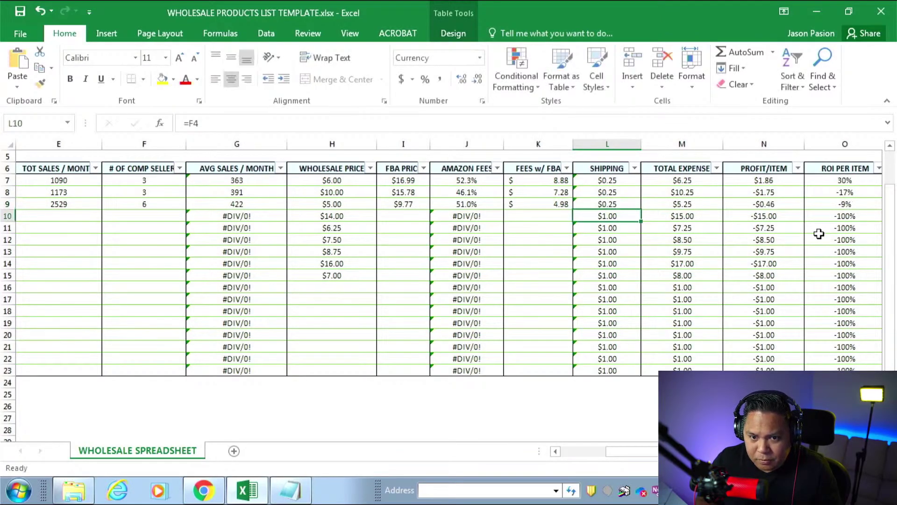
- Copy row 9's shipping cost into the shipping cells of rows 10 to 15
key(Up)
key(ctrl+c)
key(Down)
key(ctrl+v)
key(Down)
key(ctrl+v)
key(Down)
key(ctrl+v)
key(Down)
key(ctrl+v)
key(Down)
key(ctrl+v)
key(Down)
key(ctrl+v)
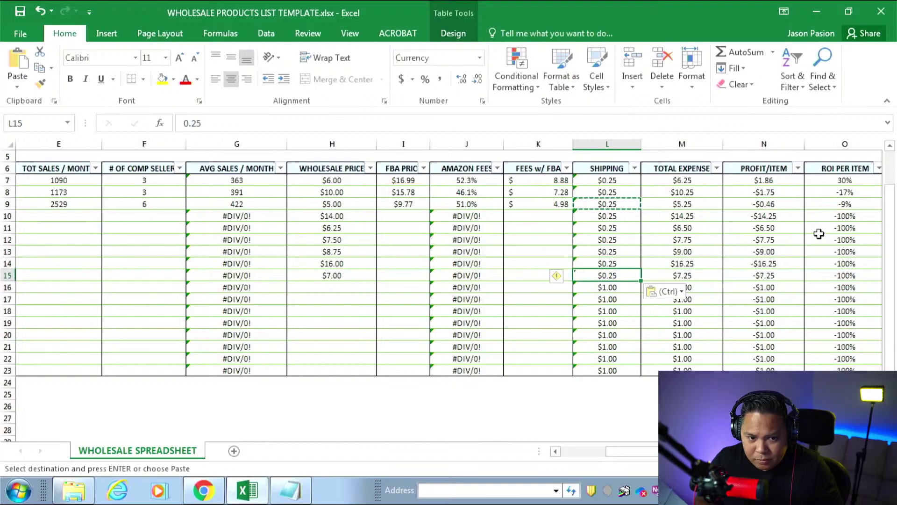
key(Up)
key(Up)
key(Up)
key(Up)
key(Up)
key(Up)
key(Escape)
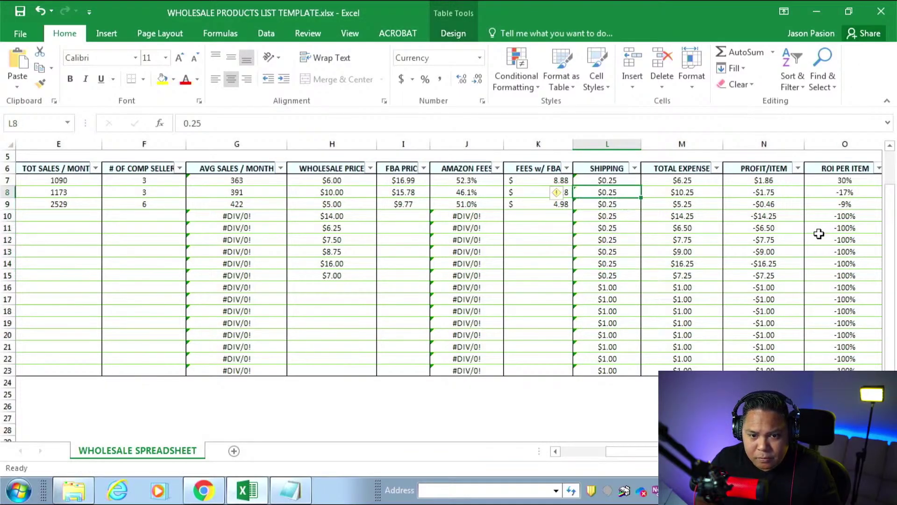
- Check row 9's total expense, profit per item and ROI against its fees and FBA price
key(Left)
key(Right)
key(Right)
key(Right)
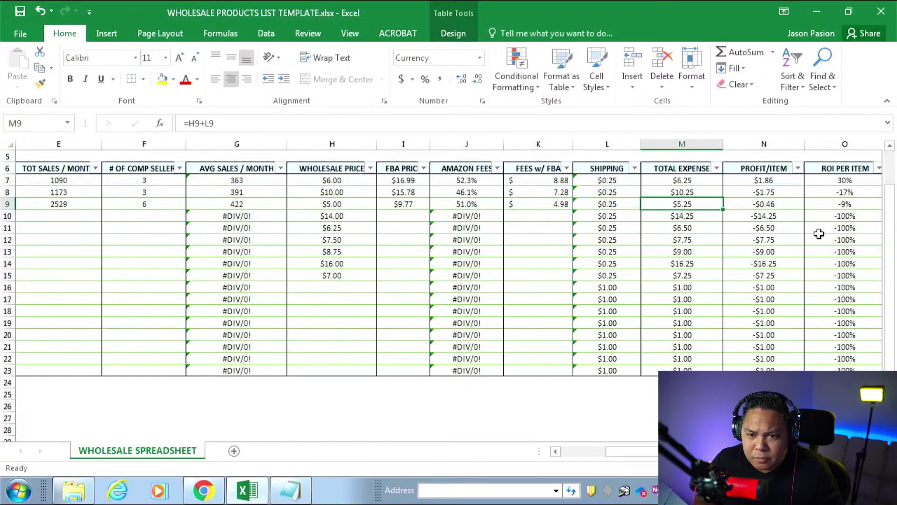
key(Right)
key(Right)
key(Right)
key(Left)
key(Left)
key(Left)
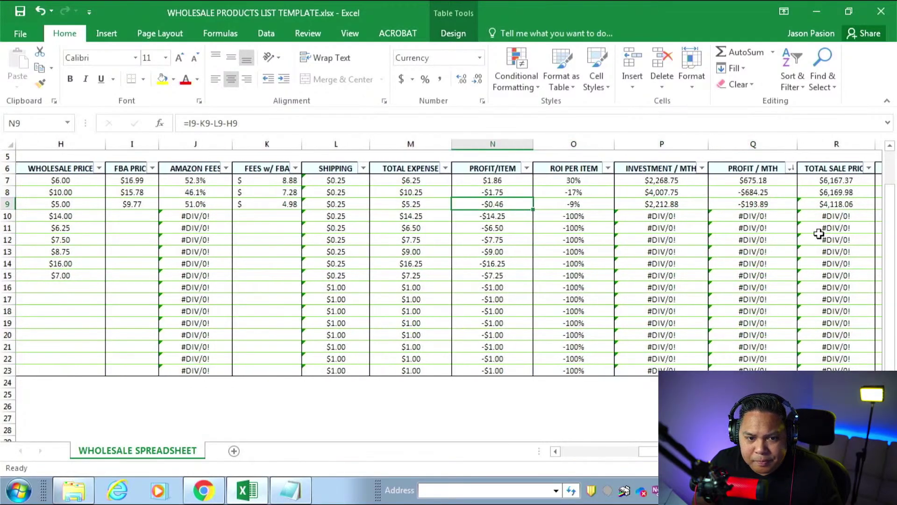
key(Right)
key(Left)
key(Left)
key(Left)
key(Left)
key(Left)
key(Left)
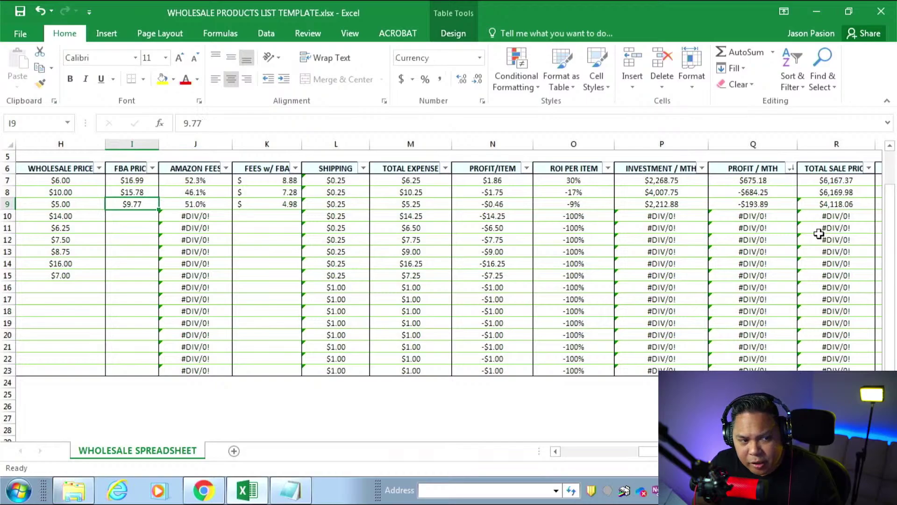
- Review row 9's columns from the Amazon fees through to total profits, ending at profit per month
key(Right)
key(Right)
key(Right)
key(Right)
key(Right)
key(Right)
key(Right)
key(Right)
key(Right)
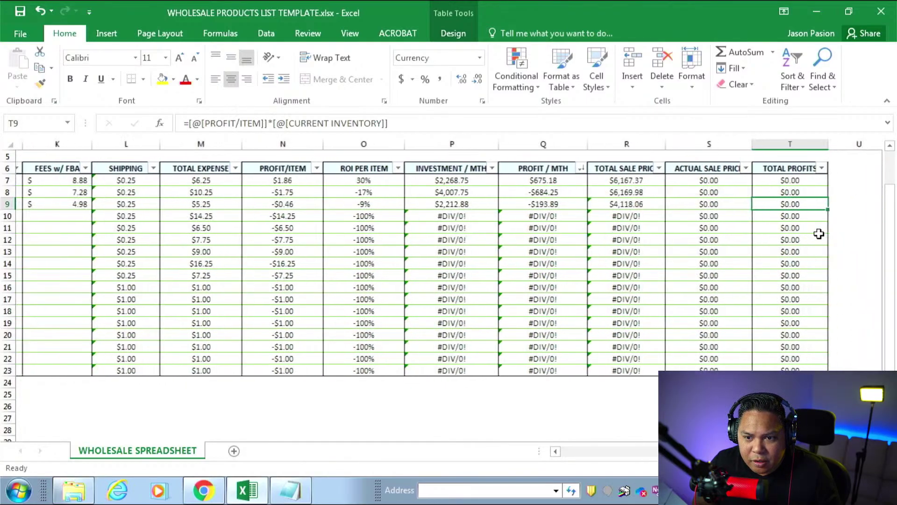
key(Left)
key(Left)
key(Right)
key(Right)
key(Right)
key(Left)
key(Left)
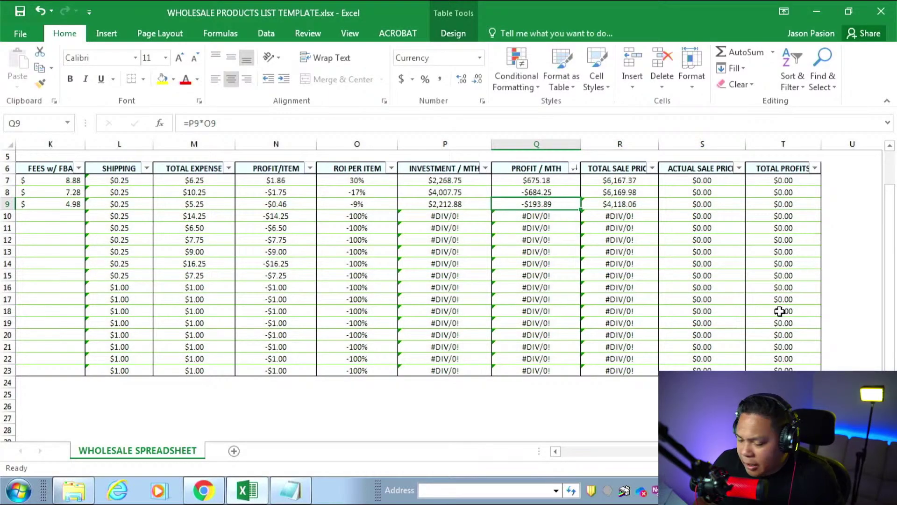
- Copy row 10's ASIN B01DGIKIF0 from Excel and search Google for it in Chrome
key(Left)
key(Left)
key(Left)
key(Left)
key(Left)
key(Left)
key(Left)
key(Left)
key(Left)
key(Left)
key(Home)
key(Down)
key(ctrl+c)
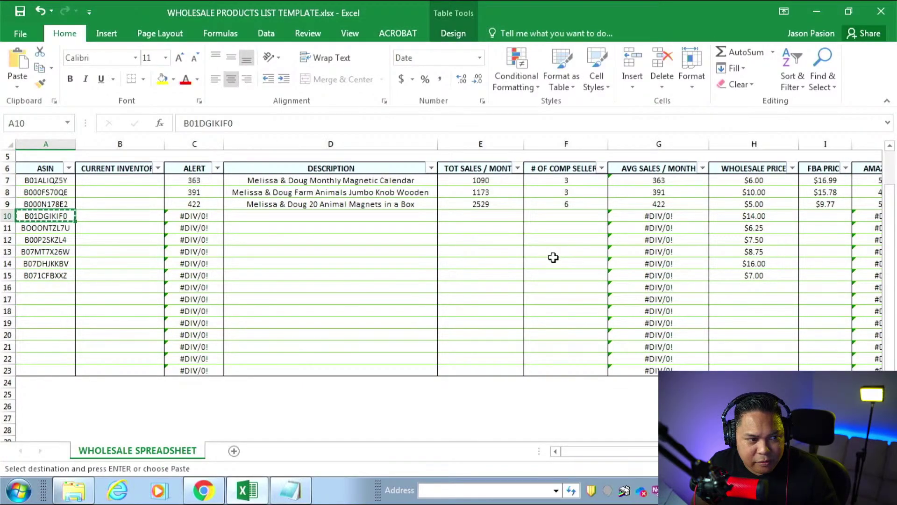
key(alt+Tab)
key(ctrl+l)
key(ctrl+v)
key(Return)
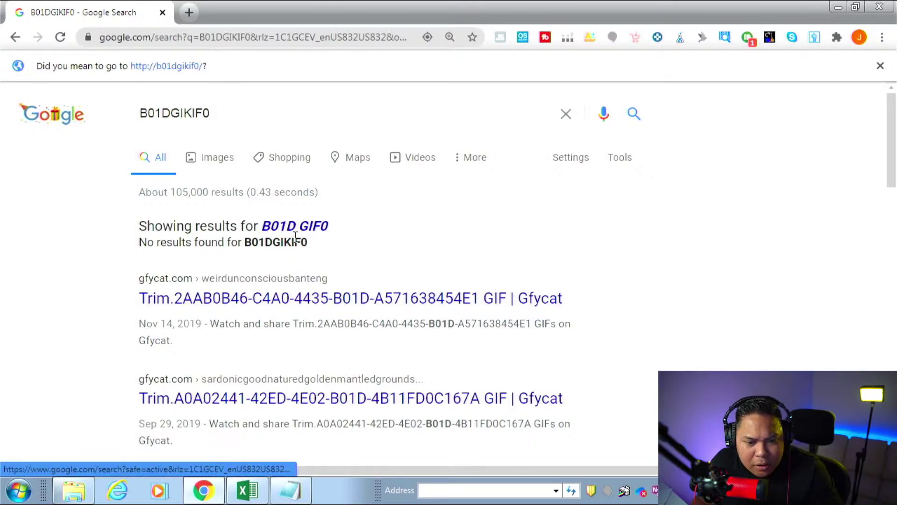
- Recheck row 10's ASIN in Excel, and search for B01DGIKIF0 on amazon.com in Chrome
key(alt+Tab)
key(alt+Tab)
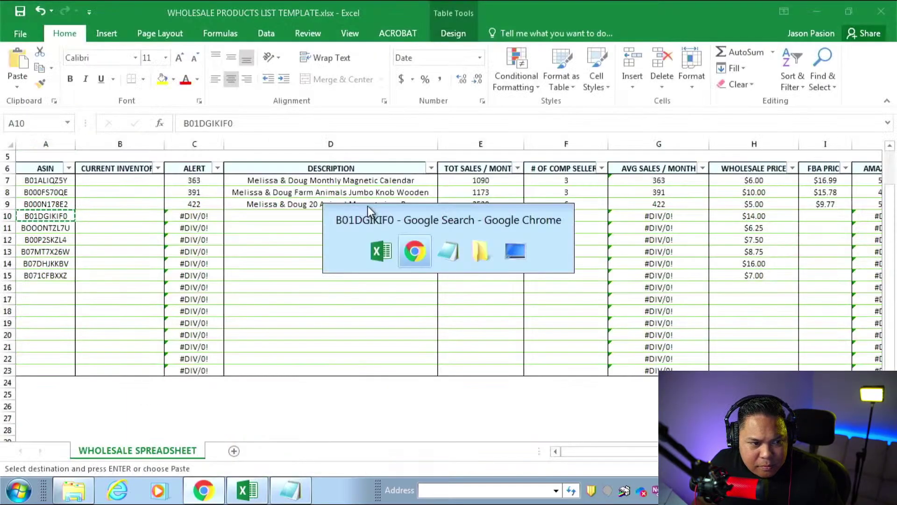
key(ctrl+l)
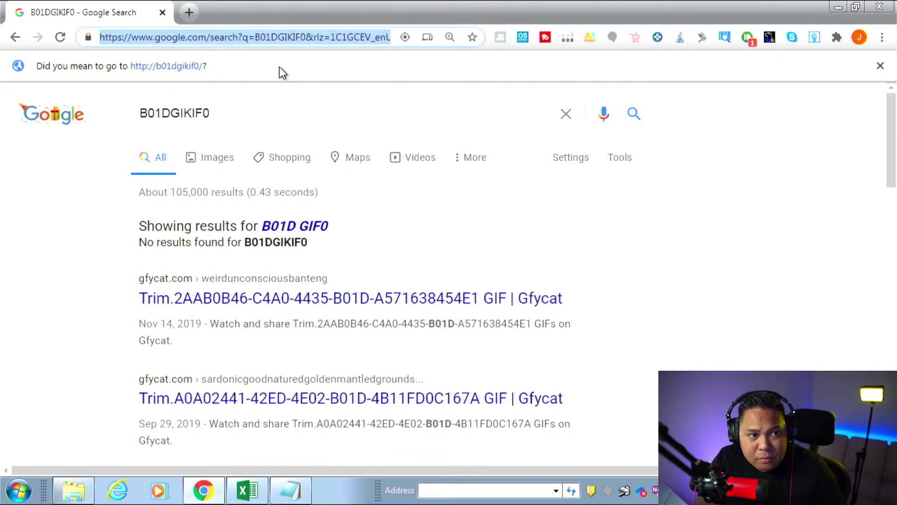
text(AMAZON.C)
key(Return)
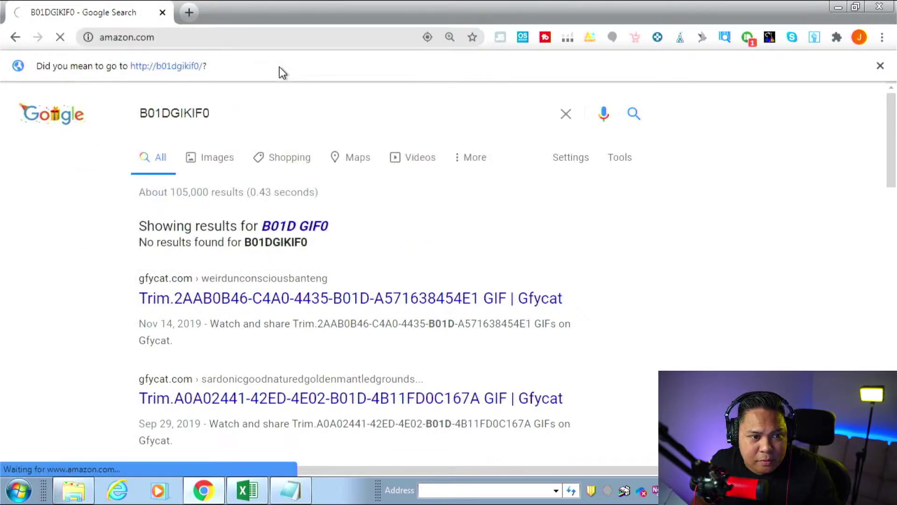
click(251, 67)
key(ctrl+v)
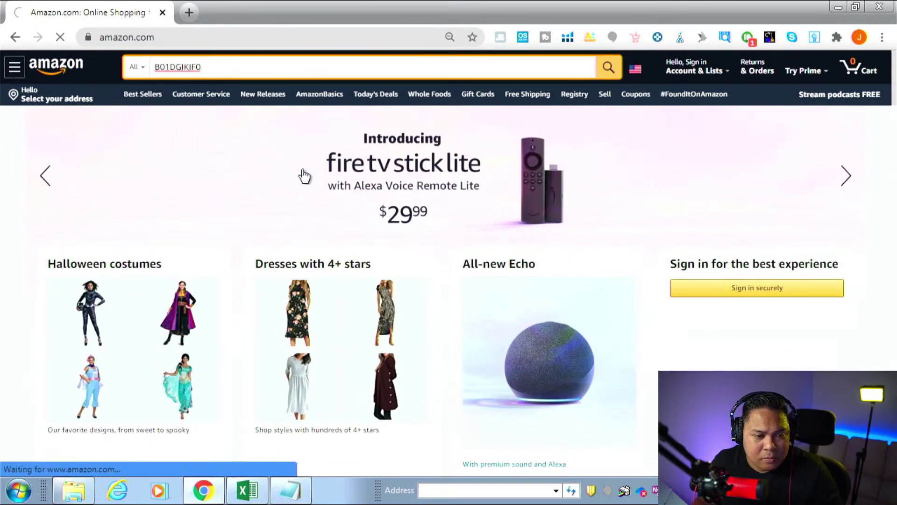
key(Return)
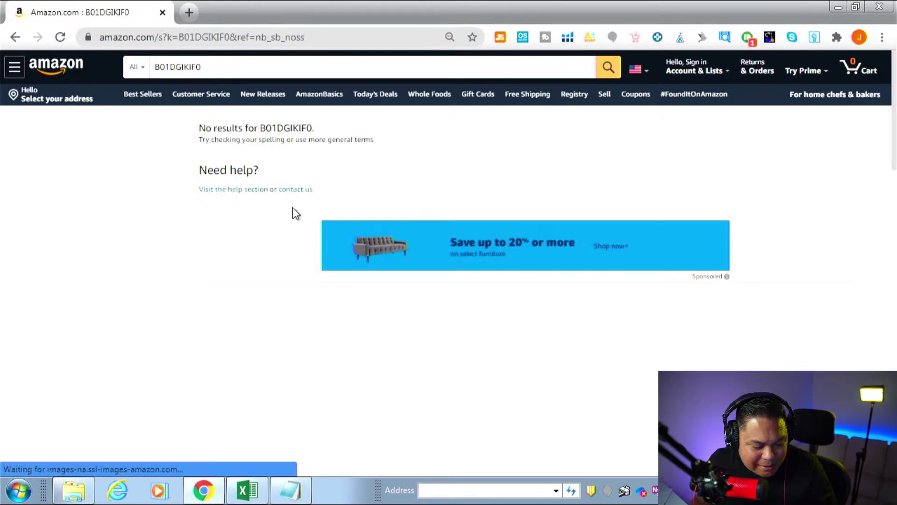
- Copy row 11's ASIN BOOONTZL7U from Excel and search Google for it in Chrome
key(alt+Tab)
key(Down)
key(ctrl+c)
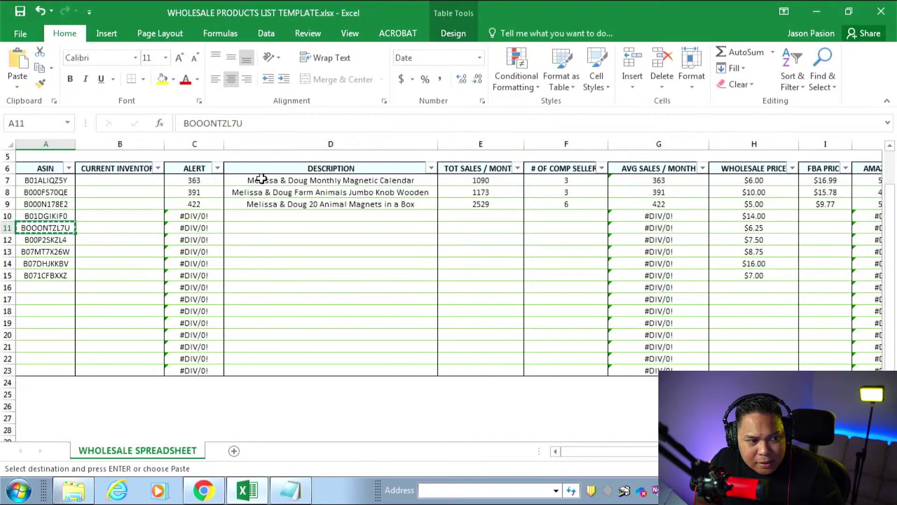
key(alt+Tab)
key(ctrl+l)
key(ctrl+v)
key(Return)
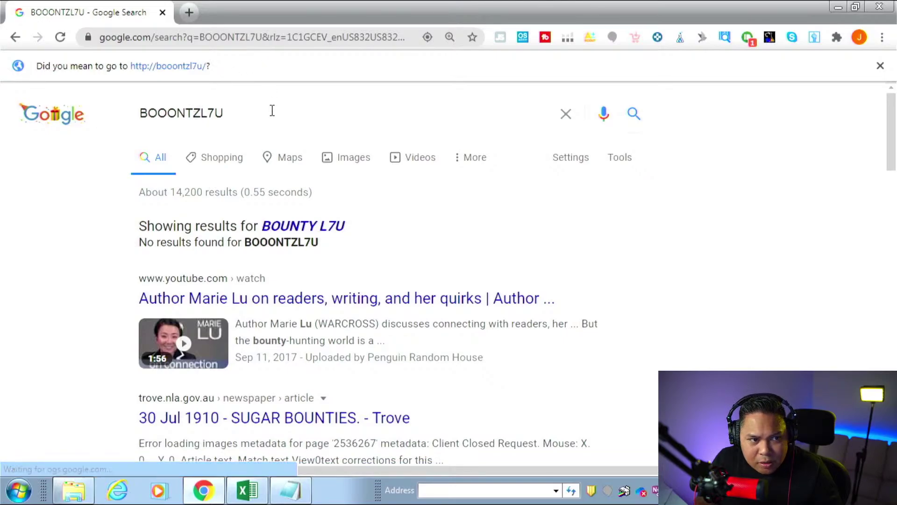
- Open amazon.com and search its store for row 11's ASIN, BOOONTZL7U
key(ctrl+l)
text(amazon.com)
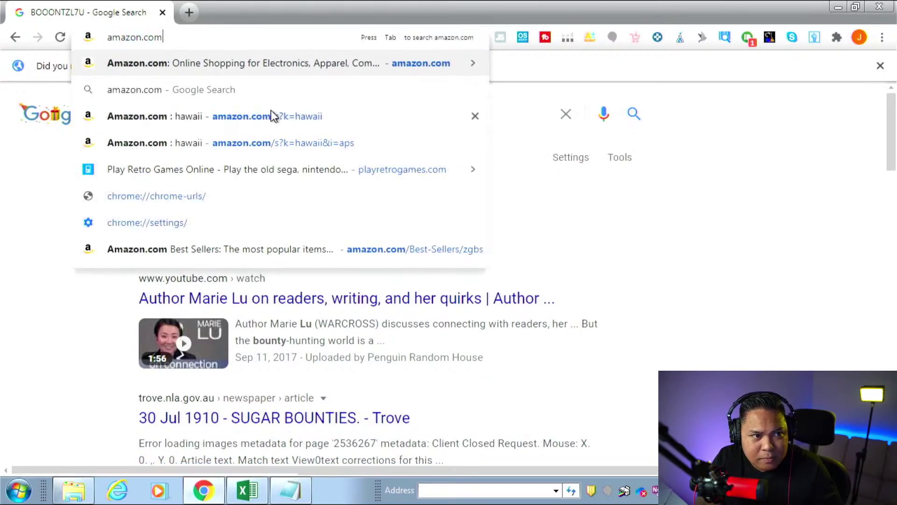
key(Return)
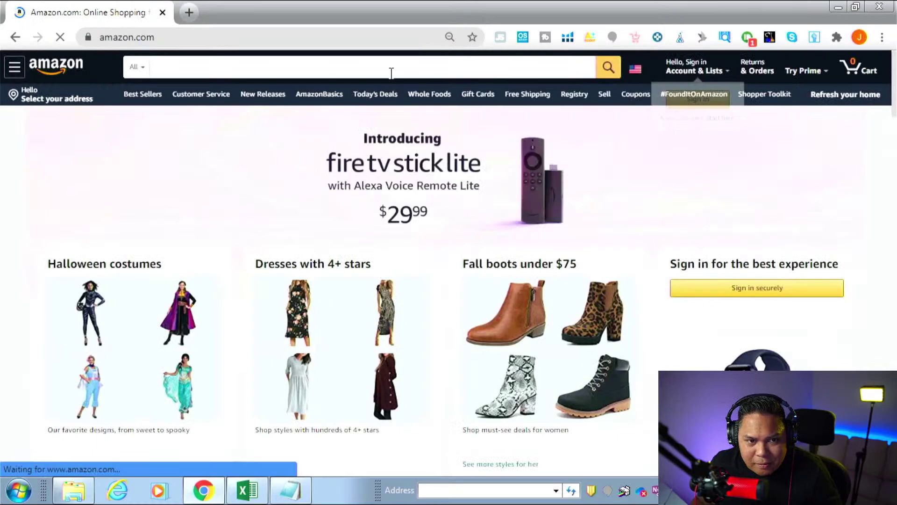
click(392, 70)
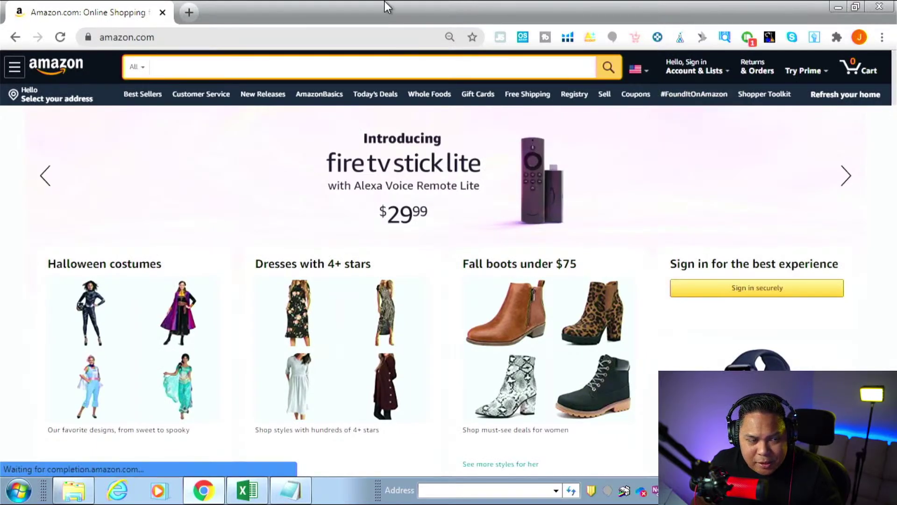
key(ctrl+v)
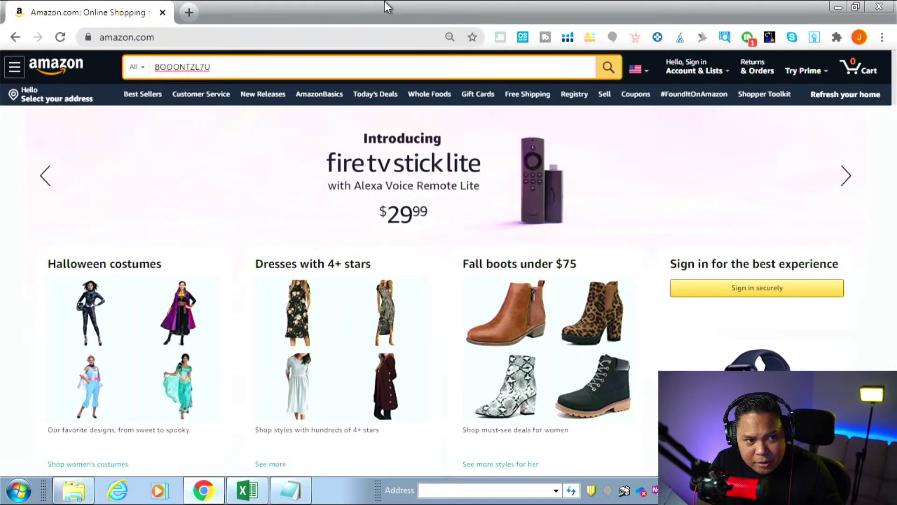
key(Return)
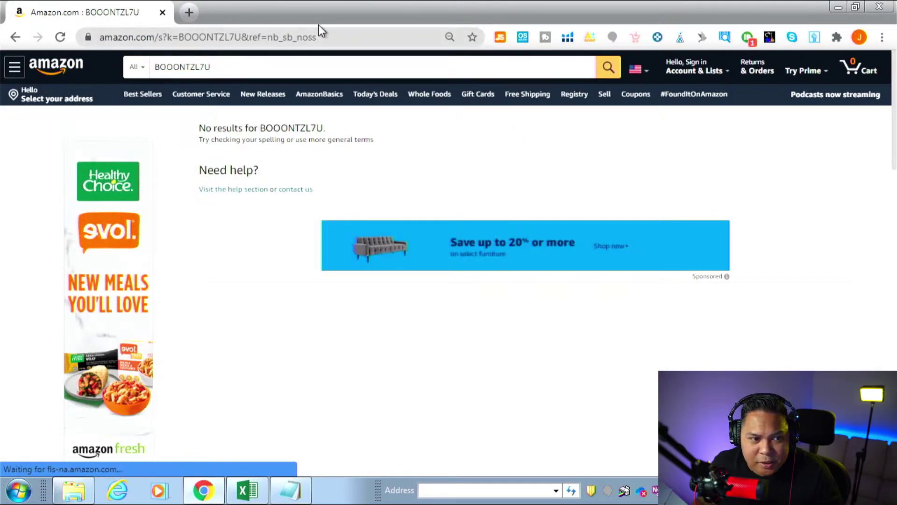
- Copy row 12's ASIN B00P2SKZL4 from Excel and search Google for it in Chrome
key(alt+Tab)
key(Down)
key(ctrl+c)
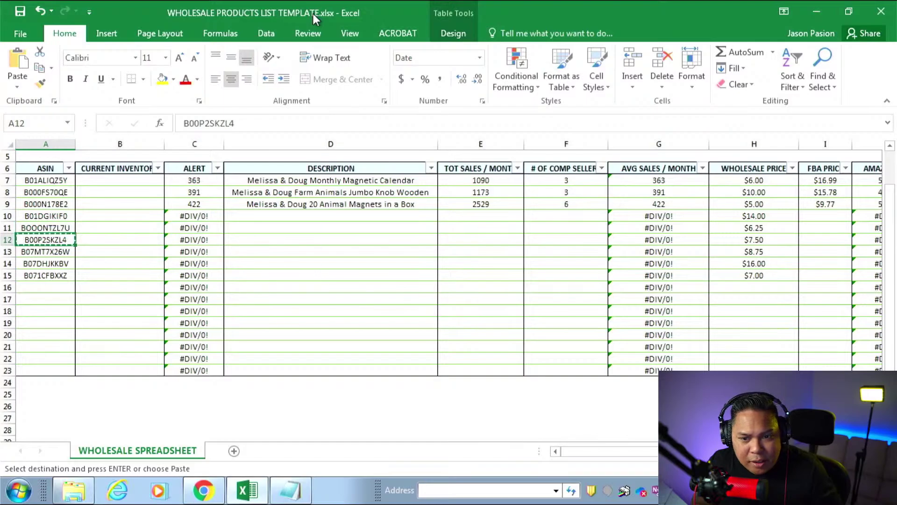
key(alt+Tab)
key(ctrl+l)
key(ctrl+v)
key(Return)
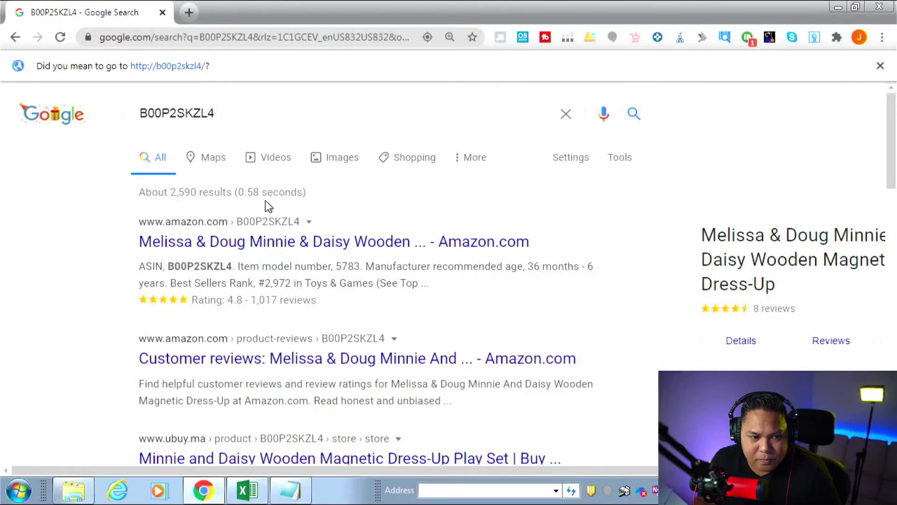
- Open the Amazon listing for B00P2SKZL4 from the Google search results
middle_click(225, 237)
click(262, 3)
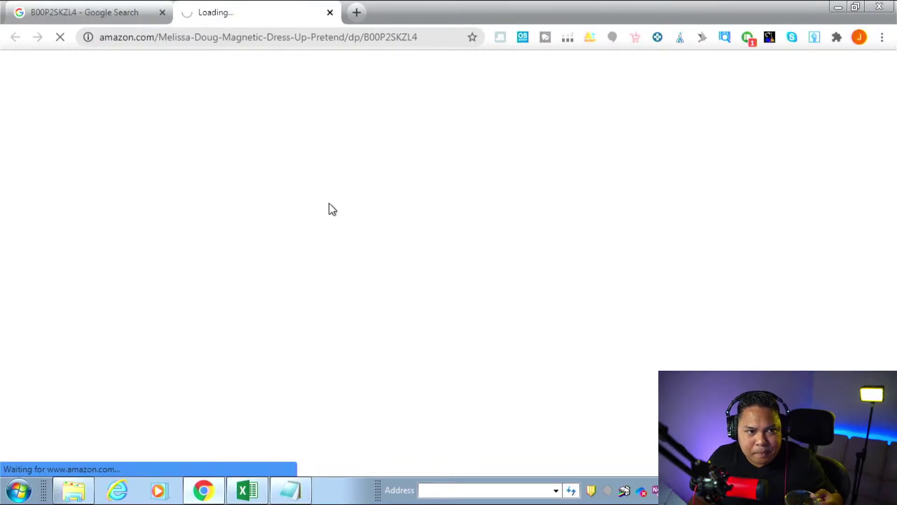
click(330, 13)
click(317, 246)
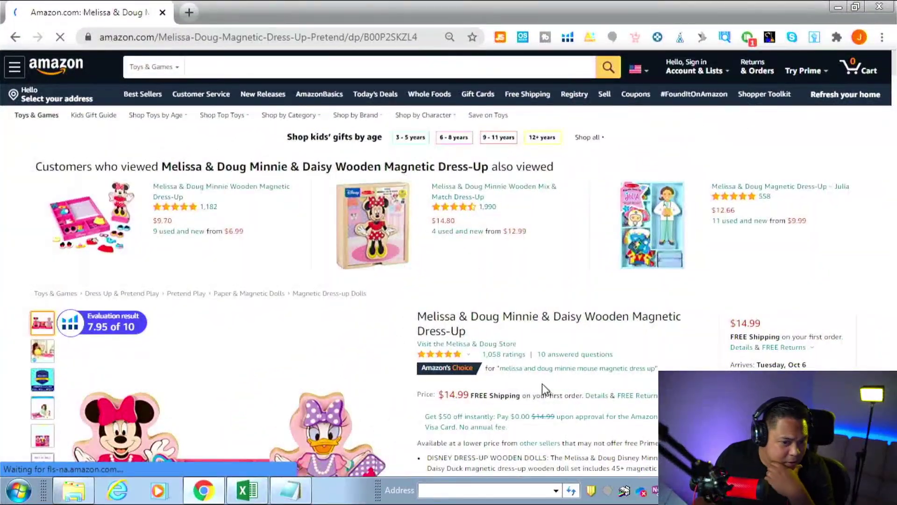
- Examine the listing's offers and its one-year Keepa chart for price, sales rank and offer count history
scroll(543, 383, down, 3)
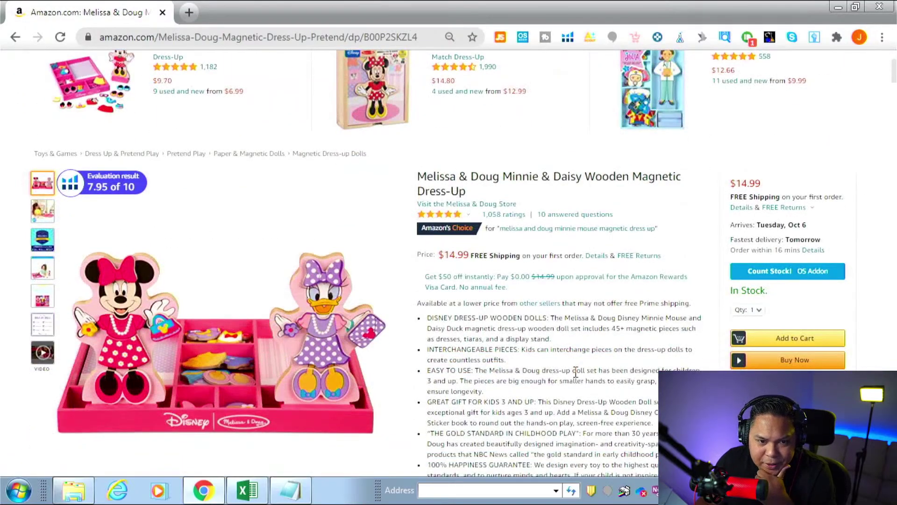
scroll(597, 324, down, 3)
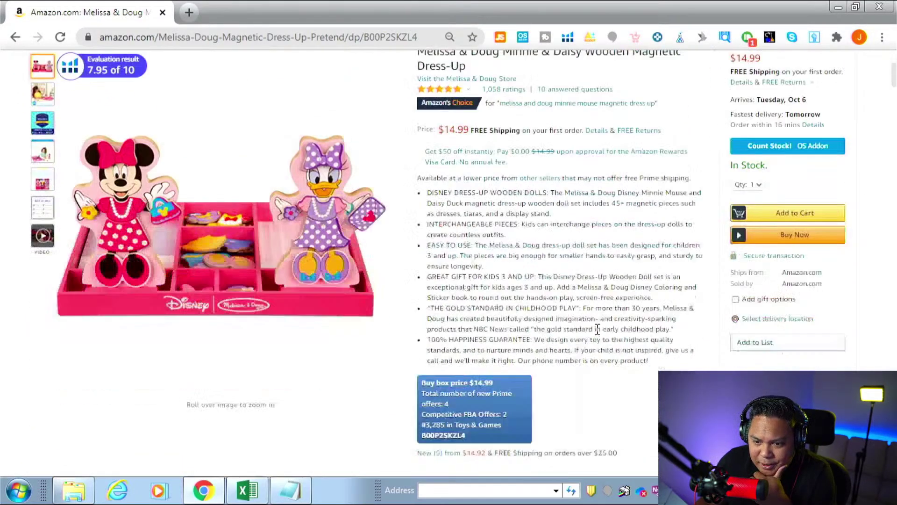
scroll(451, 322, down, 10)
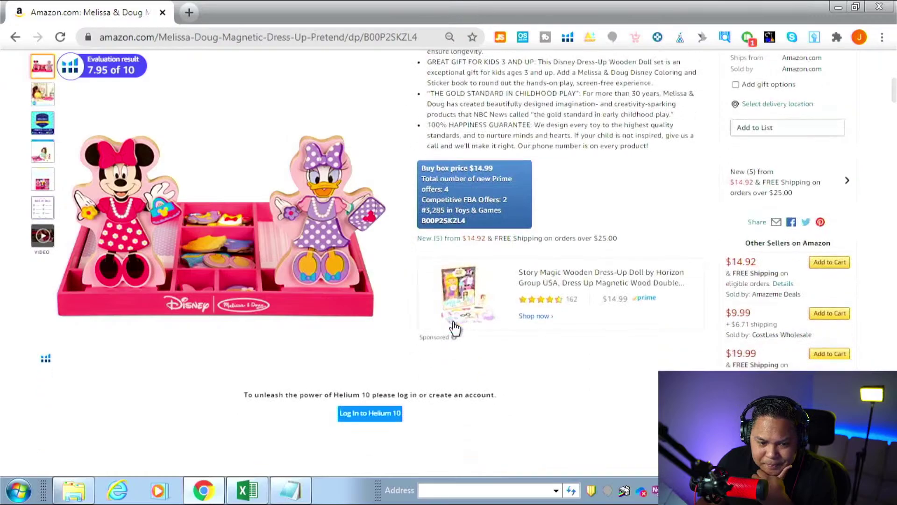
scroll(541, 329, down, 2)
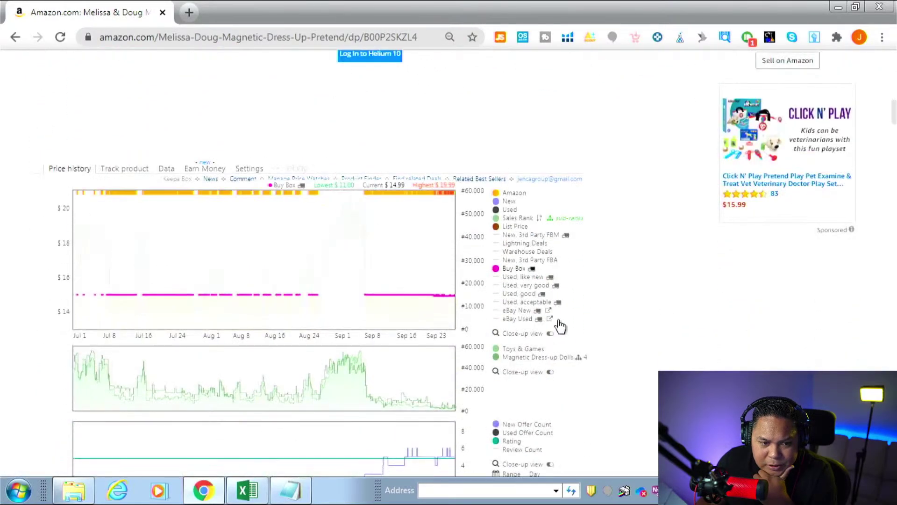
scroll(644, 360, down, 2)
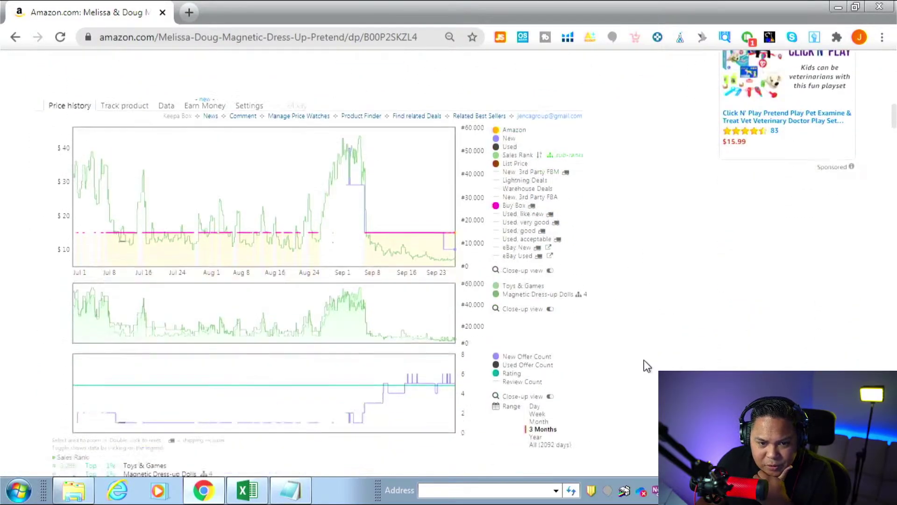
click(536, 435)
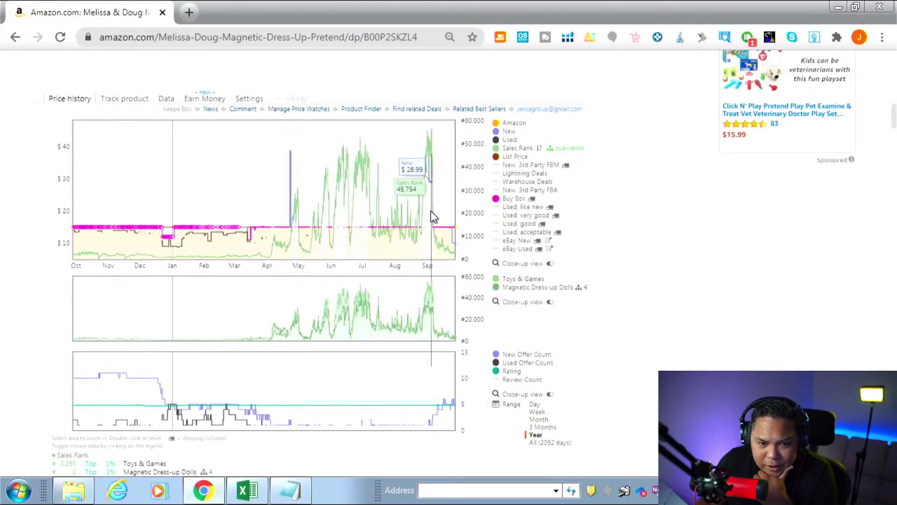
mouse_move(454, 212)
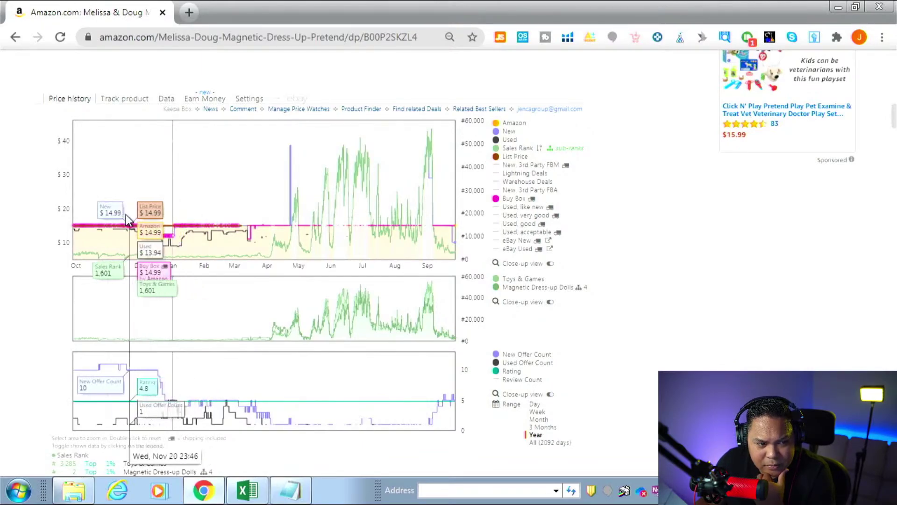
scroll(705, 184, up, 15)
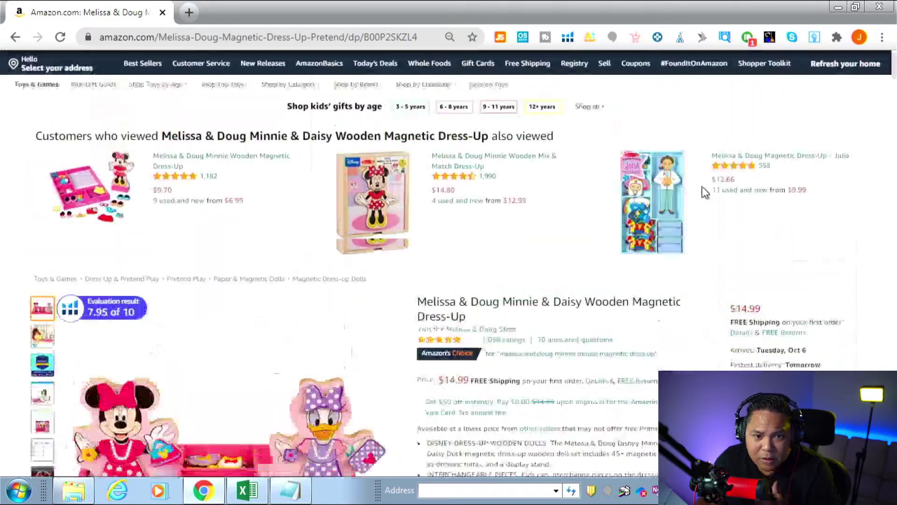
- Switch to Excel and enter 11.99 as row 12's FBA price
key(alt+Tab)
key(Right)
key(Right)
key(Right)
key(Right)
key(Right)
key(Right)
key(Right)
key(Right)
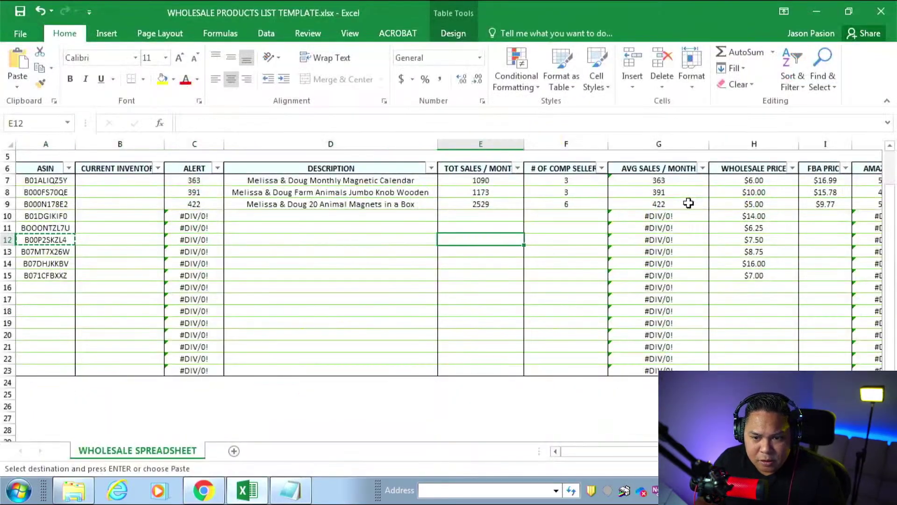
text(11.99)
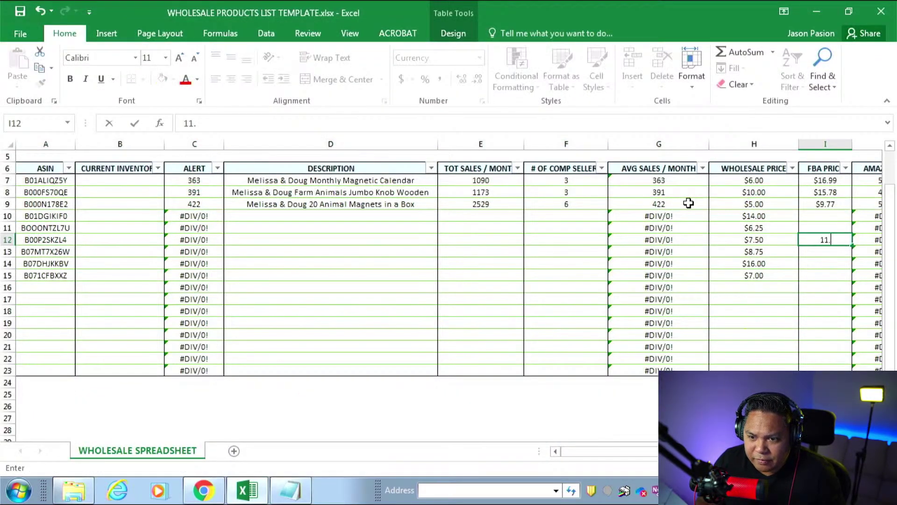
key(Left)
- Copy the product title from the Amazon listing in Chrome and paste it into Notepad
key(Left)
key(Left)
key(Left)
key(Left)
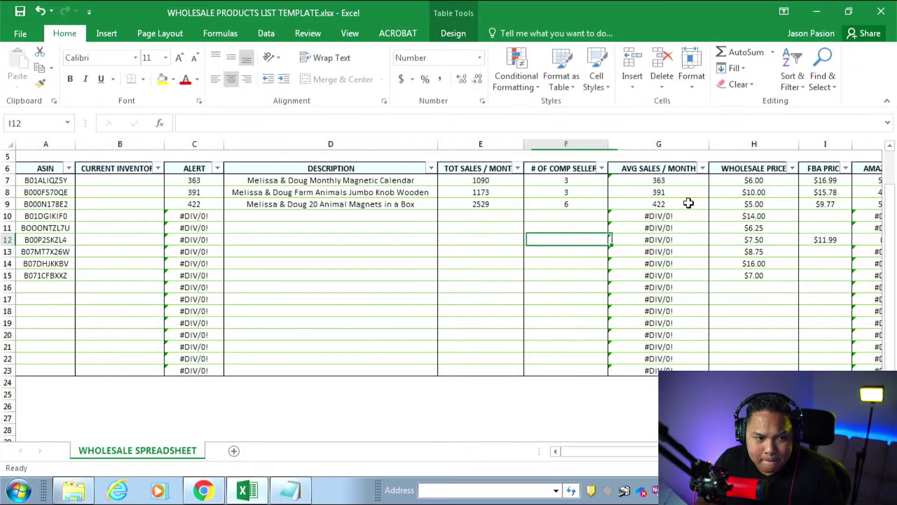
key(alt+Tab)
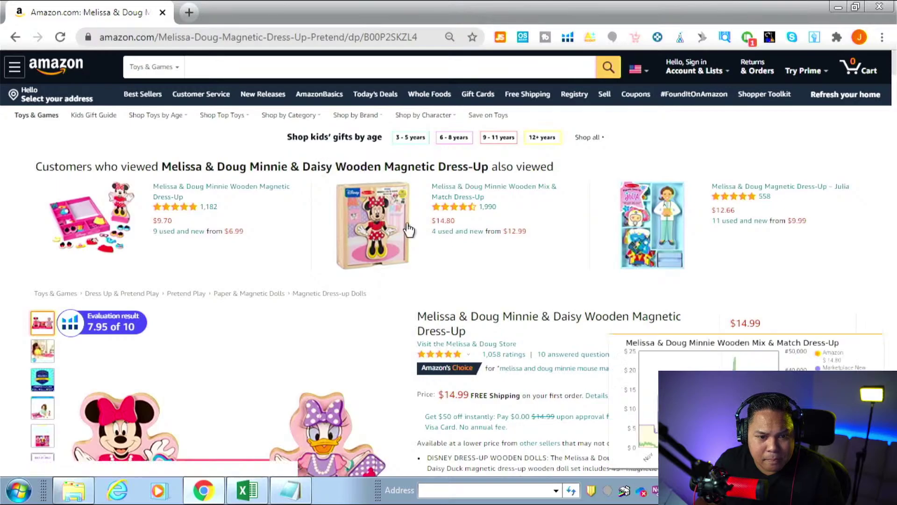
triple_click(489, 315)
key(alt+Tab)
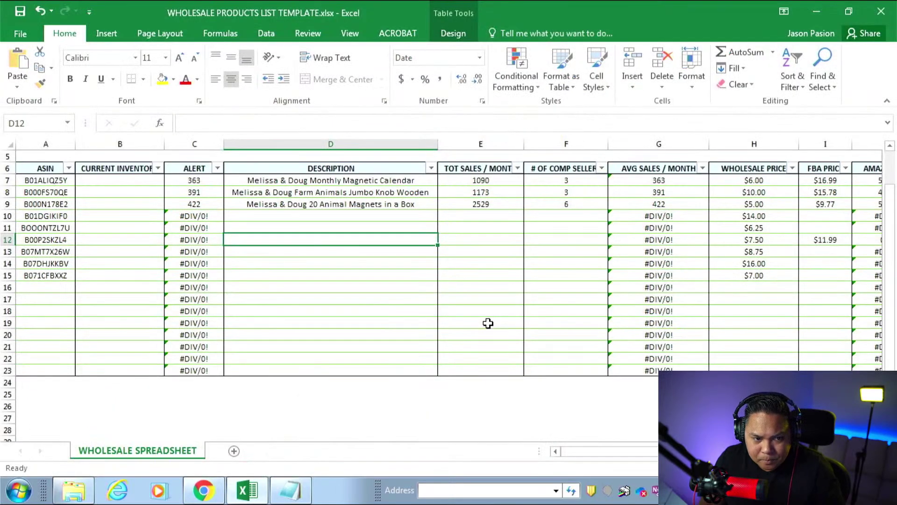
key(alt+Tab)
key(ctrl+v)
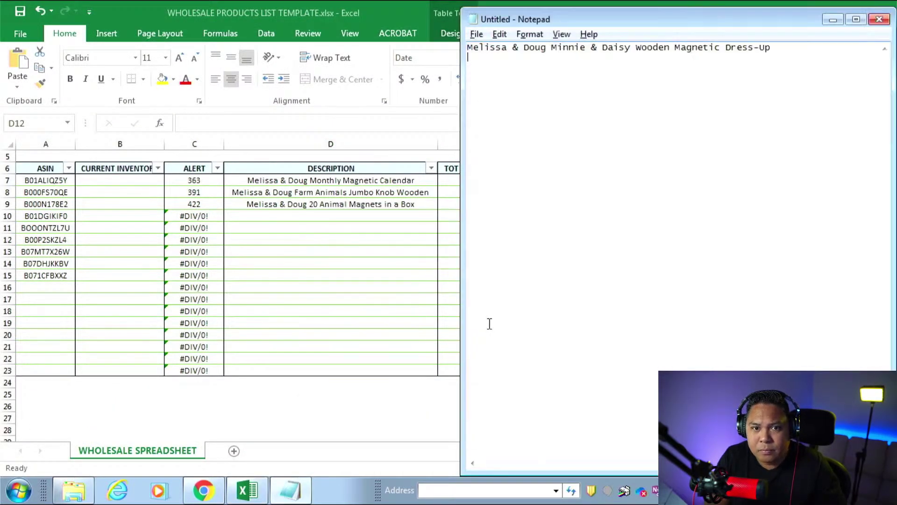
- Copy the title from Notepad and paste "Melissa & Doug Minnie & Daisy Wooden Magnetic Dress-Up" as row 12's description in Excel
key(ctrl+a)
key(ctrl+c)
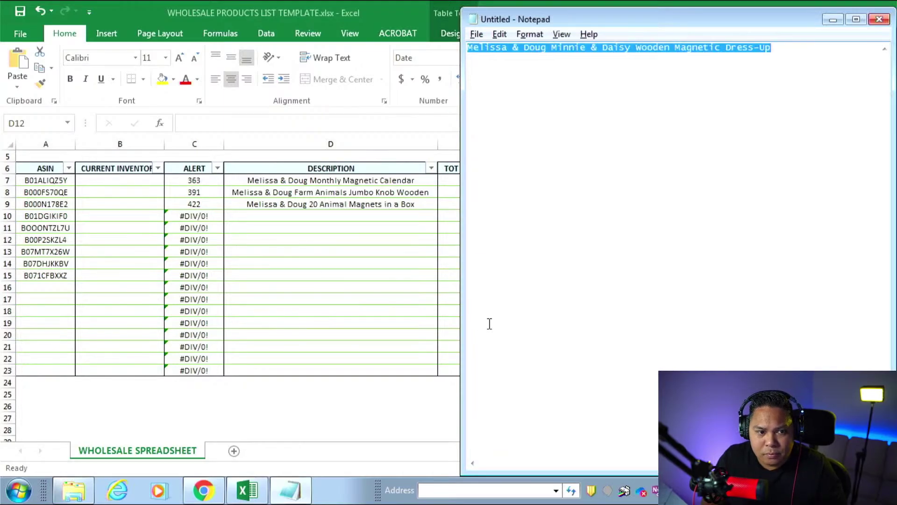
key(alt+Tab)
key(ctrl+v)
key(Tab)
key(Left)
key(Tab)
- Return to the listing in Chrome and check the product's monthly sales with the JungleScout extension
key(alt+Tab)
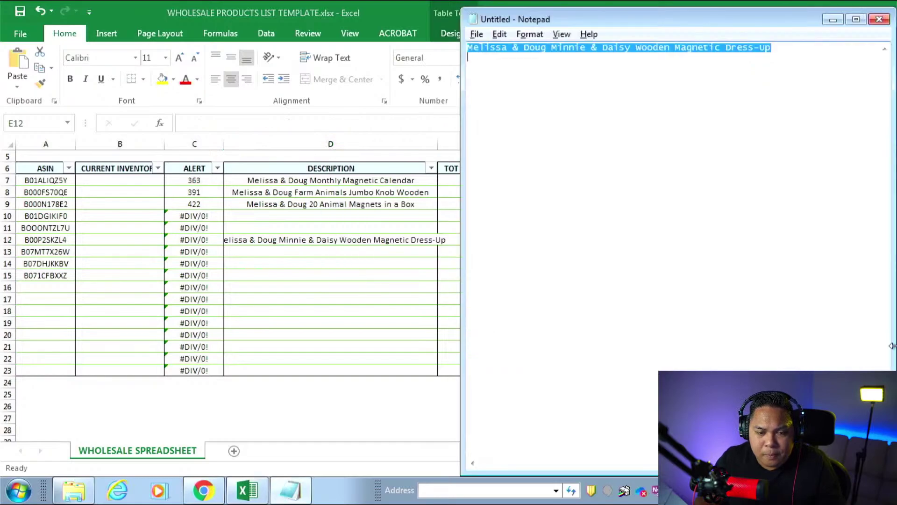
click(386, 449)
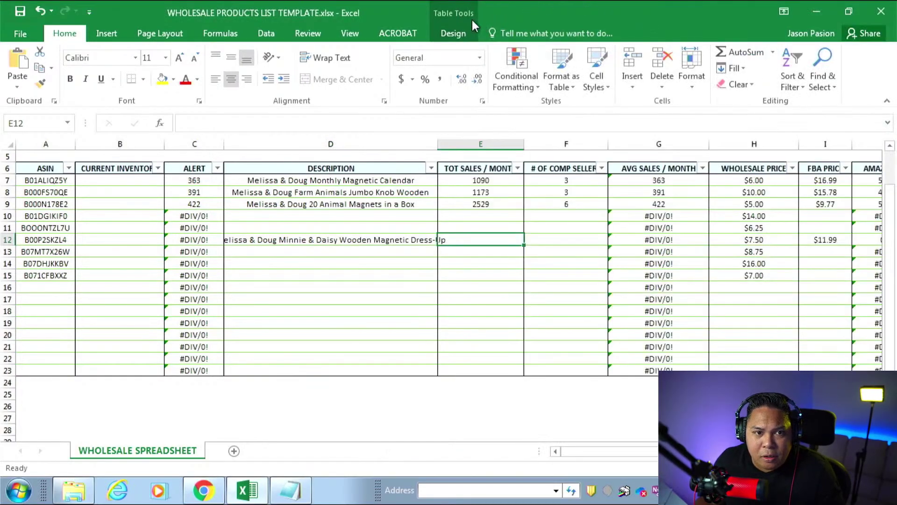
key(alt+Tab)
key(alt+Tab)
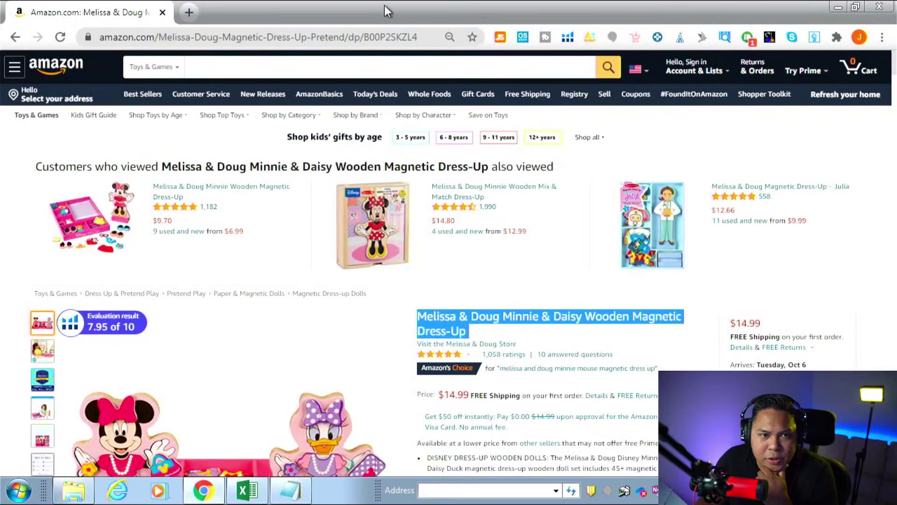
click(500, 38)
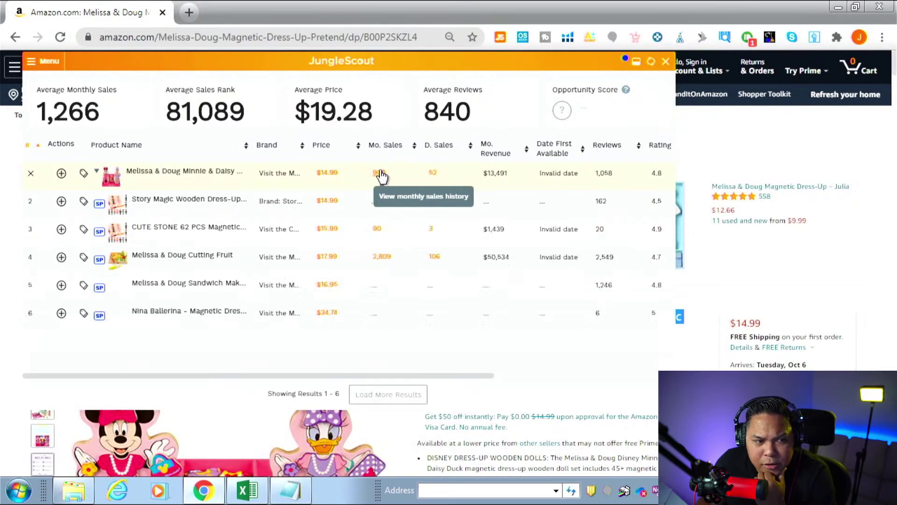
click(665, 62)
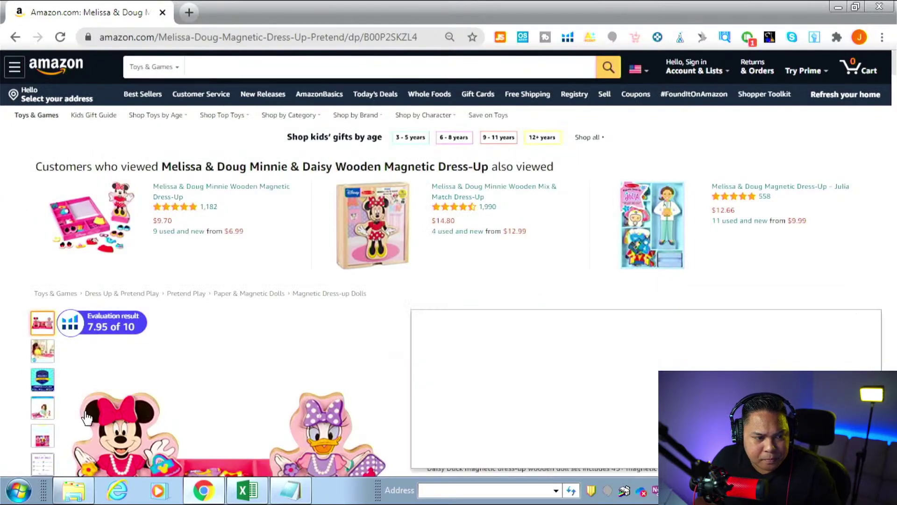
- Search the listing page for "best seller" and copy the Toys & Games Best Sellers Rank number
scroll(74, 411, down, 3)
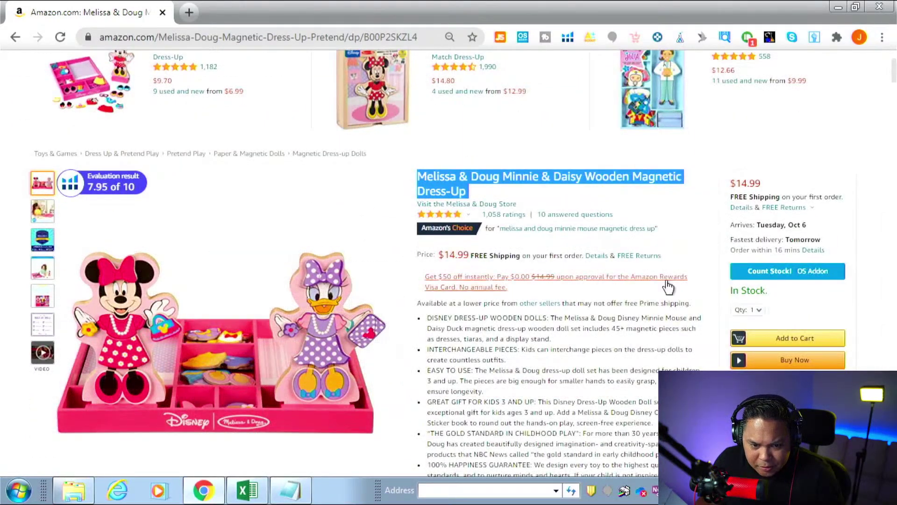
key(ctrl+f)
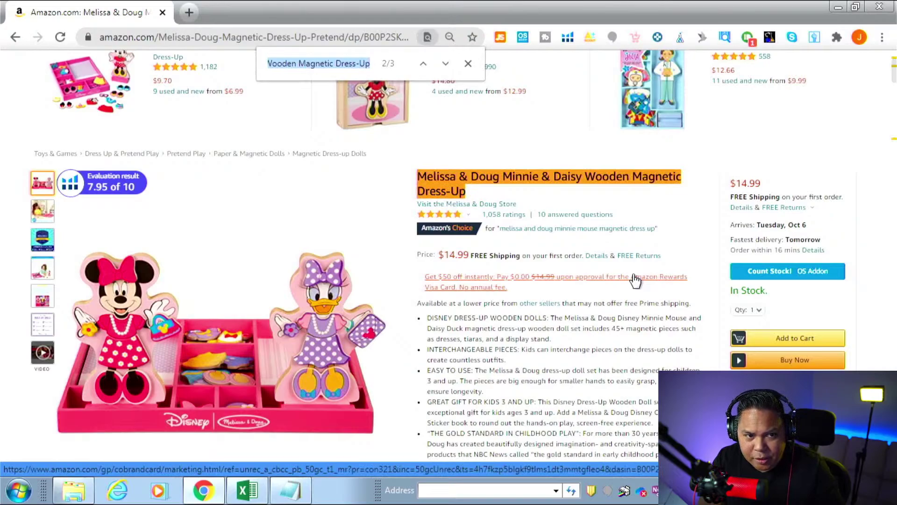
text(best seller)
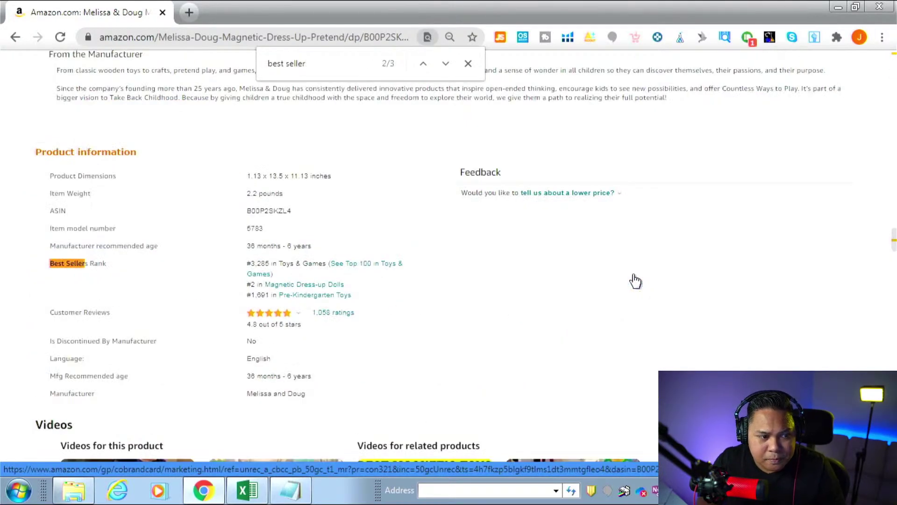
double_click(263, 263)
key(ctrl+c)
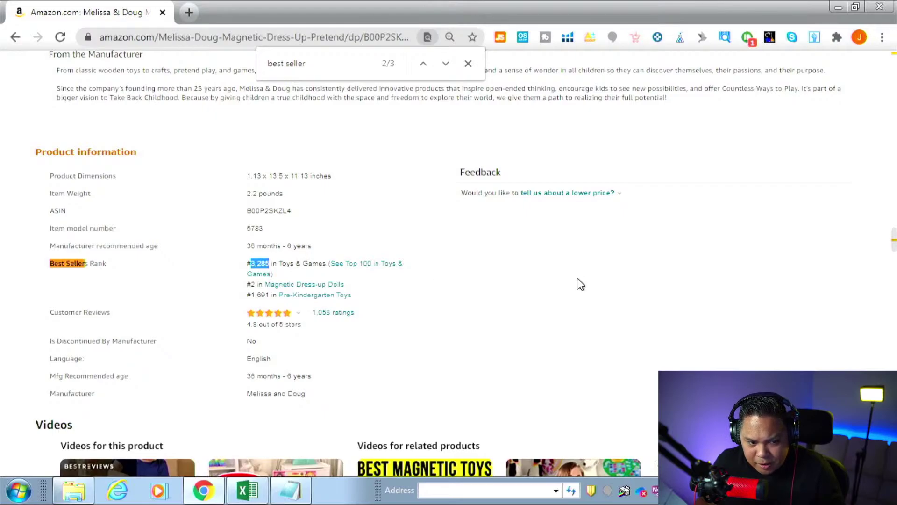
- Open the JungleScout sales estimator in a new tab and paste 3,285 as the Best Seller's Rank Number
key(ctrl+t)
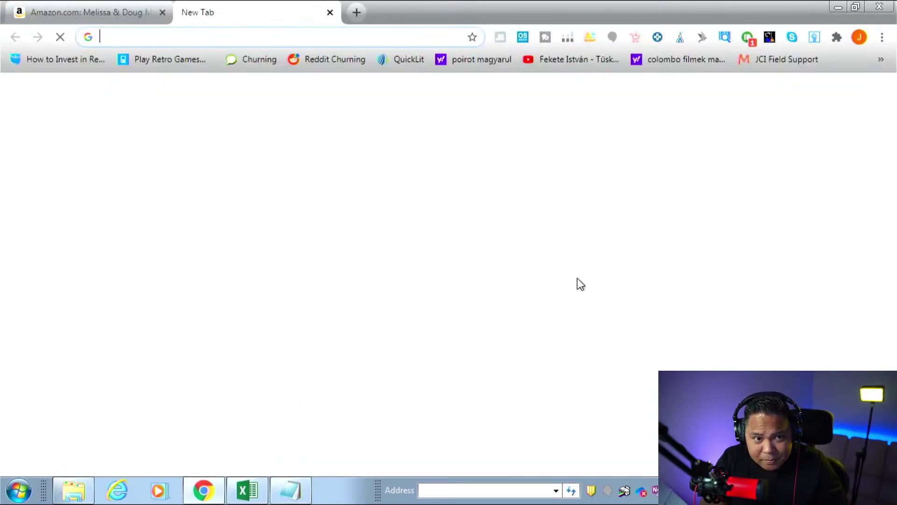
text(jungle)
key(Return)
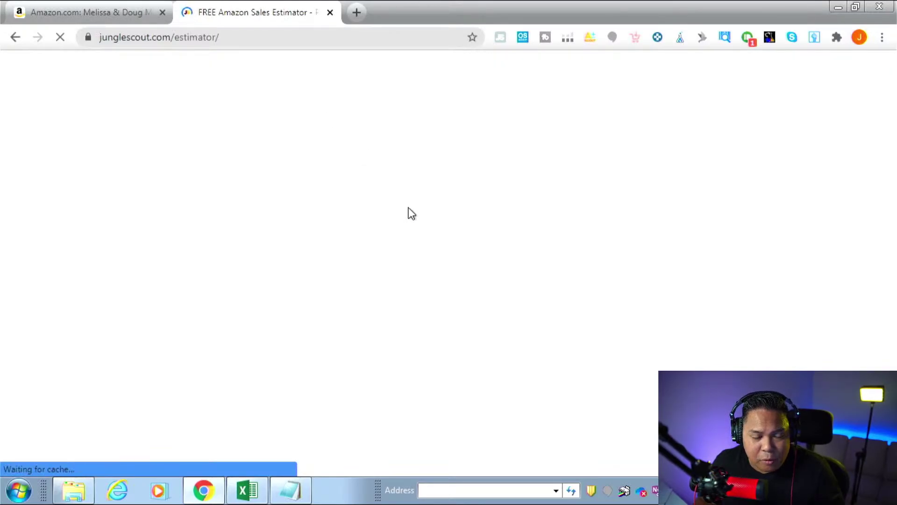
scroll(654, 299, down, 3)
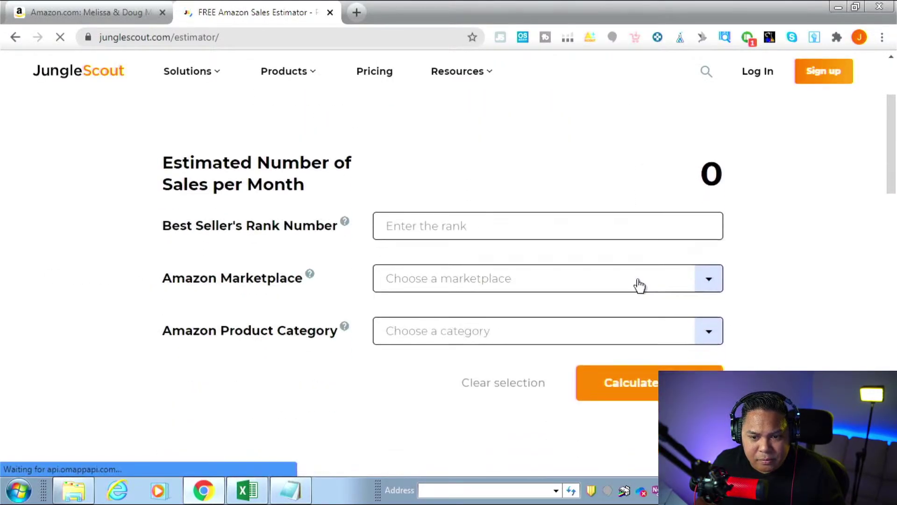
click(580, 233)
key(ctrl+v)
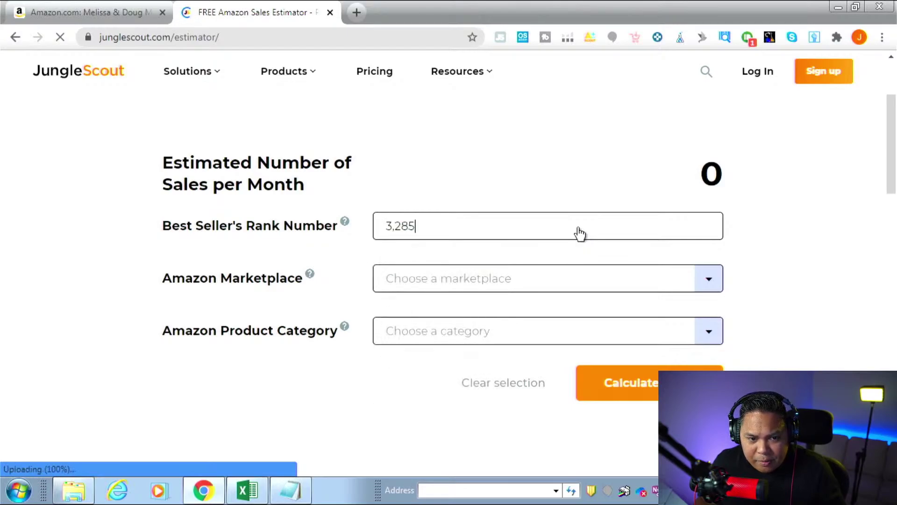
- Set the estimator's marketplace to United States of America and its category to Toys & Games after checking the category on the listing
click(633, 286)
click(561, 312)
click(533, 337)
scroll(780, 360, down, 4)
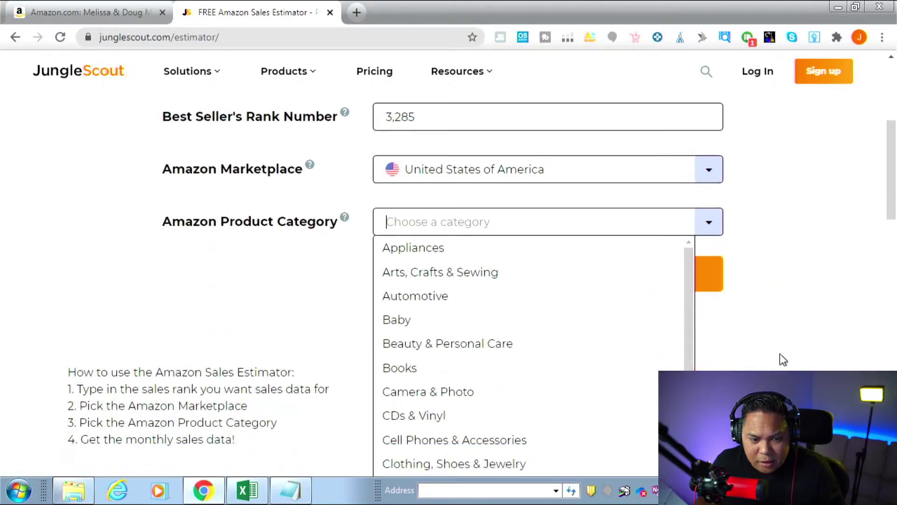
scroll(581, 310, down, 3)
key(alt+Tab)
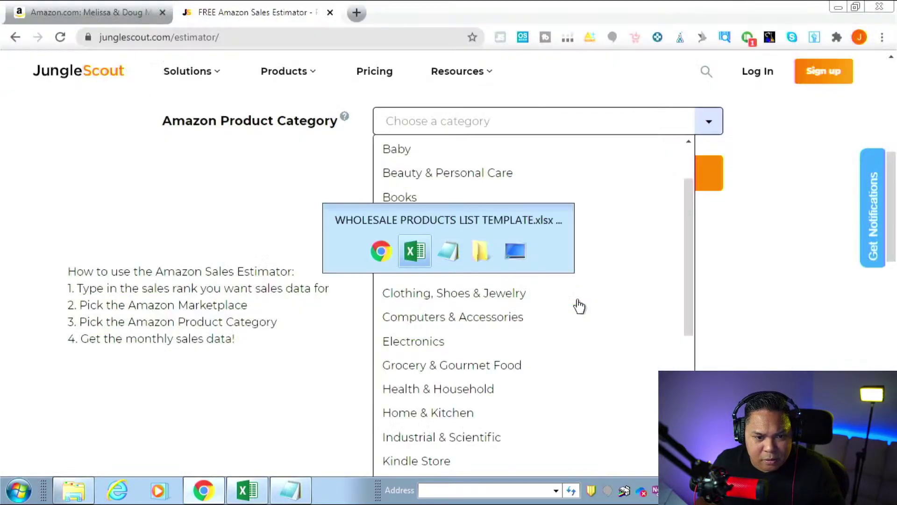
key(alt+shift+Tab)
key(ctrl+shift+Tab)
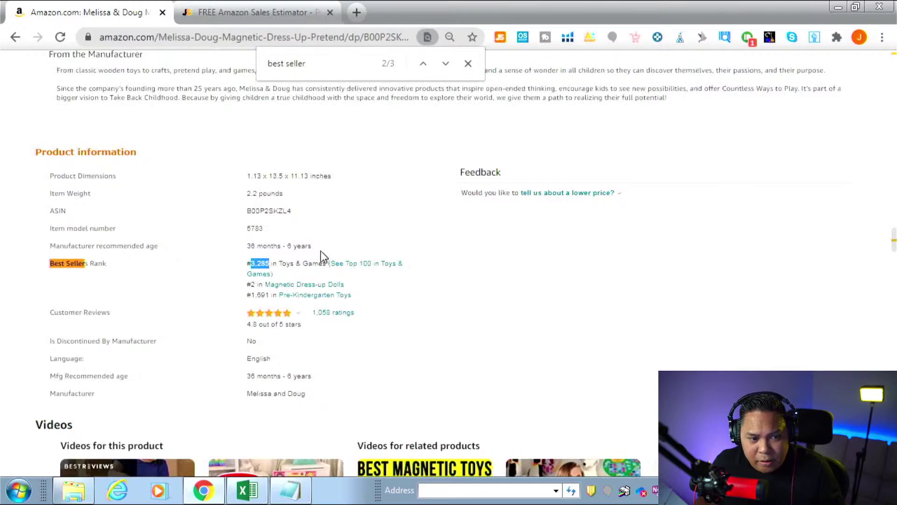
click(275, 10)
scroll(569, 314, down, 1)
scroll(569, 314, down, 5)
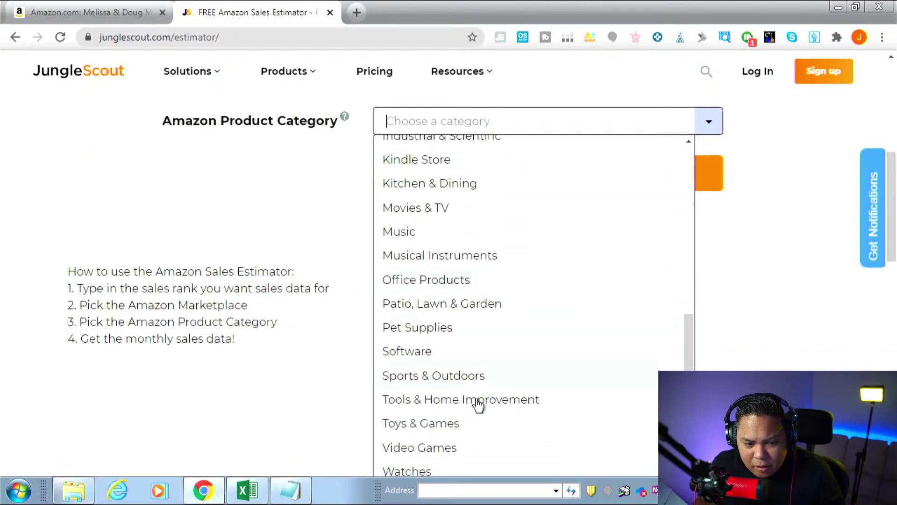
click(445, 426)
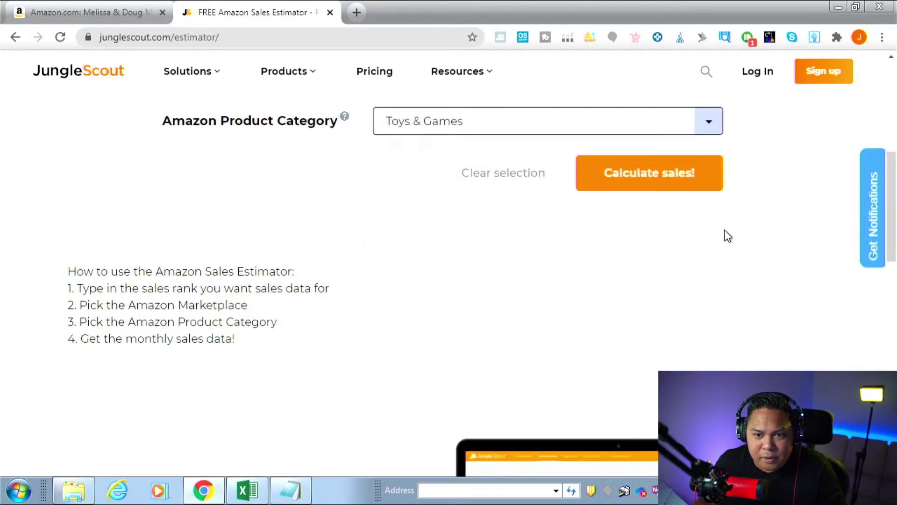
- Calculate the estimated monthly sales for rank 3,285 in Toys & Games on the United States marketplace
scroll(720, 243, up, 5)
click(623, 386)
scroll(730, 324, up, 2)
scroll(745, 285, down, 3)
scroll(736, 182, up, 1)
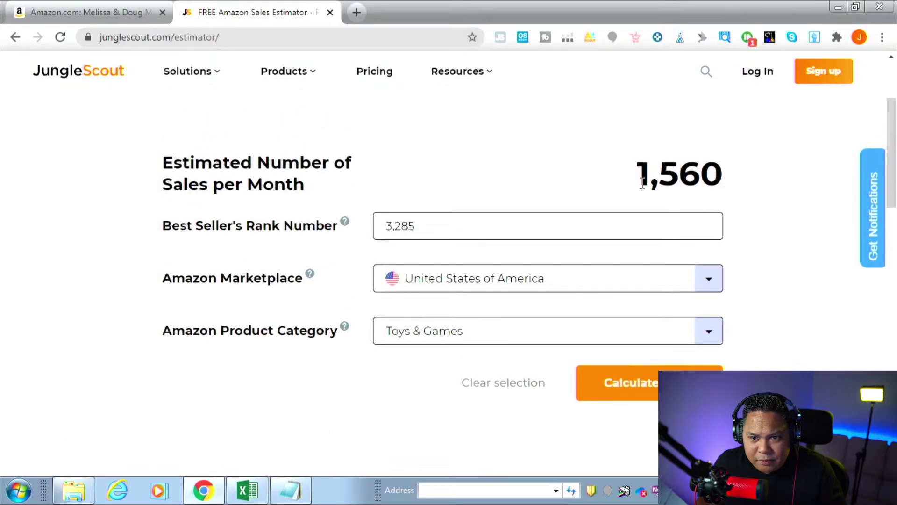
- Return to the Amazon listing and recheck the Minnie & Daisy dress-up set's monthly sales with the JungleScout extension
key(alt+Tab)
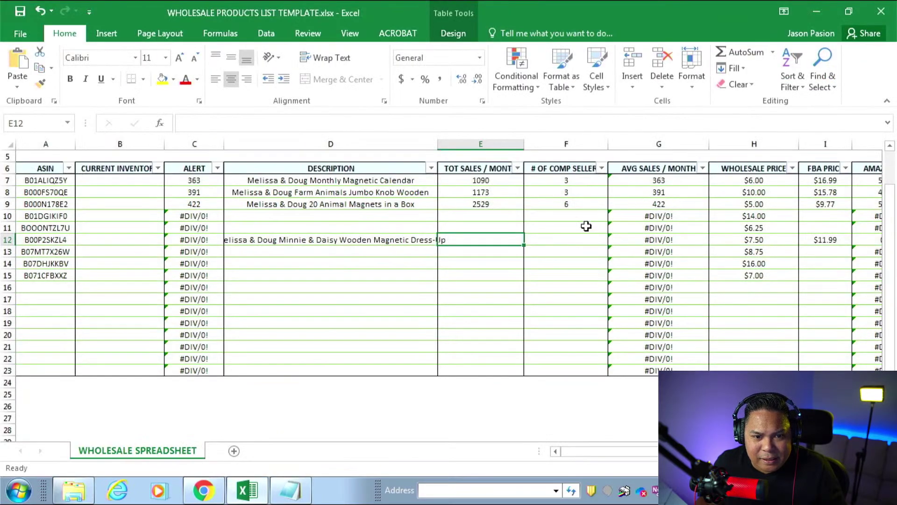
key(alt+Tab)
click(136, 11)
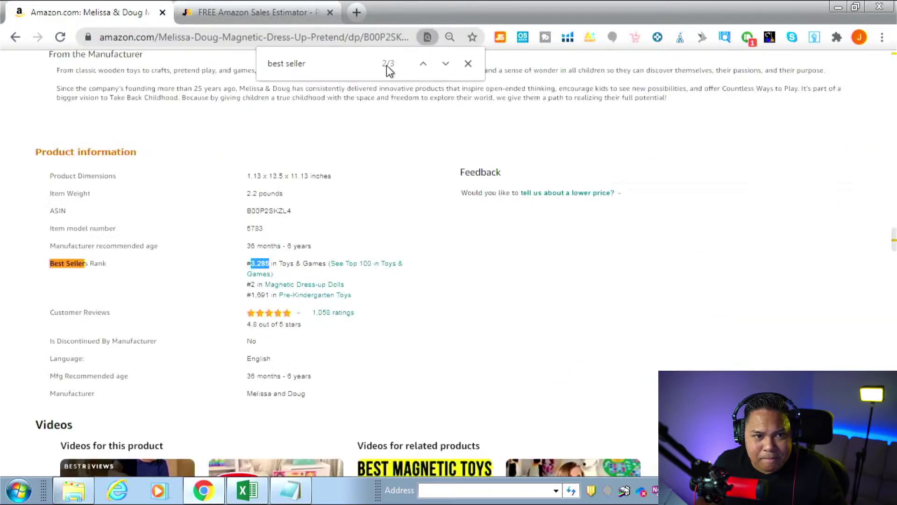
click(500, 37)
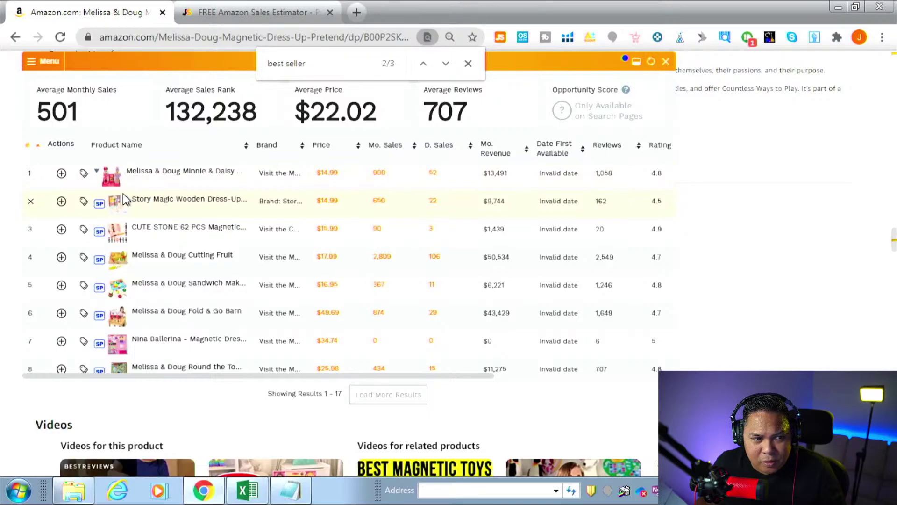
mouse_move(114, 186)
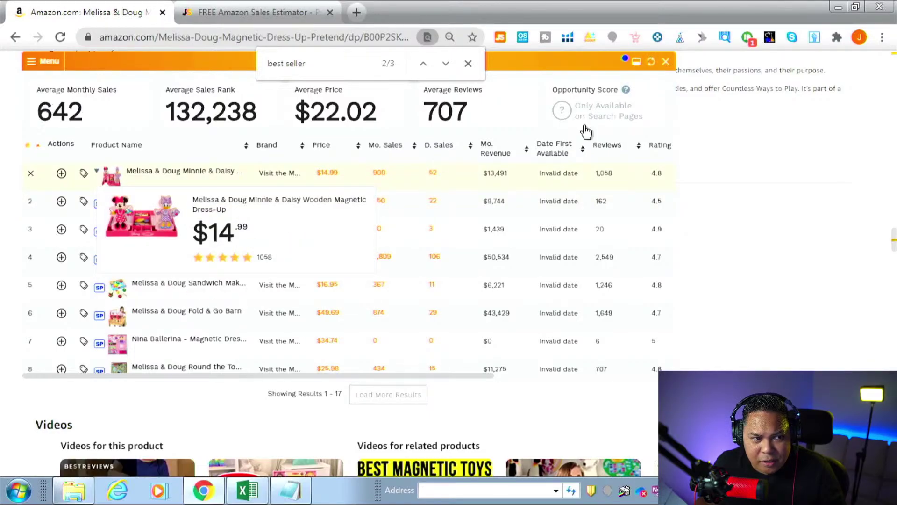
click(666, 61)
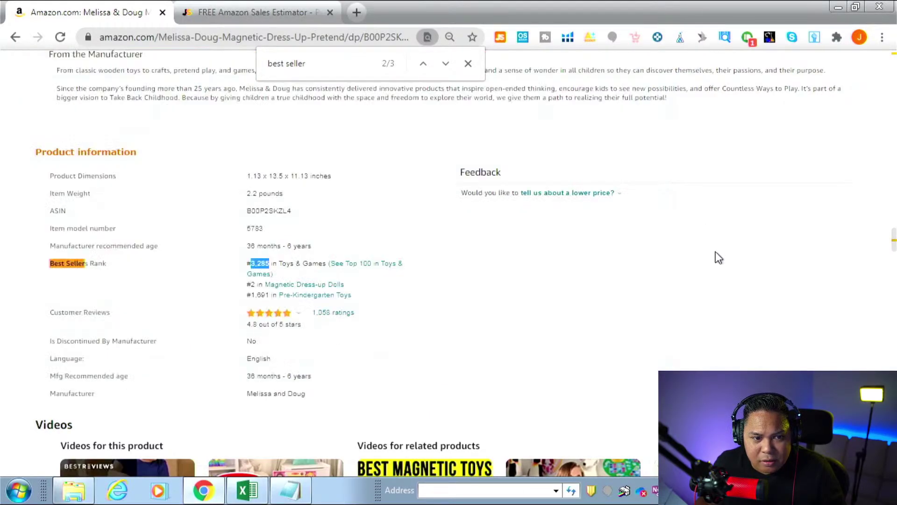
- Review the listing's offers against the spreadsheet row and the sales estimator, and return to the Amazon listing
scroll(733, 263, up, 20)
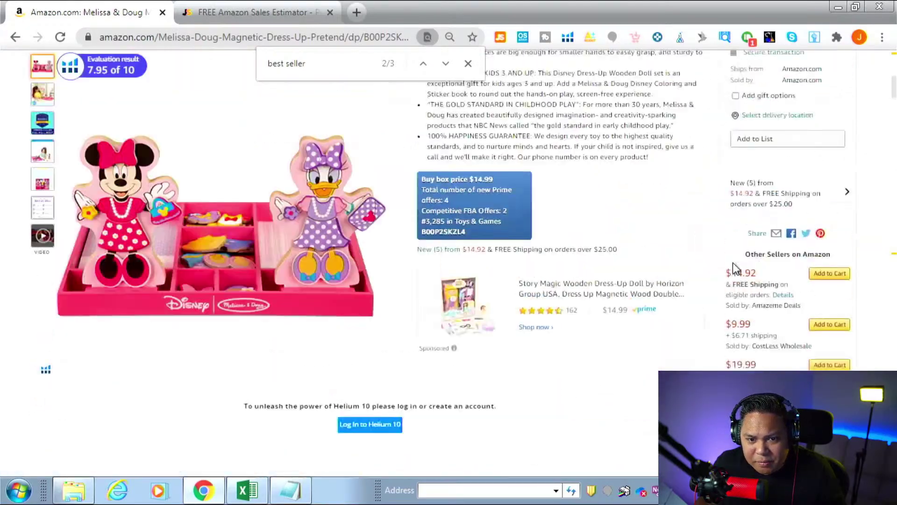
key(alt+Tab)
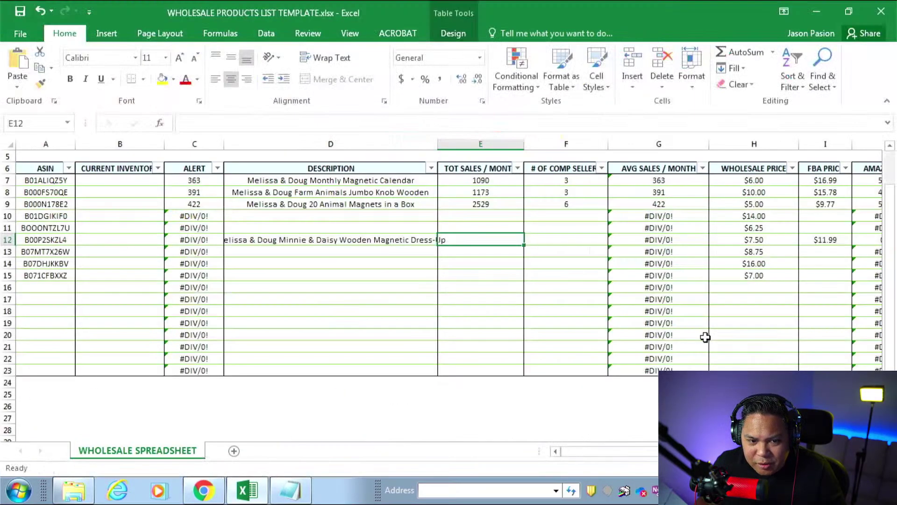
key(alt+Tab)
click(303, 7)
click(130, 6)
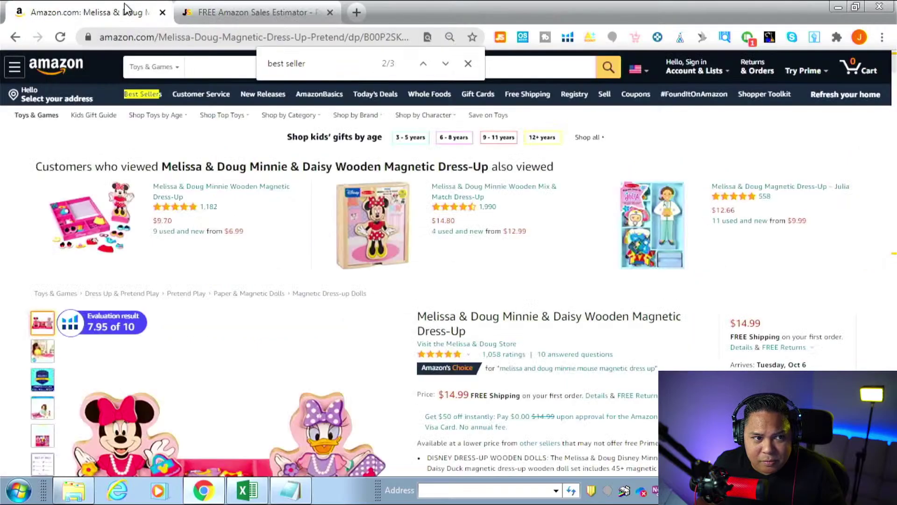
- In the Excel wholesale list, enter 1200 total monthly sales and 3 competing sellers for the Minnie & Daisy Magnetic Dress-Up row
key(alt+Tab)
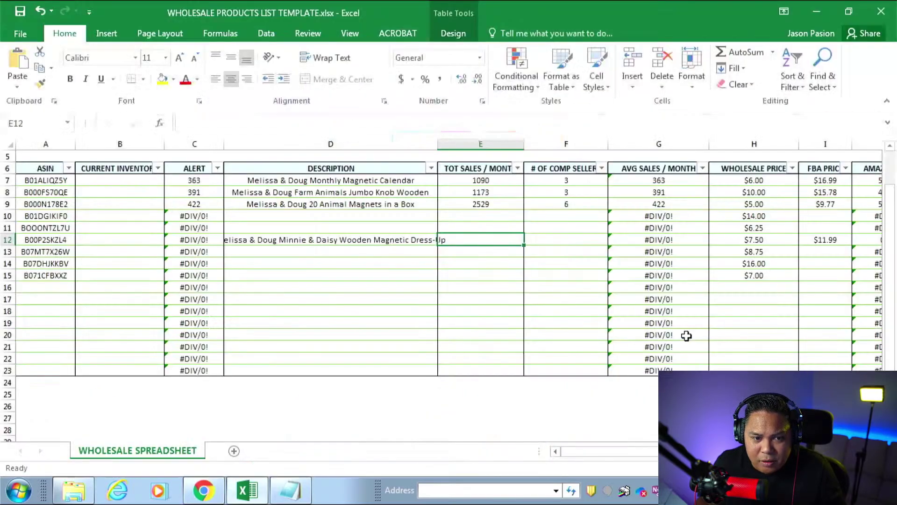
text(1200)
key(alt+Tab)
scroll(579, 277, down, 6)
key(alt+Tab)
text(3)
key(Tab)
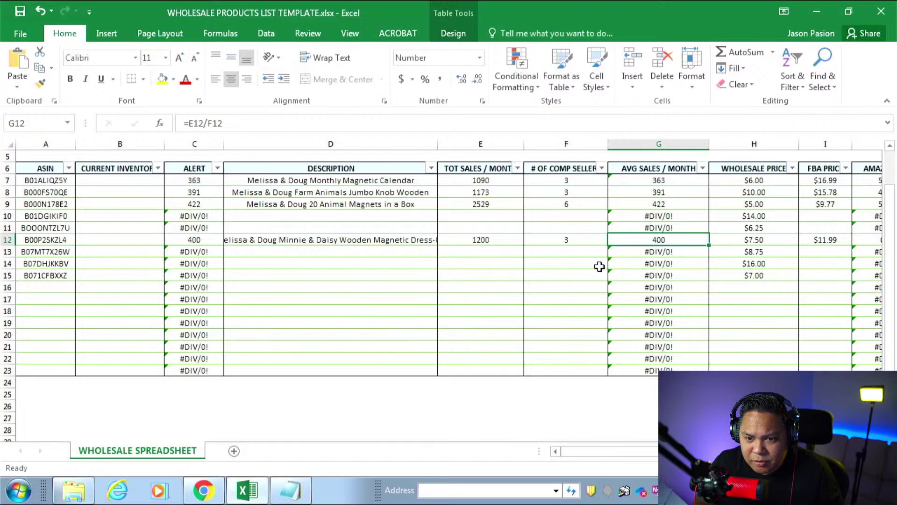
- Switch to the product's Amazon page in Chrome and run the AMZScout FBA calculator on it
key(Tab)
key(Tab)
key(Tab)
key(Left)
key(Left)
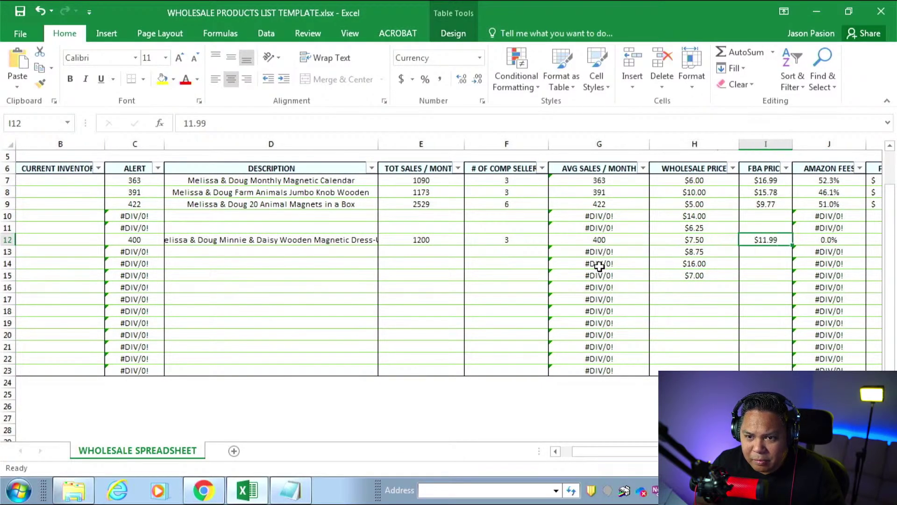
key(Right)
key(Right)
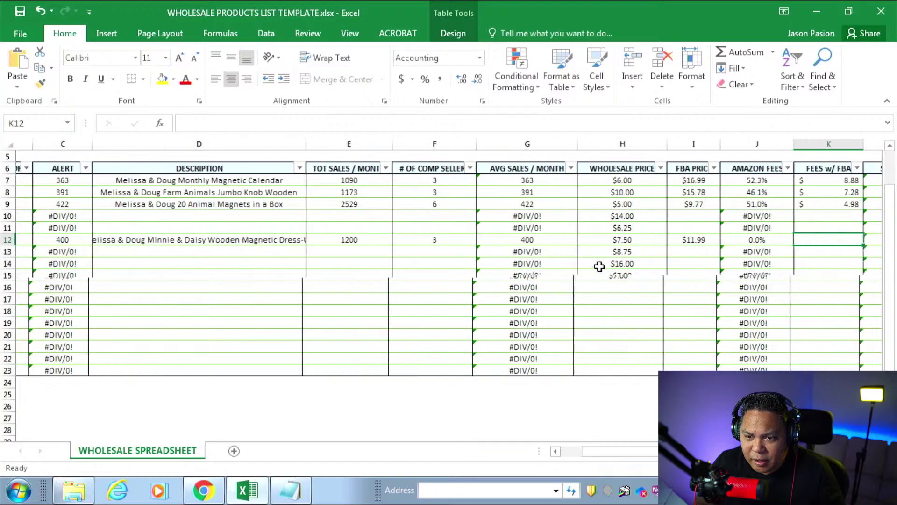
key(alt+Tab)
scroll(606, 302, up, 5)
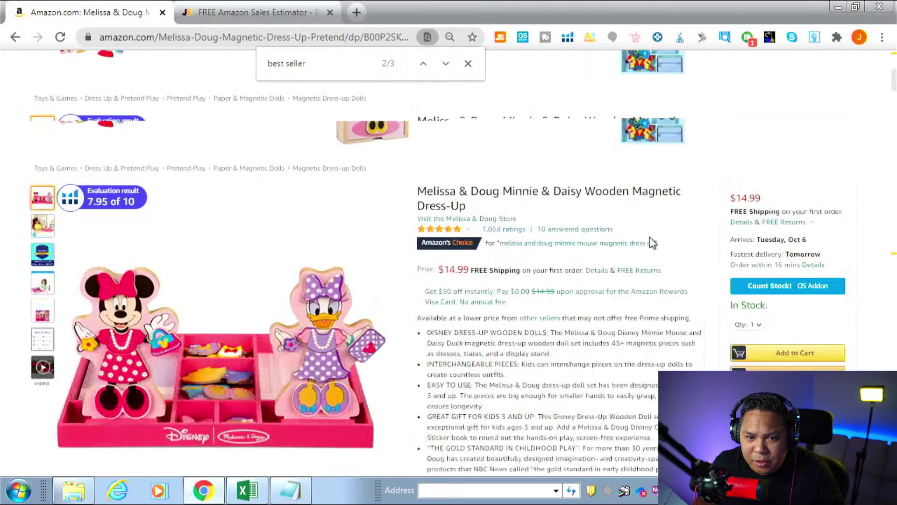
click(590, 37)
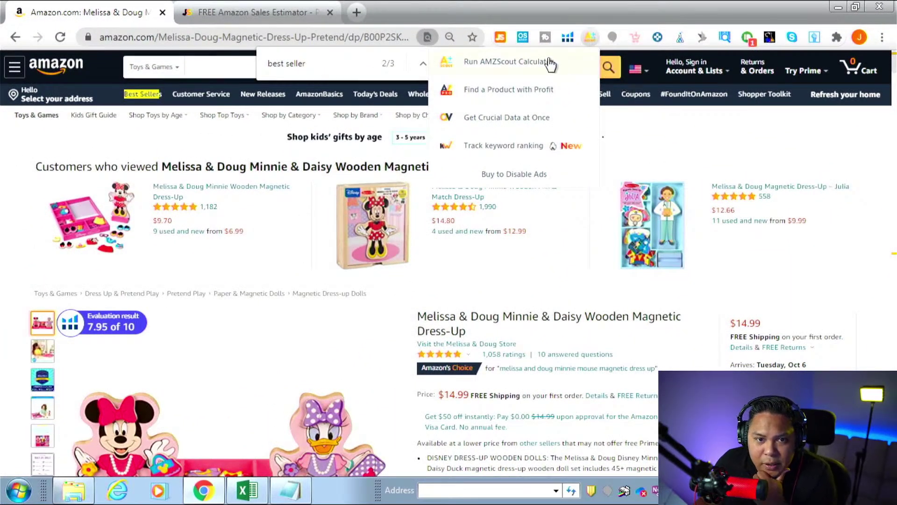
click(529, 66)
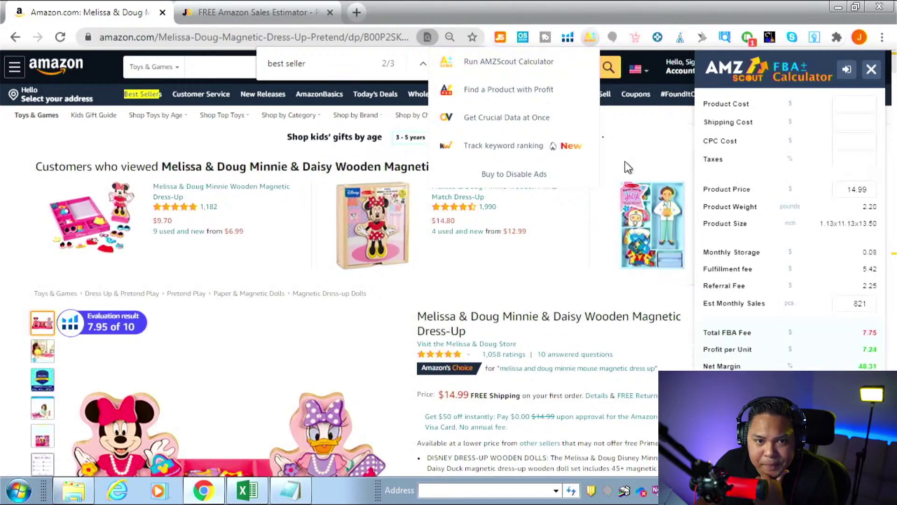
- Set the calculator's product cost to 7.50, matching the wholesale price in the spreadsheet, and the shipping cost to .25
click(840, 103)
key(alt+Tab)
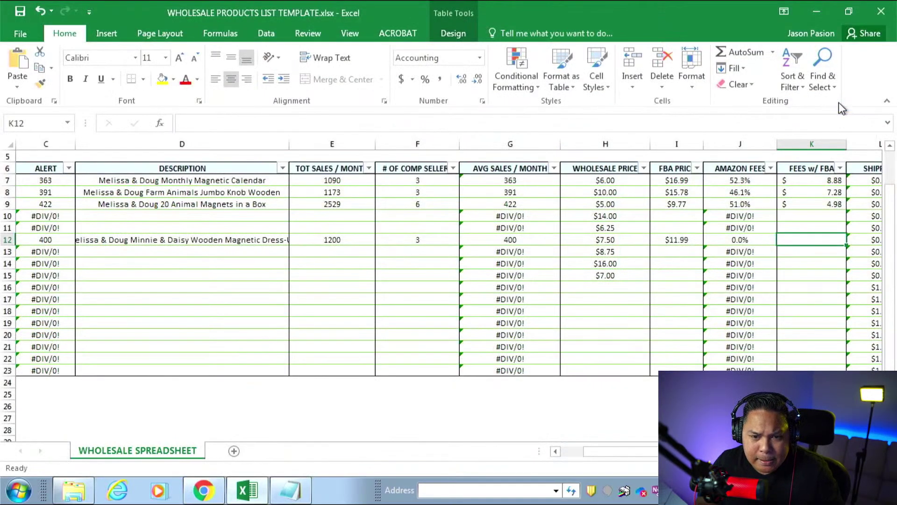
key(Left)
key(Left)
key(Left)
key(alt+Tab)
text(7)
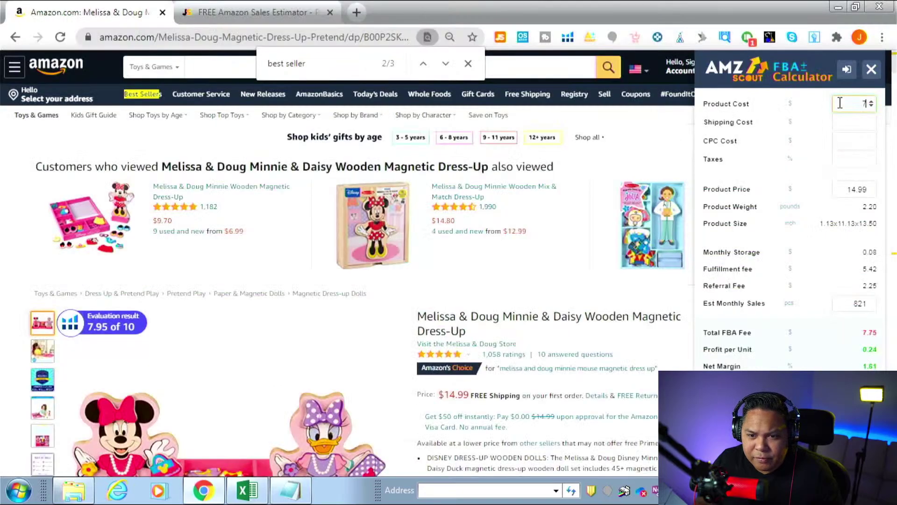
text(.5)
key(Tab)
text(.25)
- Set the calculator's product price to 11.99, matching the FBA price in the spreadsheet
key(Tab)
key(Tab)
key(Tab)
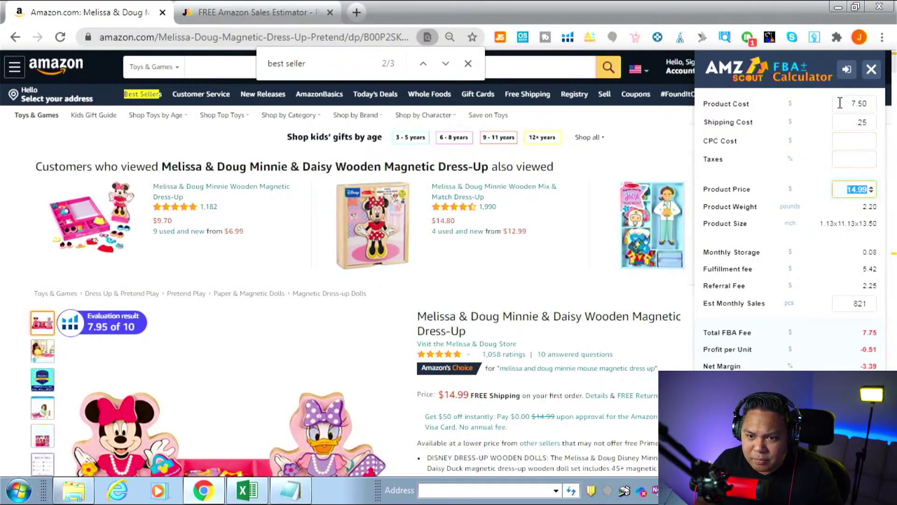
key(alt+Tab)
key(alt+Tab)
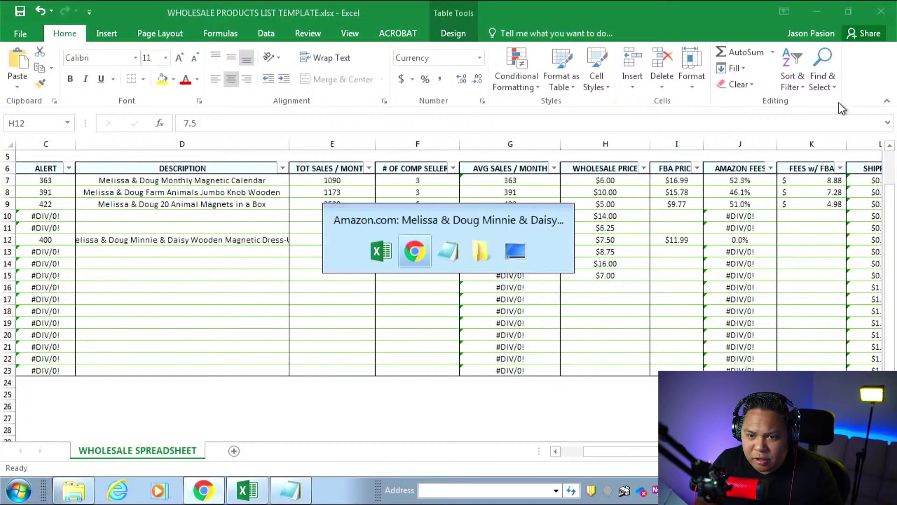
text(11.99)
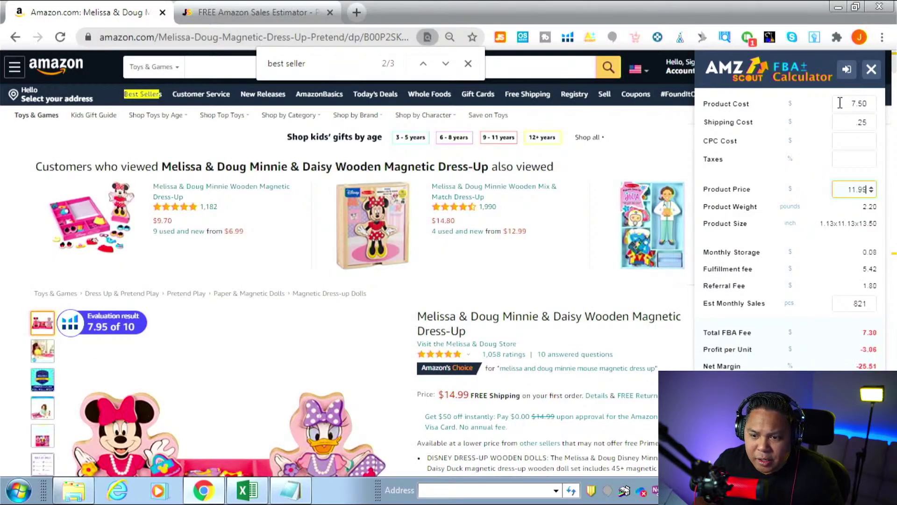
- In the Excel list, enter 7.30 as the FBA fees for the Minnie & Daisy Magnetic Dress-Up row
key(alt+Tab)
key(Right)
key(Right)
key(Right)
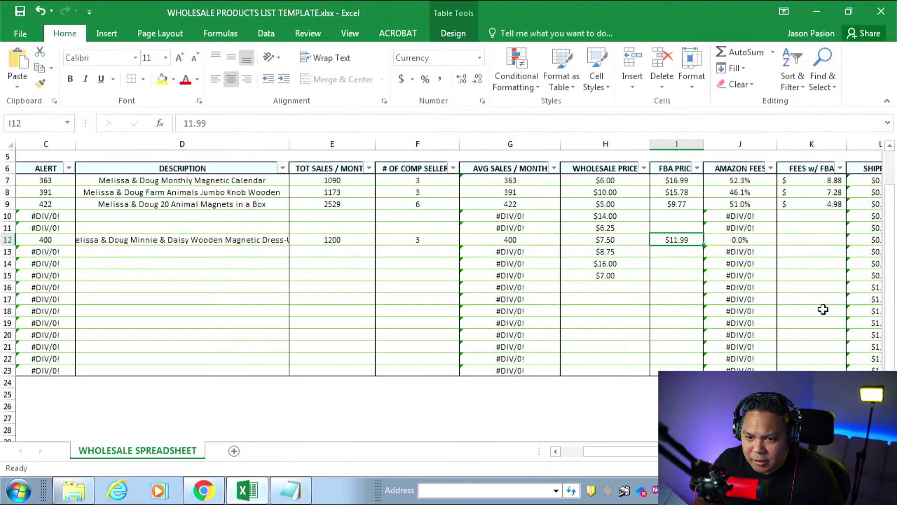
text(7.30)
key(Tab)
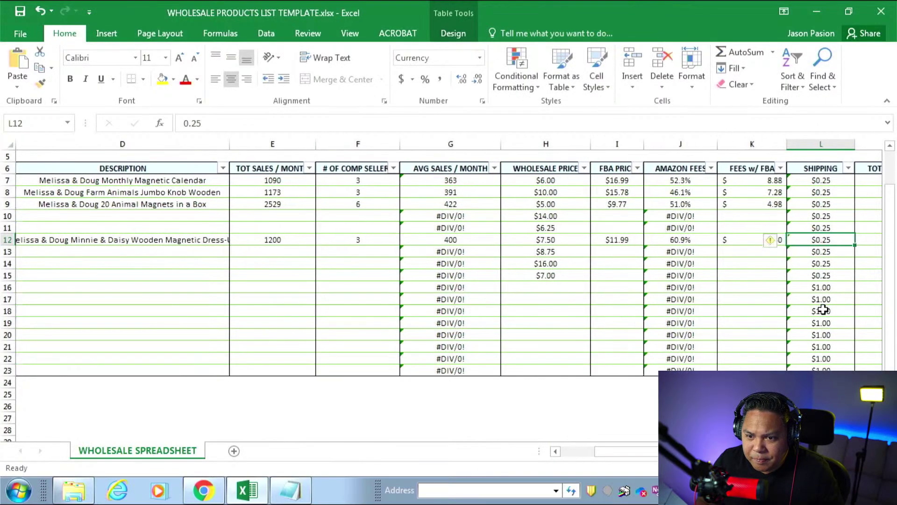
- Examine row 12's calculated expense, profit per item, ROI, monthly investment and total profit columns
key(Right)
key(Right)
scroll(823, 309, right, 2)
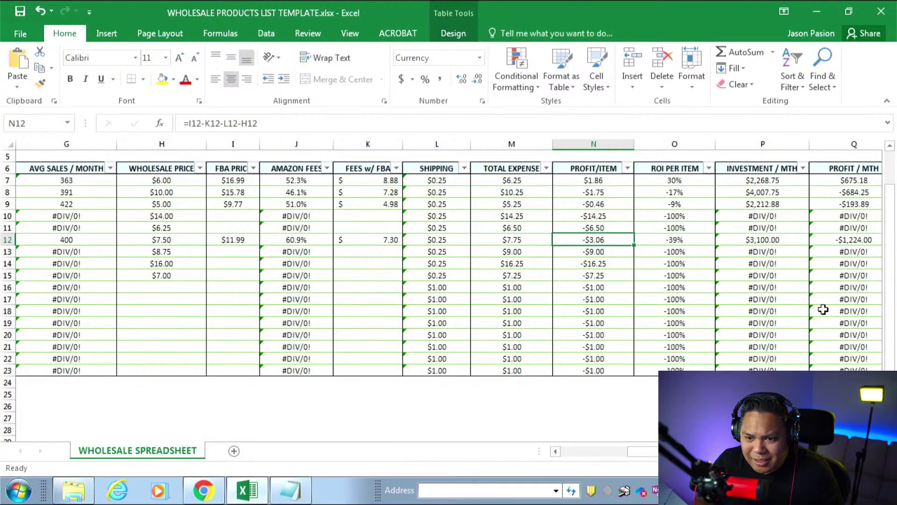
key(Right)
key(Right)
key(Right)
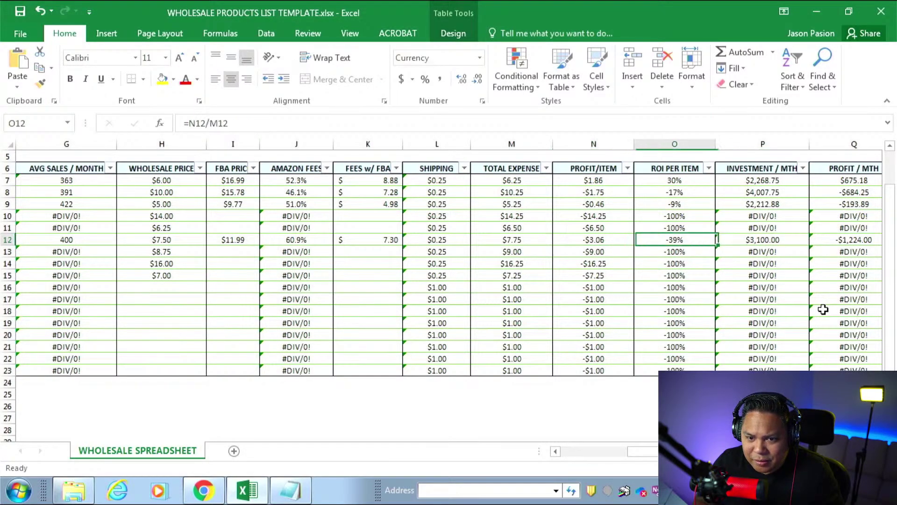
scroll(823, 309, right, 1)
key(Right)
key(Right)
key(Right)
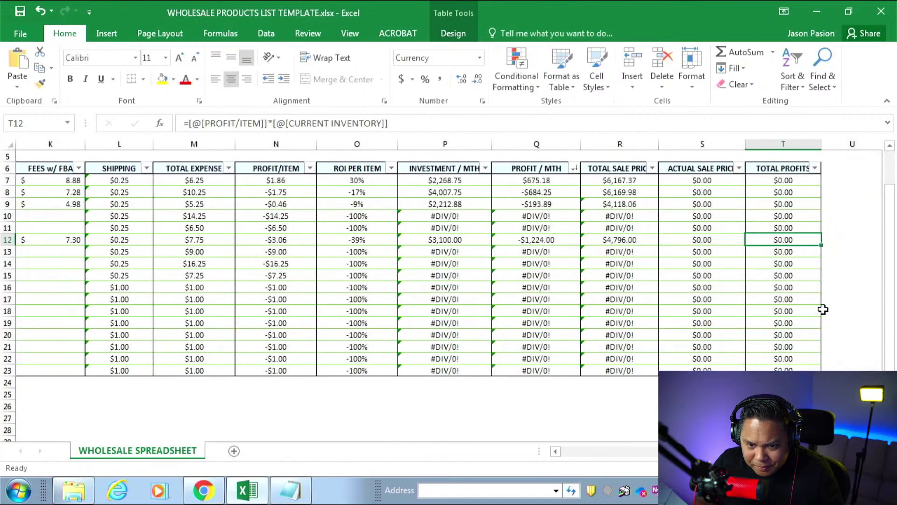
key(Left)
key(Left)
key(Left)
key(Left)
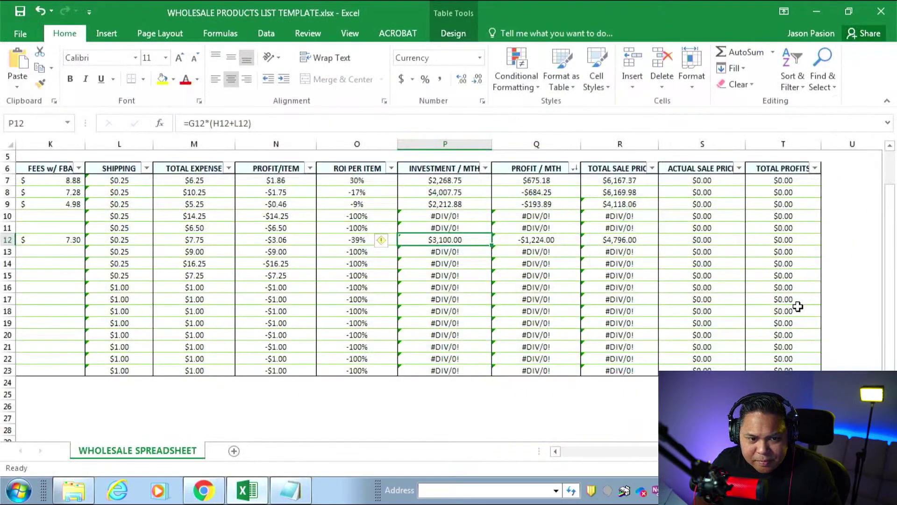
key(Left)
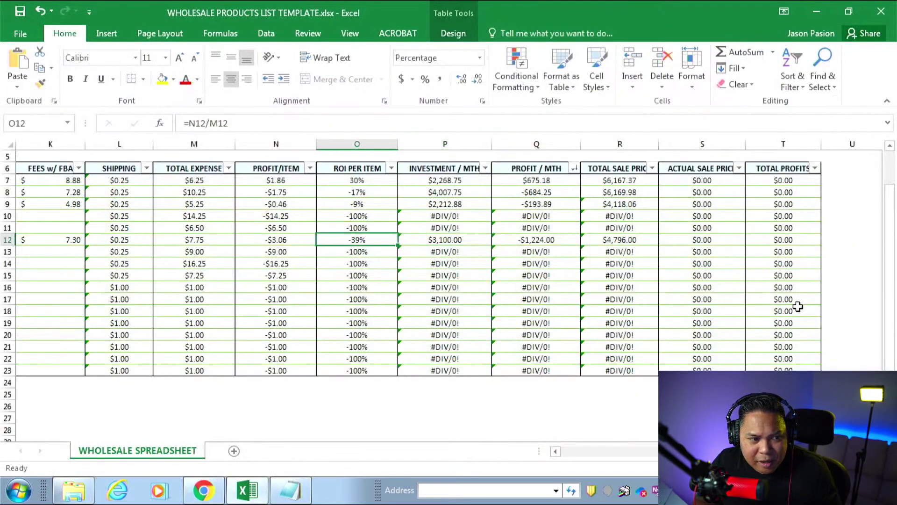
- Compare row 12's shipping cost and FBA price with its monthly investment and monthly profit
key(Left)
key(Left)
key(Left)
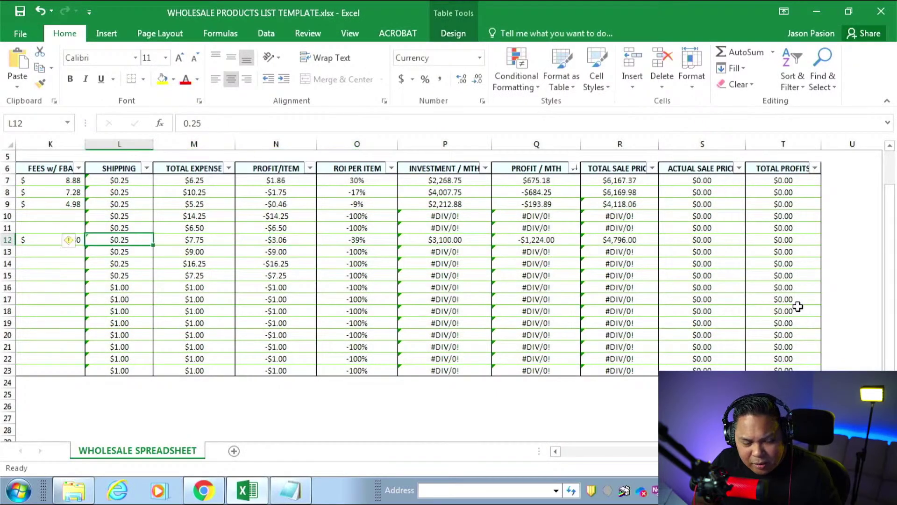
key(Left)
key(Left)
key(Left)
key(Left)
key(Right)
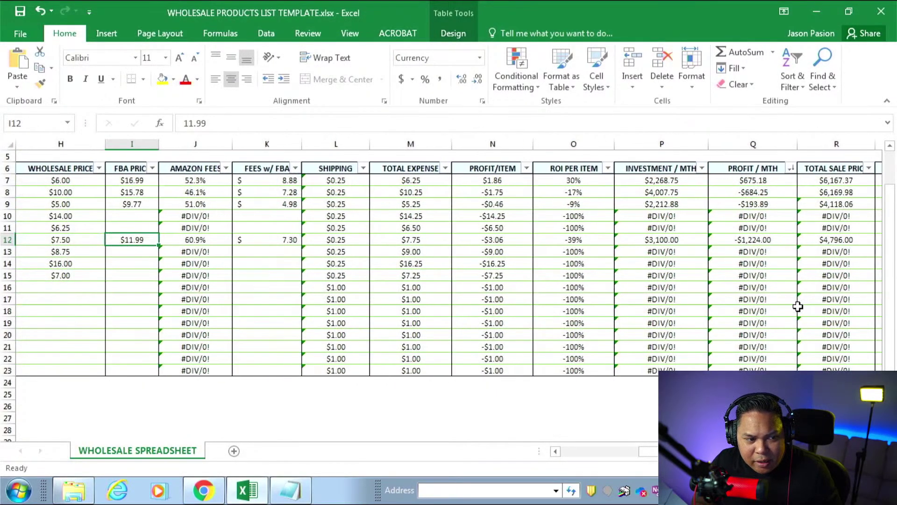
key(Right)
key(ctrl+Right)
key(Left)
key(Left)
key(Left)
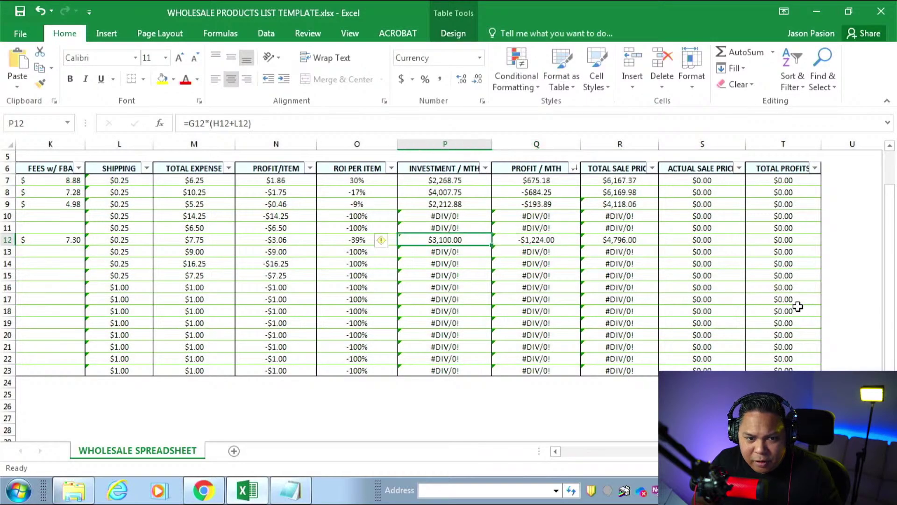
key(Right)
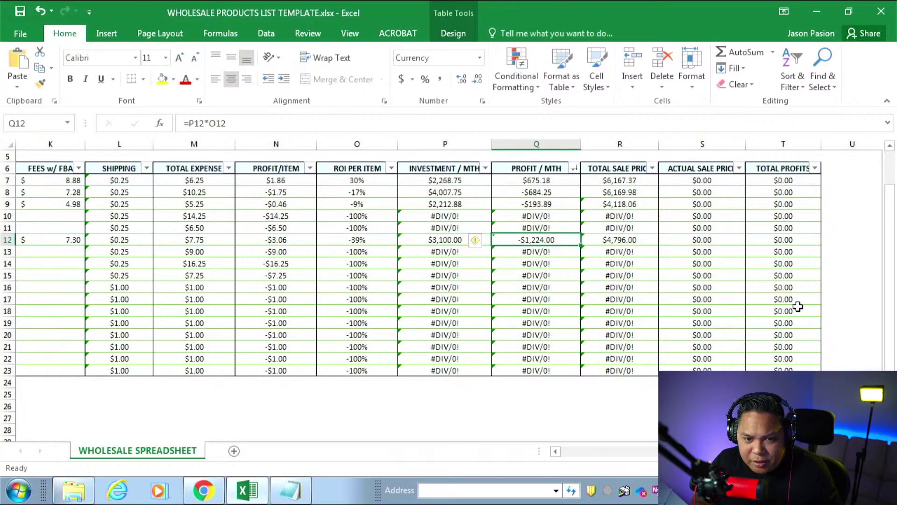
- Copy the ASIN B07MT7X26W from row 13 of the wholesale list
key(Left)
key(Left)
key(Left)
key(Left)
key(Left)
key(Left)
key(Left)
key(Left)
key(Left)
key(Left)
key(Left)
key(Left)
key(Left)
key(Left)
key(Left)
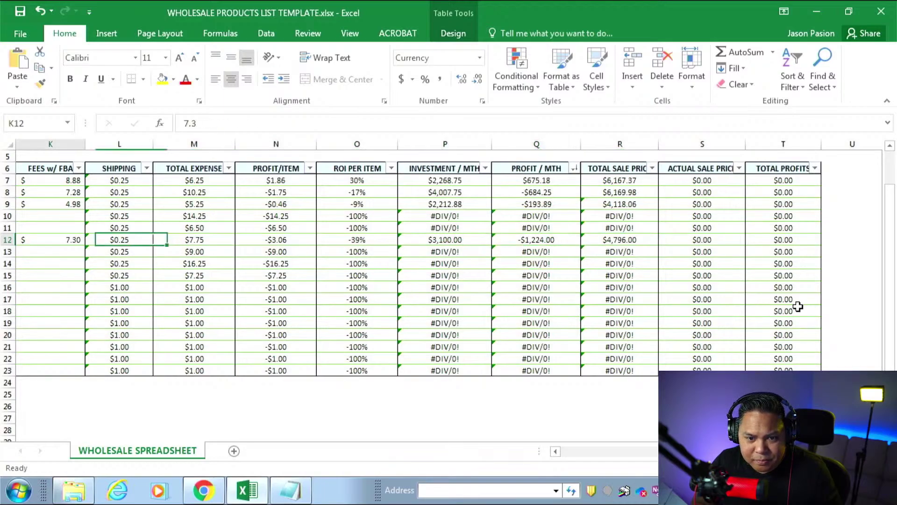
key(Right)
key(Right)
key(Down)
key(Left)
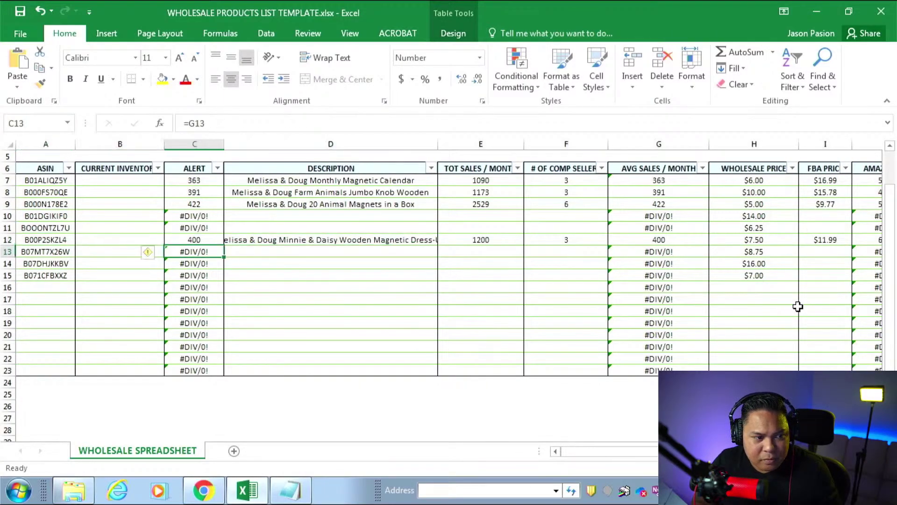
key(Left)
key(Left)
key(ctrl+c)
- Return to the Amazon product page in Chrome and close the AMZScout FBA calculator
key(alt+Tab)
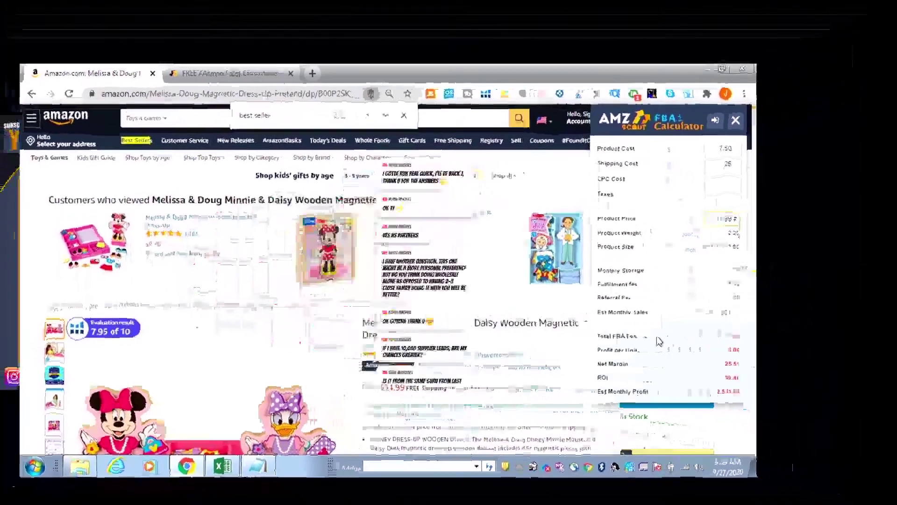
key(alt+Tab)
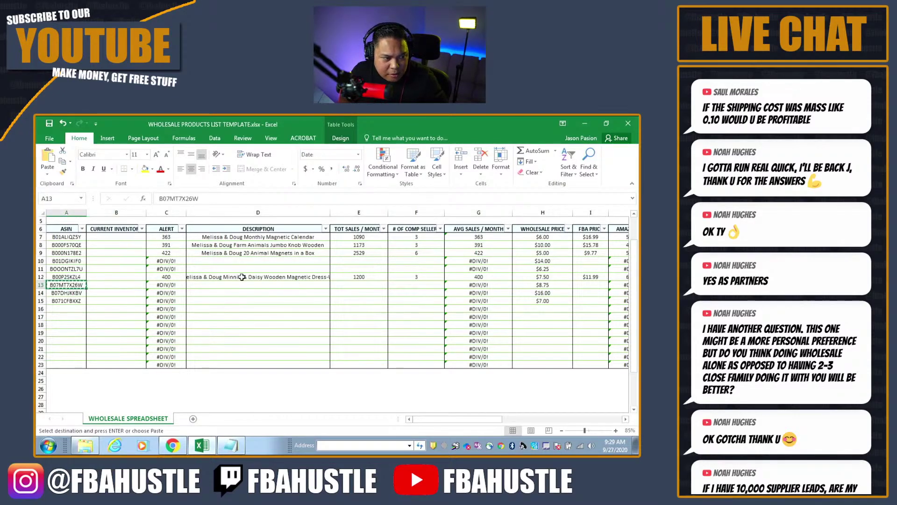
key(alt+Tab)
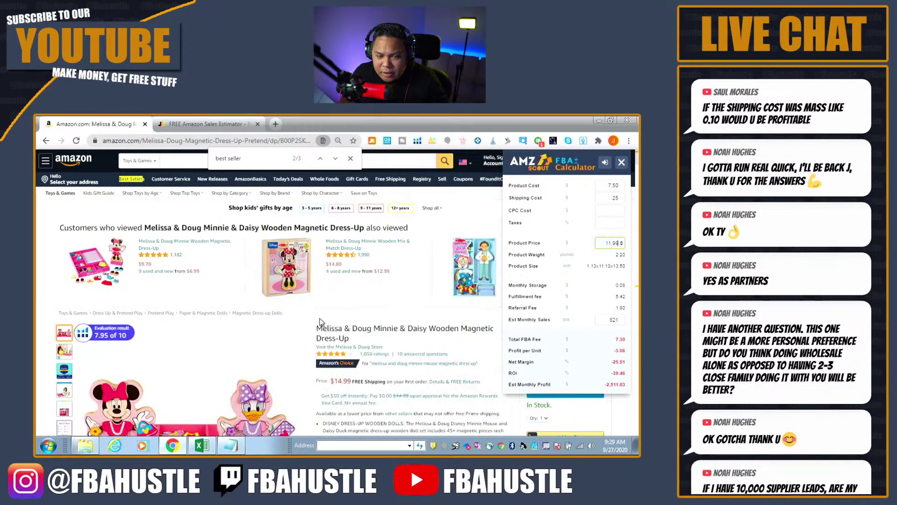
click(197, 121)
click(105, 122)
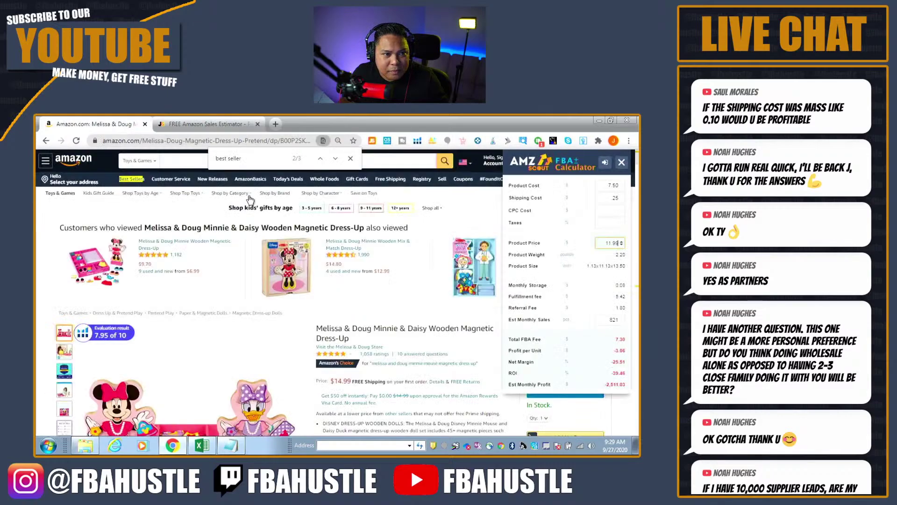
click(622, 163)
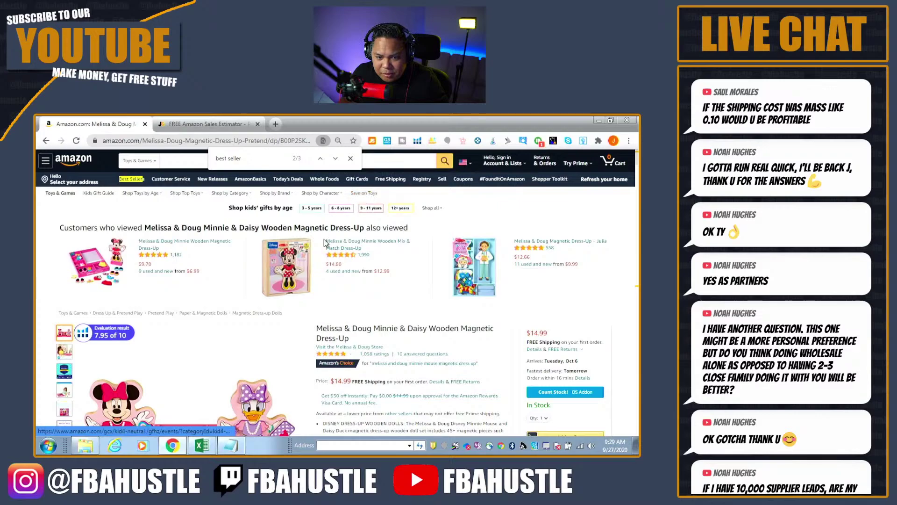
- Search Google for the copied ASIN B07MT7X26W in place of the current product page
scroll(321, 252, down, 3)
scroll(322, 252, up, 3)
scroll(322, 252, down, 3)
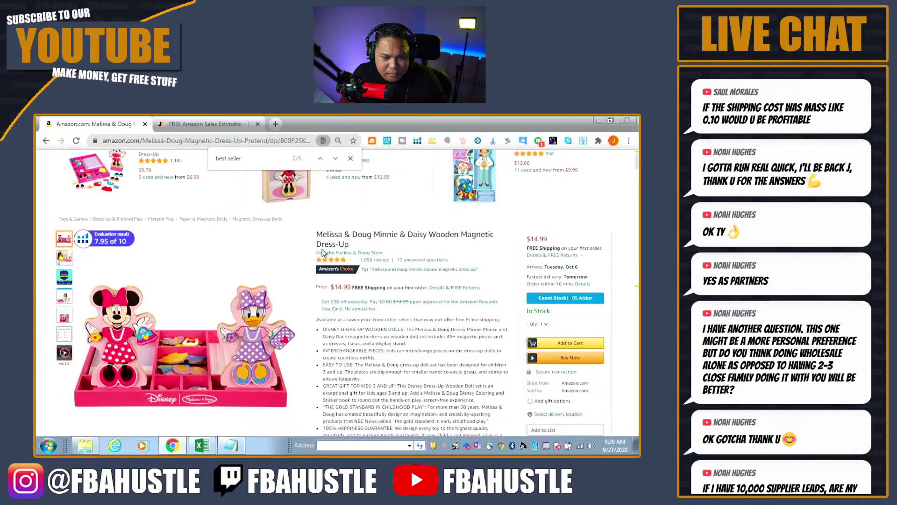
scroll(322, 253, up, 3)
key(ctrl+l)
key(ctrl+v)
key(Return)
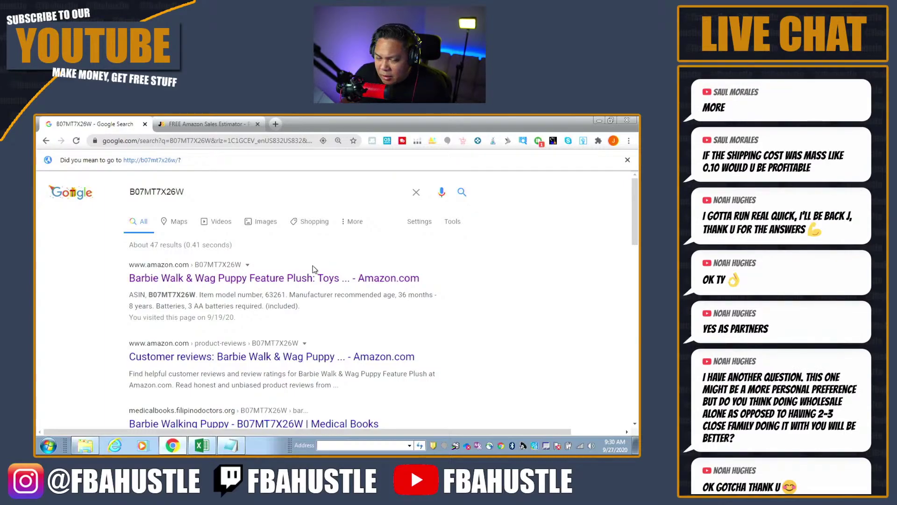
- Return to the Excel list and examine row 12's shipping, expense, profit per item and ROI values
key(alt+Tab)
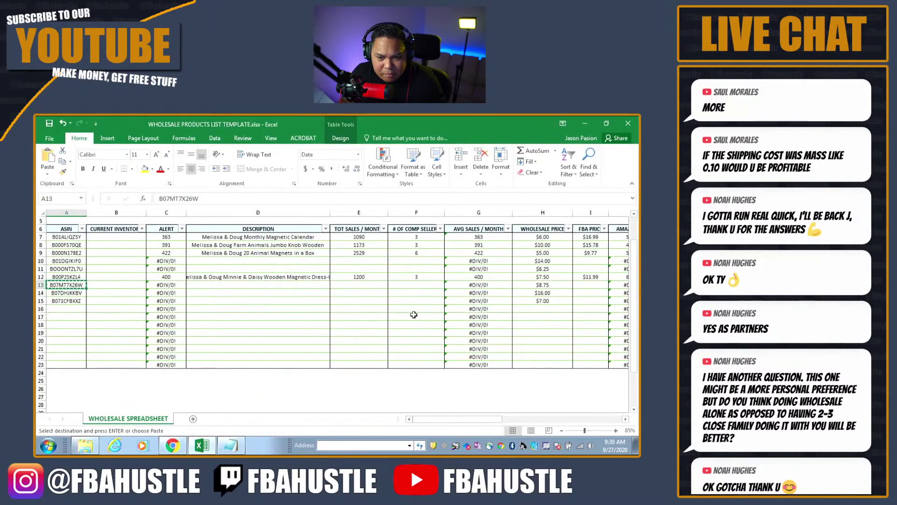
click(587, 278)
key(Right)
key(Right)
key(Right)
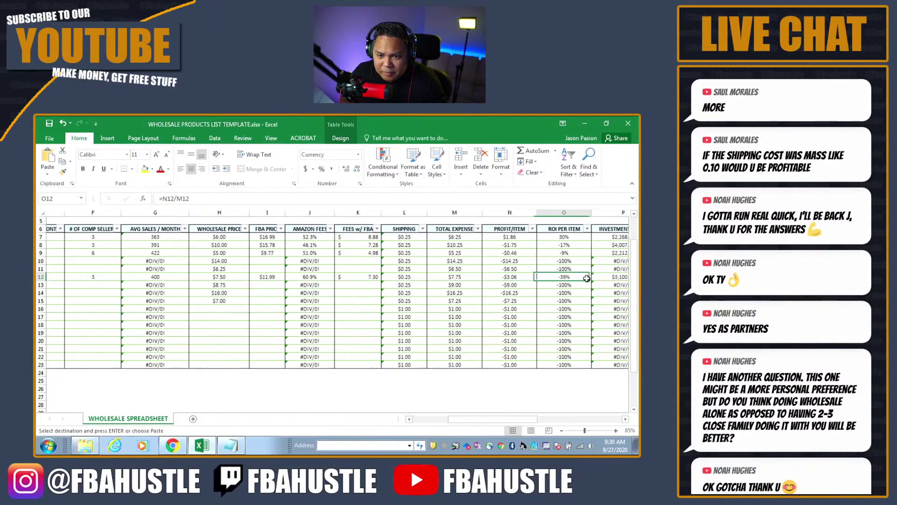
key(Right)
key(Left)
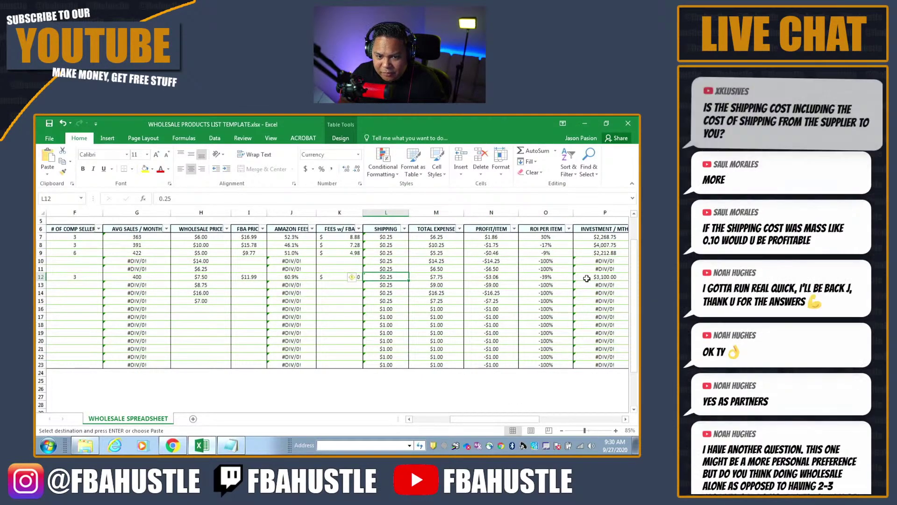
- Set row 12's shipping cost to 0.10 and check the resulting profit and ROI per item
text(.10)
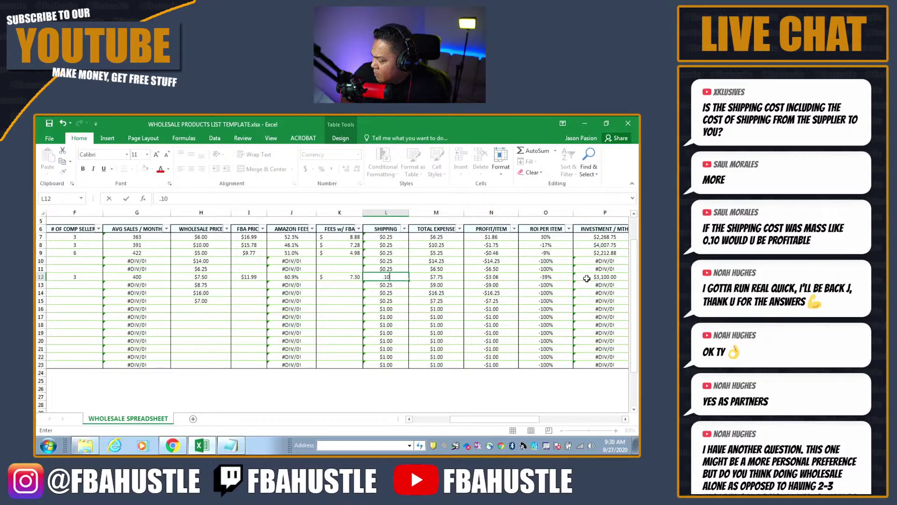
key(Right)
key(Right)
key(Right)
key(Right)
key(Right)
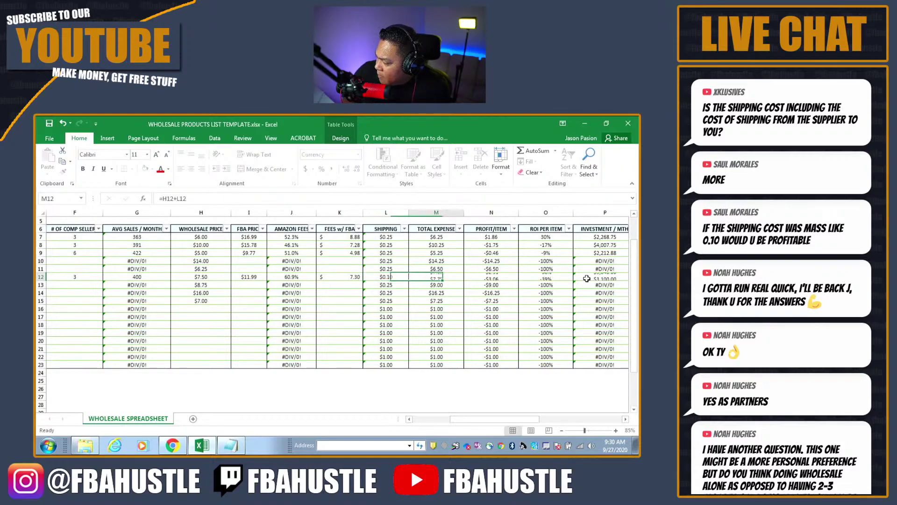
key(Left)
key(Left)
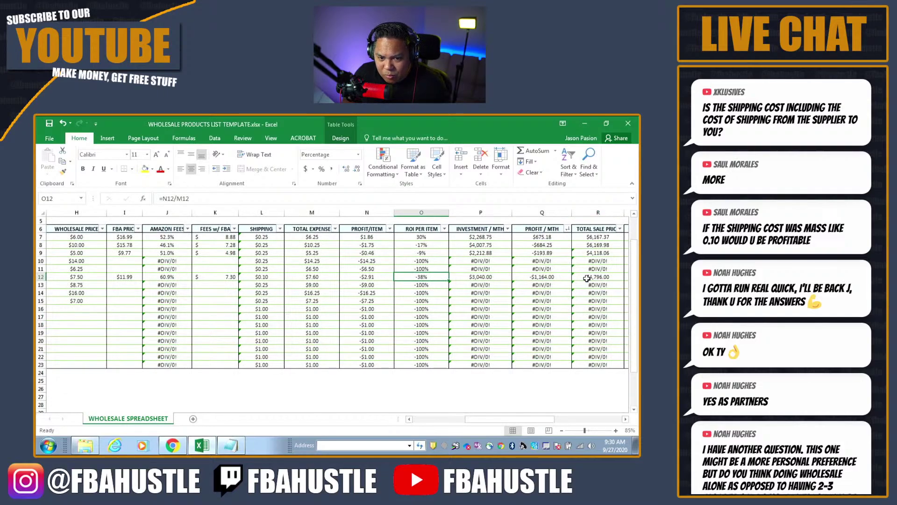
- Set row 12's shipping cost back to 0.25 and review its ROI per item
key(Left)
key(Left)
key(Left)
text(.25)
key(Right)
key(Right)
key(Right)
key(Right)
key(Left)
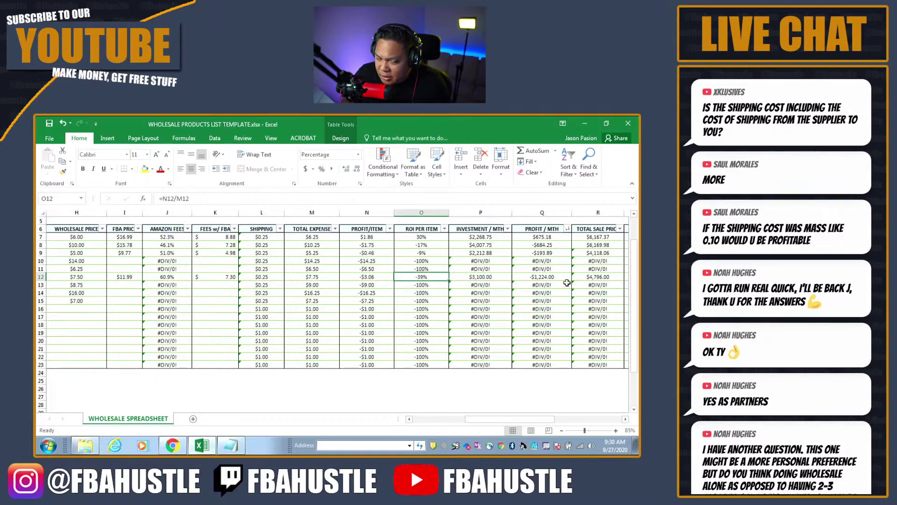
key(Left)
key(Left)
key(Left)
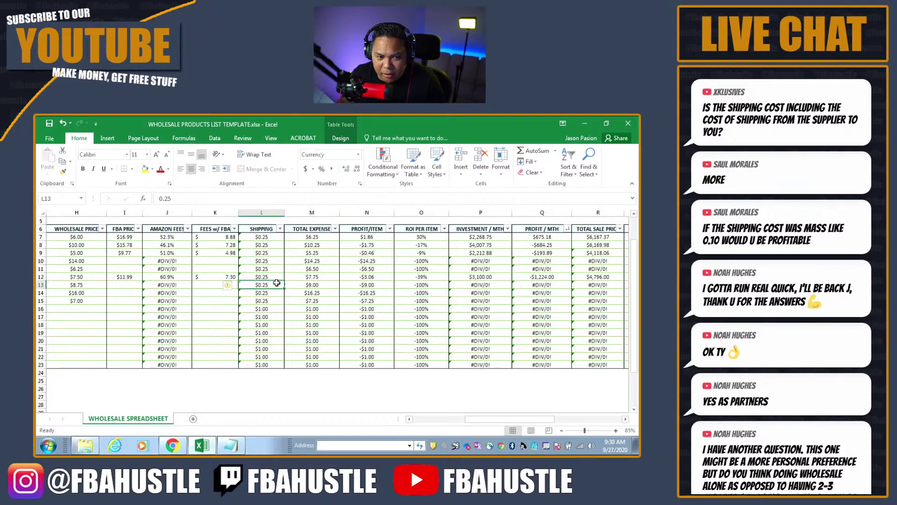
text(2.00)
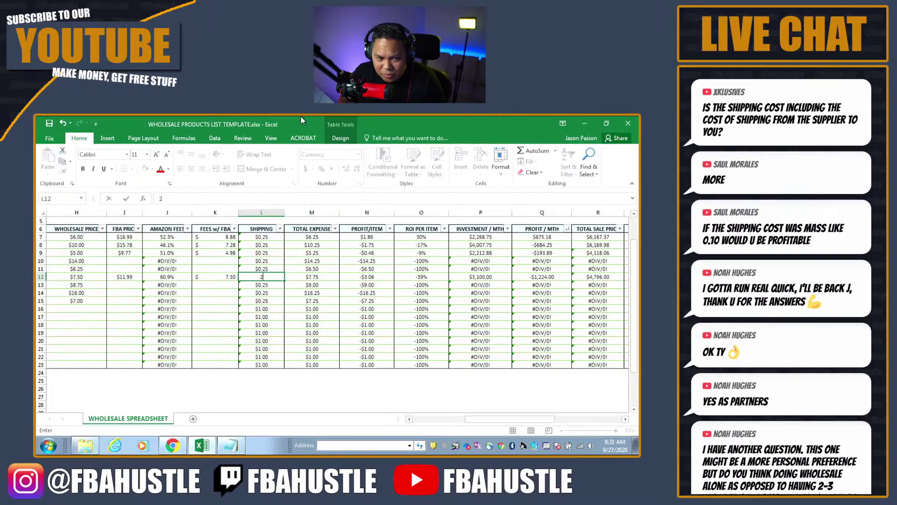
key(BackSpace)
key(BackSpace)
key(BackSpace)
key(BackSpace)
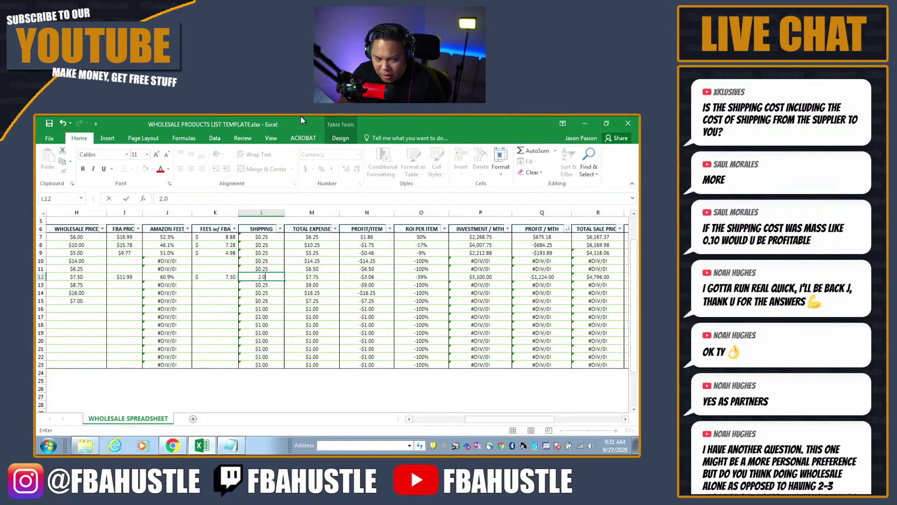
text(1)
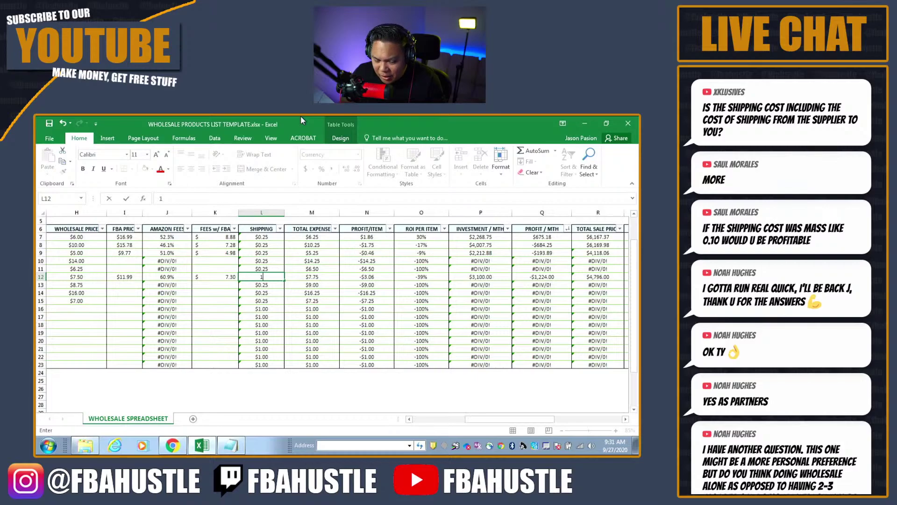
key(Escape)
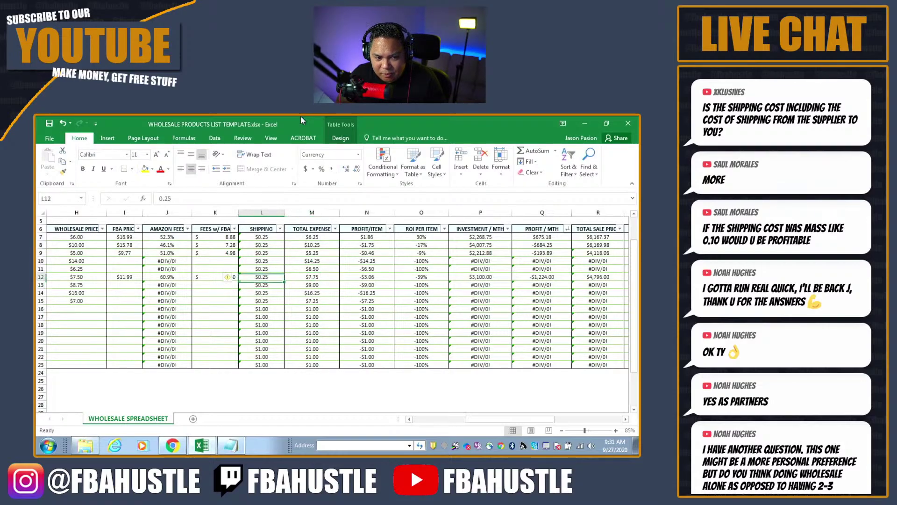
- Examine row 12's total expense, profit per item, ROI, monthly investment and total profit columns in Excel
key(Right)
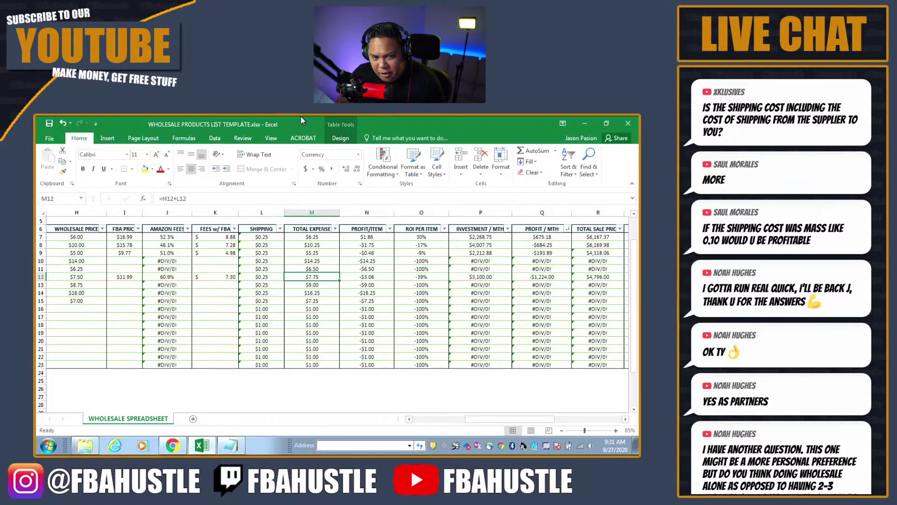
key(Left)
key(Left)
key(Right)
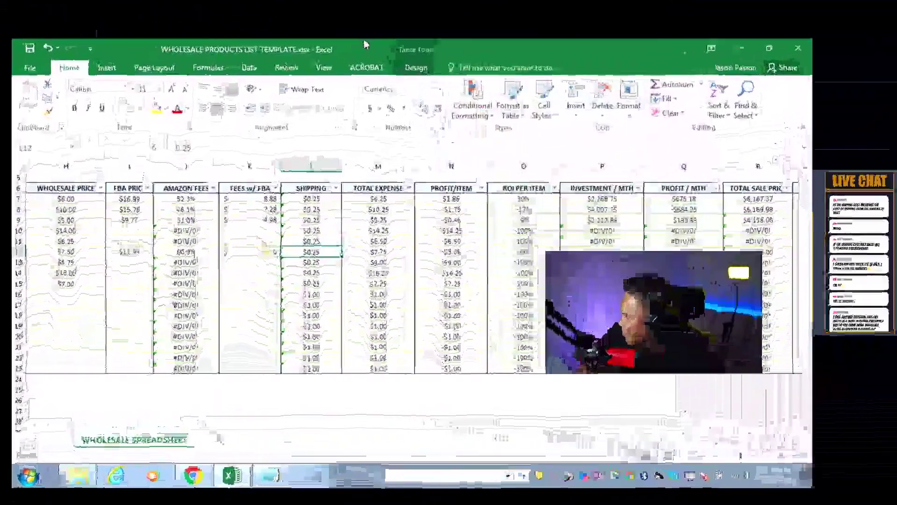
key(alt+Tab)
key(alt+Tab)
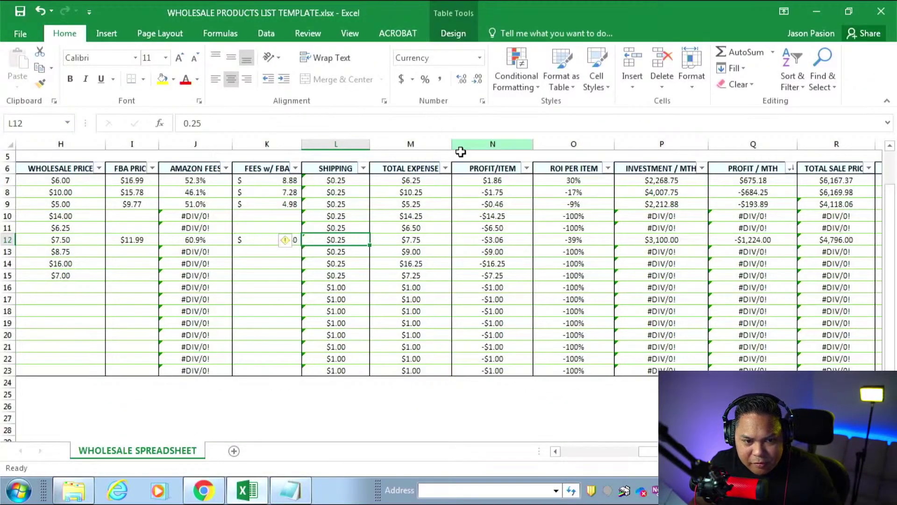
click(441, 239)
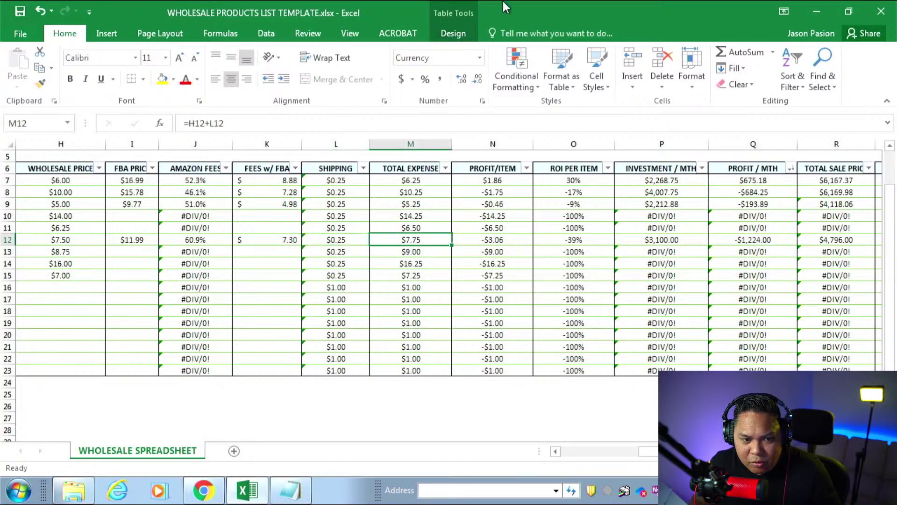
key(Right)
key(Right)
key(Right)
key(Right)
key(Right)
key(Right)
key(Right)
key(Right)
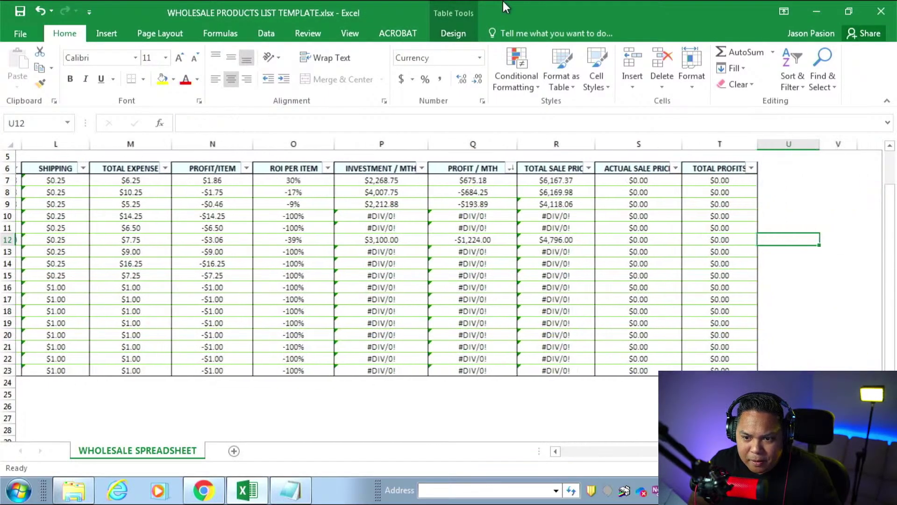
key(Left)
key(Left)
key(Left)
key(Left)
key(Left)
key(Left)
key(Left)
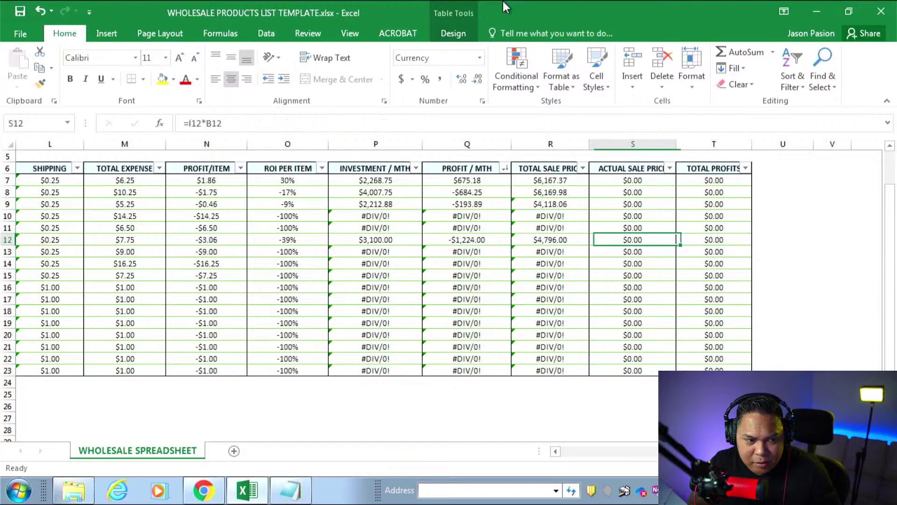
- Examine row 12's description, total monthly sales, competing sellers and average sales per month
key(Left)
key(Left)
key(Left)
key(Left)
key(Left)
key(Left)
key(Left)
key(Left)
key(Left)
key(Left)
key(Left)
key(Left)
key(Left)
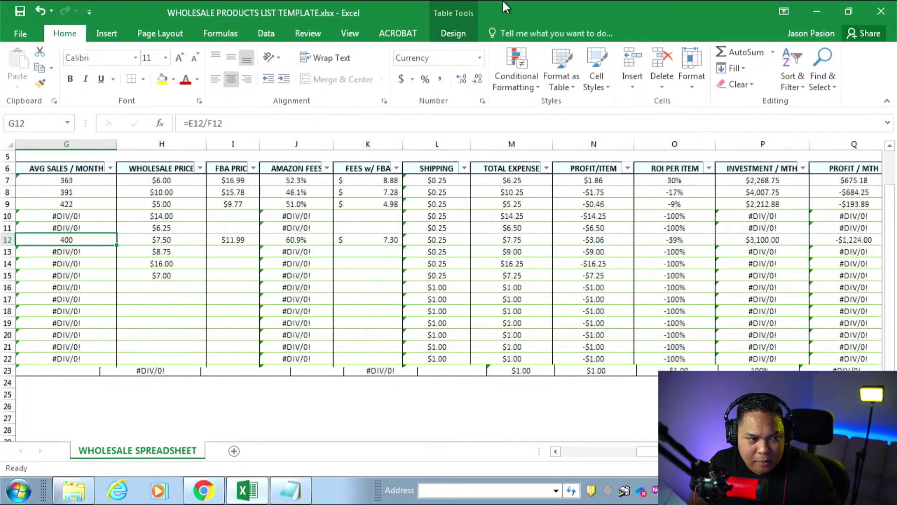
key(Right)
key(Right)
key(Right)
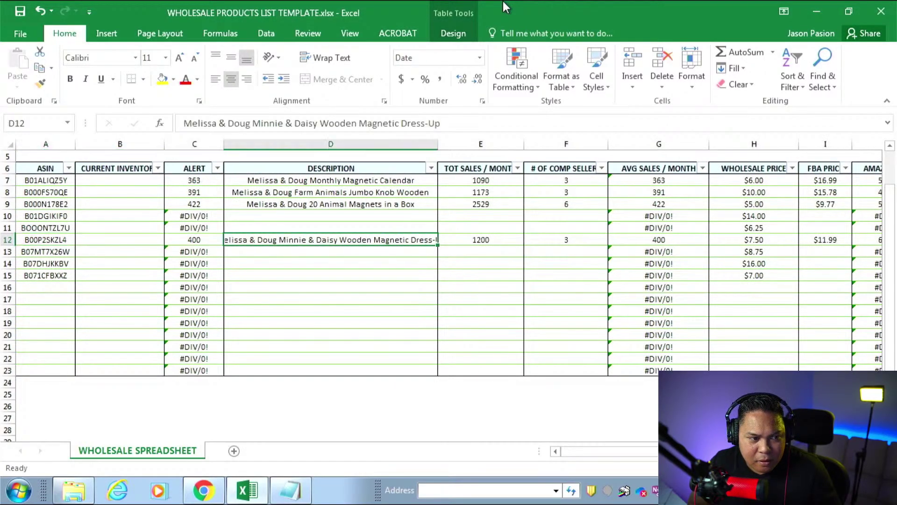
key(Down)
key(Left)
key(Left)
key(Left)
key(Up)
key(Right)
key(Right)
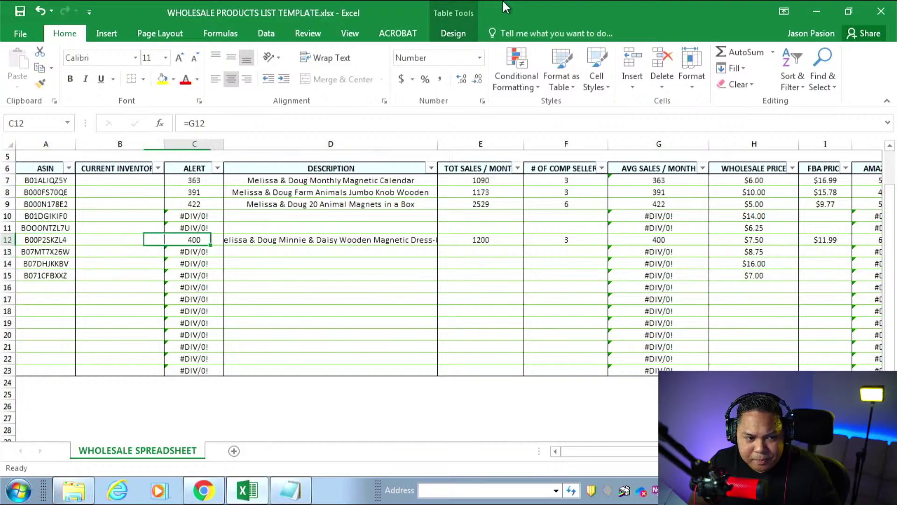
key(Right)
key(Right)
key(Right)
key(Right)
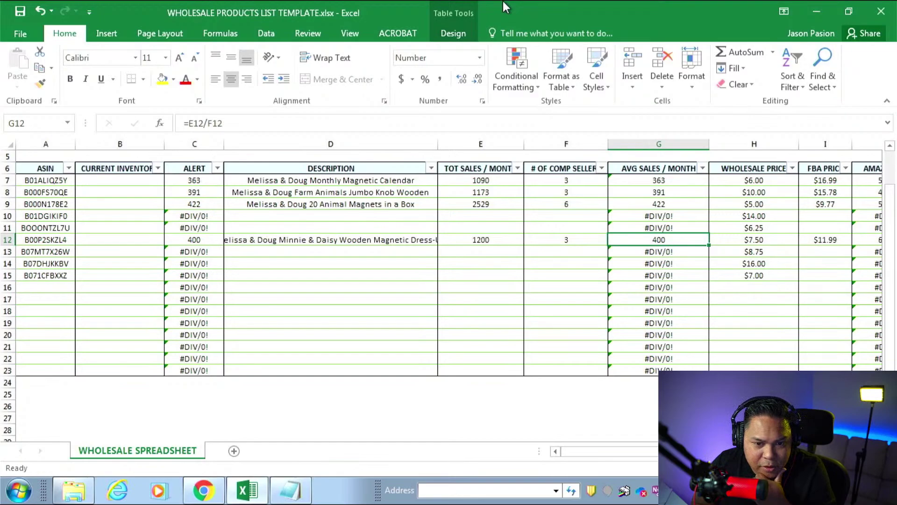
- Copy the ASIN B07MT7X26W from row 13 of the ASIN column
key(Left)
key(Left)
key(Left)
key(Left)
key(Left)
key(Left)
key(Down)
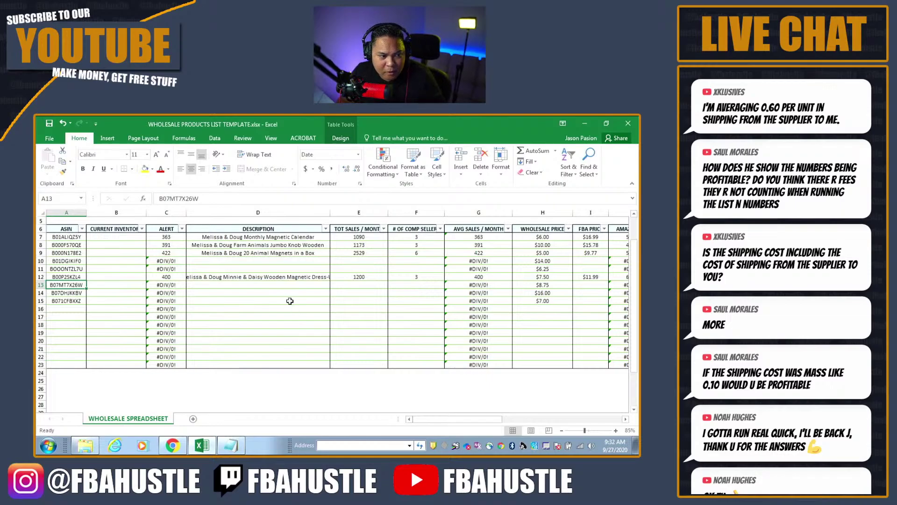
key(ctrl+c)
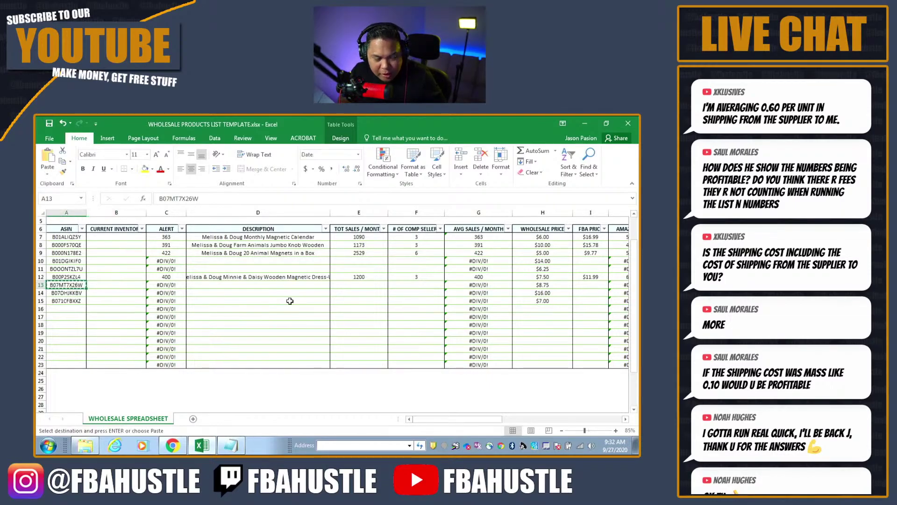
- Switch to Chrome, search Google for the copied ASIN and open its Amazon listing for the Barbie Walk & Wag Puppy
key(alt+Tab)
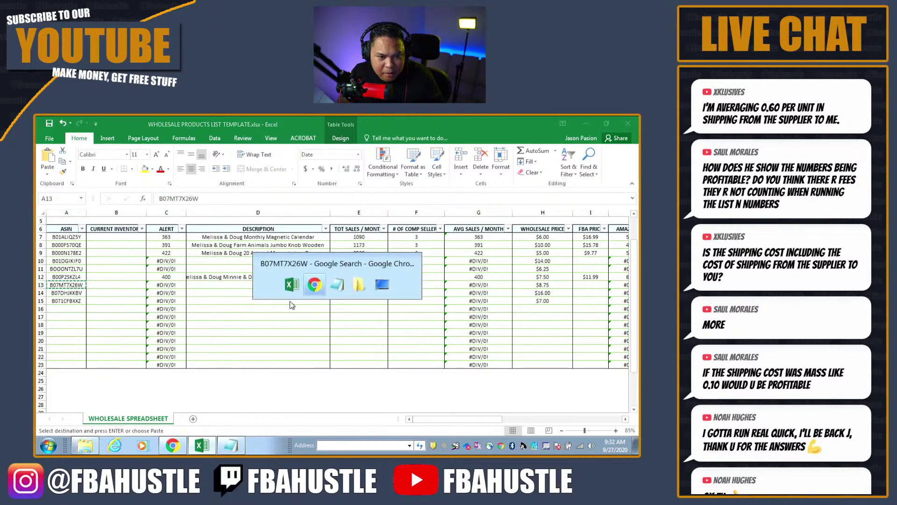
key(ctrl+l)
key(ctrl+v)
key(Return)
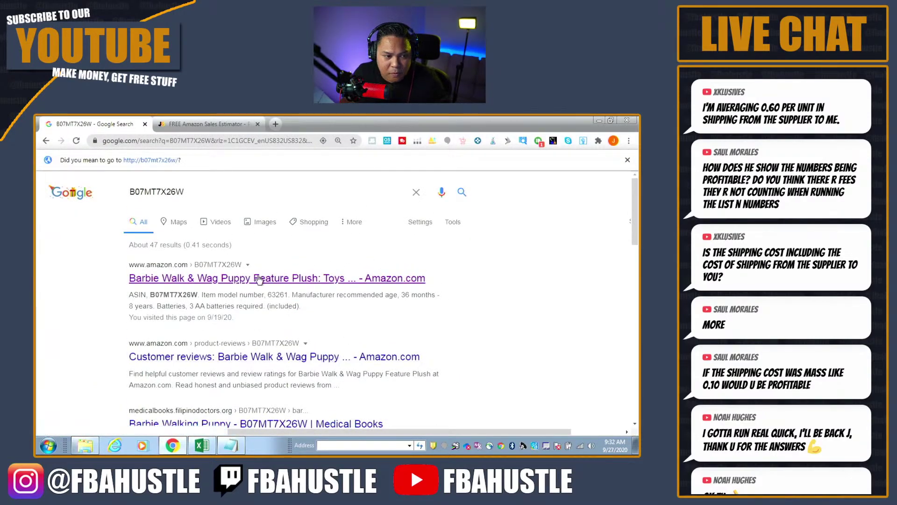
click(261, 280)
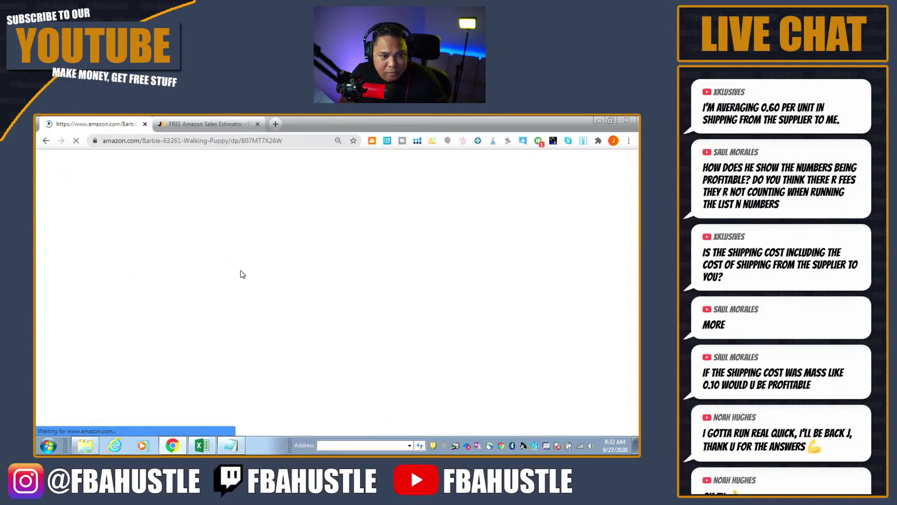
scroll(497, 306, down, 2)
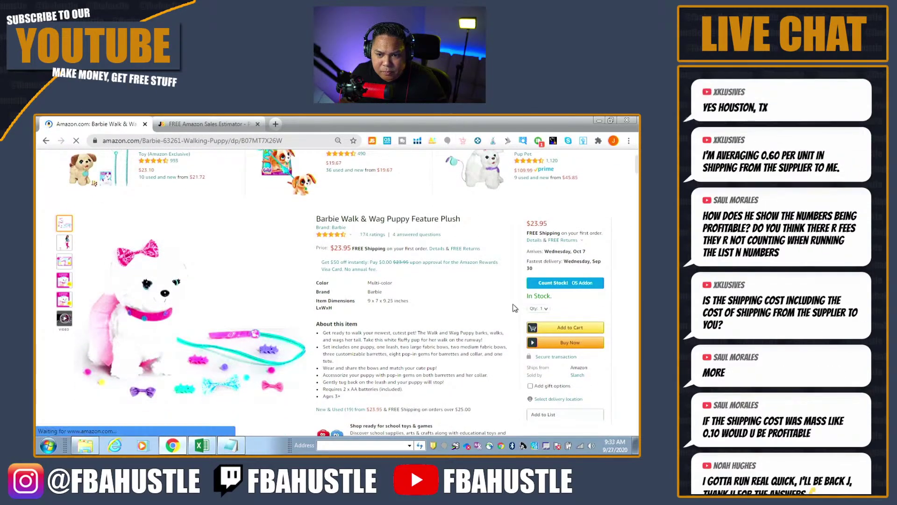
- Select row 13's description cell in Excel, and copy the title Barbie Walk & Wag Puppy Feature Plush from the Amazon page
key(alt+Tab)
key(Right)
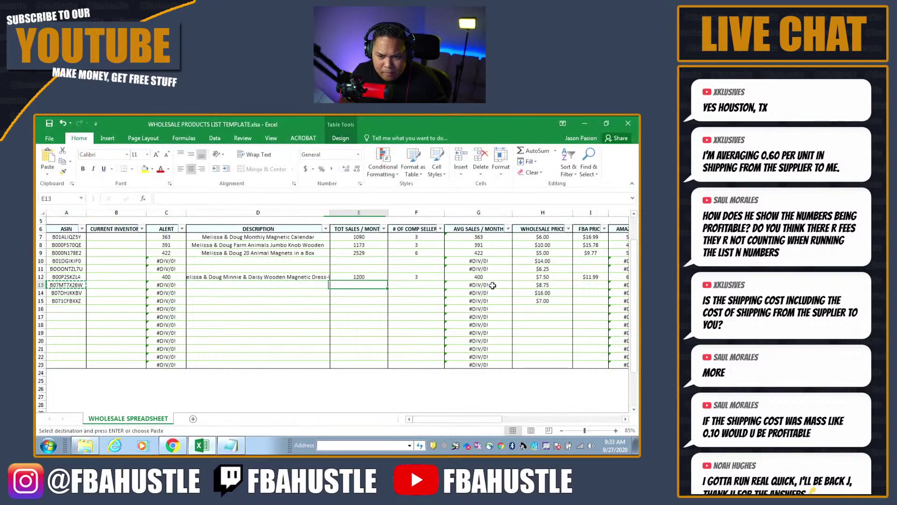
key(Right)
key(Right)
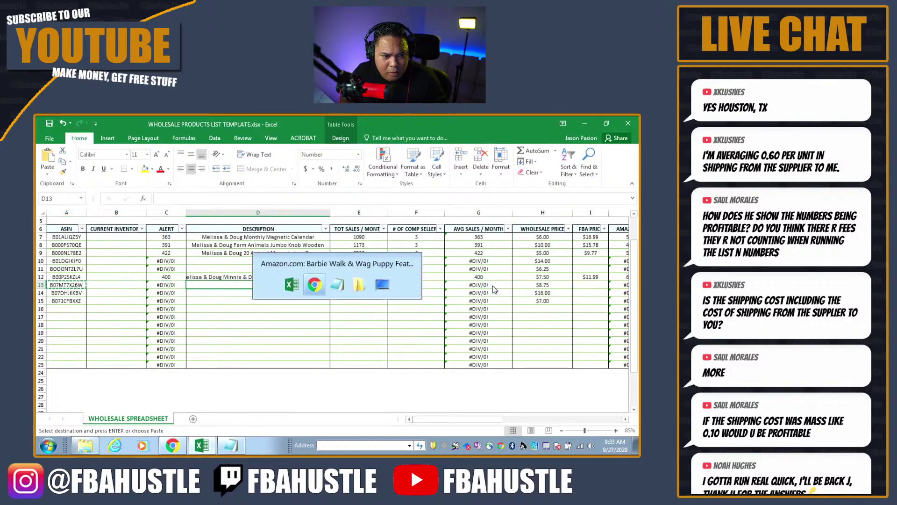
key(alt+Tab)
triple_click(421, 224)
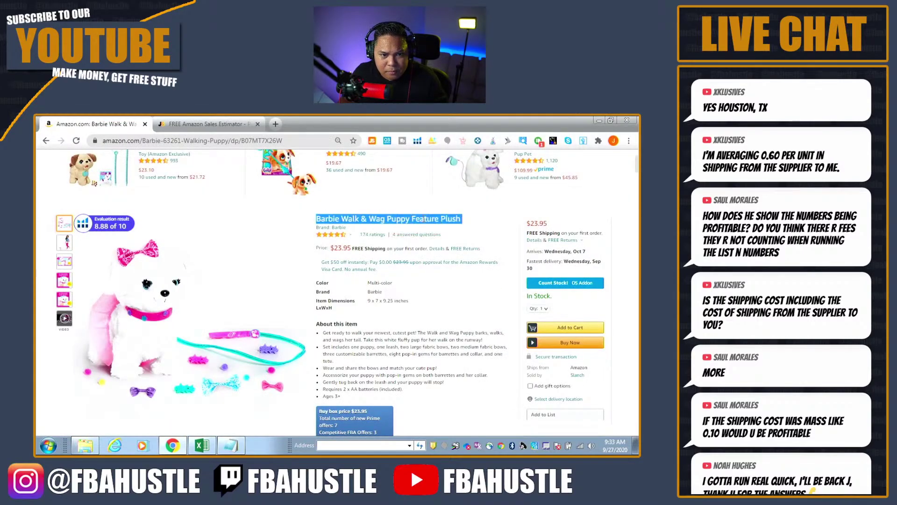
- Switch to Notepad and replace its text with the copied Barbie product title, leaving the plain text selected for copying
key(alt+Tab)
key(alt+Tab)
key(alt+Tab)
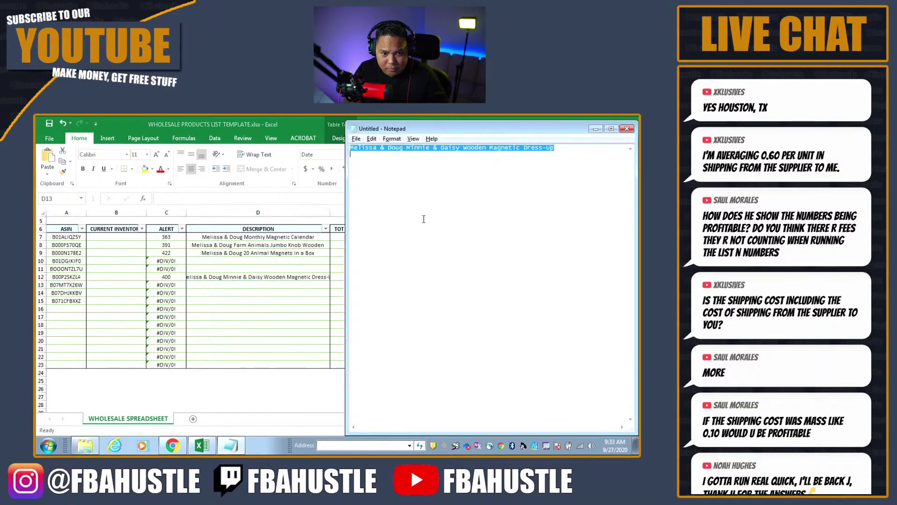
key(ctrl+v)
key(ctrl+a)
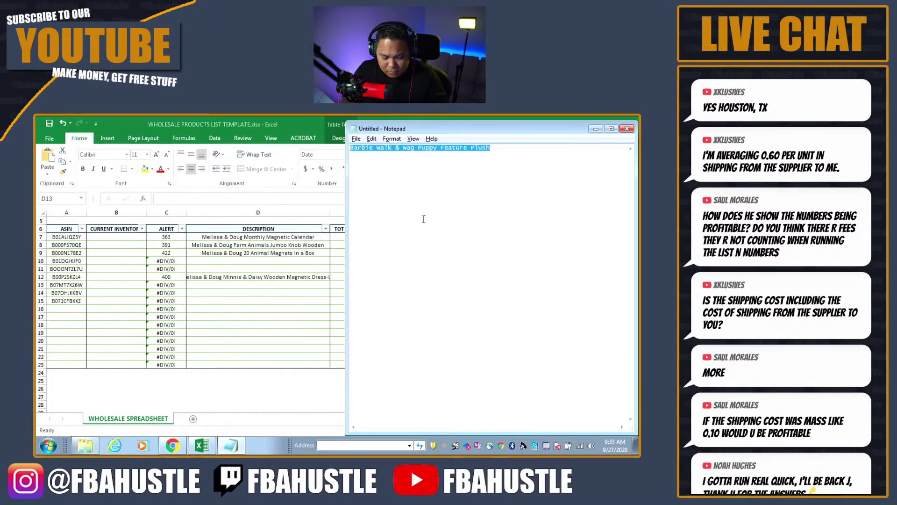
- Return to Excel and paste Barbie Walk & Wag Puppy Feature Plush as row 13's description
key(alt+Tab)
key(ctrl+v)
key(Tab)
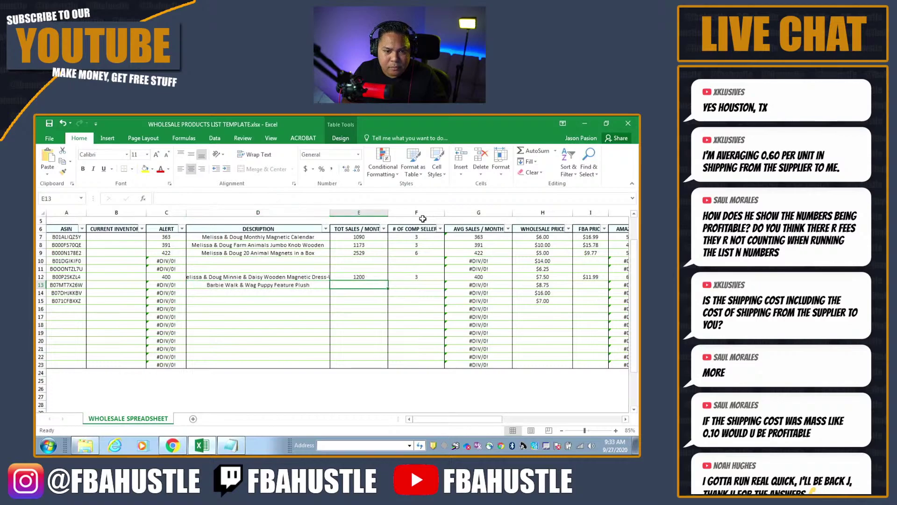
- Return to the Amazon product page in Chrome and examine the buy box price, FBA offers, sales rank and other sellers
key(alt+Tab)
key(alt+Tab)
key(alt+Tab)
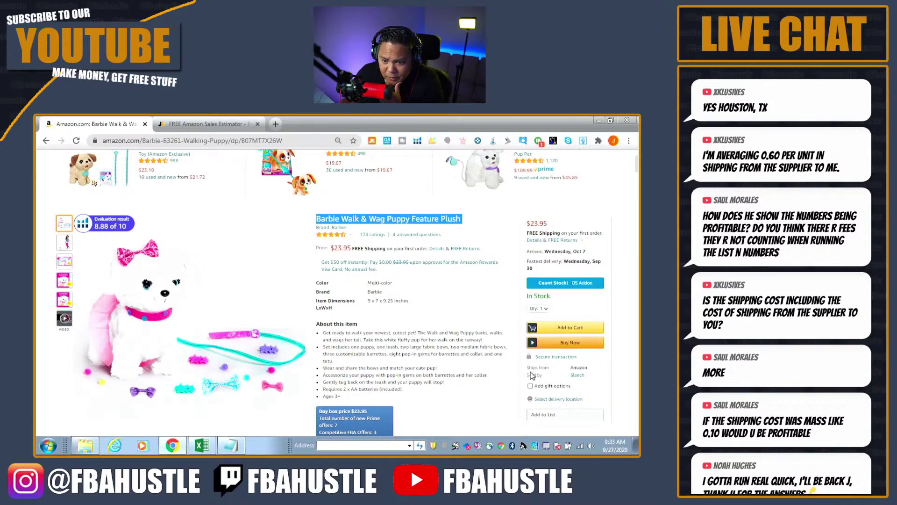
scroll(524, 369, down, 1)
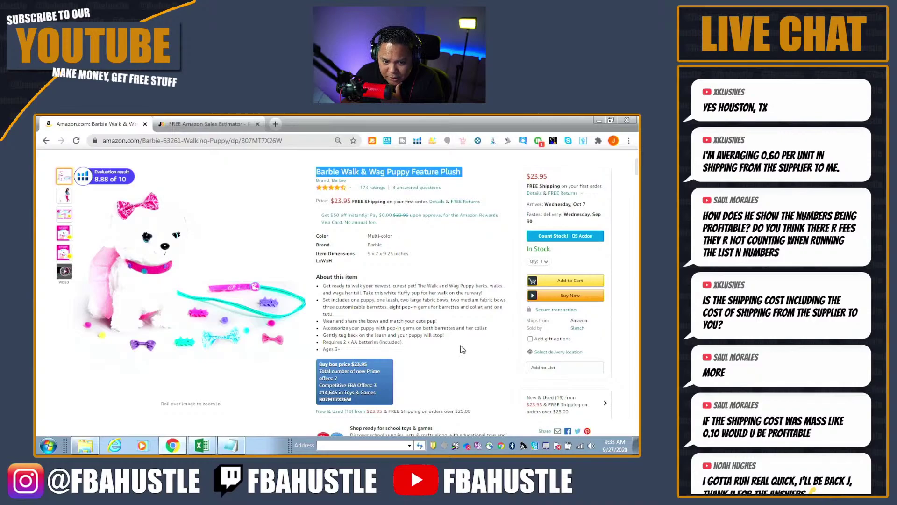
scroll(467, 323, down, 2)
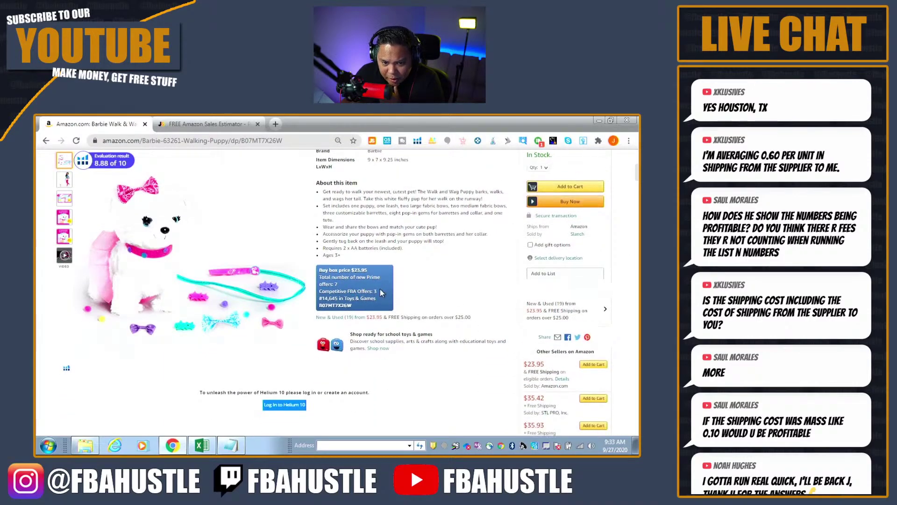
scroll(476, 326, down, 1)
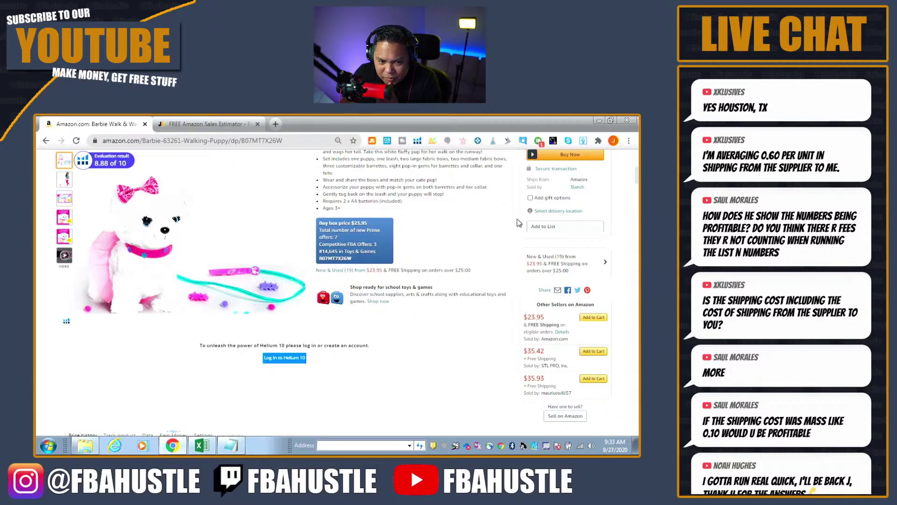
- Set the Keepa price history range on the Amazon page to Year and examine the product's yearly price and rank trends
scroll(514, 233, down, 4)
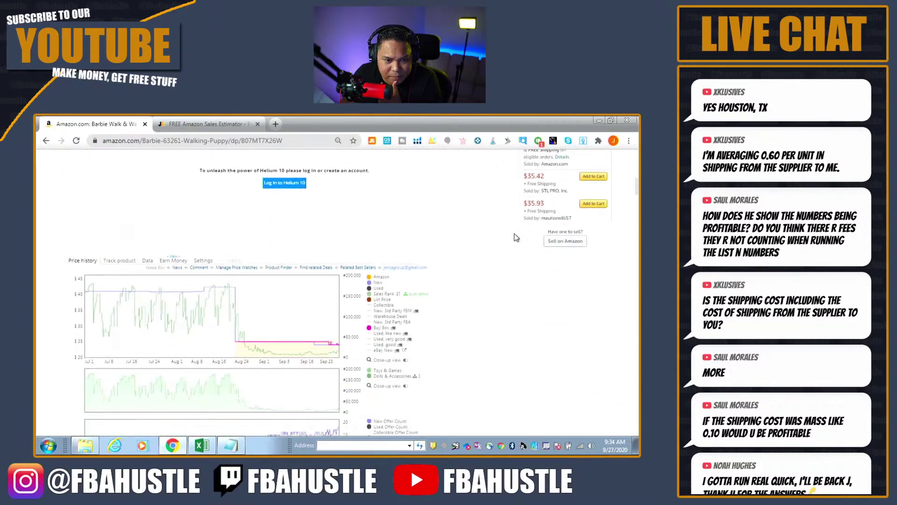
scroll(481, 258, down, 1)
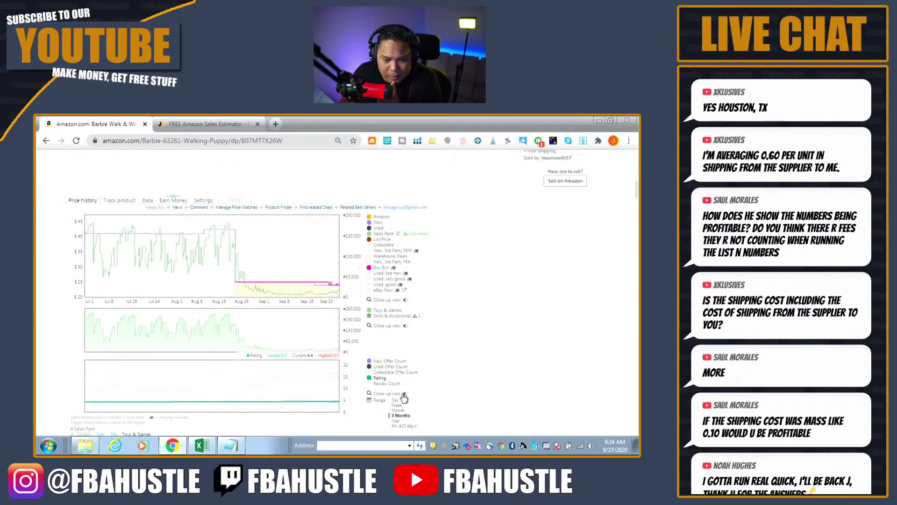
click(396, 421)
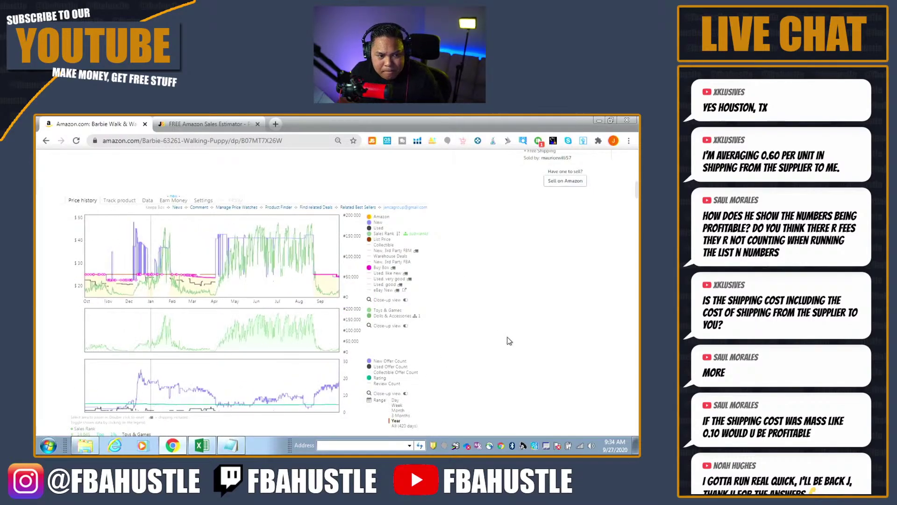
key(alt+Tab)
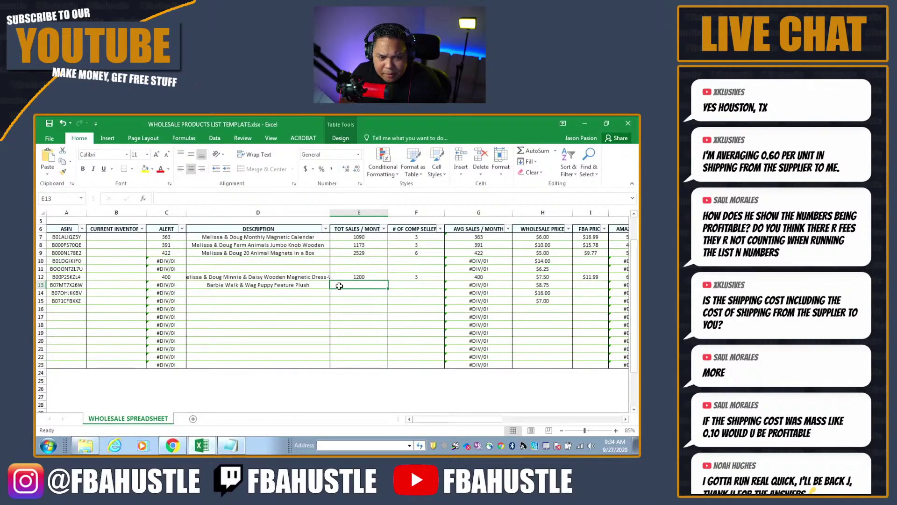
key(alt+Tab)
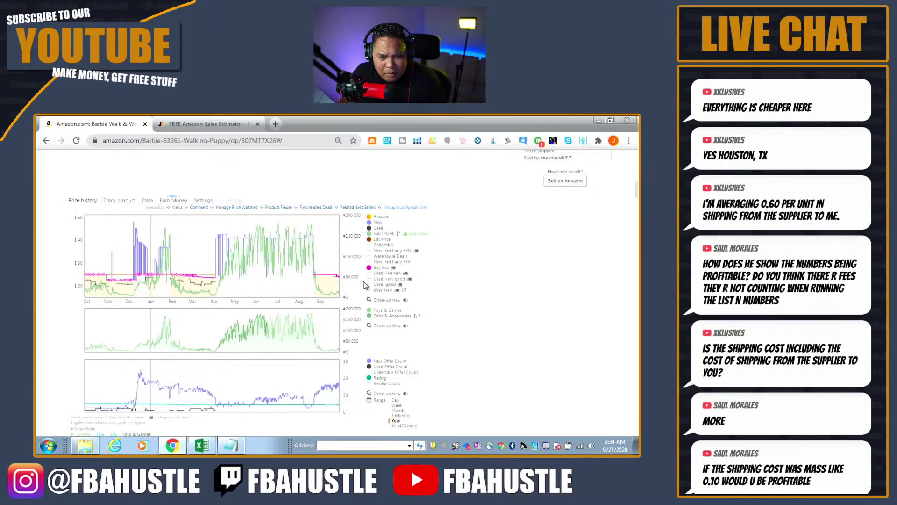
- View the full list of new and used offers for the Barbie puppy, including sellers and stock, and close it
scroll(471, 299, up, 5)
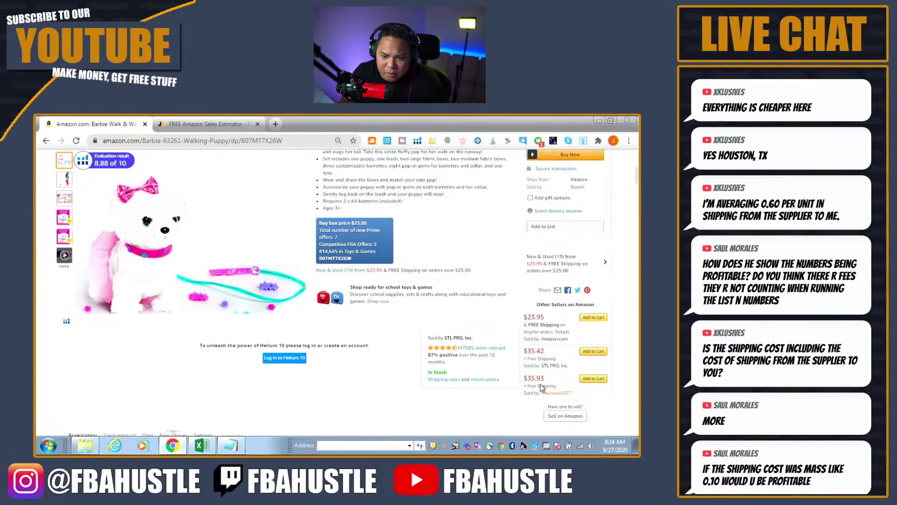
click(547, 259)
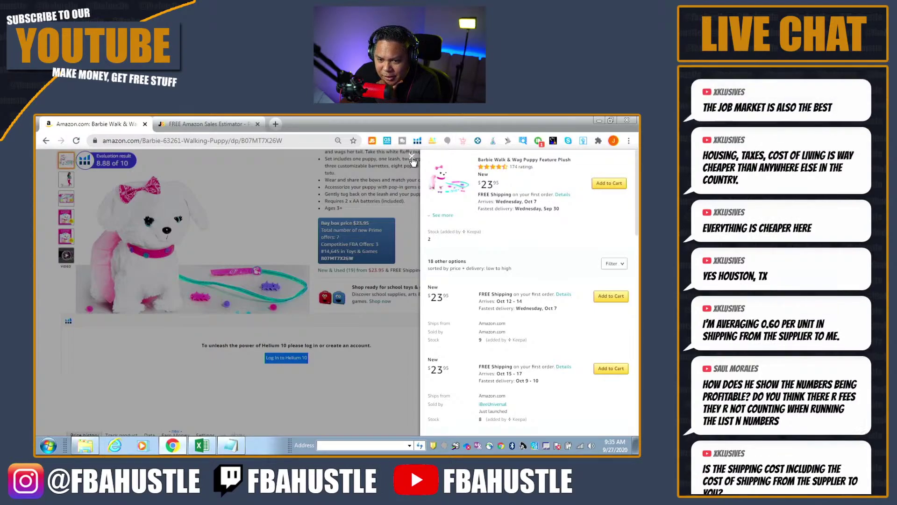
click(413, 158)
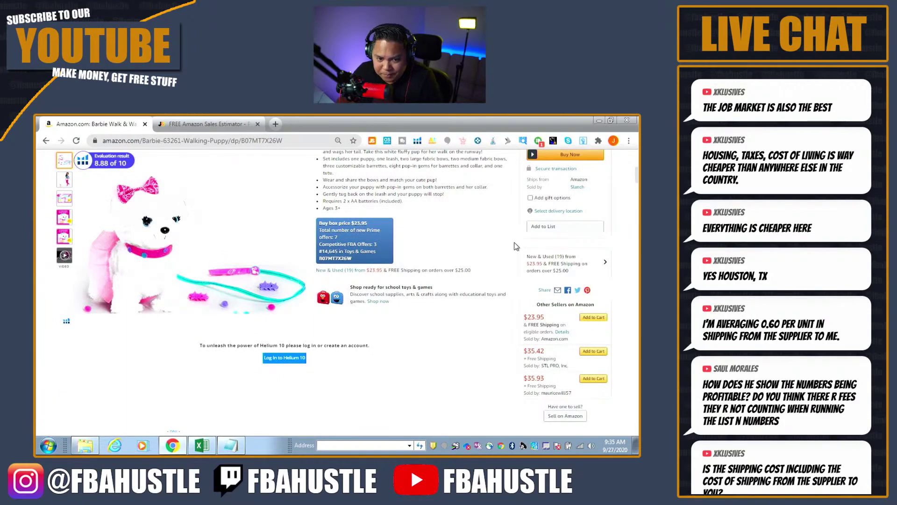
- Run Jungle Scout on the Barbie puppy's Amazon page to read its monthly sales estimate, and close the results
key(alt+Tab)
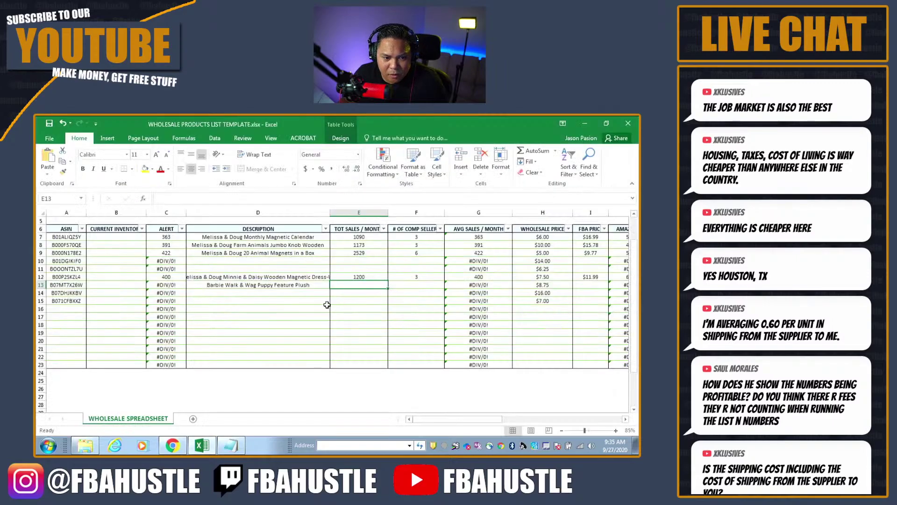
key(alt+Tab)
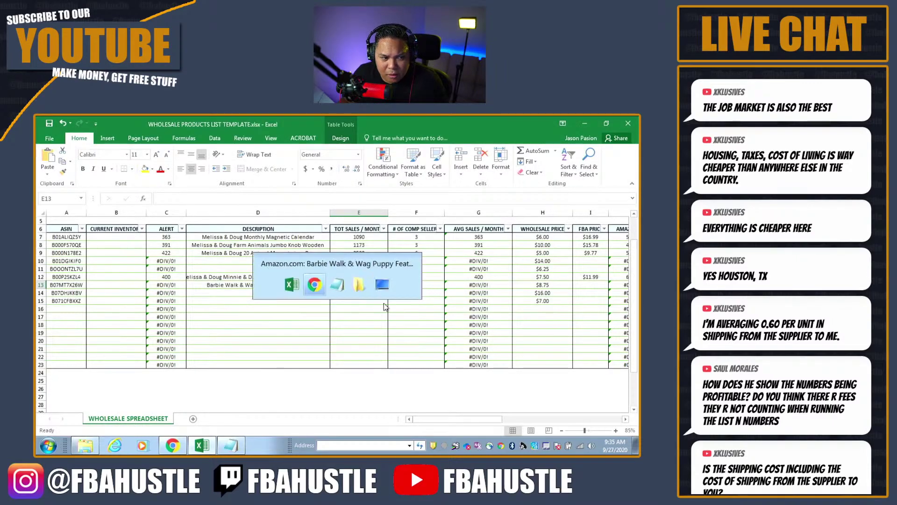
scroll(430, 231, up, 5)
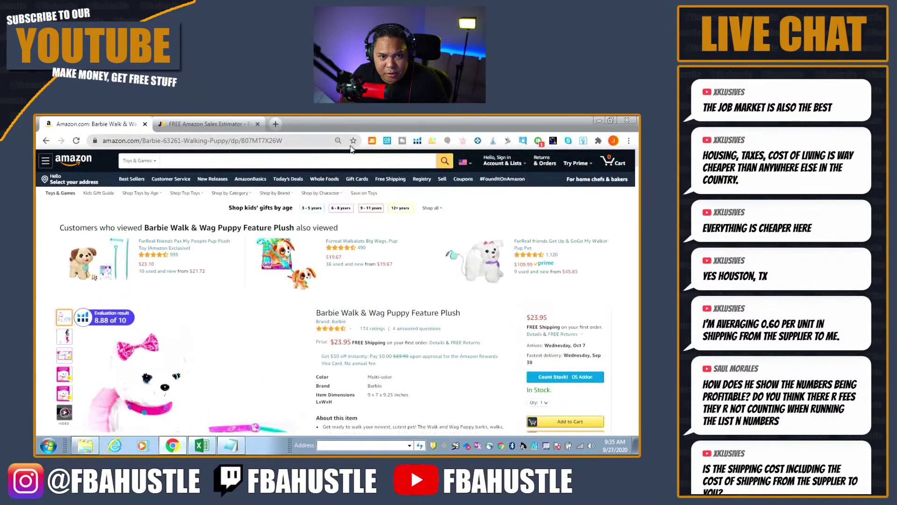
click(371, 142)
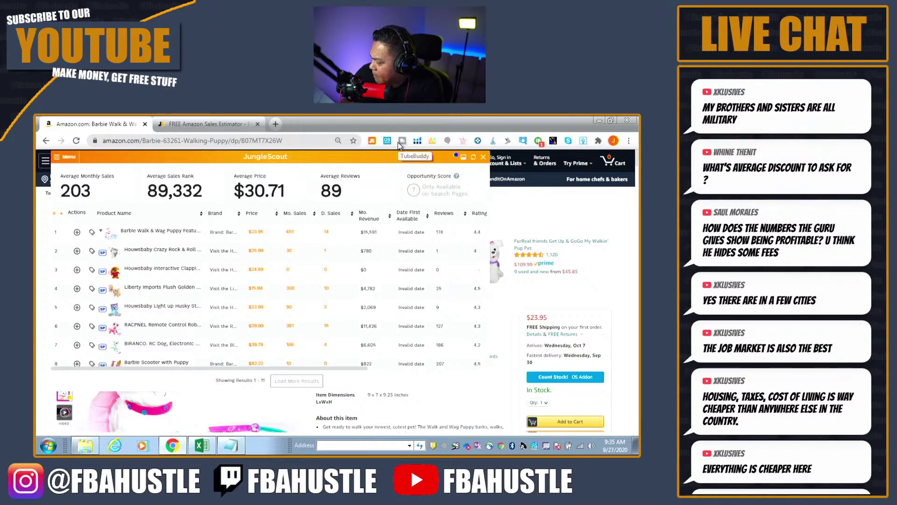
click(483, 158)
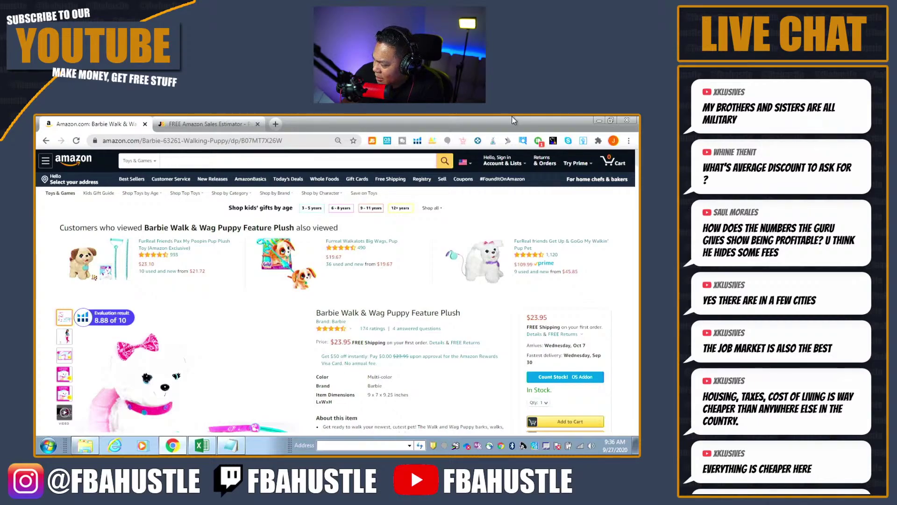
- Switch to Excel and review the sales, seller count and average sales cells of rows 12 and 13, ending on row 13's total sales cell
key(alt+Tab)
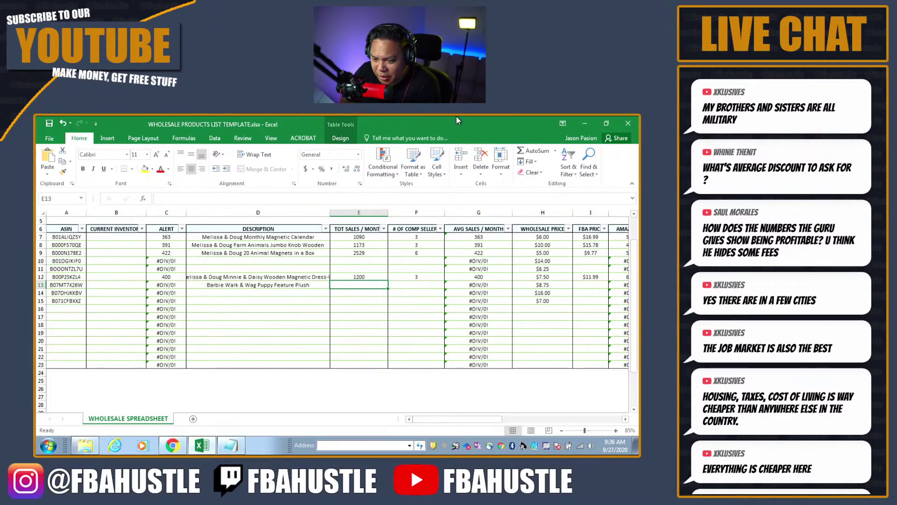
key(Right)
key(Right)
key(Right)
key(Left)
key(Left)
key(Left)
key(Right)
key(Left)
key(Left)
key(Up)
key(Right)
key(Right)
key(Left)
key(Left)
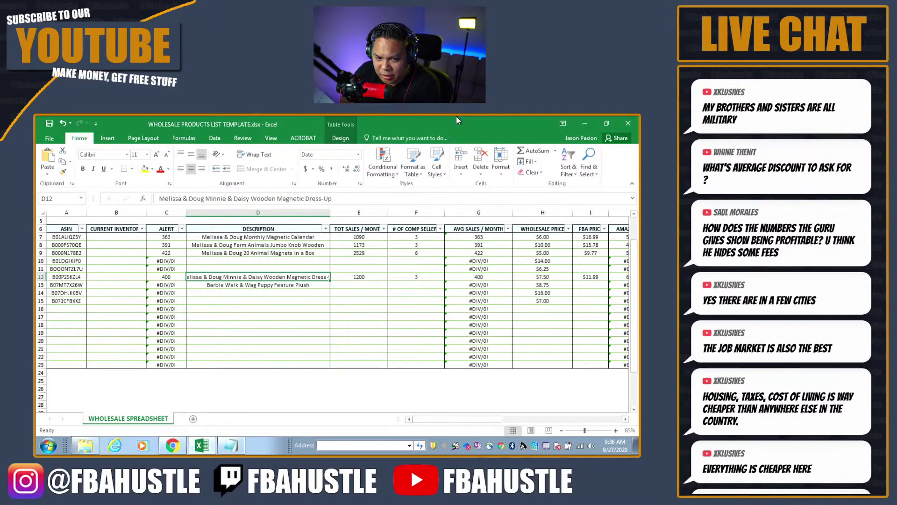
key(Down)
key(Right)
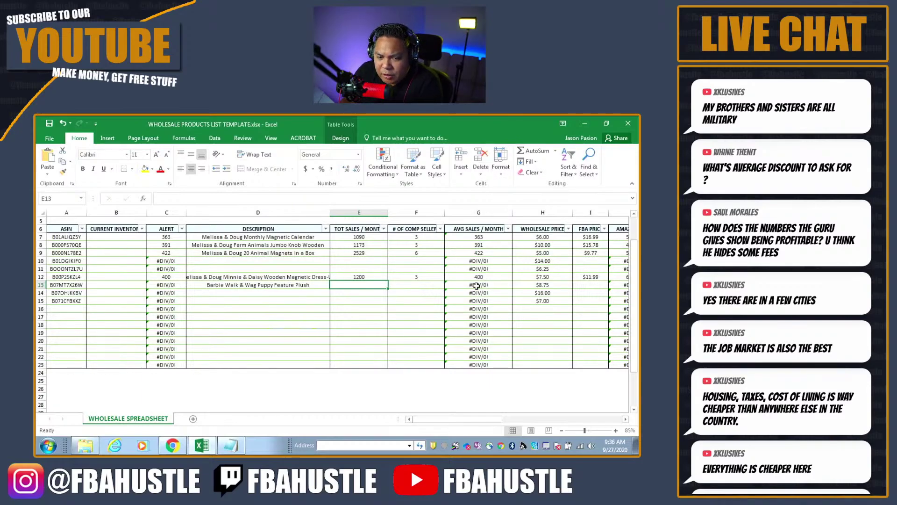
click(409, 284)
click(376, 285)
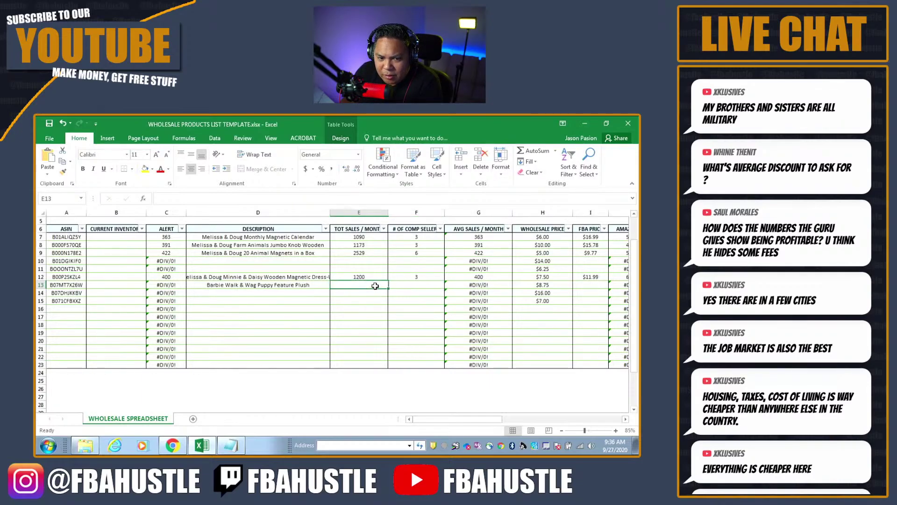
click(473, 284)
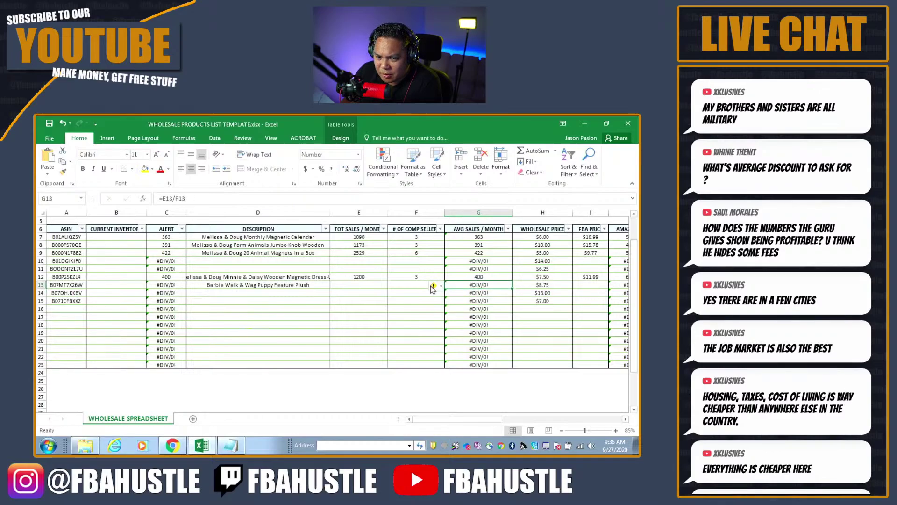
click(405, 285)
key(Left)
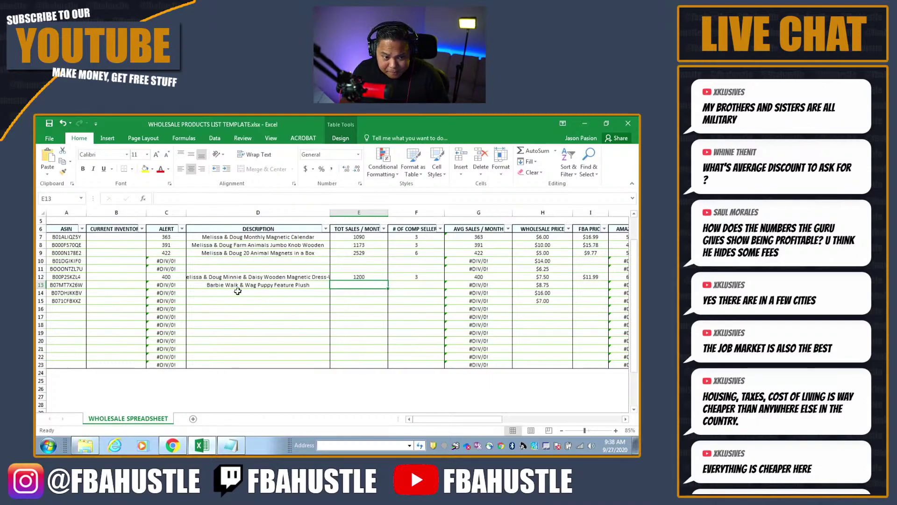
- Look up the Barbie puppy's monthly sales in Jungle Scout and enter 651 as row 13's total sales per month in Excel
key(alt+Tab)
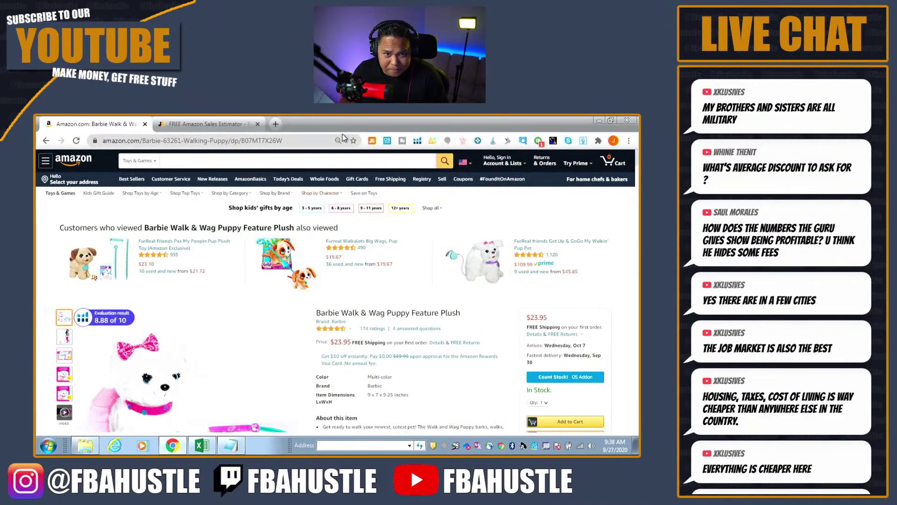
click(372, 141)
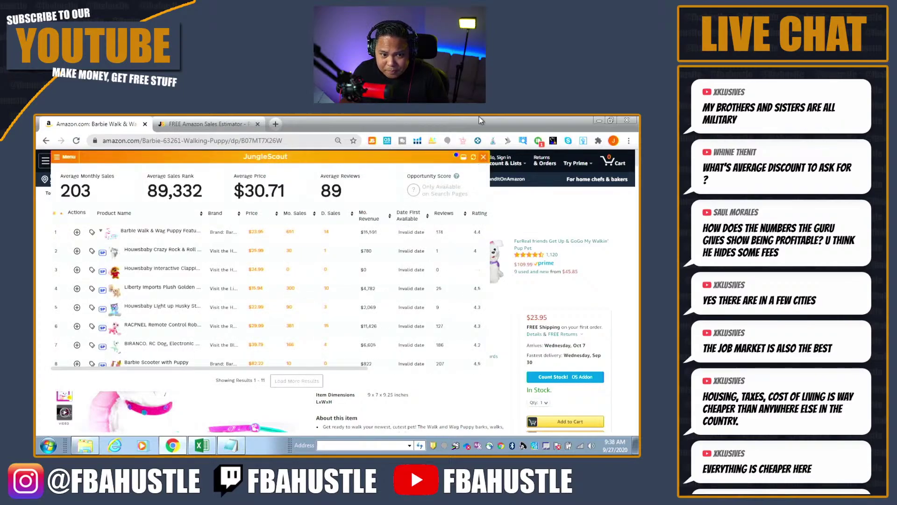
key(alt+Tab)
text(390)
key(Tab)
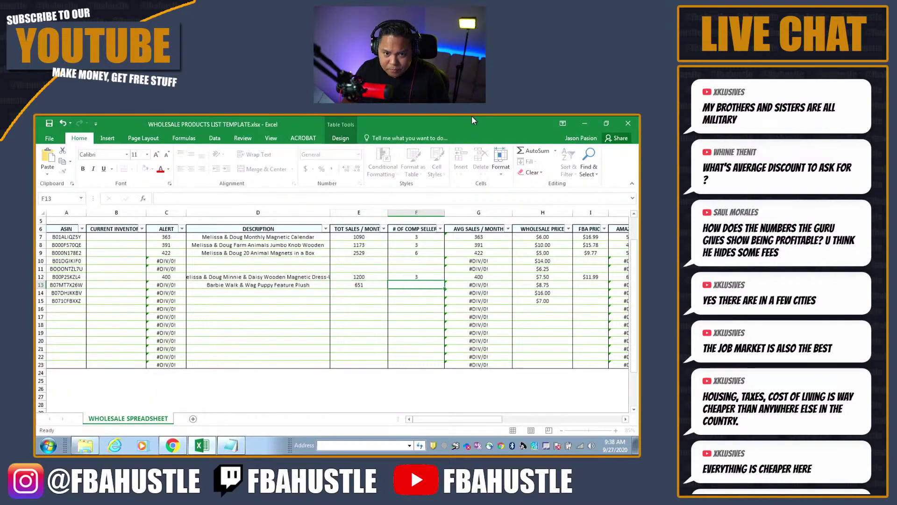
- Check the competing FBA offers on the Amazon page and enter 4 as row 13's number of competitive sellers in Excel
key(alt+Tab)
scroll(444, 321, down, 5)
key(alt+Tab)
text(4)
key(Tab)
key(Tab)
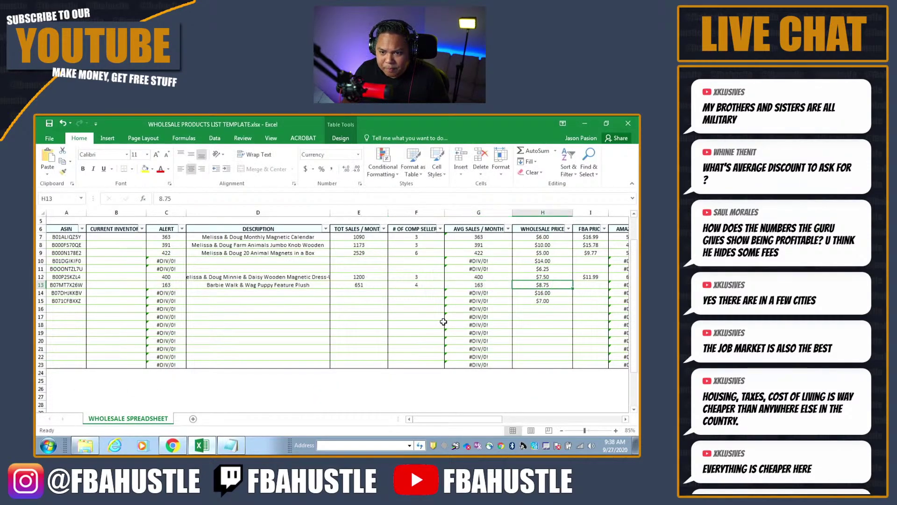
- Look up the product's past buy box price in the Keepa history and enter 22.49 as row 13's FBA price in Excel
key(Left)
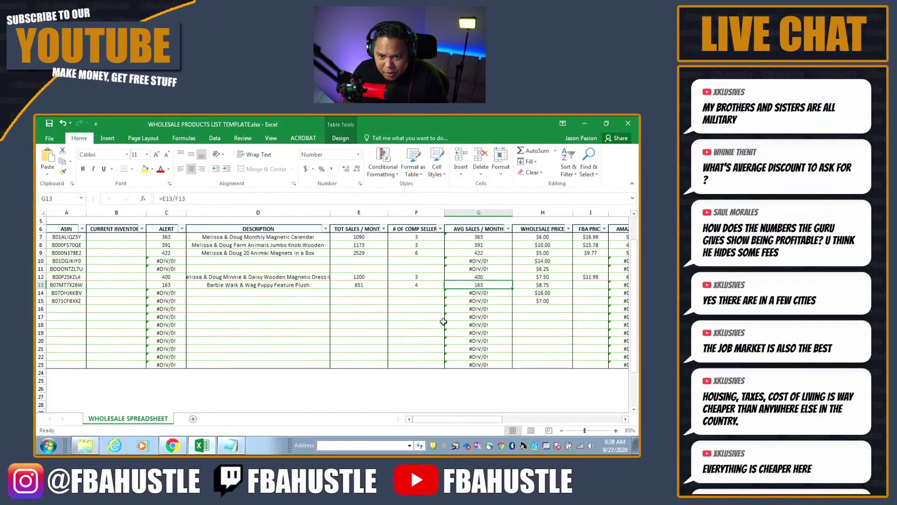
key(Right)
key(Right)
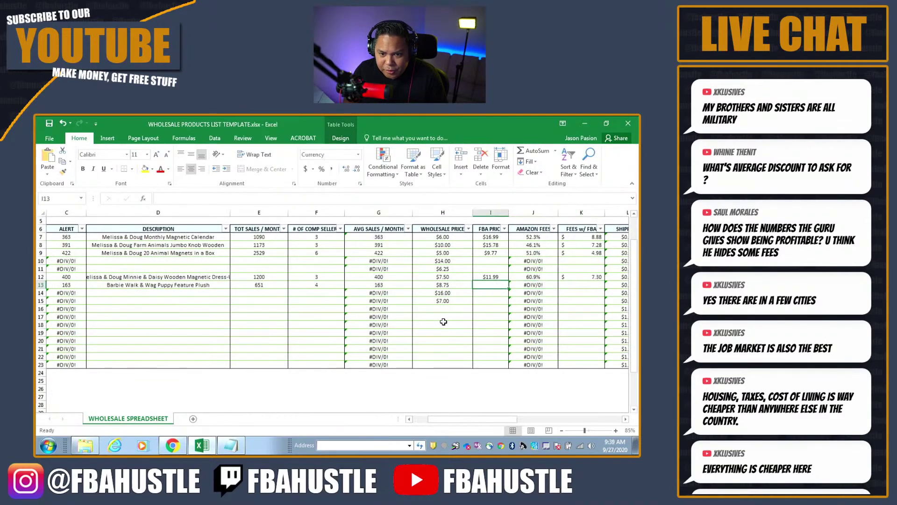
key(alt+Tab)
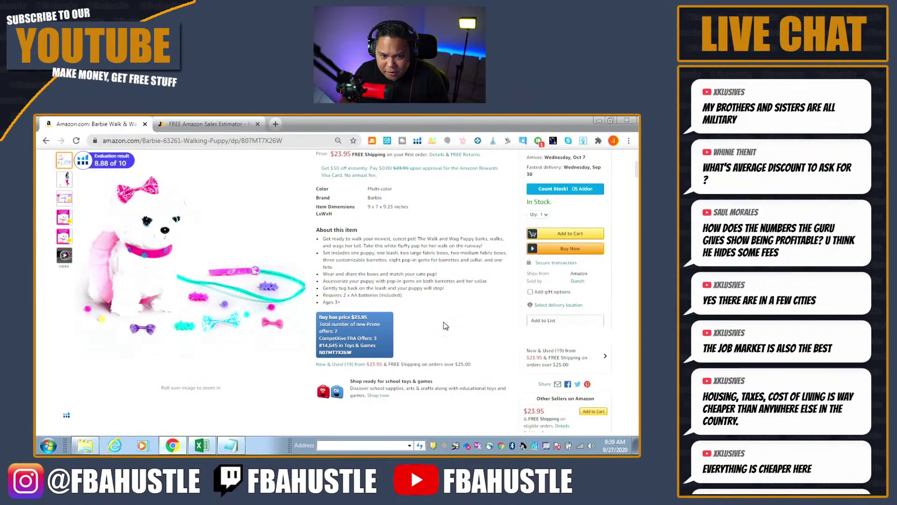
scroll(440, 322, down, 8)
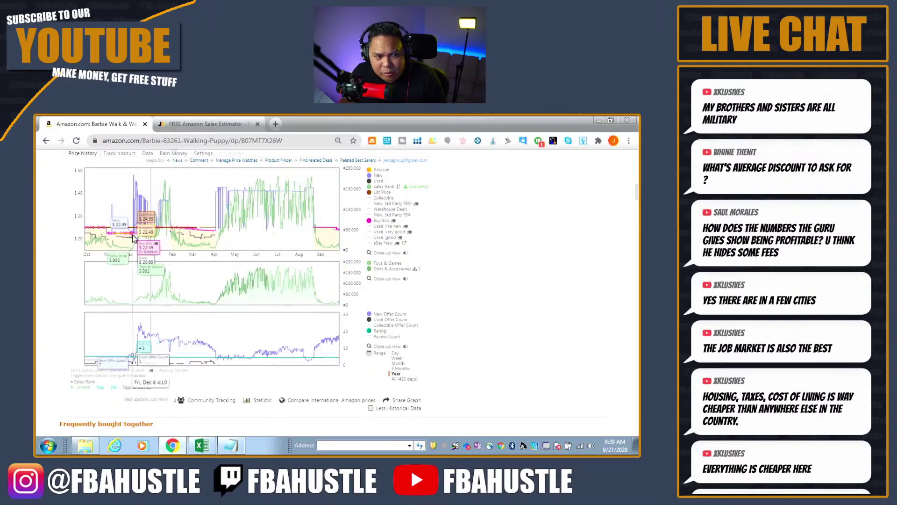
key(alt+Tab)
text(22.)
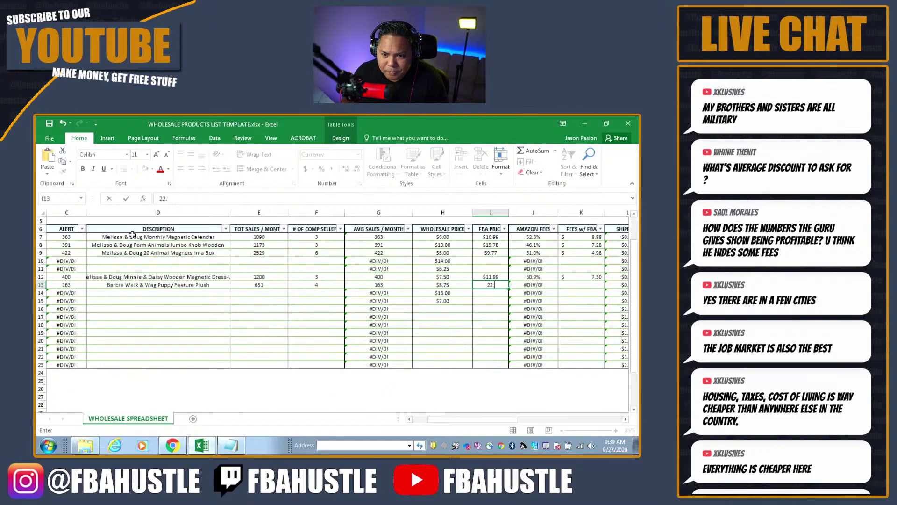
key(Return)
- Recheck the current buy box price, seller and offers on the Amazon page against row 13's FBA price in Excel
key(alt+Tab)
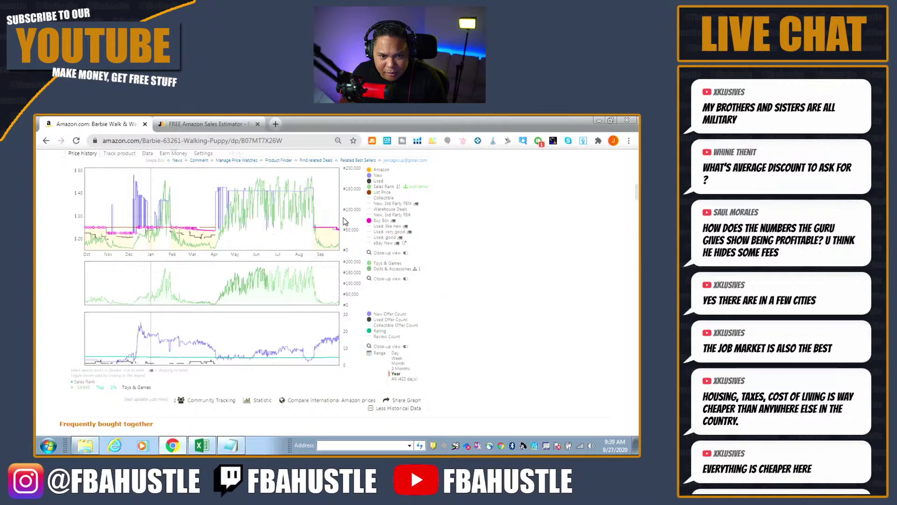
scroll(552, 302, up, 6)
scroll(553, 305, down, 2)
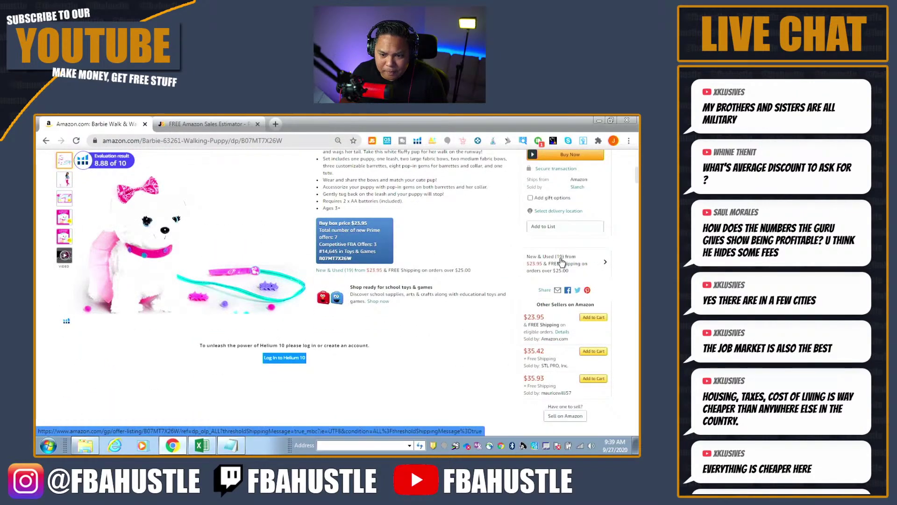
scroll(561, 262, up, 5)
scroll(538, 204, down, 2)
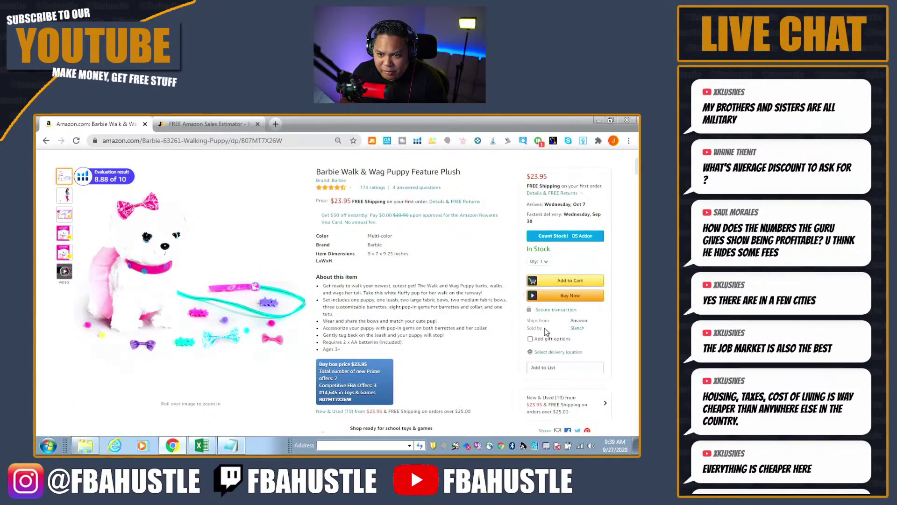
key(alt+Tab)
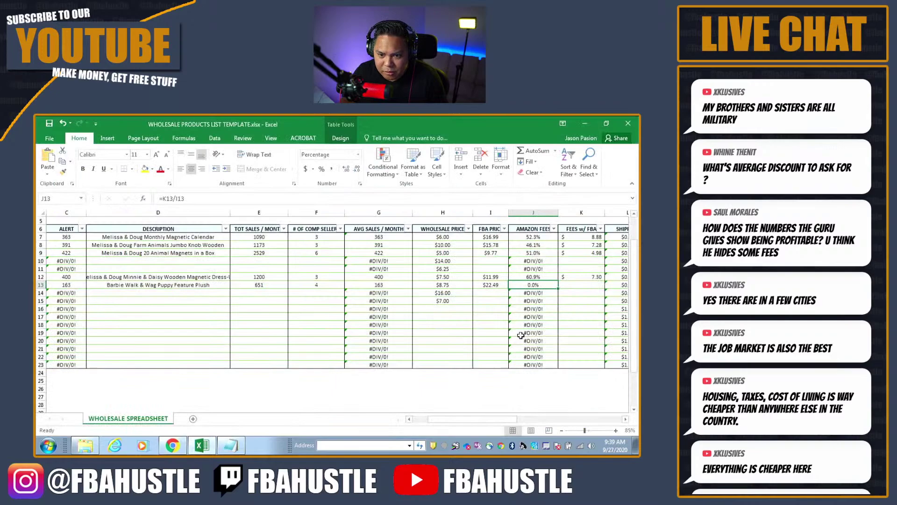
key(Left)
key(alt+Tab)
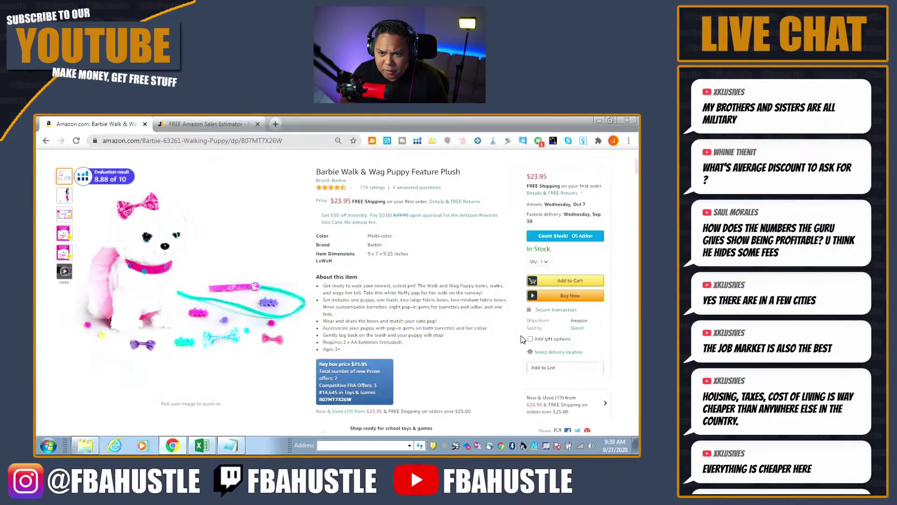
- Select row 13's FBA fees cell in Excel and run the AMZScout calculator on the Barbie puppy's Amazon page
key(alt+Tab)
key(Left)
key(Right)
key(Right)
key(Right)
key(alt+Tab)
scroll(550, 252, up, 3)
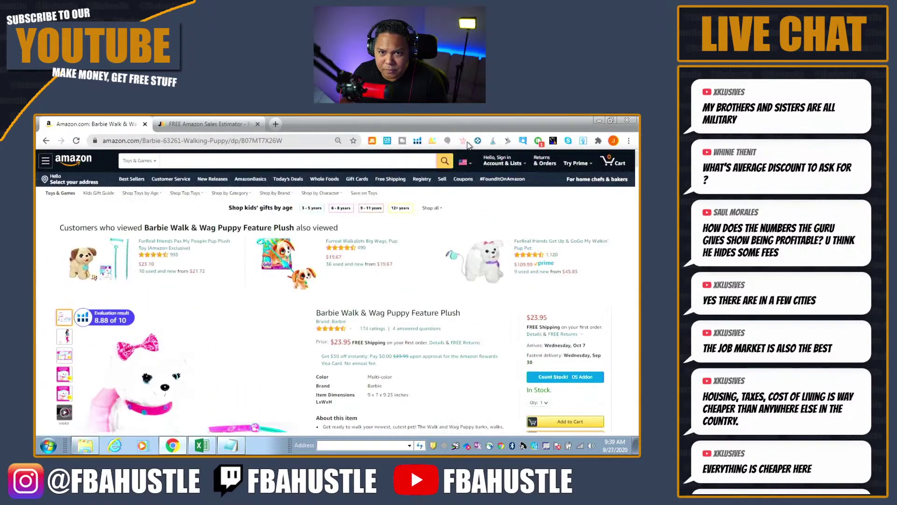
click(433, 142)
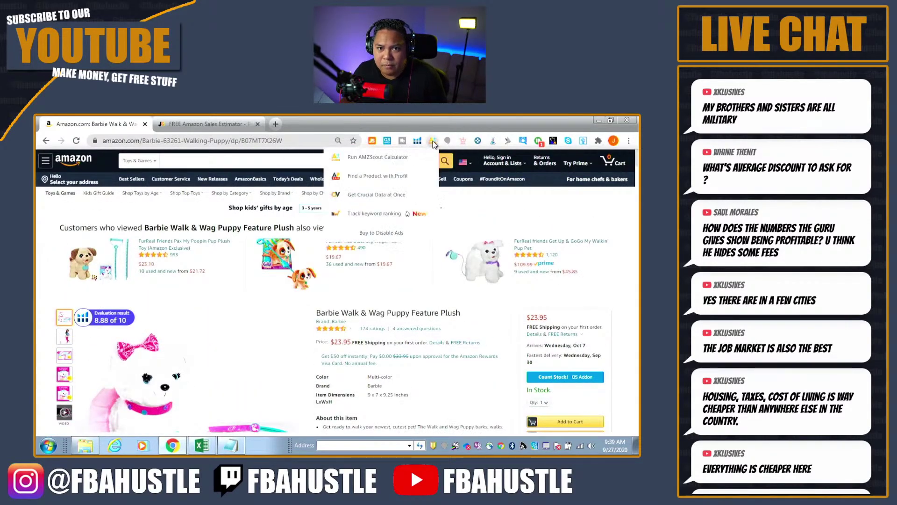
click(402, 159)
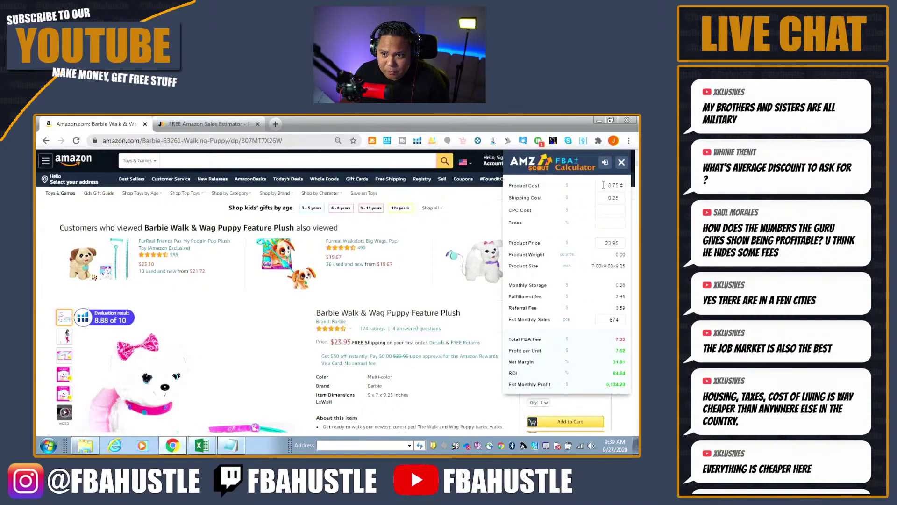
- Check the calculator's inputs against row 13 in Excel and set its product price to 23.98
key(alt+Tab)
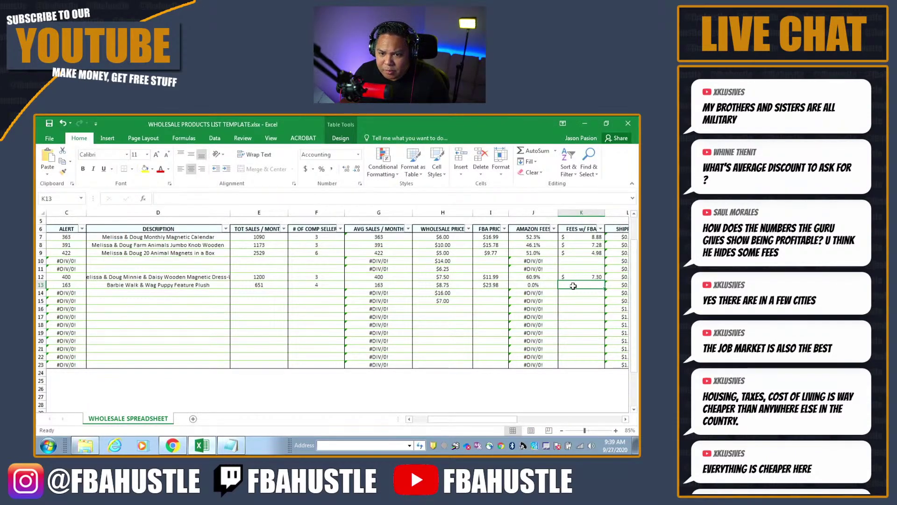
key(alt+Tab)
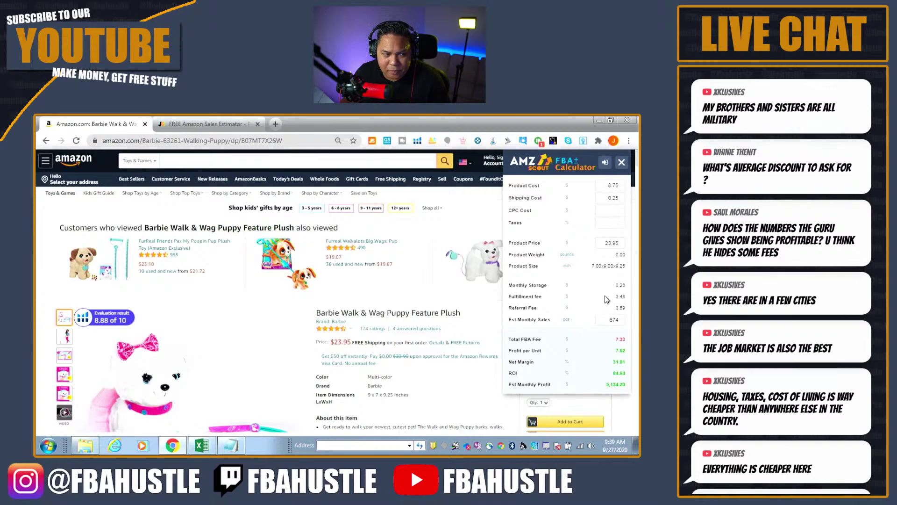
key(alt+Tab)
key(alt+Tab)
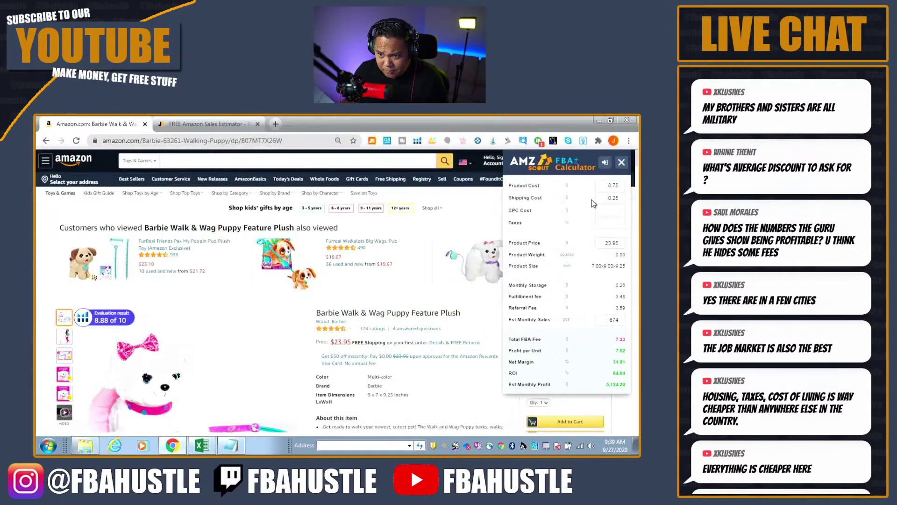
key(alt+Tab)
key(alt+Tab)
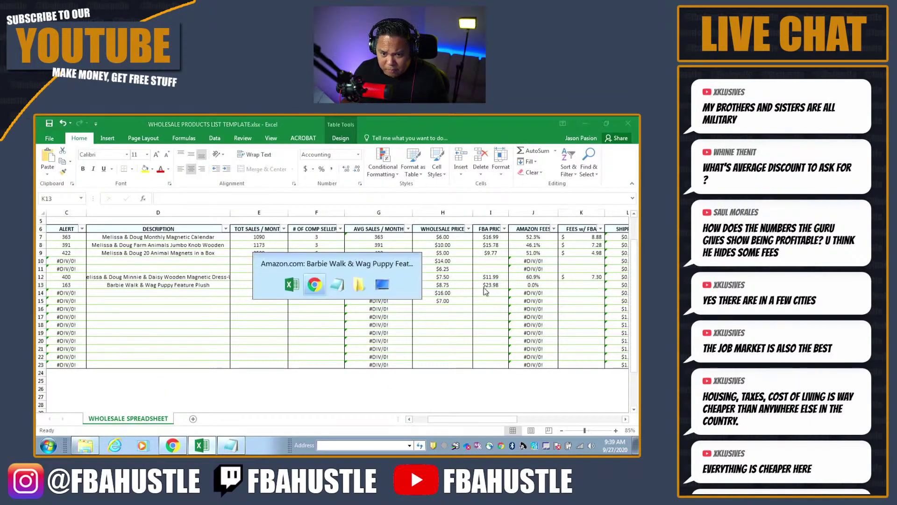
key(alt+Tab)
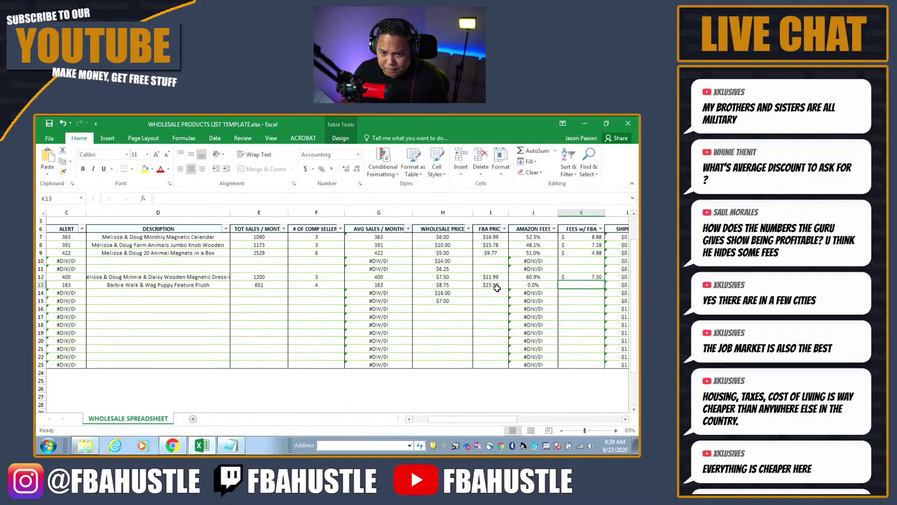
key(alt+Tab)
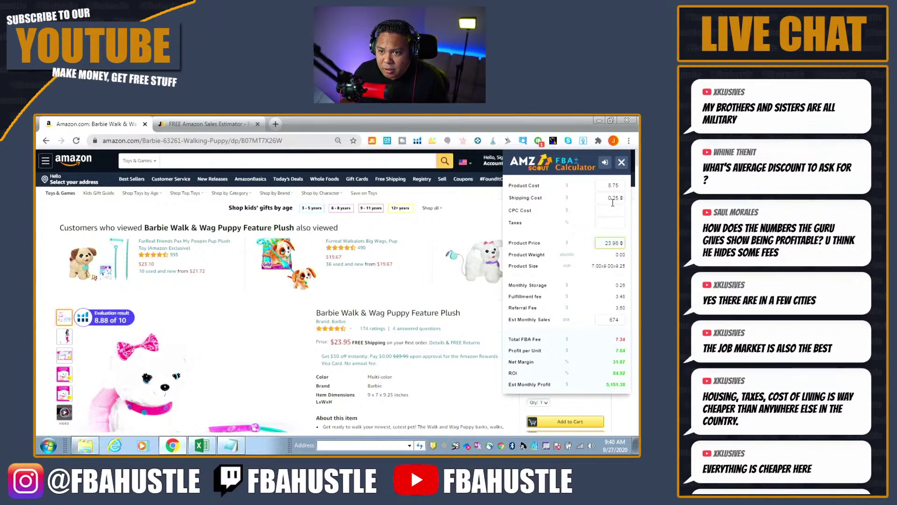
key(Tab)
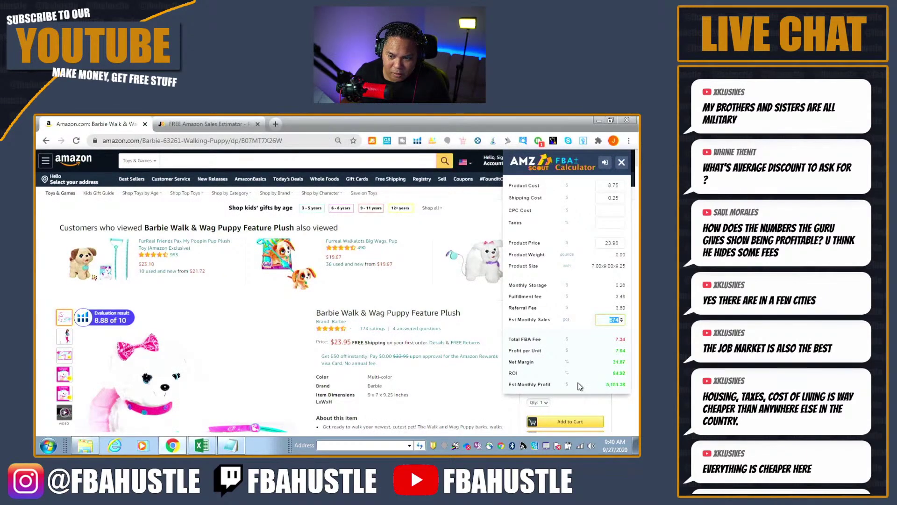
click(610, 197)
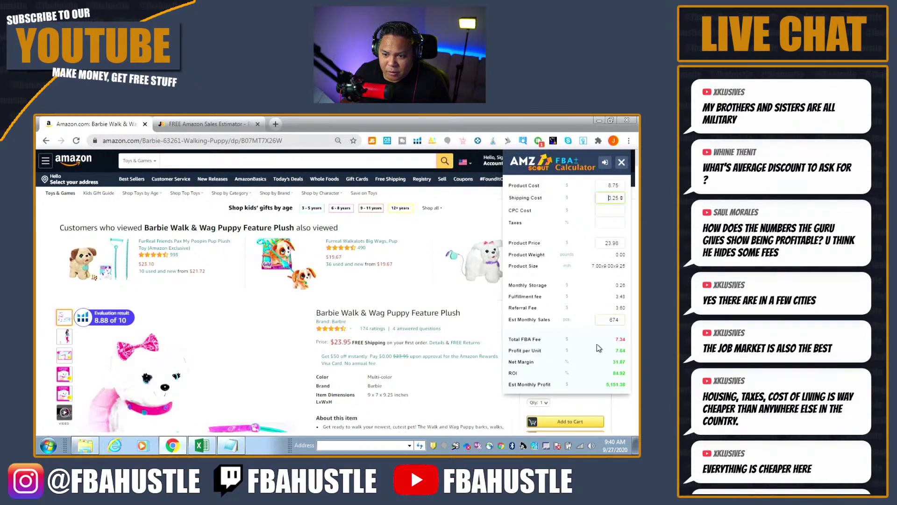
- Enter 7.34 as row 13's fees with FBA in Excel
key(alt+Tab)
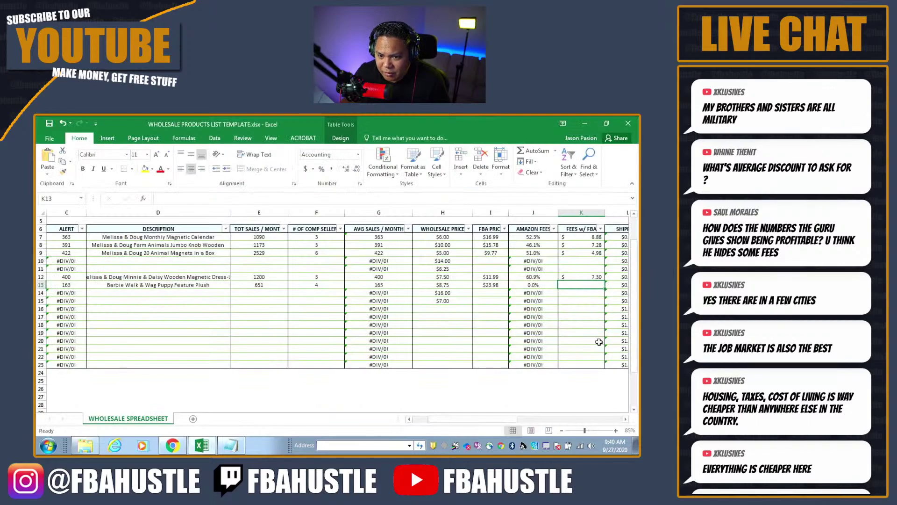
text(7.)
key(Tab)
key(Tab)
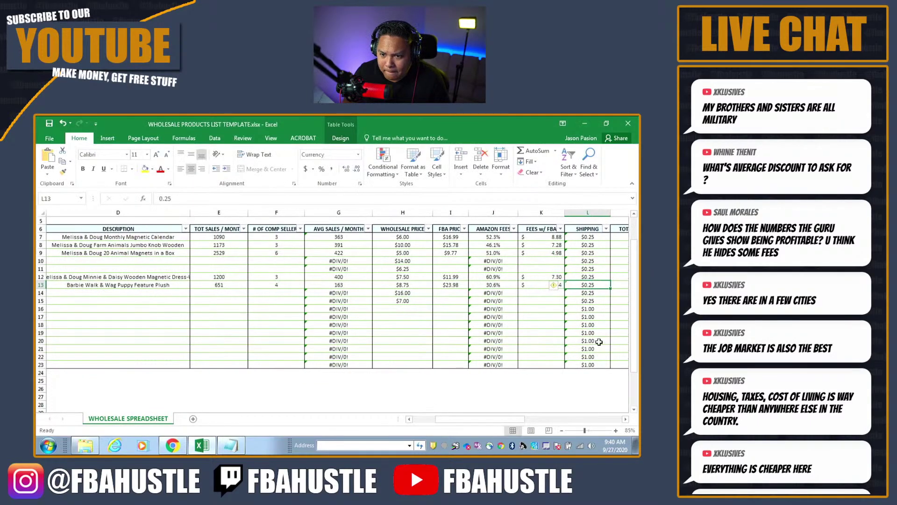
- Compare row 13's profit per item in Excel with the calculator's profit per unit, and close the calculator
key(alt+Tab)
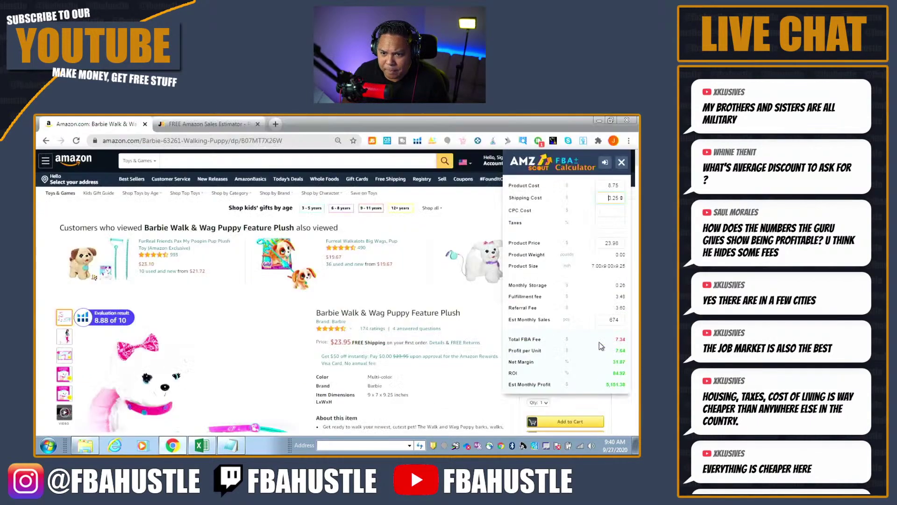
key(alt+Tab)
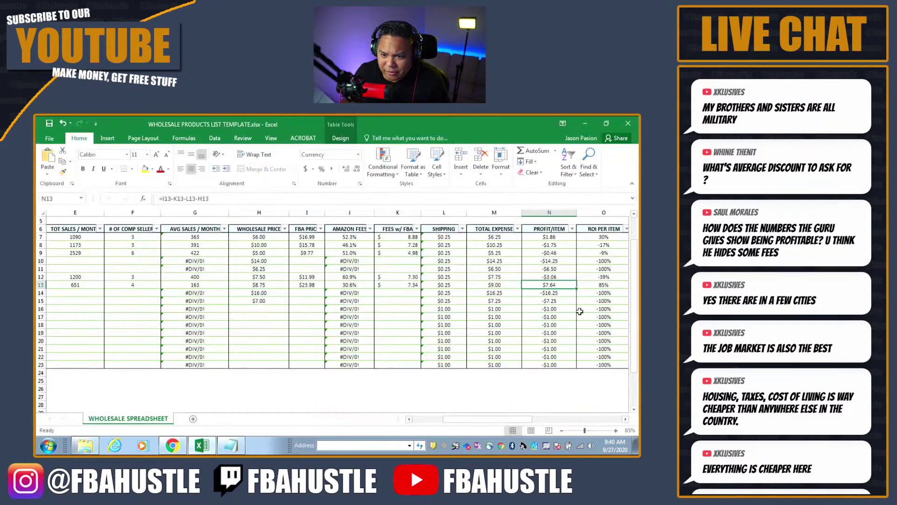
key(Left)
key(Left)
key(Left)
key(Left)
key(Left)
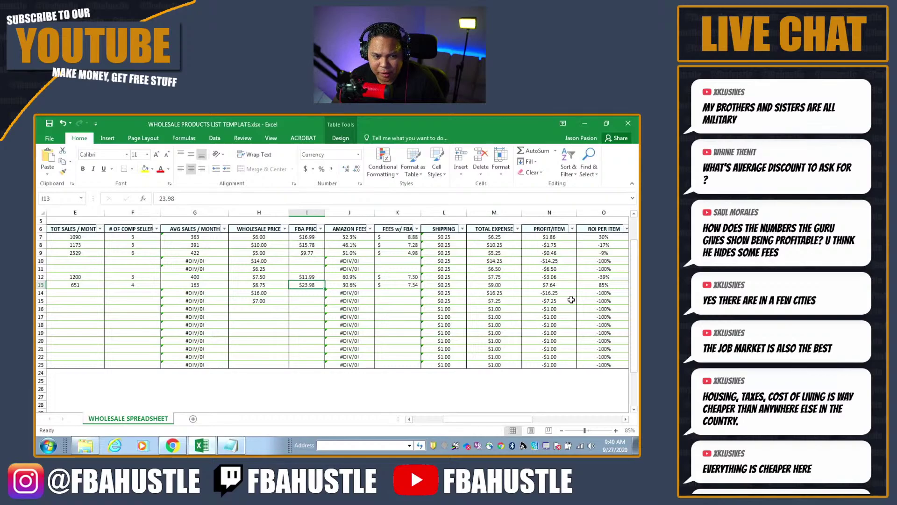
key(alt+Tab)
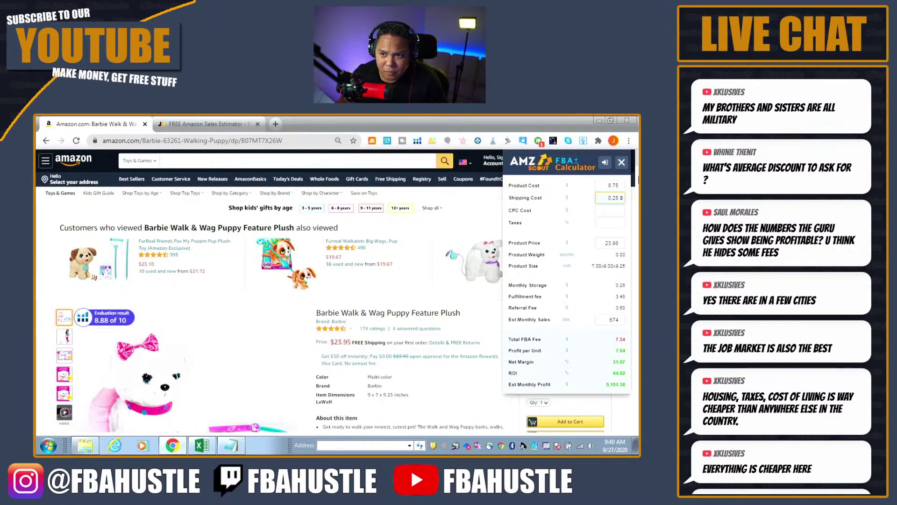
click(621, 162)
key(alt+Tab)
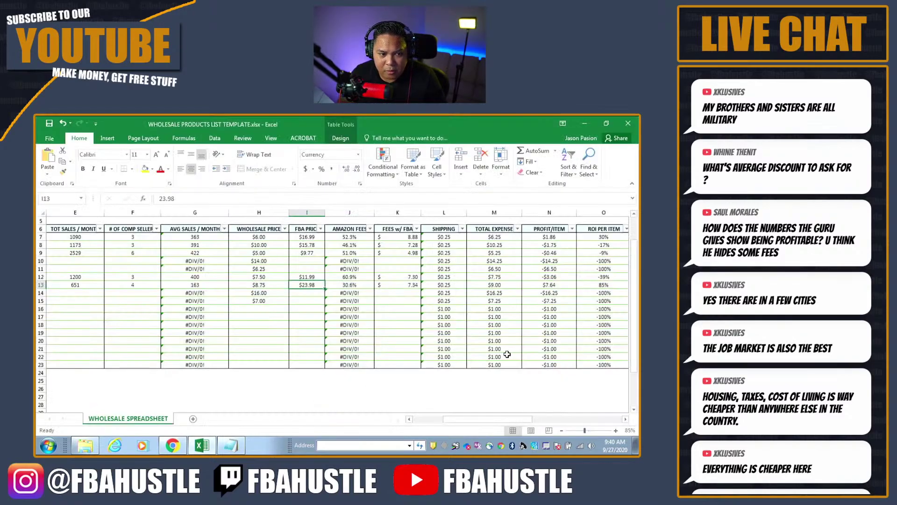
- Review row 13's average sales, ROI per item, monthly investment and monthly profit in the spreadsheet
key(Left)
key(Left)
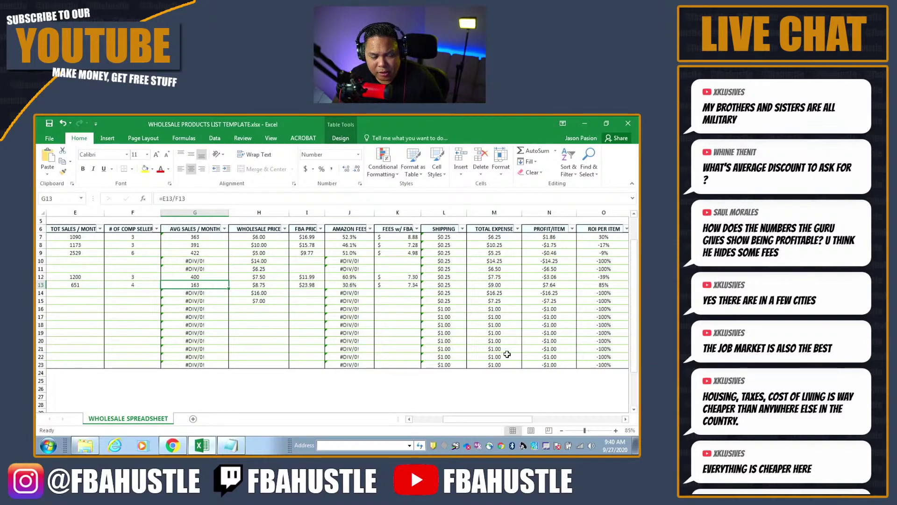
key(Right)
key(Right)
key(Right)
key(Right)
key(Right)
key(Right)
key(Right)
key(Right)
key(Right)
key(Right)
key(Right)
key(Right)
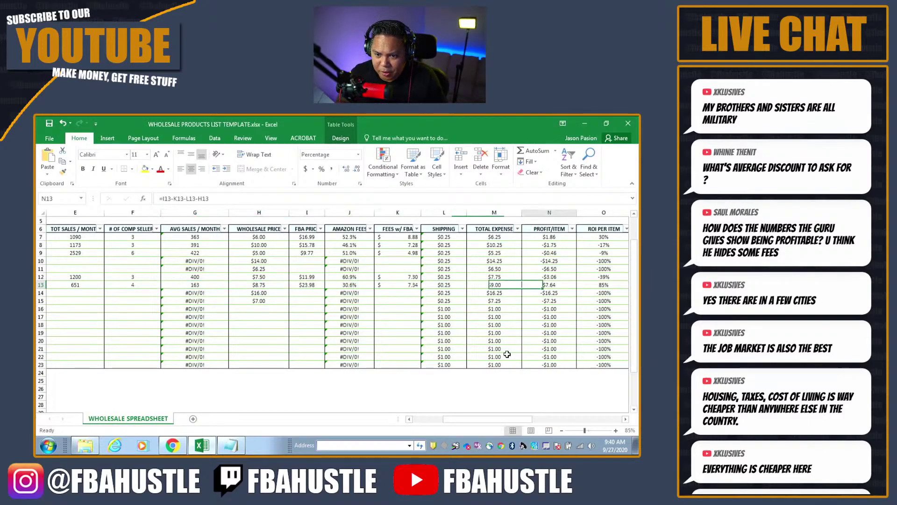
key(Left)
key(Left)
key(Left)
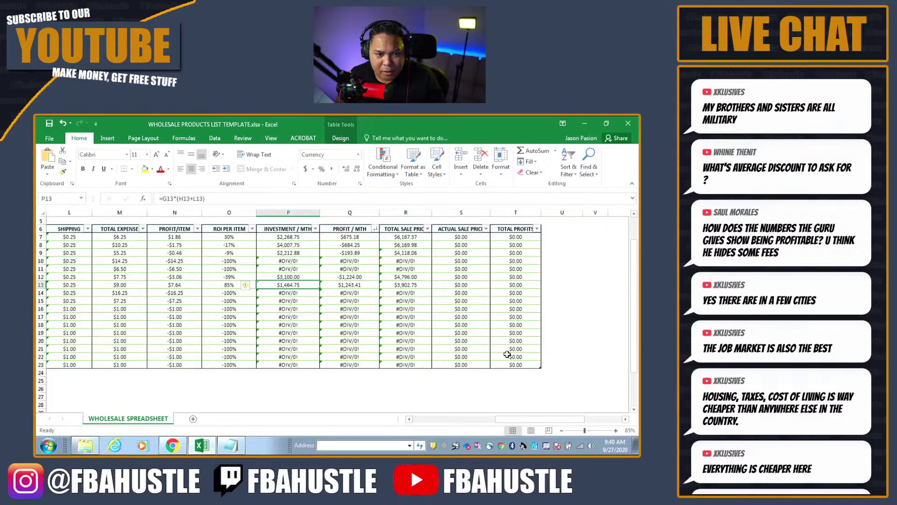
key(Right)
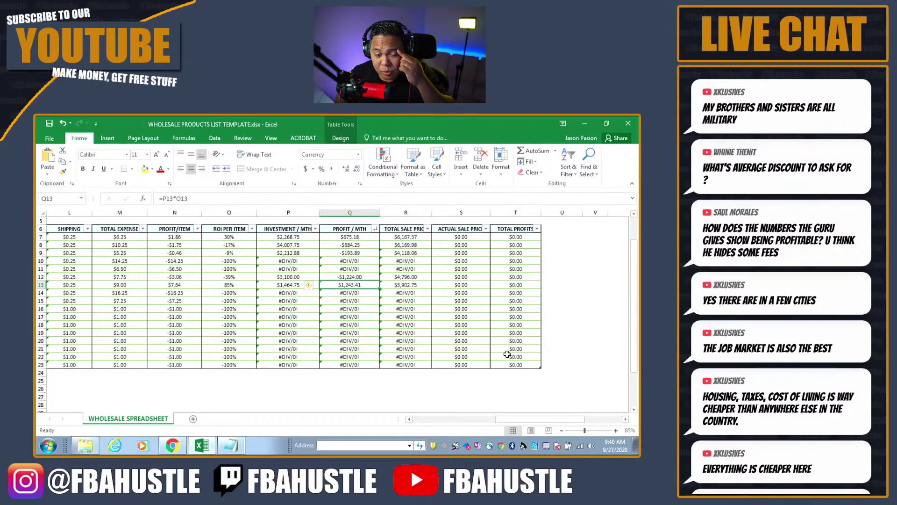
key(Left)
key(Right)
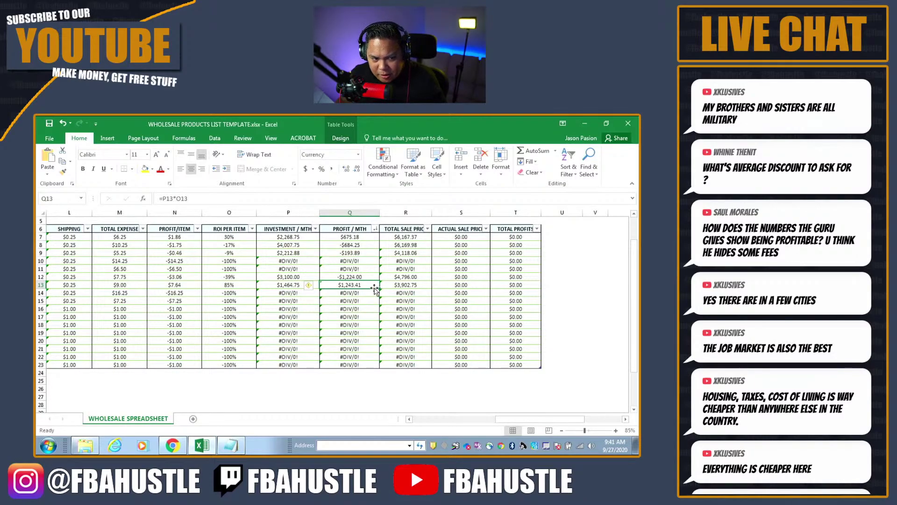
key(Left)
key(Left)
key(Right)
key(Right)
key(Left)
key(Left)
key(Right)
key(Right)
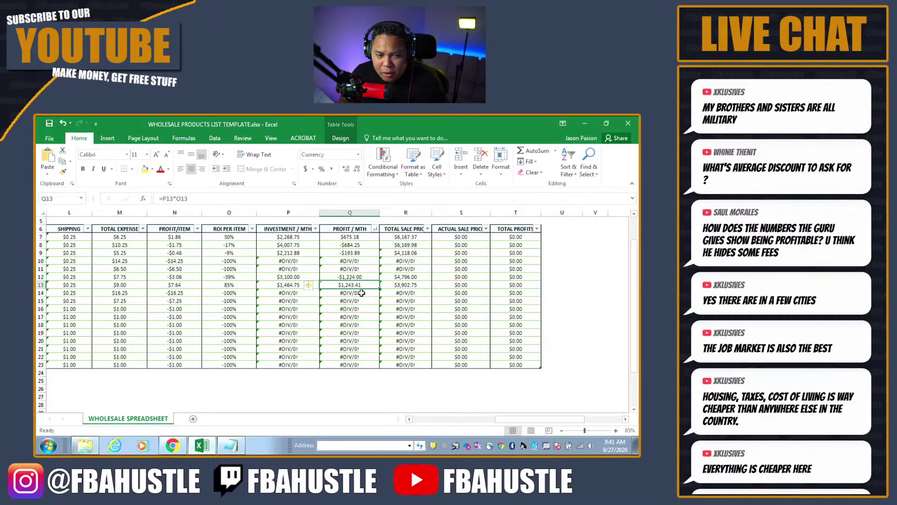
- Copy row 14's ASIN B07DHJKKBV from Excel, search Google for it, and open the RoboVac G30 Amazon result
key(Left)
key(Left)
key(Left)
key(Left)
key(Left)
key(Left)
key(Left)
key(Left)
key(Left)
key(Left)
key(Left)
key(Left)
key(Left)
key(Left)
key(Left)
key(Left)
key(ctrl+c)
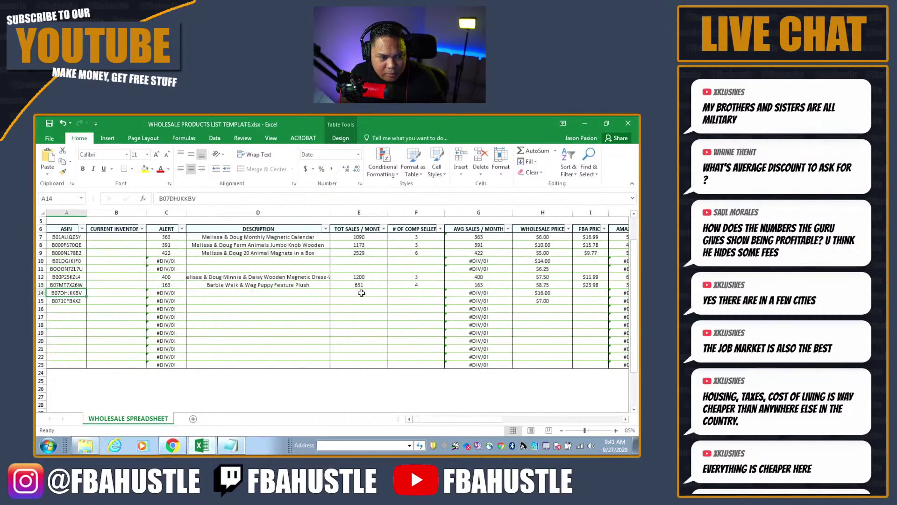
key(alt+Tab)
key(ctrl+l)
key(ctrl+v)
key(Return)
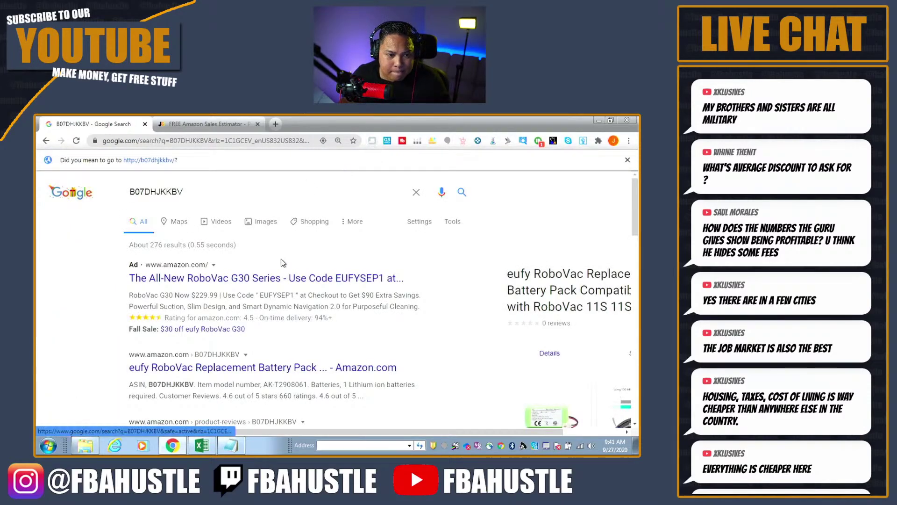
click(278, 279)
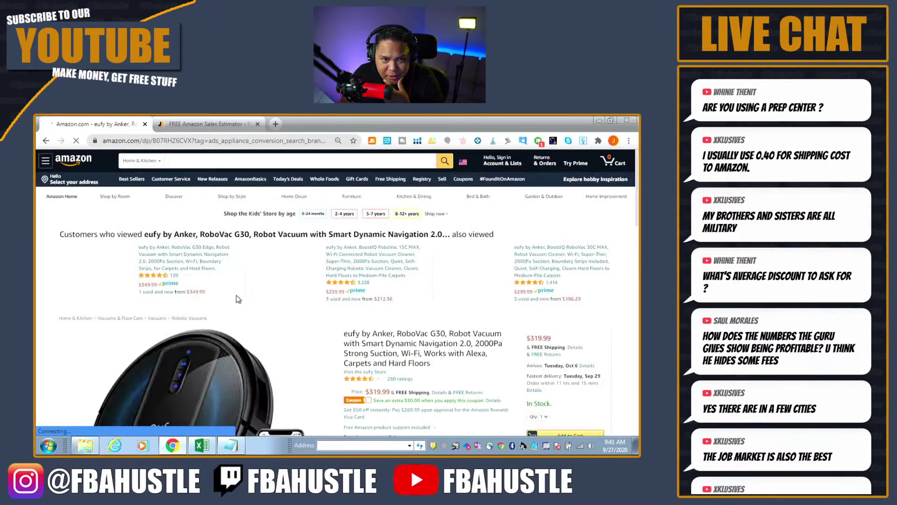
- Look up the RoboVac G30's monthly sales in Jungle Scout and enter 1310 as row 14's total sales per month in Excel
scroll(286, 292, down, 3)
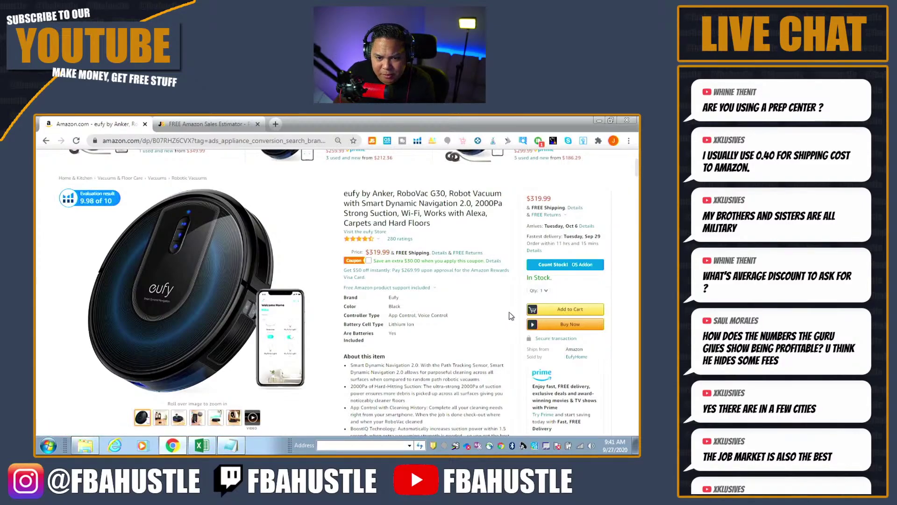
scroll(513, 311, down, 1)
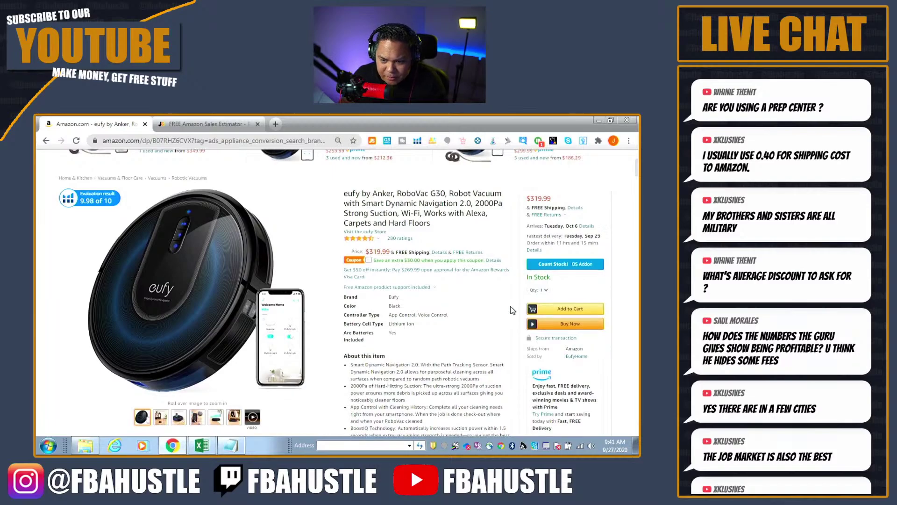
scroll(512, 310, up, 1)
scroll(512, 310, down, 1)
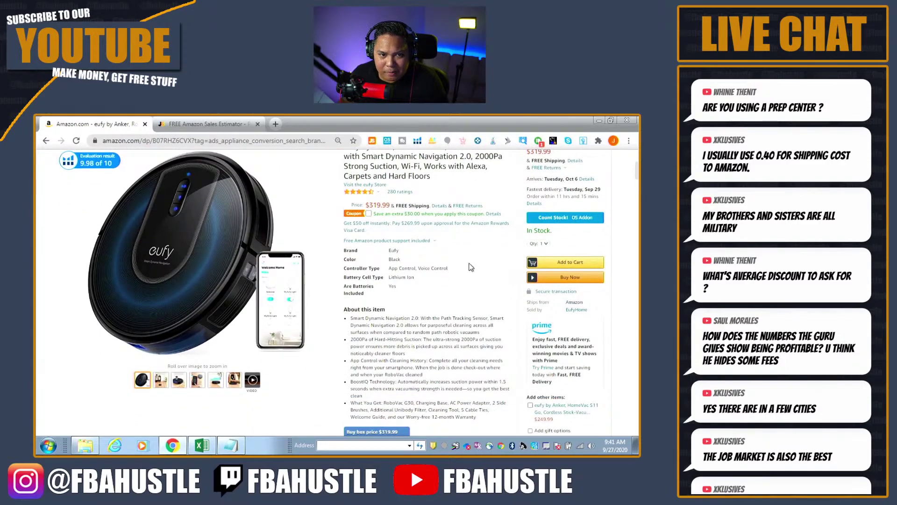
click(372, 140)
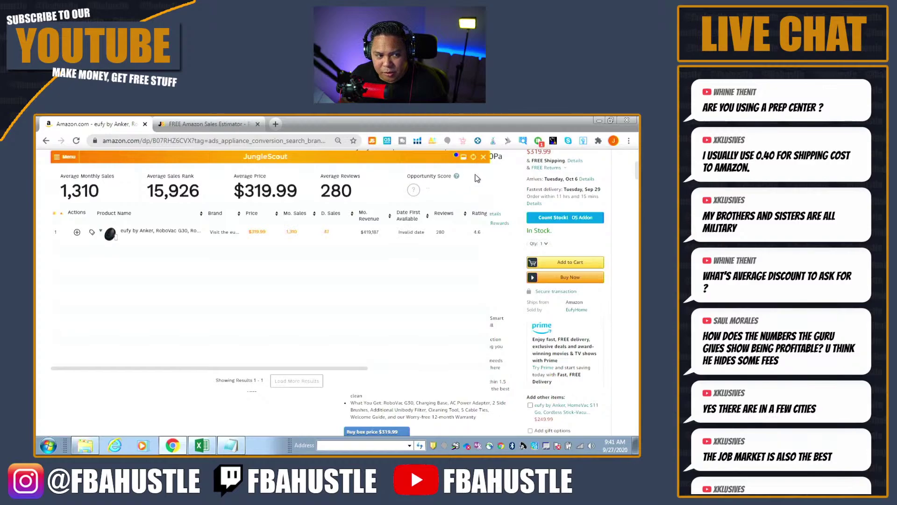
key(alt+Tab)
key(Right)
key(Right)
key(Right)
key(Right)
key(Right)
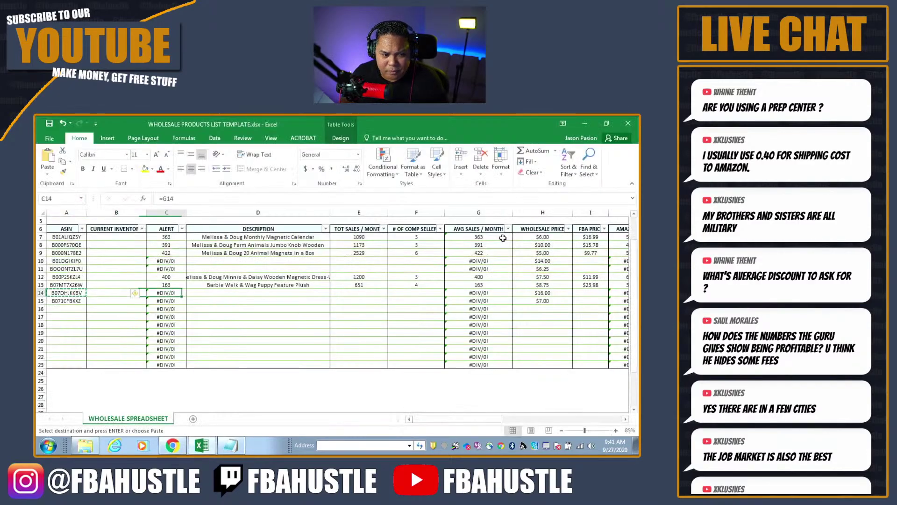
key(Left)
text(13)
key(Tab)
- Enter 2 as row 14's number of competitive sellers in Excel and check the offers and buy box price on the Amazon page
key(alt+Tab)
key(alt+Tab)
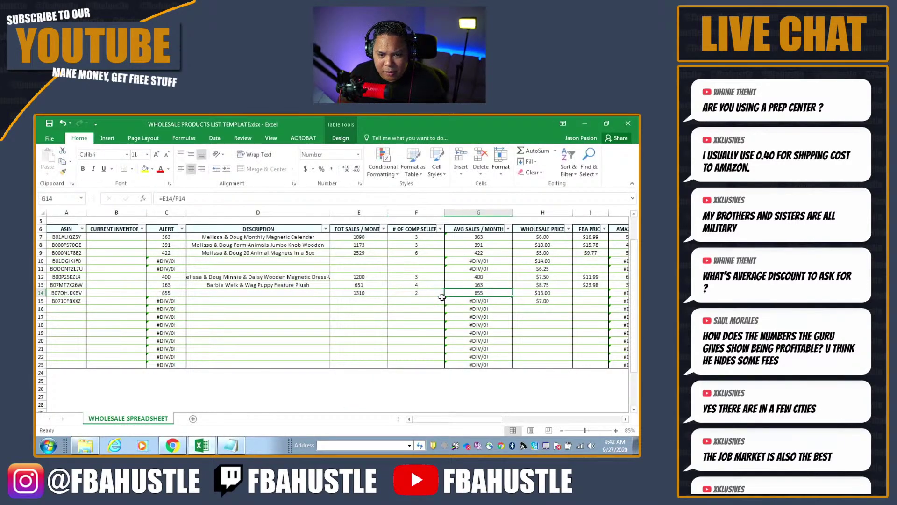
key(alt+Tab)
scroll(457, 288, up, 1)
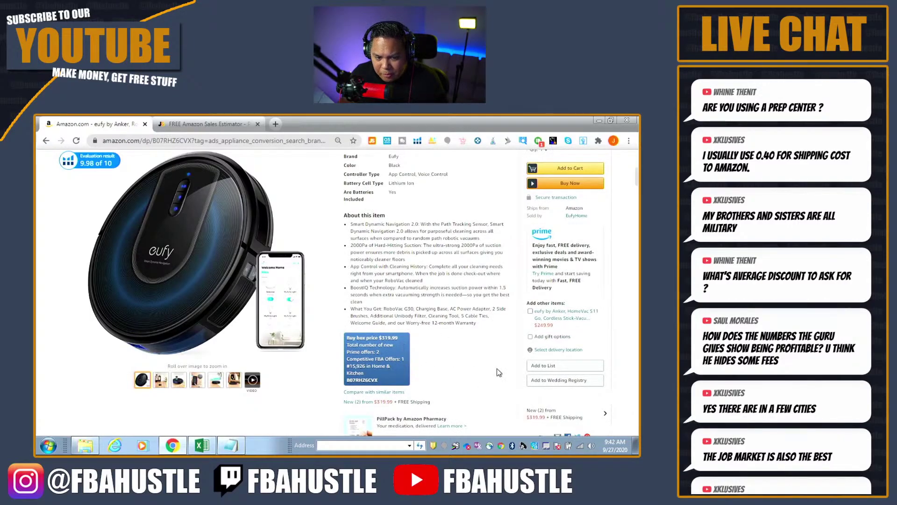
scroll(503, 330, up, 2)
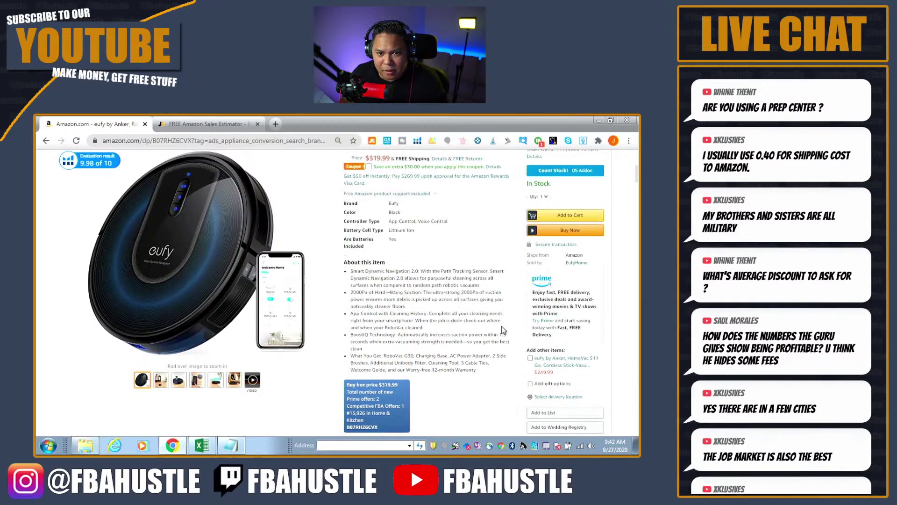
- Compare row 14's average sales and wholesale price in Excel with the RoboVac G30's price on the Amazon page
key(alt+Tab)
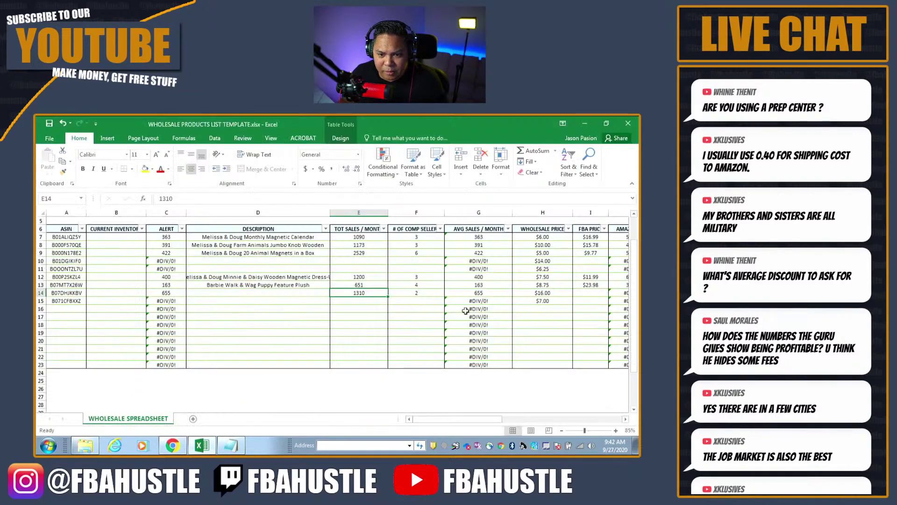
key(Right)
key(Right)
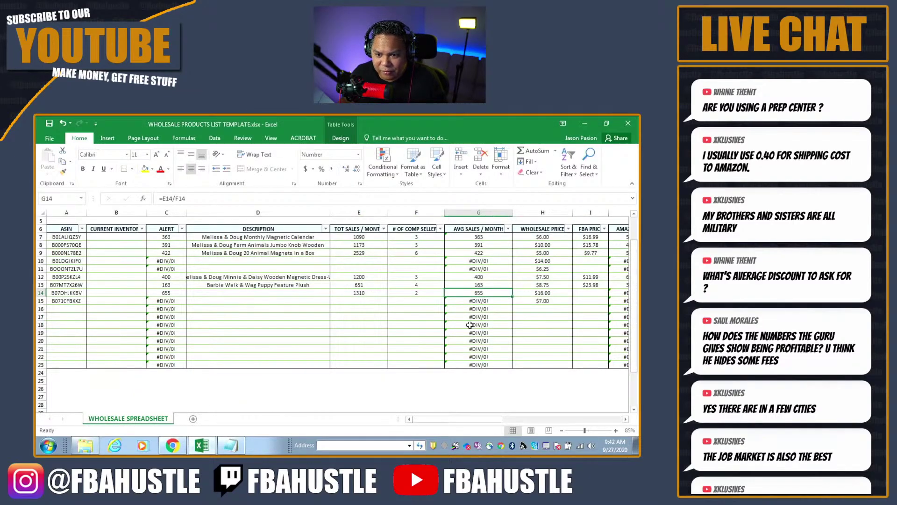
key(Right)
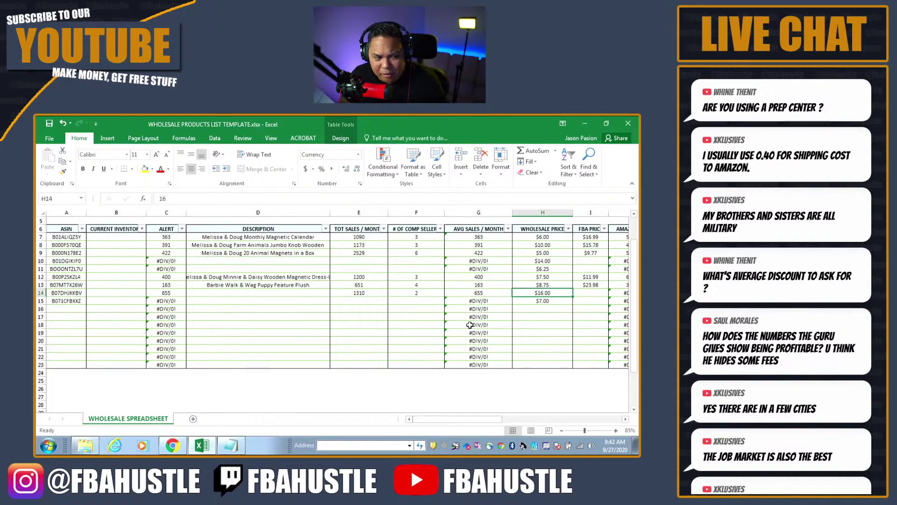
key(alt+Tab)
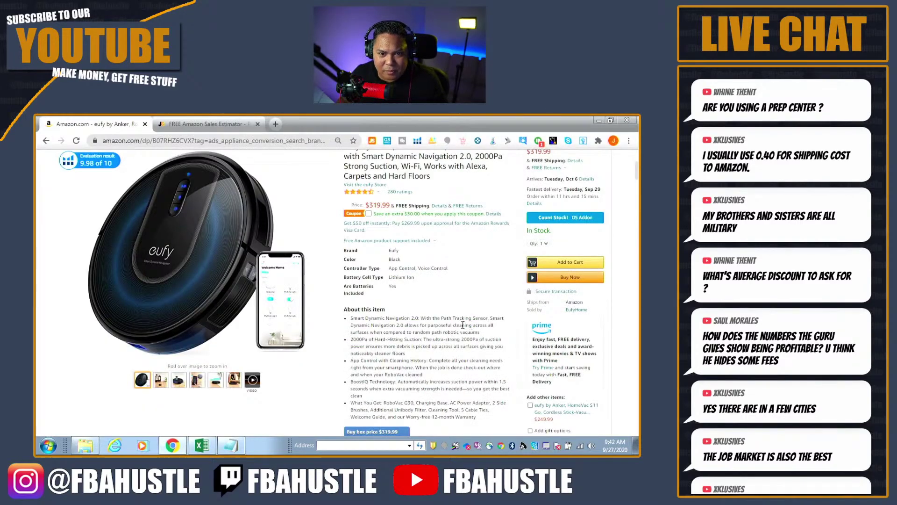
scroll(462, 325, up, 2)
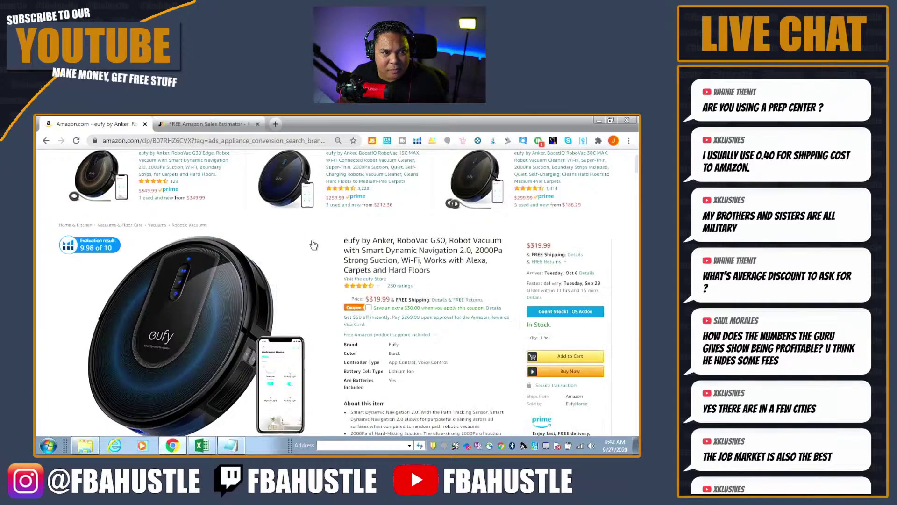
scroll(313, 245, up, 3)
- Return to Excel and copy row 14's ASIN B07DHJKKBV
key(alt+Tab)
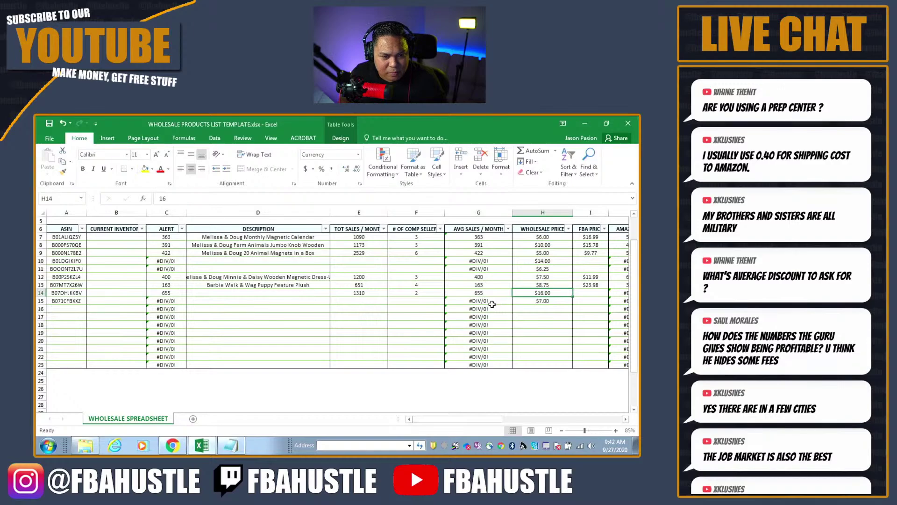
key(Left)
key(Left)
key(Left)
key(Left)
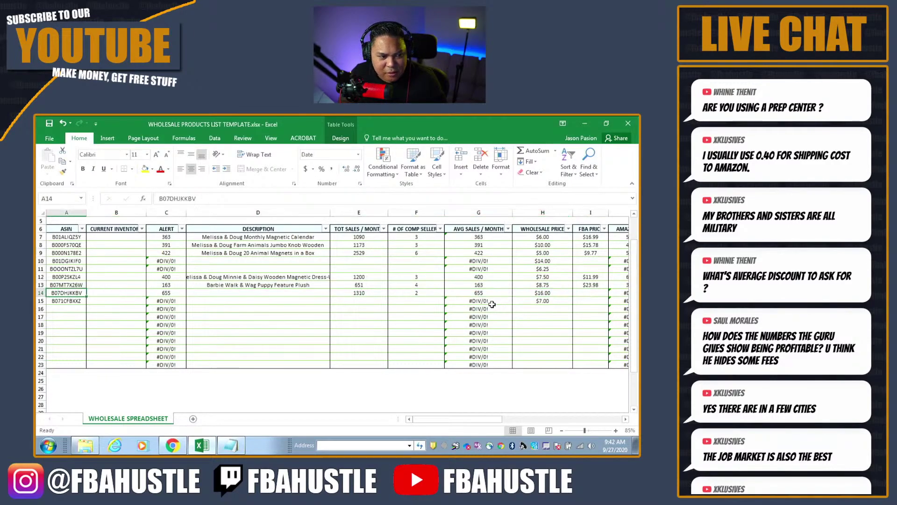
key(Left)
key(Left)
key(Left)
key(ctrl+c)
- Recopy row 14's ASIN B07DHJKKBV, search Google for it in a new browser tab, and open the RoboVac G30 ad result
key(alt+Tab)
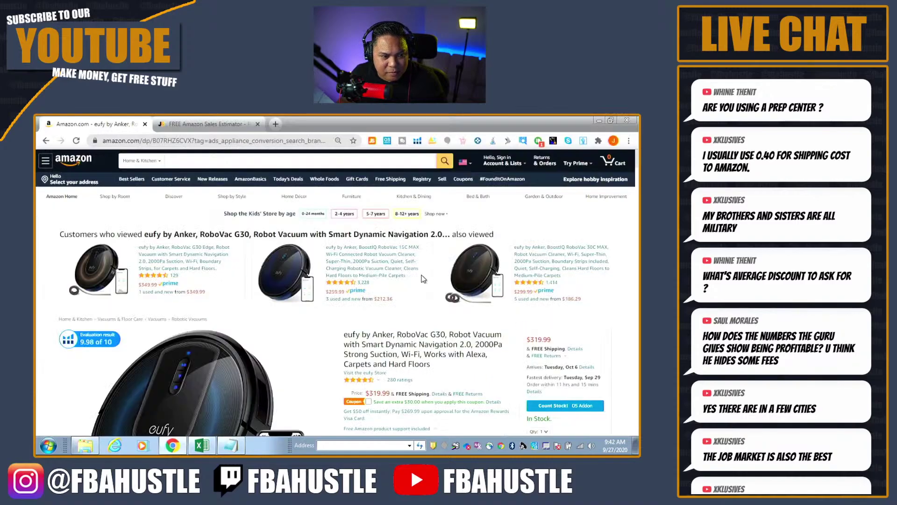
key(alt+Tab)
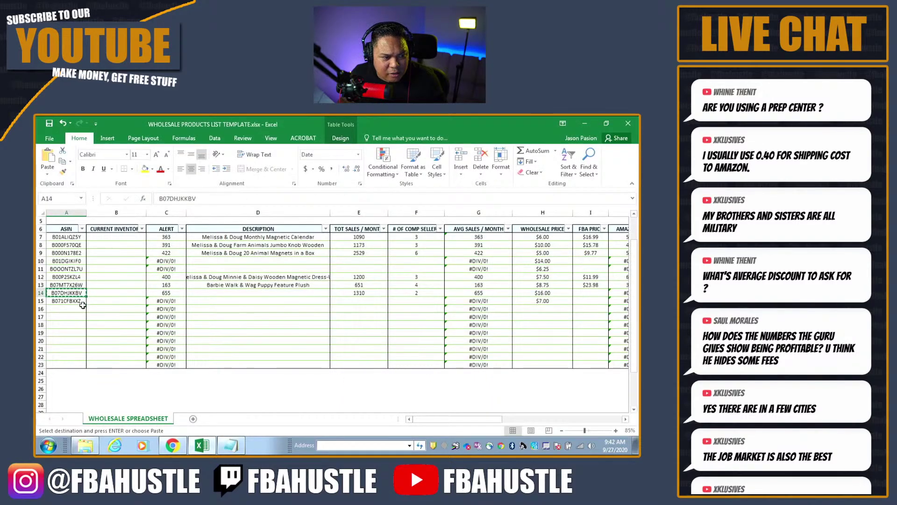
scroll(137, 308, up, 1)
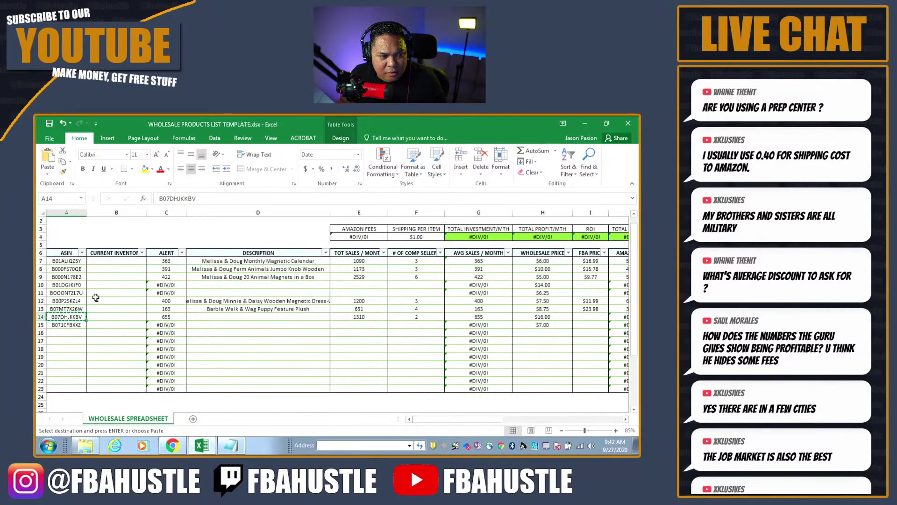
key(Escape)
key(ctrl+c)
key(alt+Tab)
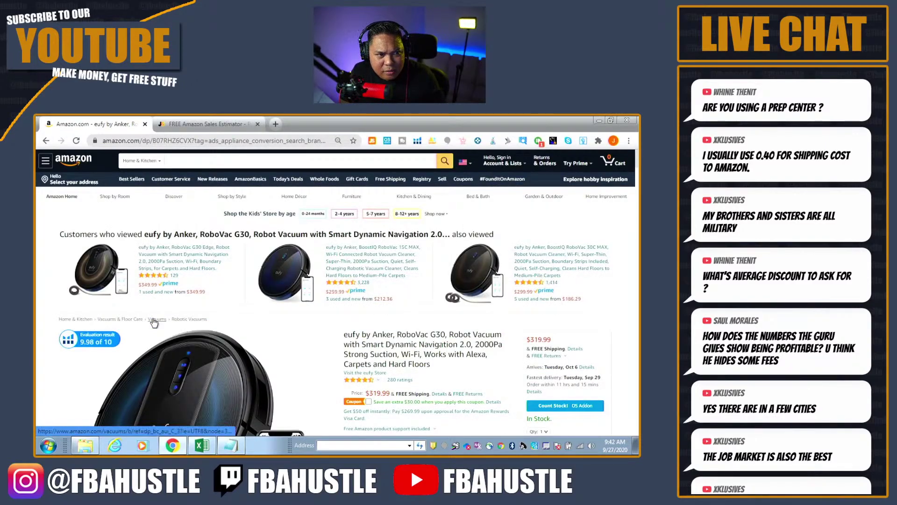
key(ctrl+t)
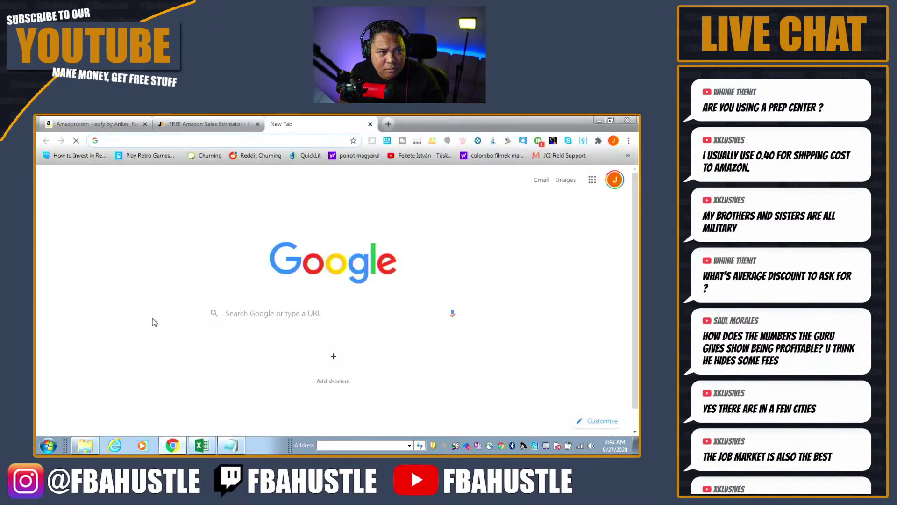
key(ctrl+v)
key(Return)
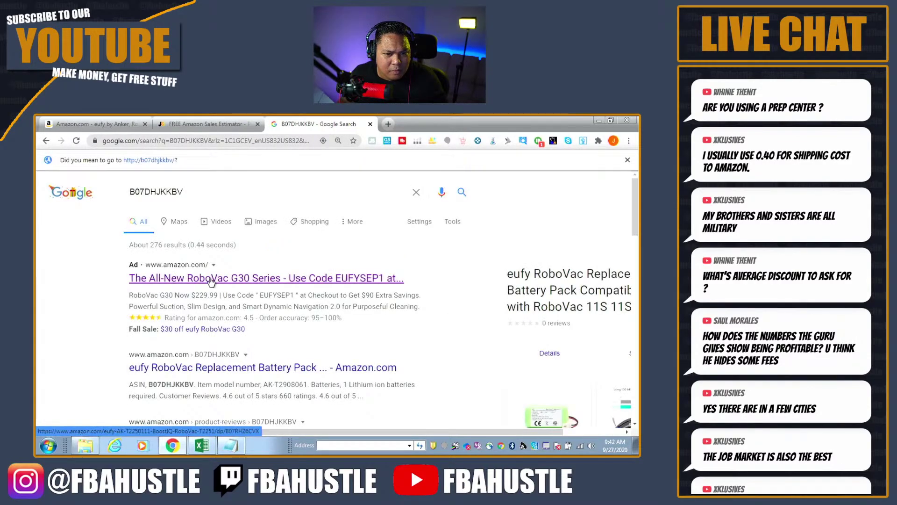
click(233, 278)
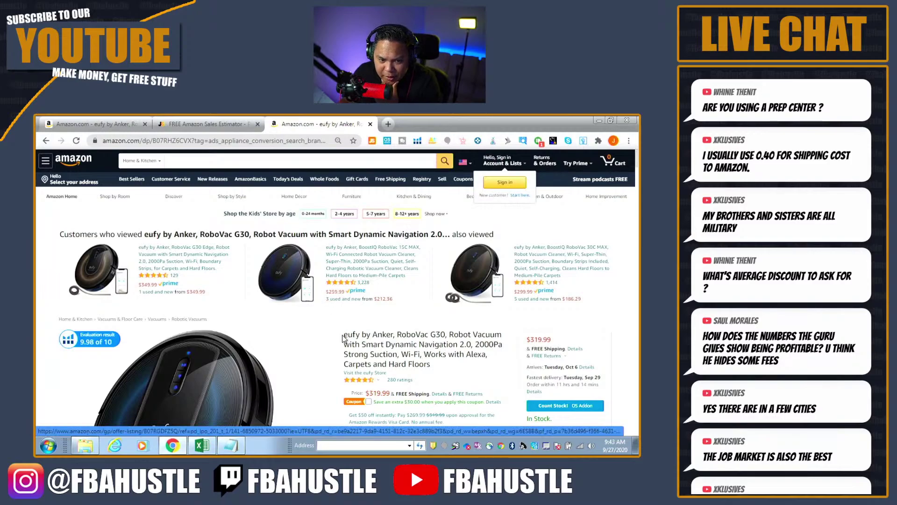
- Check the Amazon listing's details and the ASIN in its web address against row 14's ASIN and wholesale price in Excel
scroll(337, 353, down, 3)
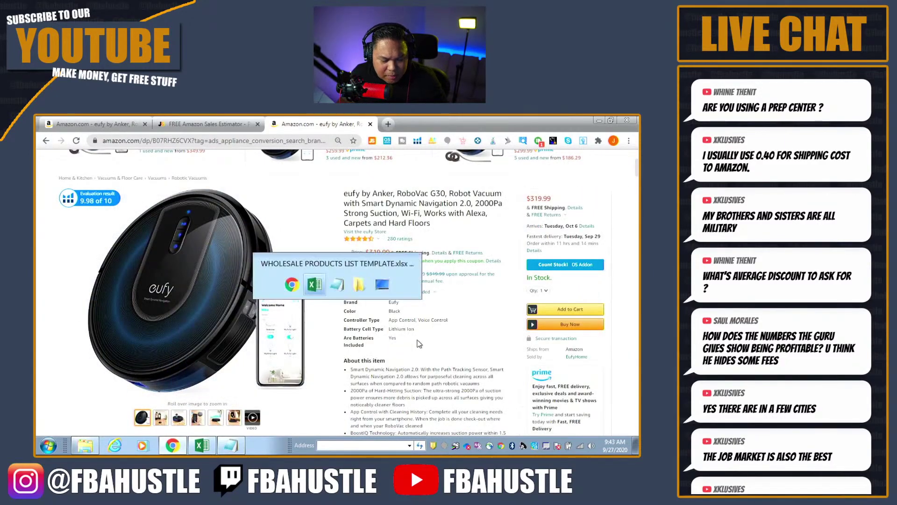
scroll(393, 280, up, 3)
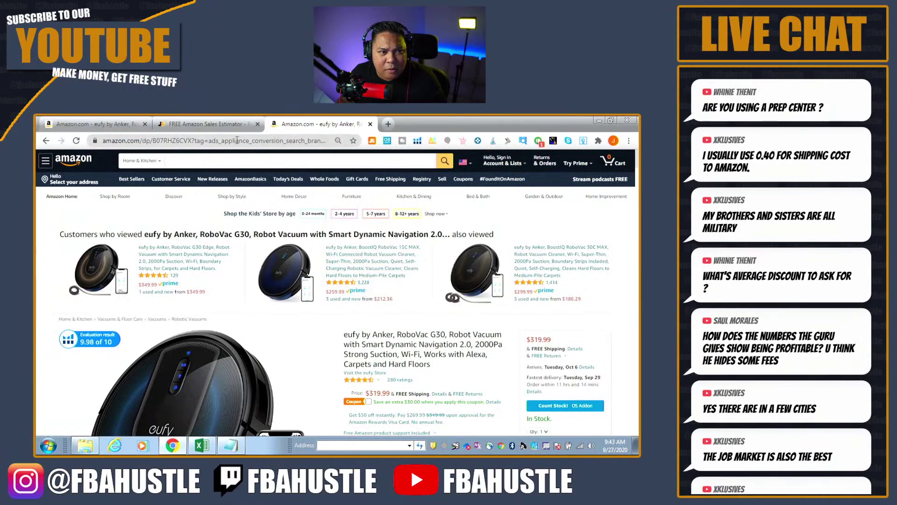
double_click(161, 141)
key(alt+Tab)
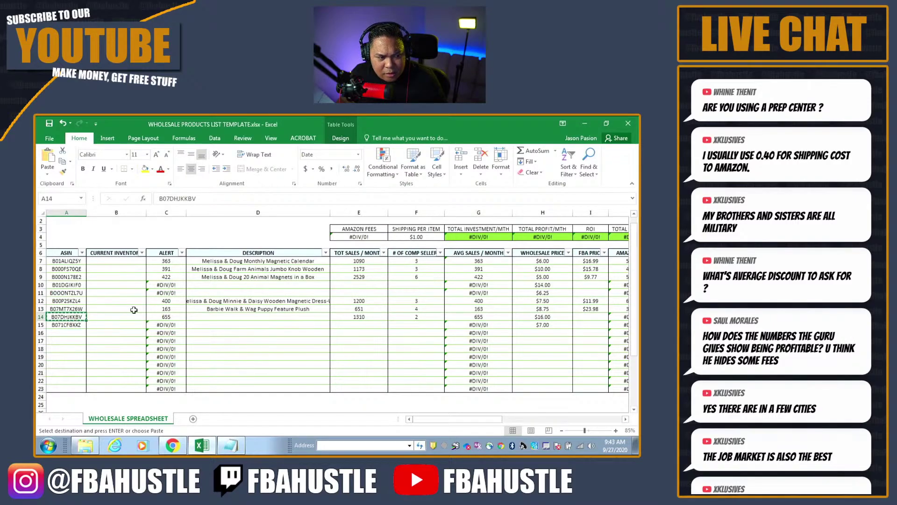
key(alt+Tab)
key(alt+Tab)
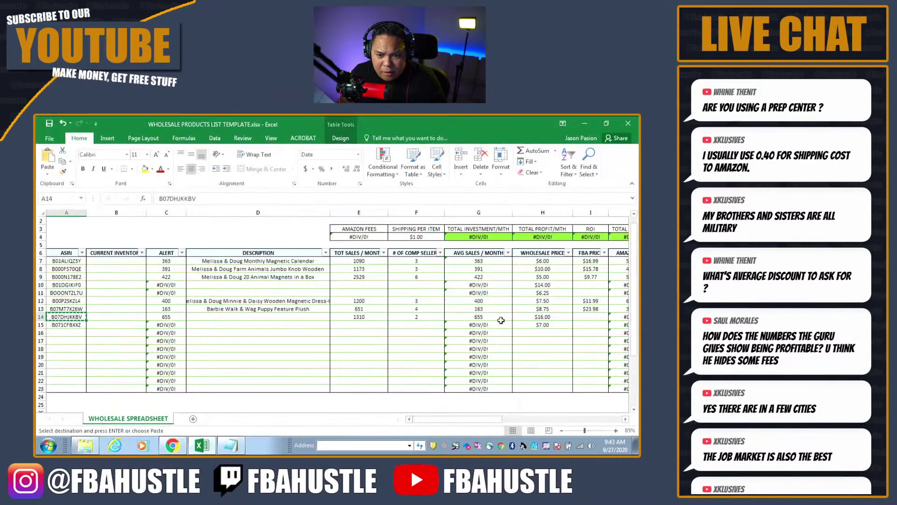
click(558, 318)
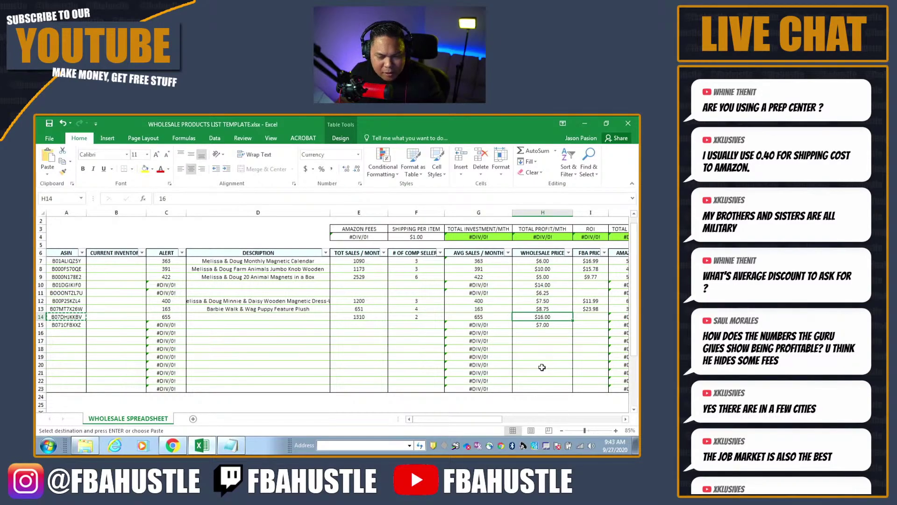
key(alt+Tab)
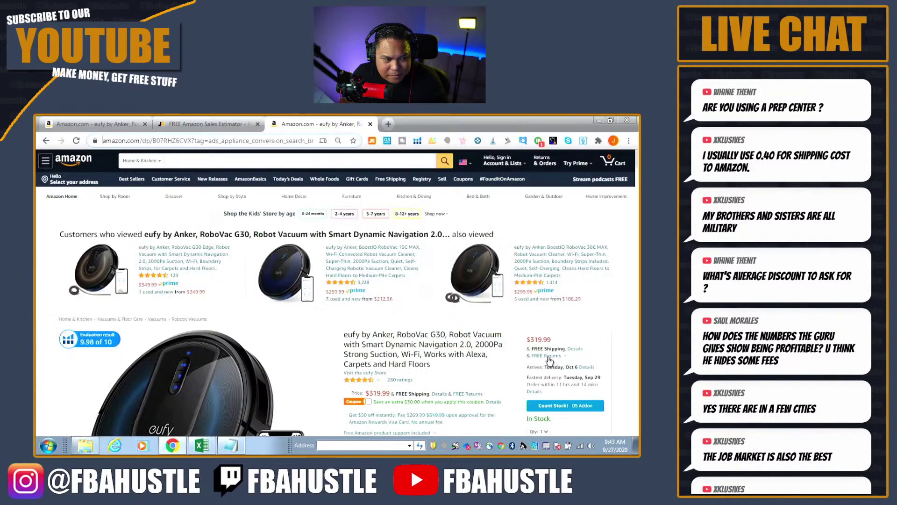
- Run the AMZScout FBA calculator on the RoboVac G30 listing, close it, and recheck row 14 in Excel
click(433, 141)
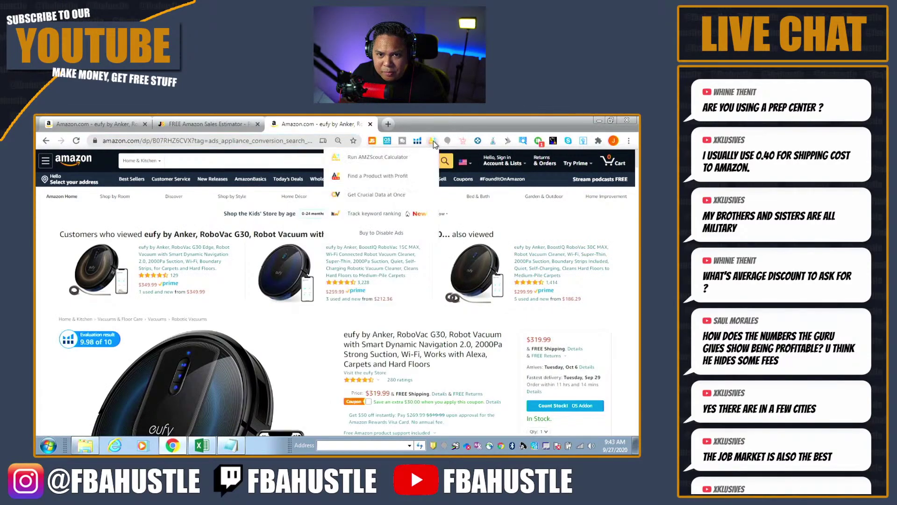
click(395, 158)
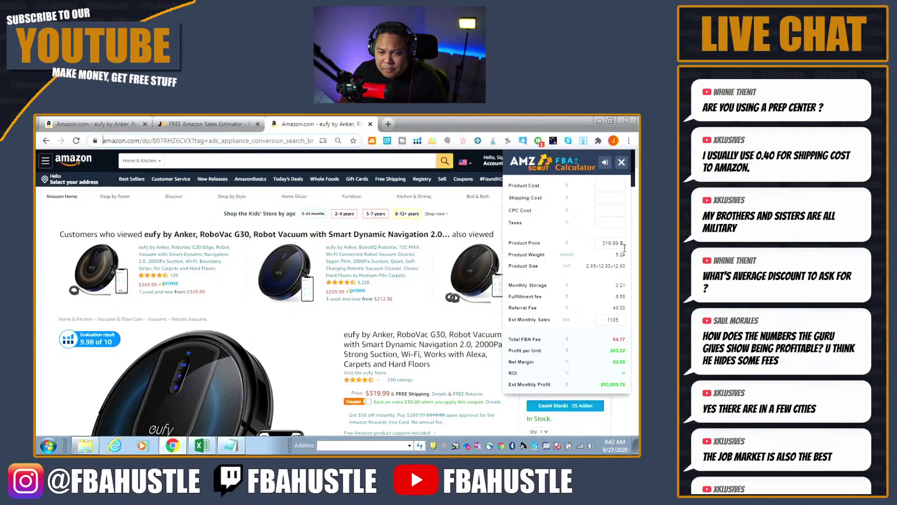
click(622, 162)
mouse_move(480, 288)
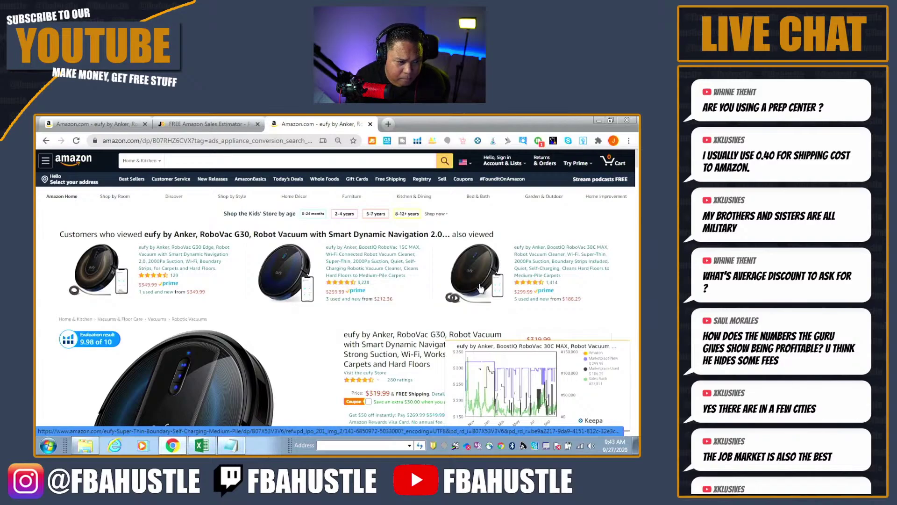
key(alt+Tab)
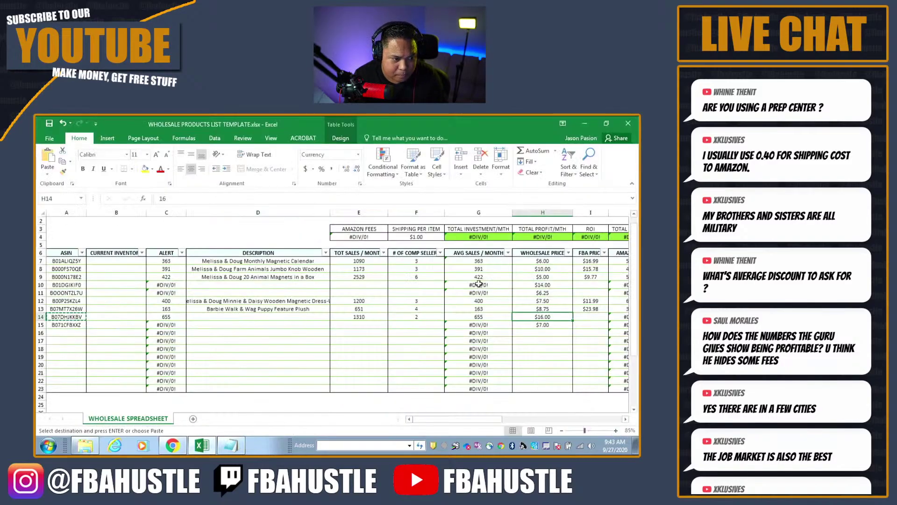
key(alt+Tab)
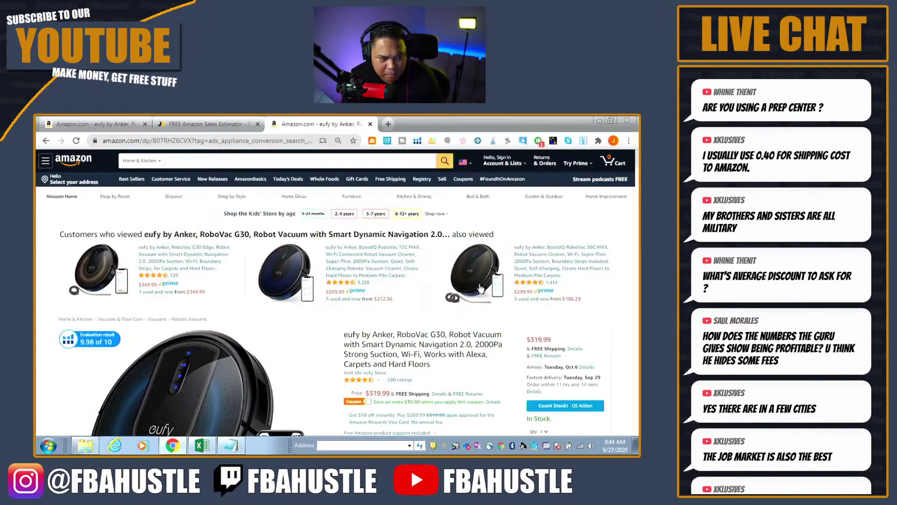
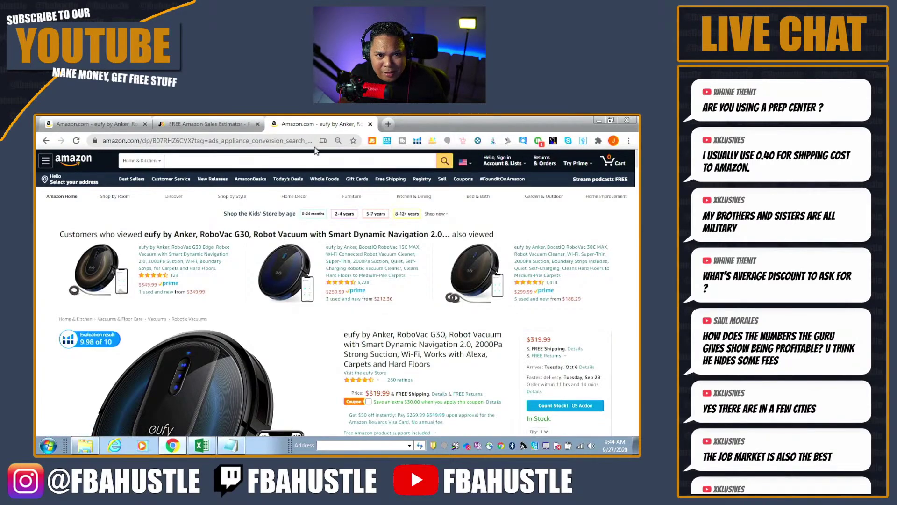
- Close the duplicate RoboVac G30 listing tab in the browser and return to the Excel spreadsheet
click(204, 120)
click(134, 122)
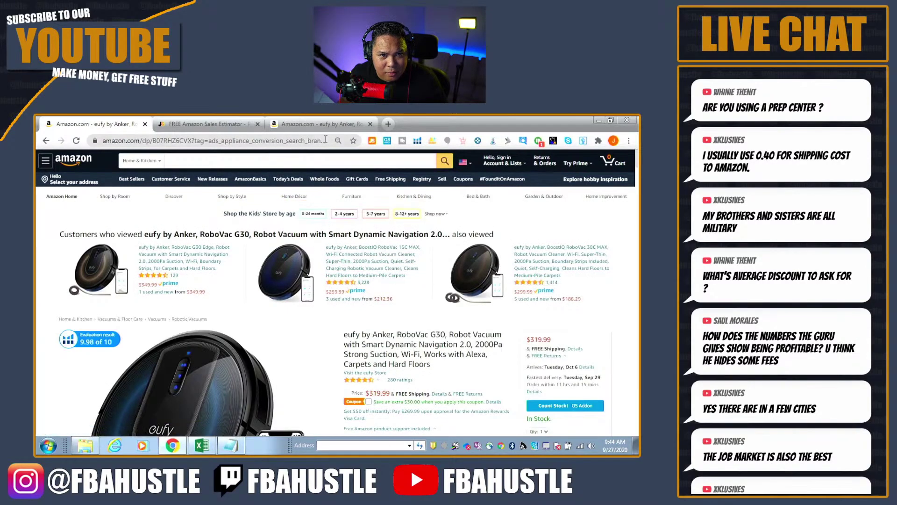
click(370, 124)
key(alt+Tab)
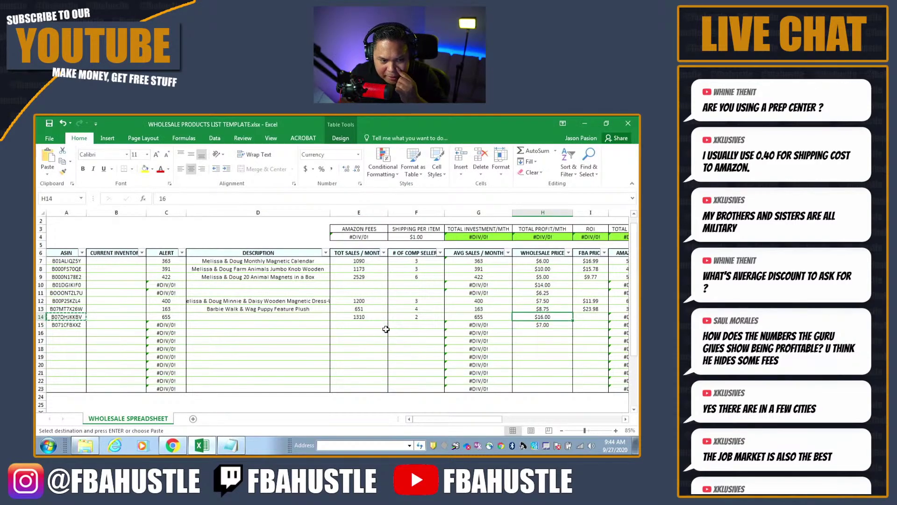
- Copy row 15's ASIN B071CFBXXZ from Excel, search Google for it, and open the eufy Lumi Stick-On Night Light Amazon result
click(67, 324)
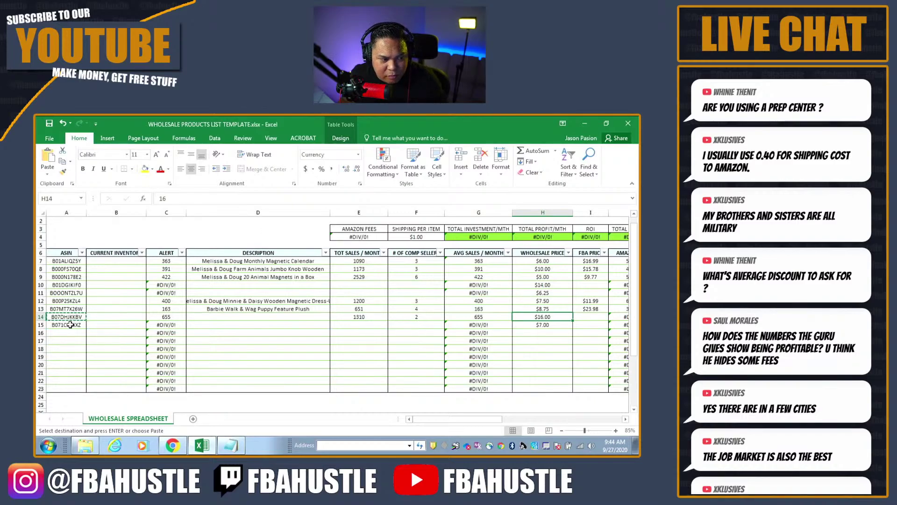
key(ctrl+c)
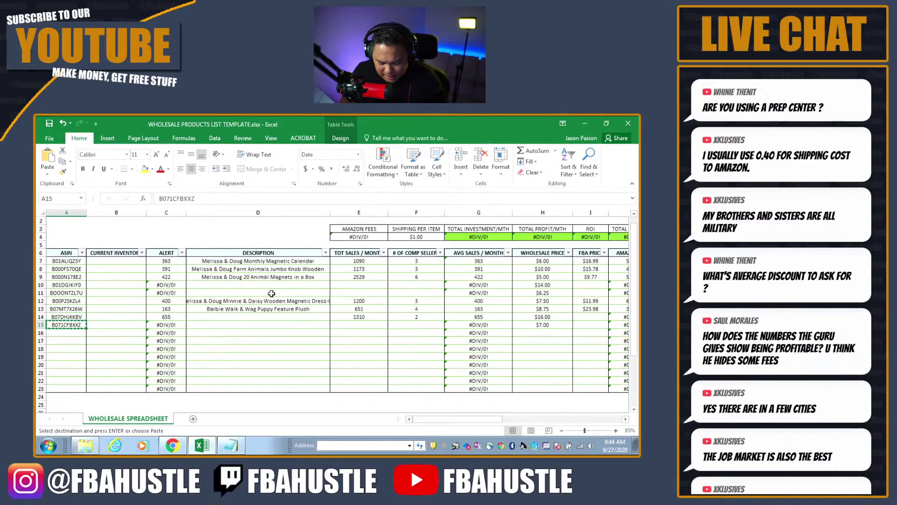
key(alt+Tab)
key(ctrl+l)
key(ctrl+v)
key(Return)
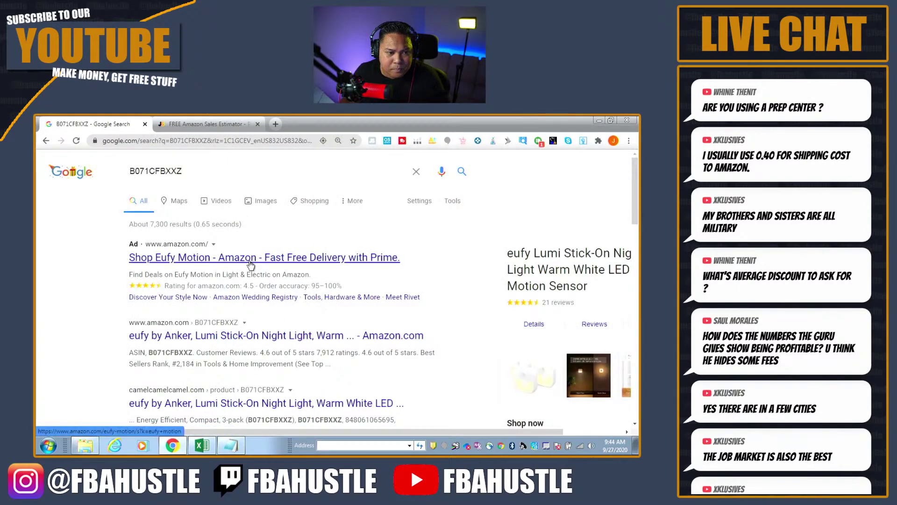
click(238, 364)
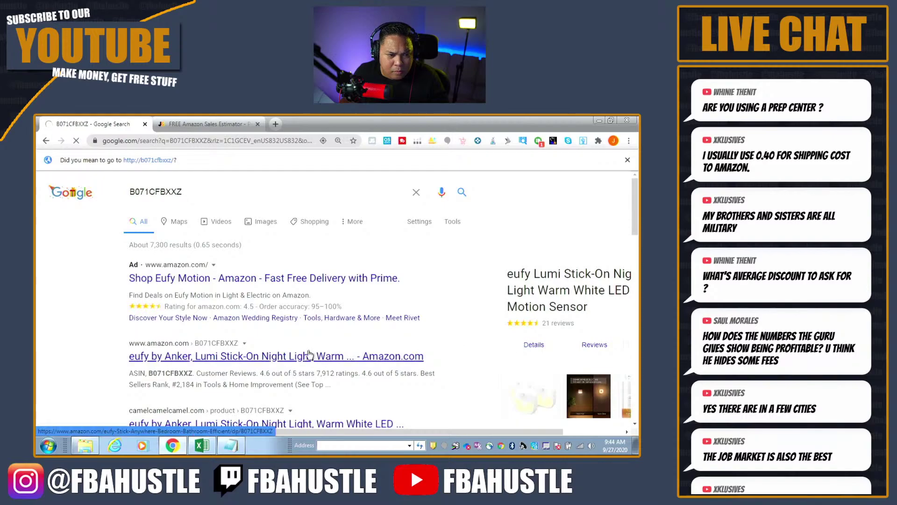
- Copy row 14's ASIN B07DHJKKBV, search Google for it in a new tab, and open the RoboVac Replacement Battery Pack listing beside the night light tab
key(alt+Tab)
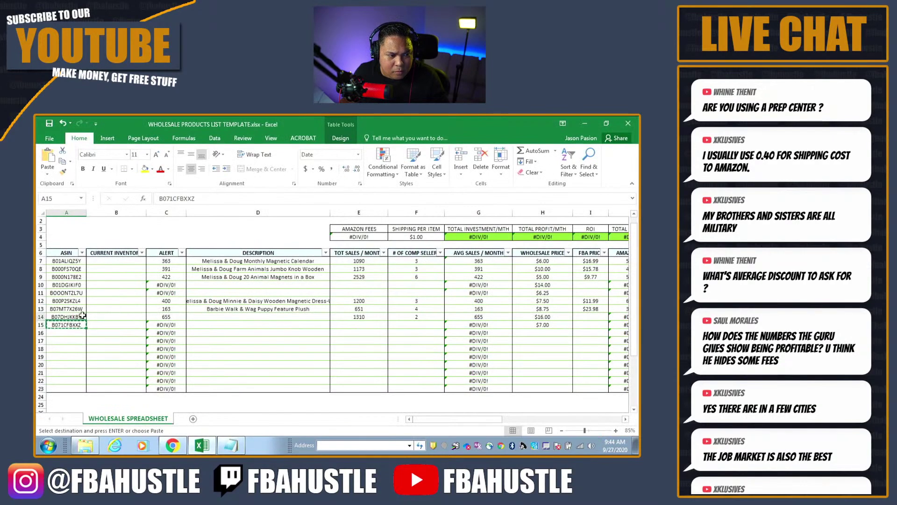
key(alt+Tab)
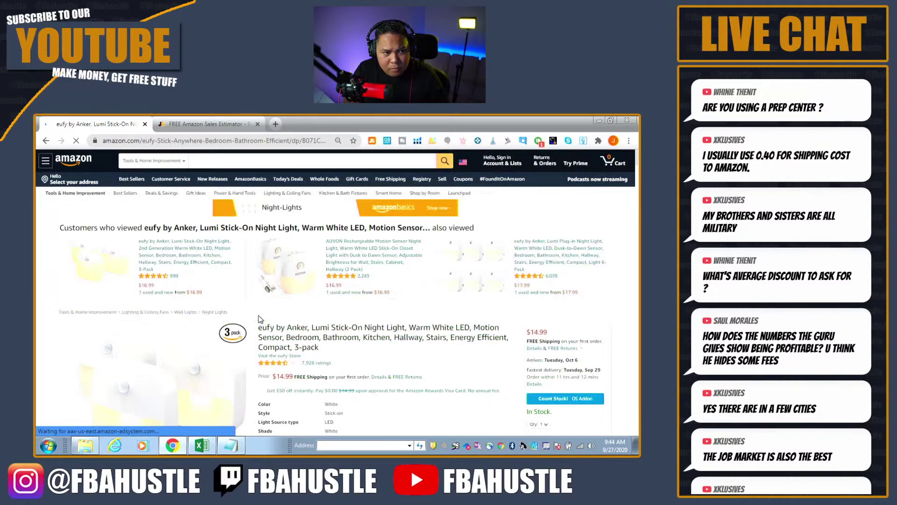
key(ctrl+t)
key(ctrl+v)
key(Return)
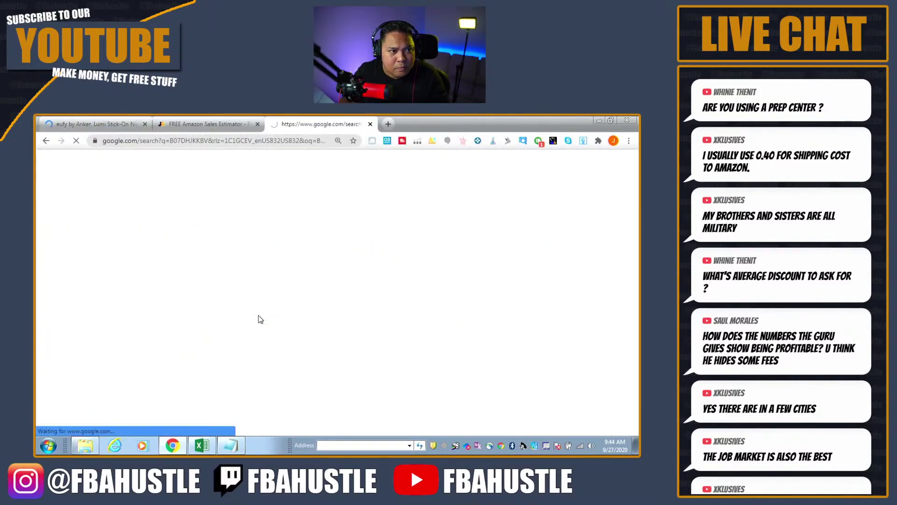
scroll(201, 290, down, 1)
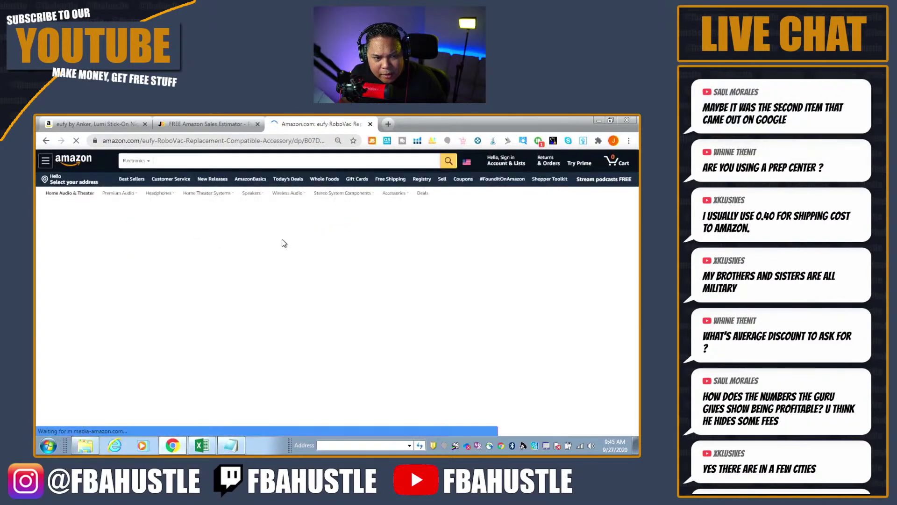
scroll(314, 339, down, 1)
scroll(314, 339, down, 2)
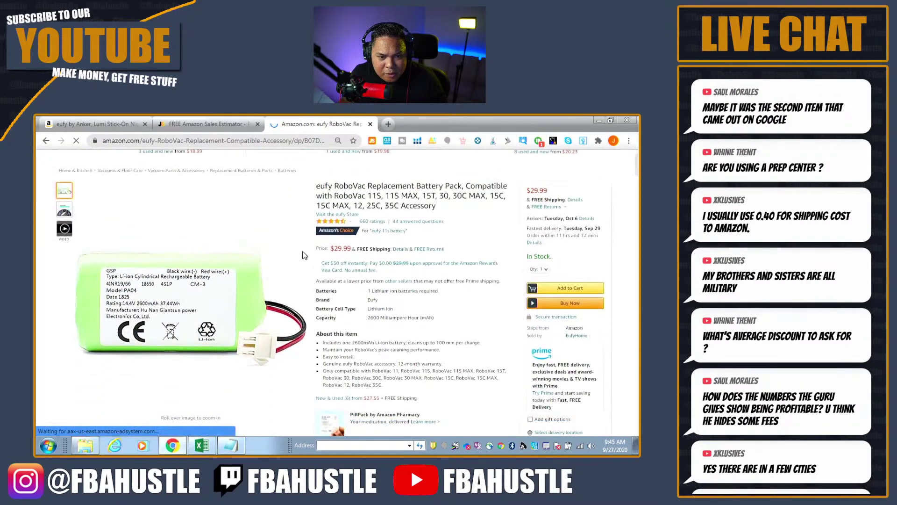
drag(329, 122, 242, 120)
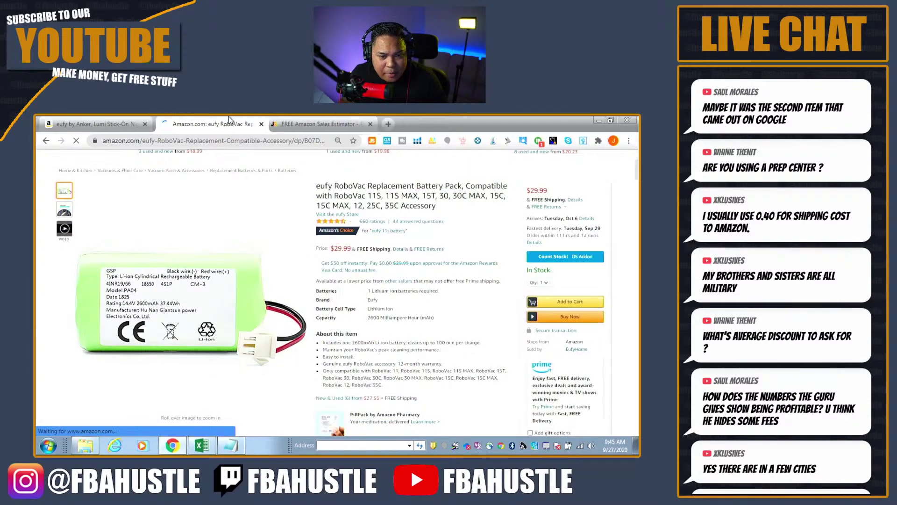
- Look up the battery pack's monthly sales in JungleScout and enter 1010 as row 14's total monthly sales in Excel
key(alt+Tab)
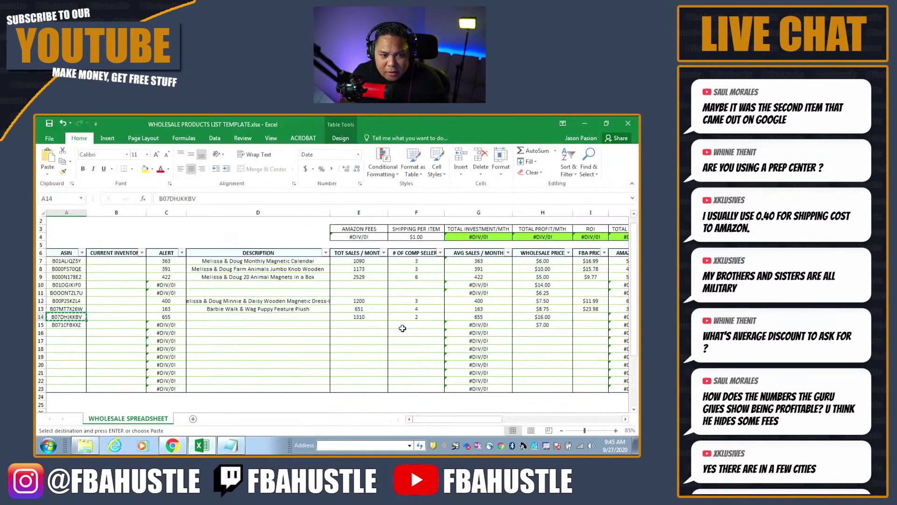
click(437, 349)
key(Escape)
click(346, 316)
key(alt+Tab)
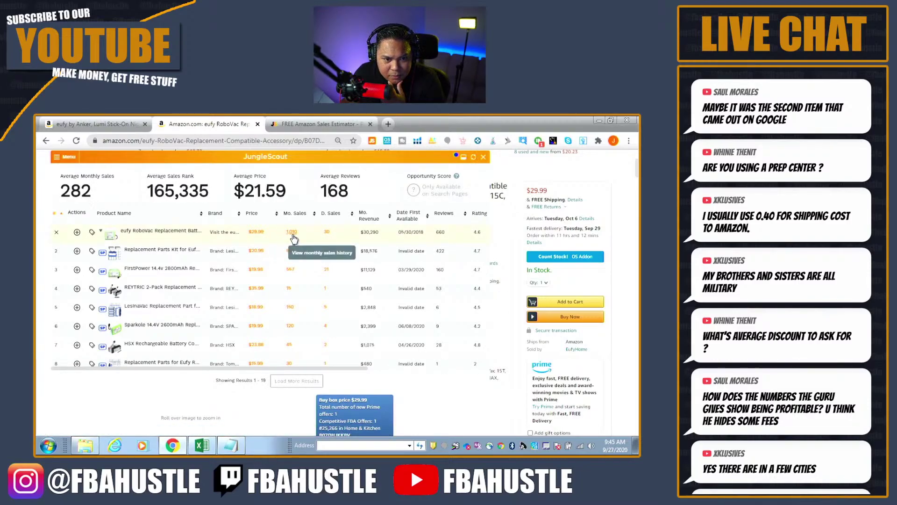
click(483, 157)
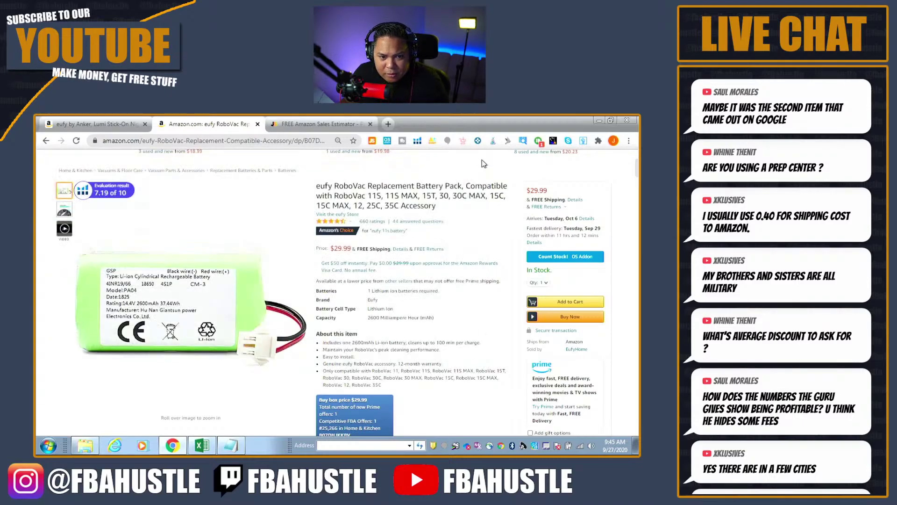
key(alt+Tab)
text(10)
key(Return)
- Check the battery pack listing's competing offers and enter 2 as row 14's number of competing sellers
key(alt+Tab)
scroll(472, 314, down, 3)
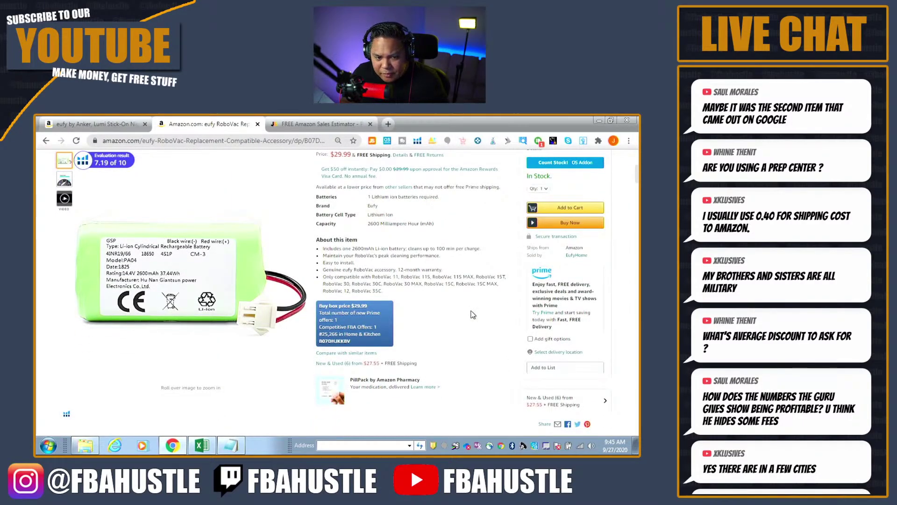
key(alt+Tab)
text(2)
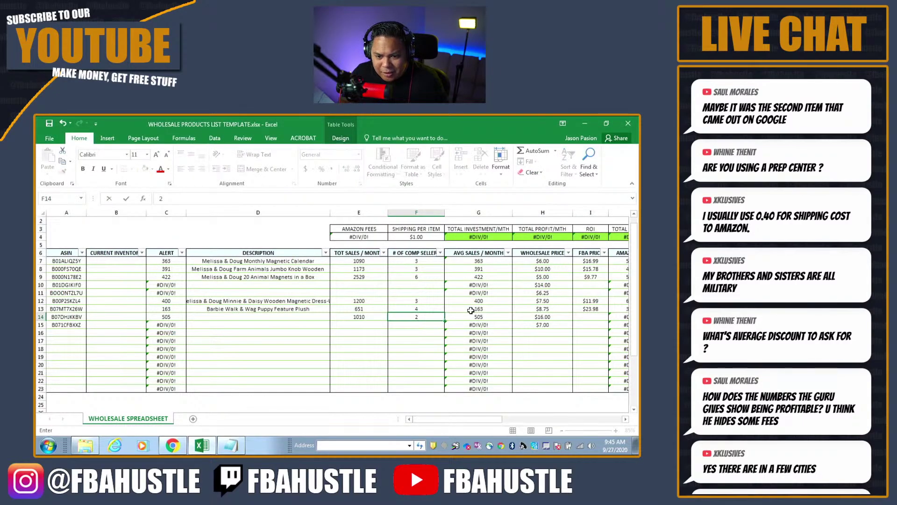
key(Tab)
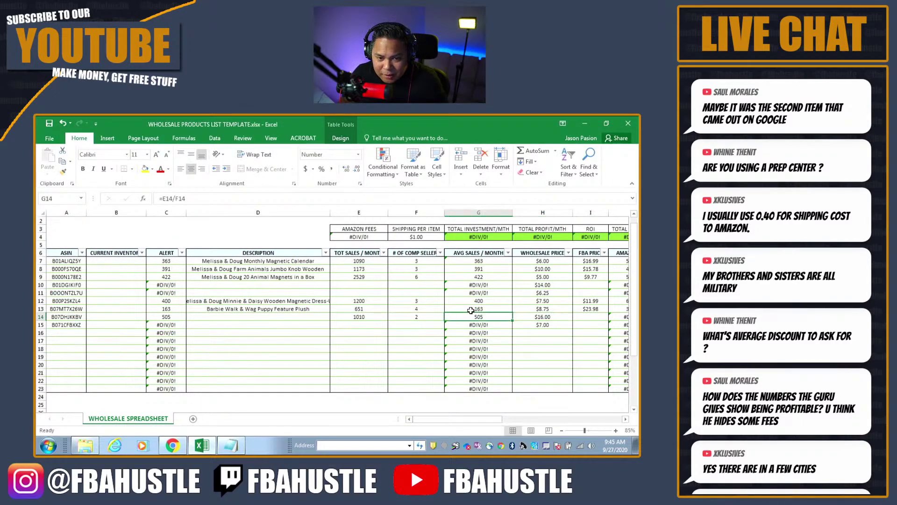
- Check the battery pack's Amazon price and enter 29.99 as row 14's FBA price
key(alt+Tab)
key(alt+Tab)
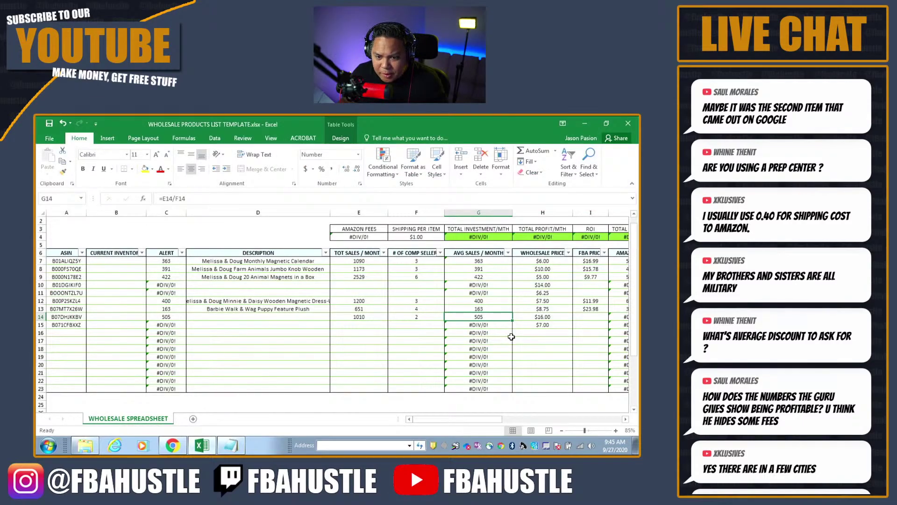
key(Right)
key(Right)
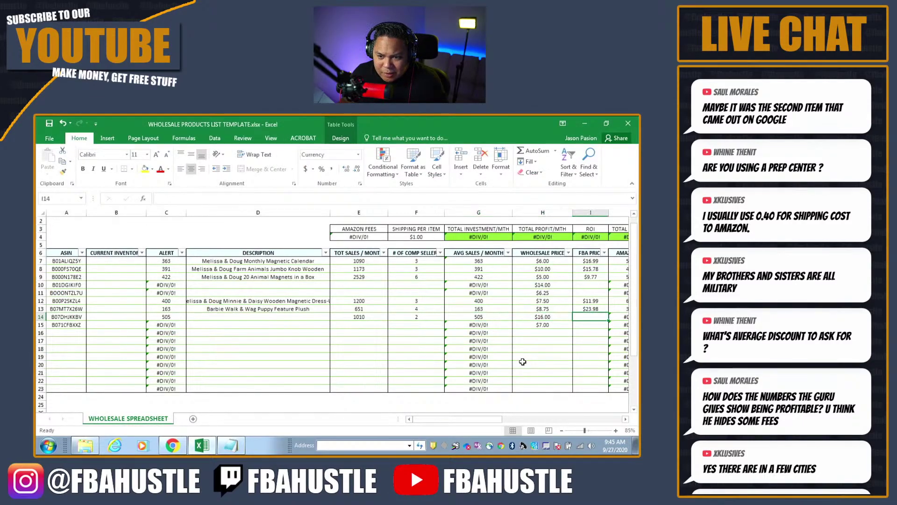
key(alt+Tab)
scroll(524, 366, up, 5)
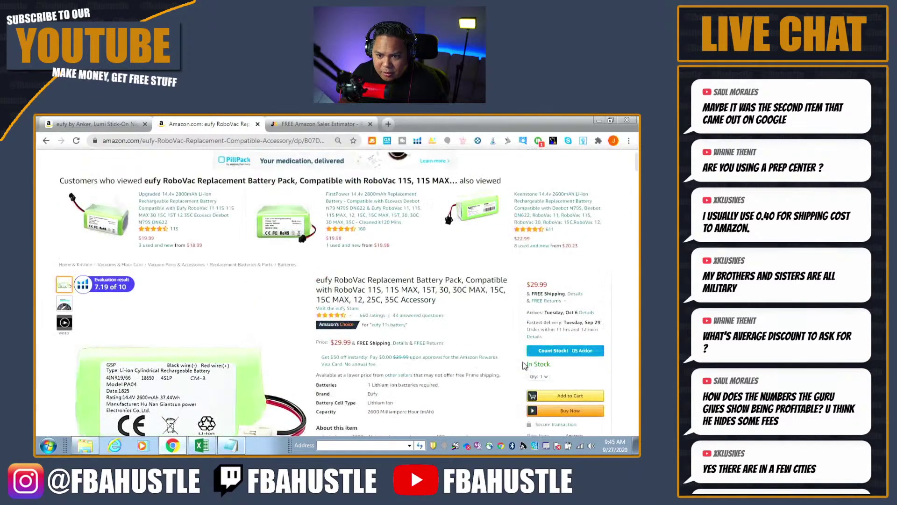
key(alt+Tab)
text(29.9)
key(Right)
key(Right)
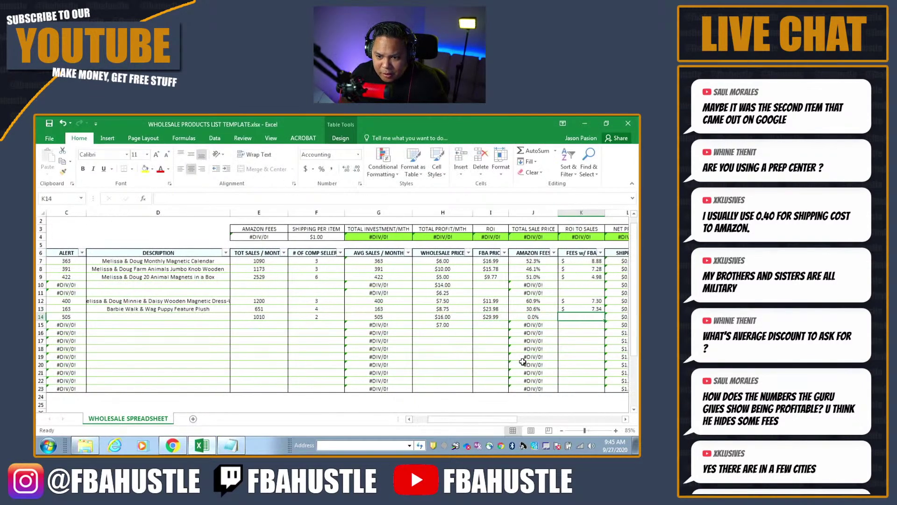
- Run the AMZScout FBA calculator on the battery pack listing with product cost 16.00 and shipping cost .25
key(alt+Tab)
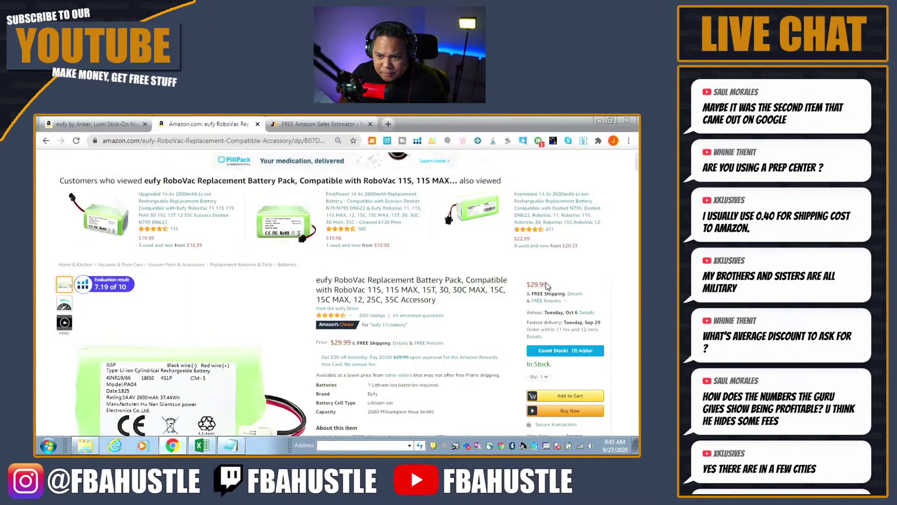
click(433, 142)
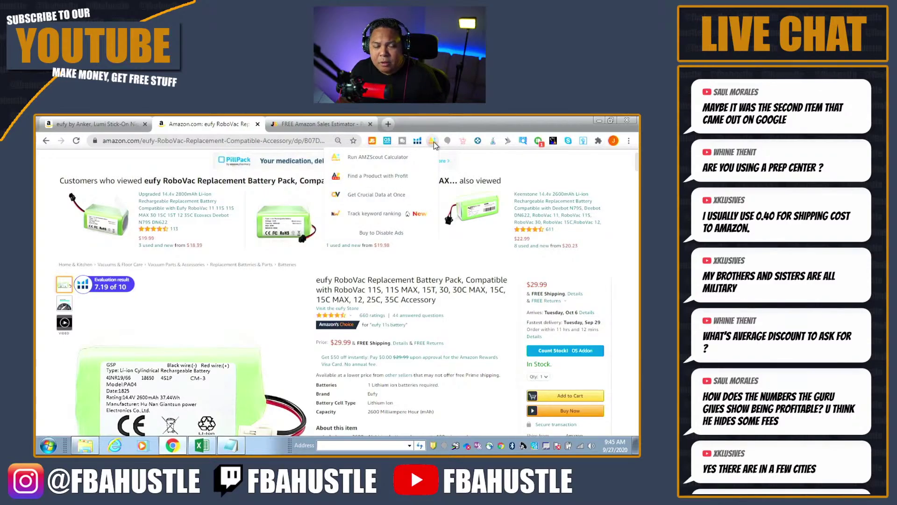
click(386, 158)
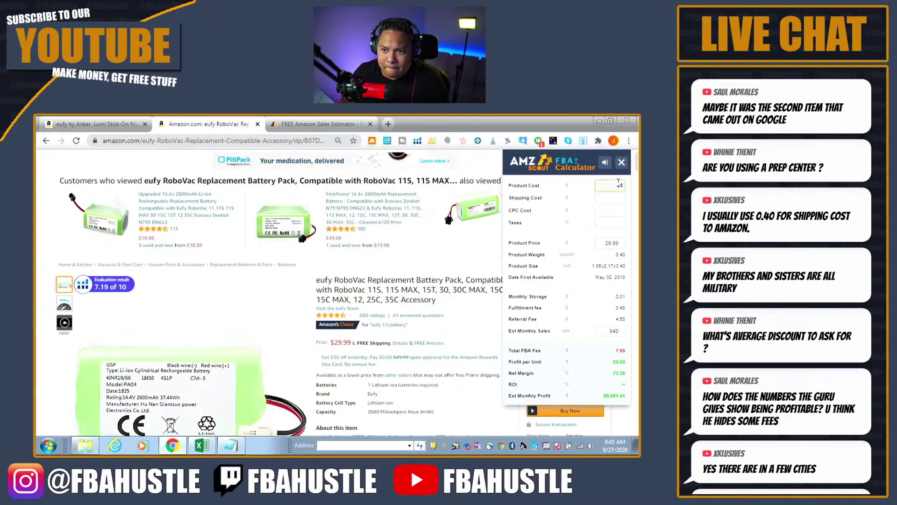
key(alt+Tab)
key(alt+Tab)
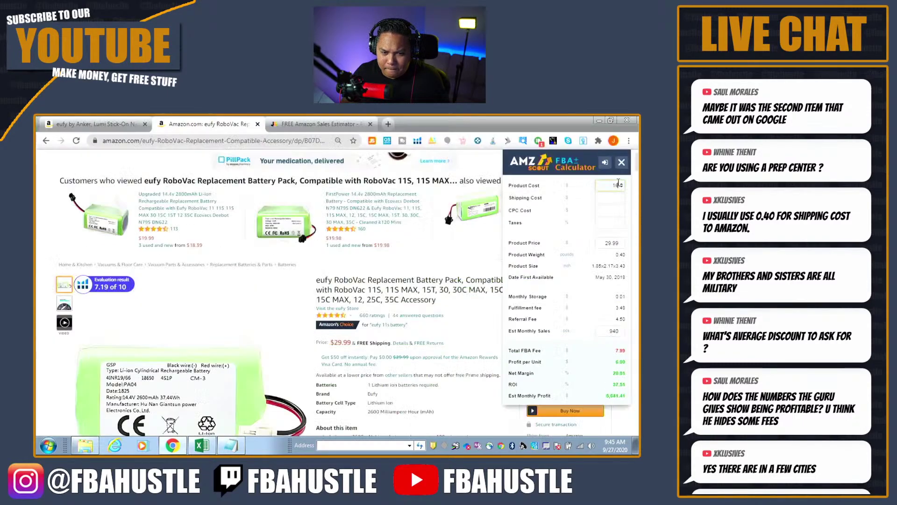
text(0)
key(Tab)
key(Tab)
key(Tab)
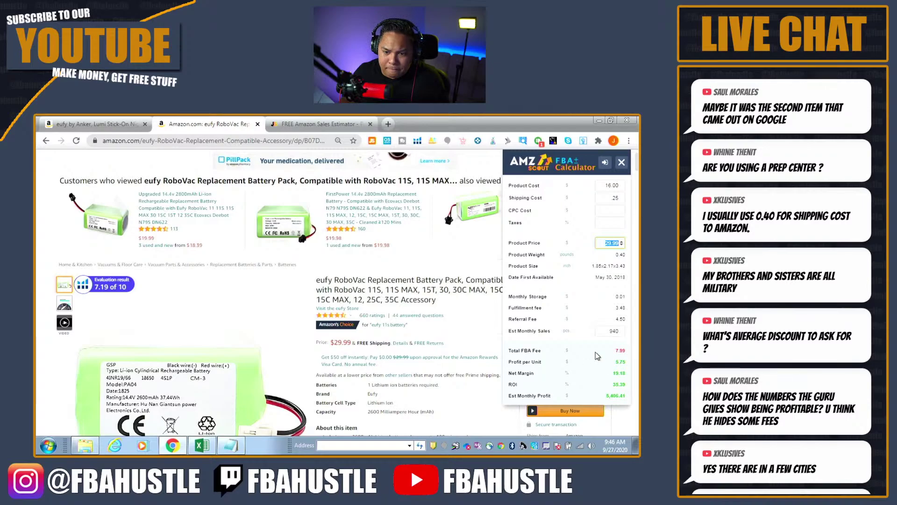
- Enter the calculator's total FBA fee of 7.99 in row 14's Fees w/ FBA cell in Excel
key(alt+Tab)
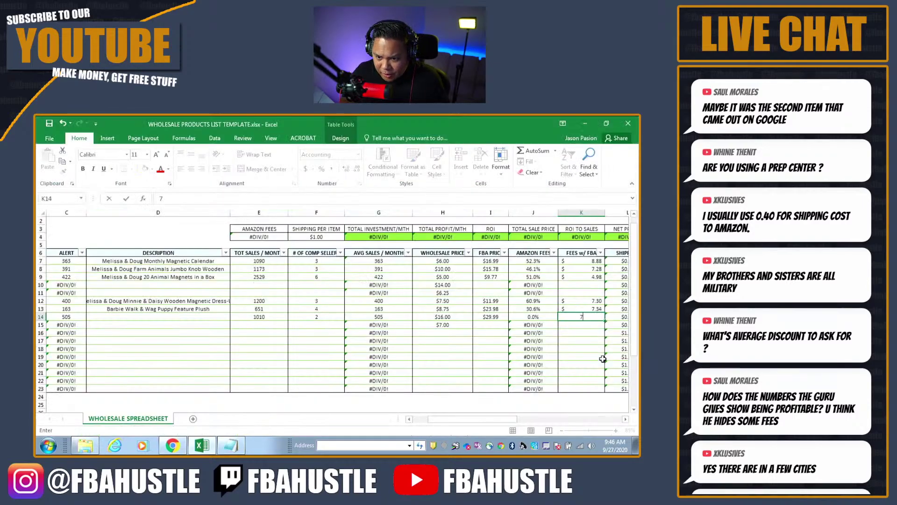
scroll(603, 358, right, 2)
scroll(603, 358, right, 1)
key(Right)
scroll(603, 358, right, 3)
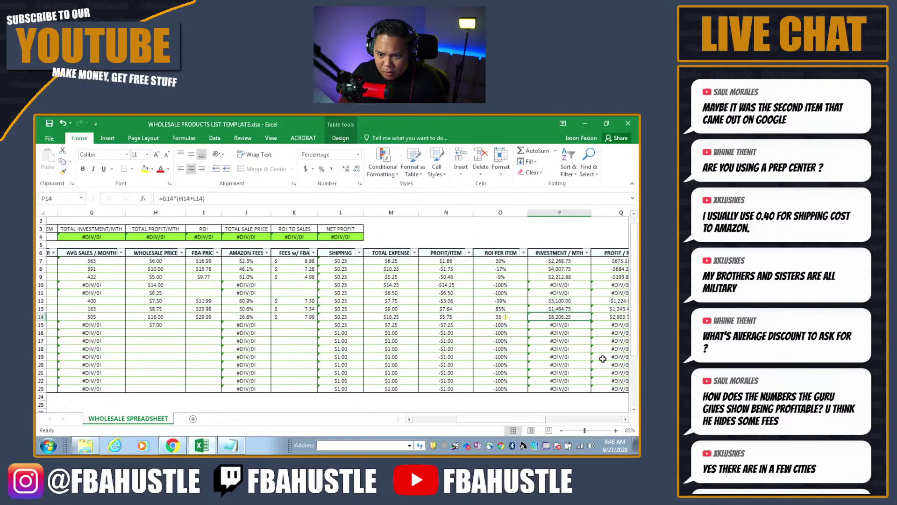
- Review row 14's investment, profit, ROI and total expense figures, and return to its ASIN cell
key(Right)
key(Right)
key(Left)
key(Left)
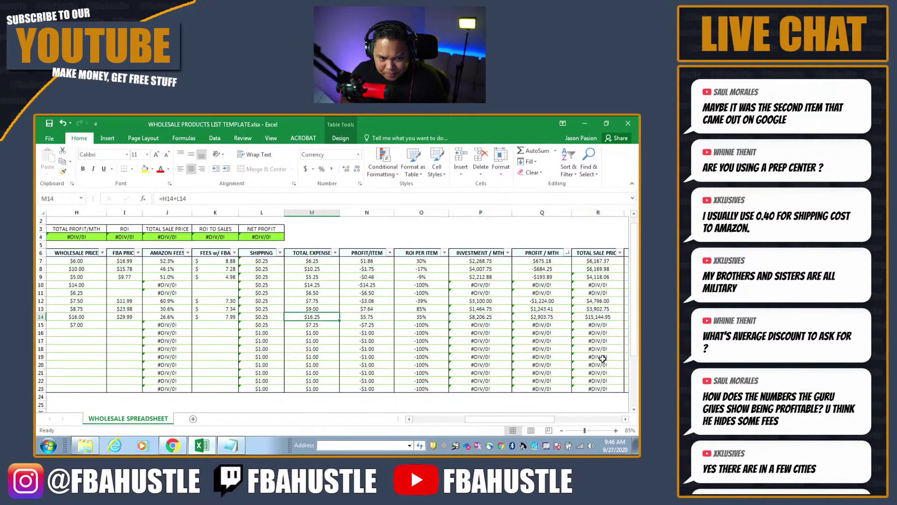
key(Left)
key(Left)
key(Left)
key(Left)
key(Left)
key(Left)
key(Left)
key(Left)
key(Left)
key(Left)
key(Left)
key(Left)
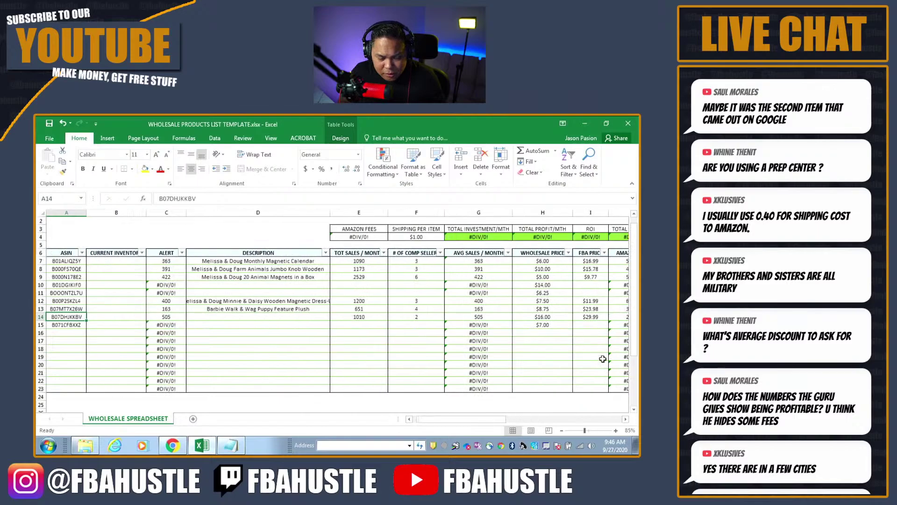
- Copy the battery pack's Amazon title, strip its formatting through Notepad, and paste it into row 14's description cell
key(alt+Tab)
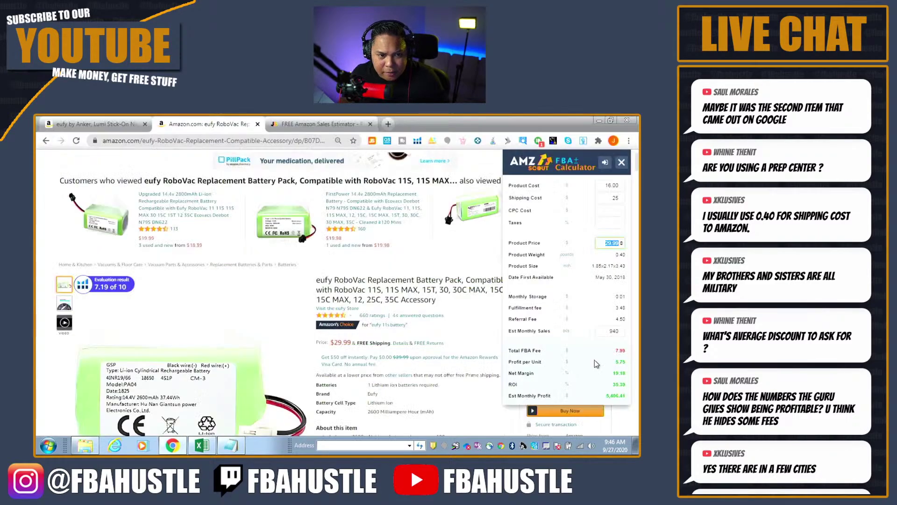
triple_click(388, 279)
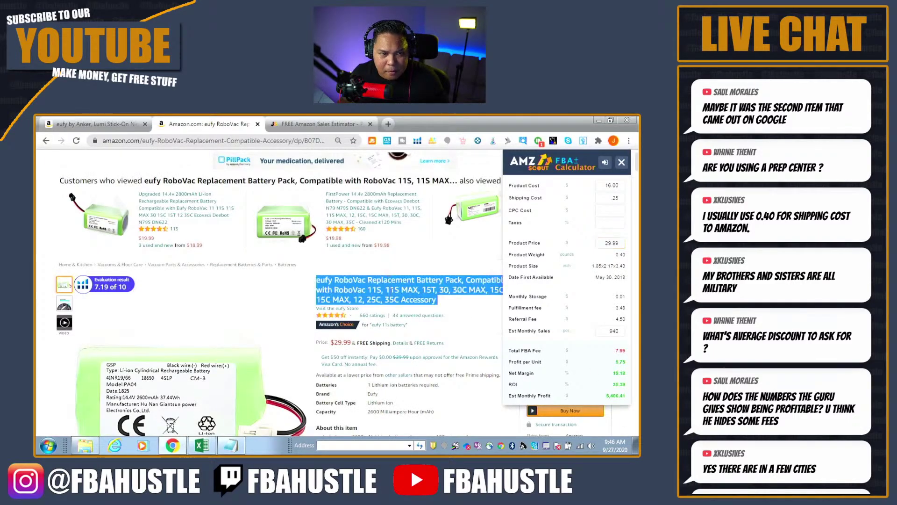
key(alt+Tab)
key(alt+Tab)
key(alt+Tab+Tab)
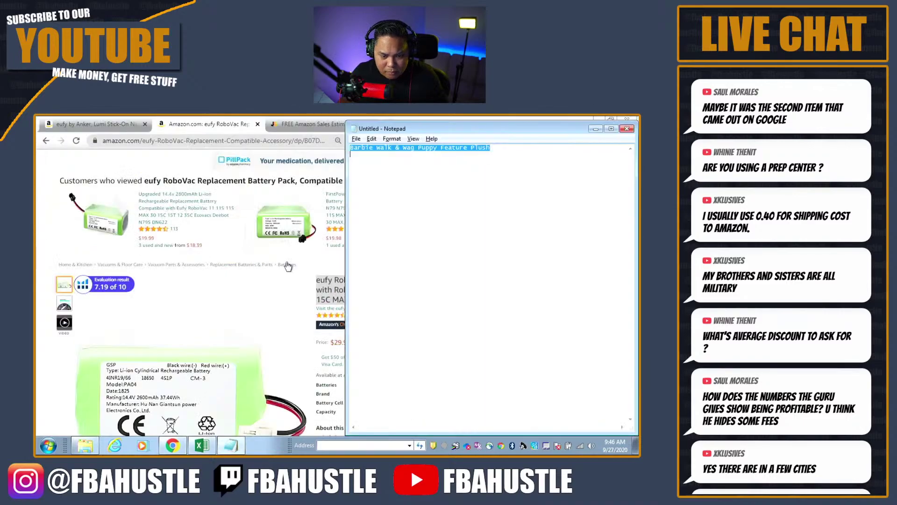
key(ctrl+v)
key(ctrl+a)
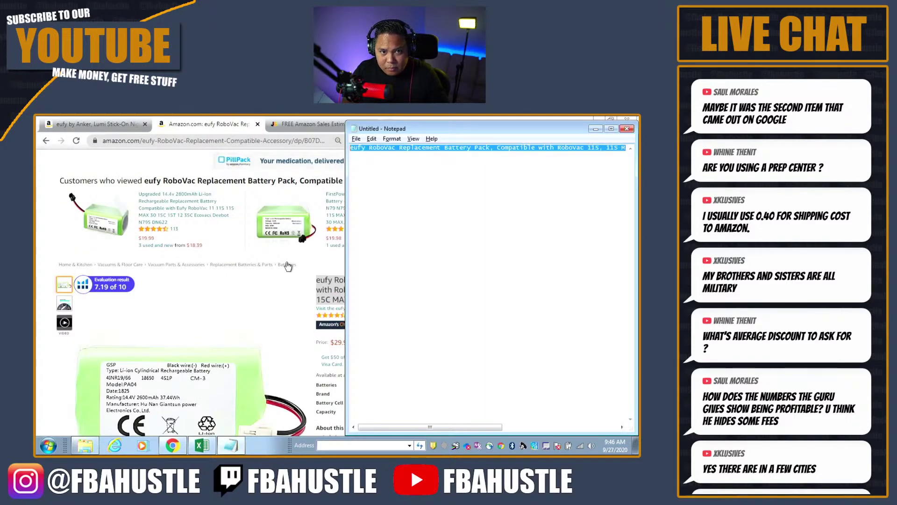
key(ctrl+c)
key(alt+Tab+Tab)
key(ctrl+v)
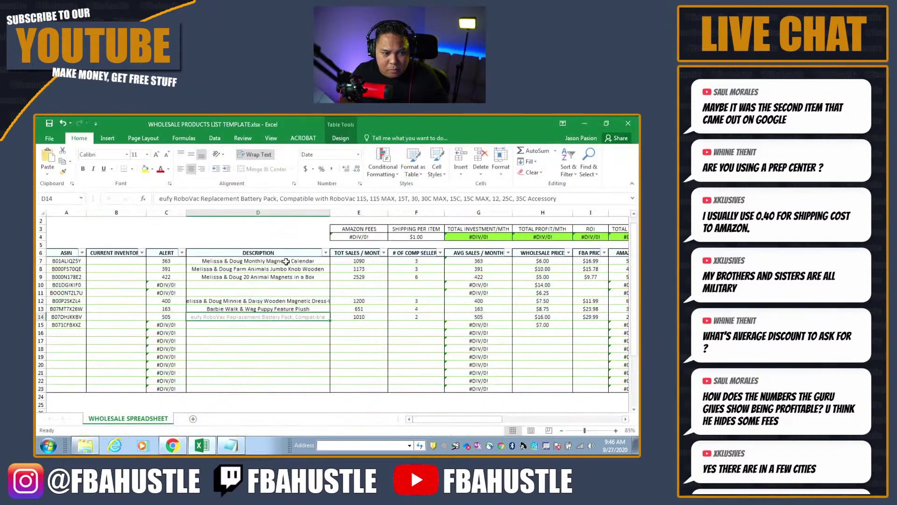
- Review row 14's average sales, wholesale price, FBA price and Amazon fee percentage in Excel
key(Right)
key(Right)
key(Right)
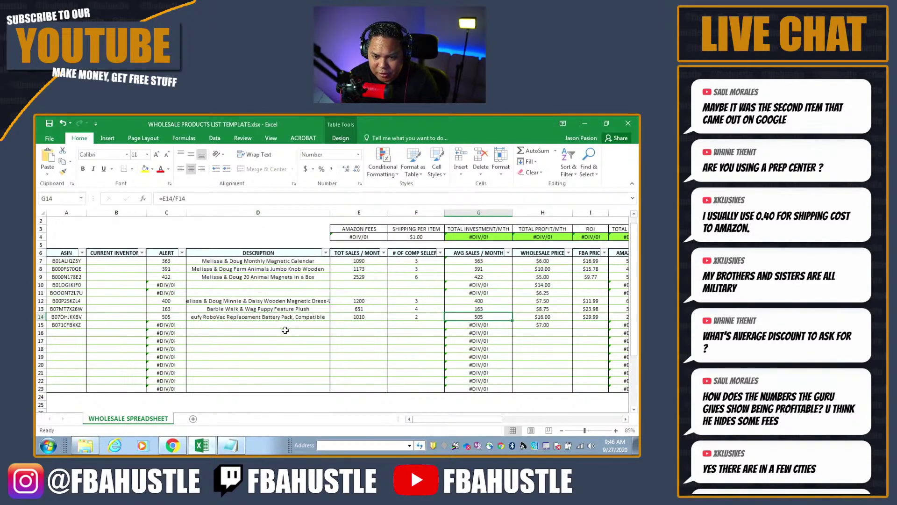
key(Right)
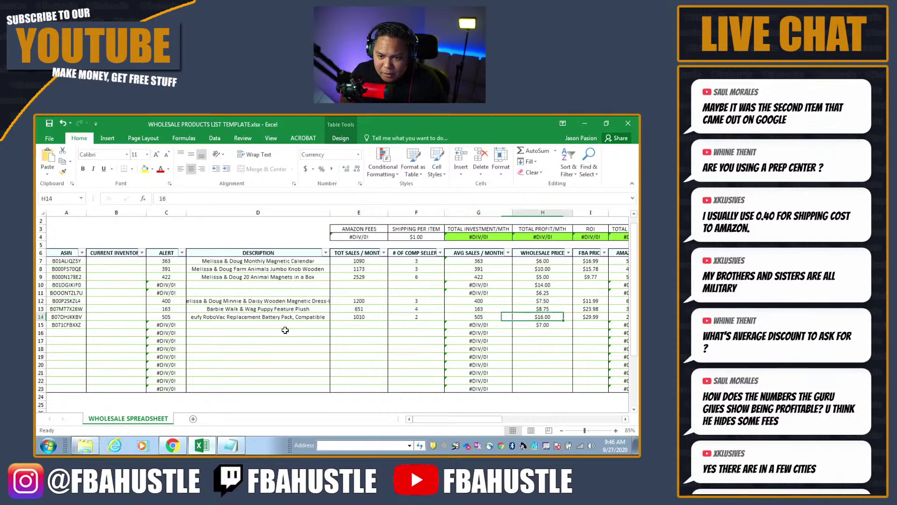
scroll(285, 330, right, 1)
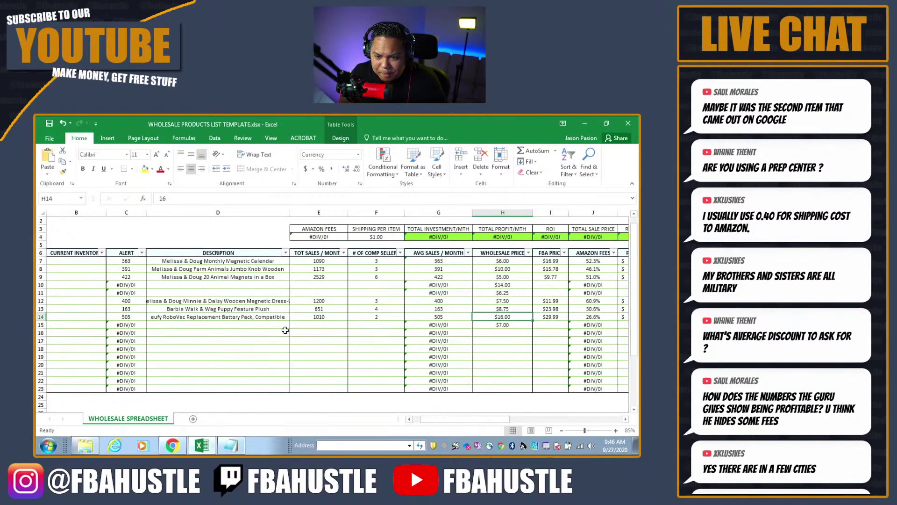
key(Right)
key(Right)
key(Left)
- Examine the price, sales rank and offer count history charts on the battery pack's Amazon listing
key(alt+Tab)
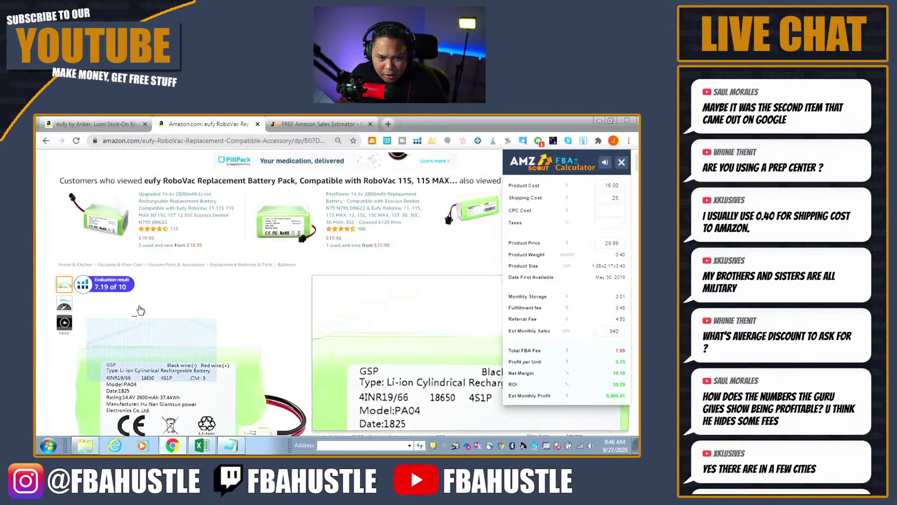
scroll(423, 310, up, 5)
scroll(423, 311, down, 5)
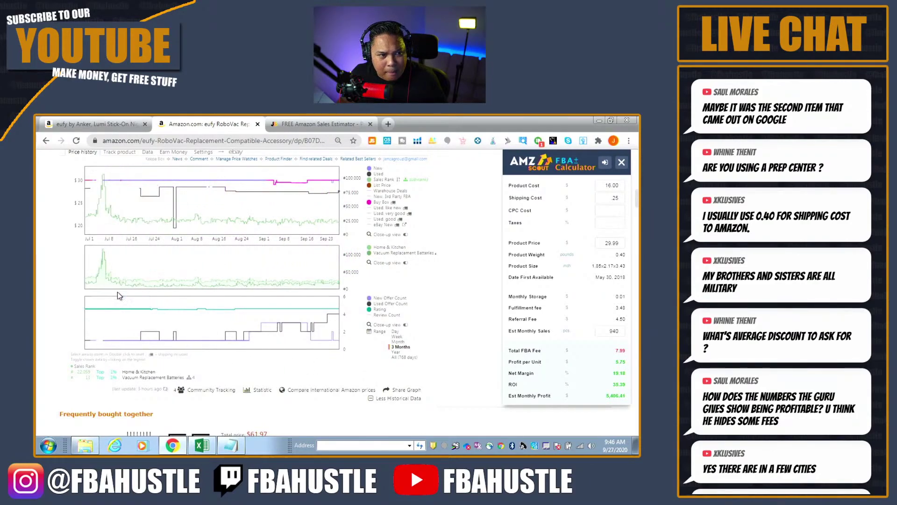
- Examine the battery pack's price history charts over one year, close the FBA calculator overlay, and check the listing's seller details
click(396, 353)
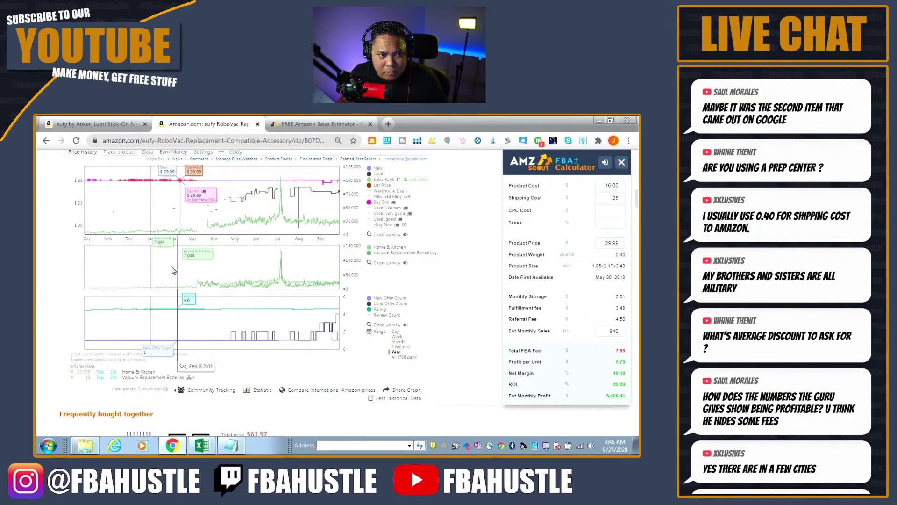
scroll(485, 352, up, 10)
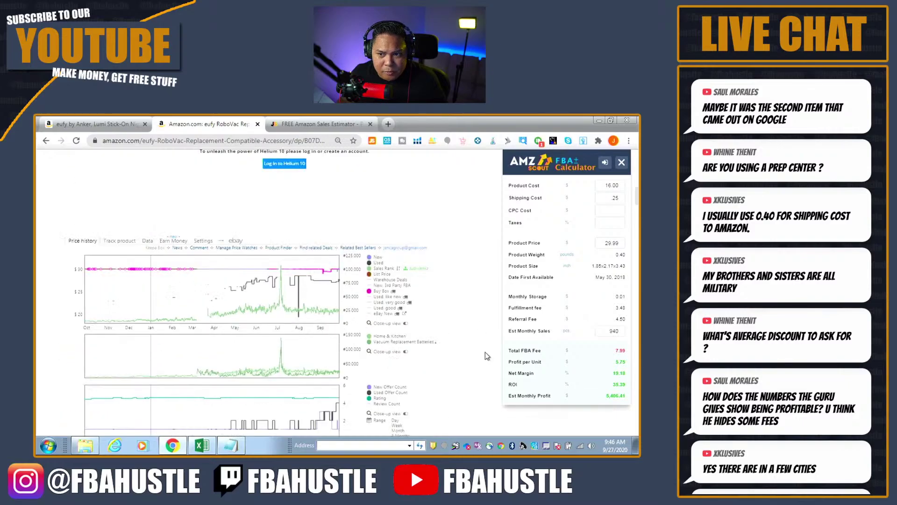
click(622, 162)
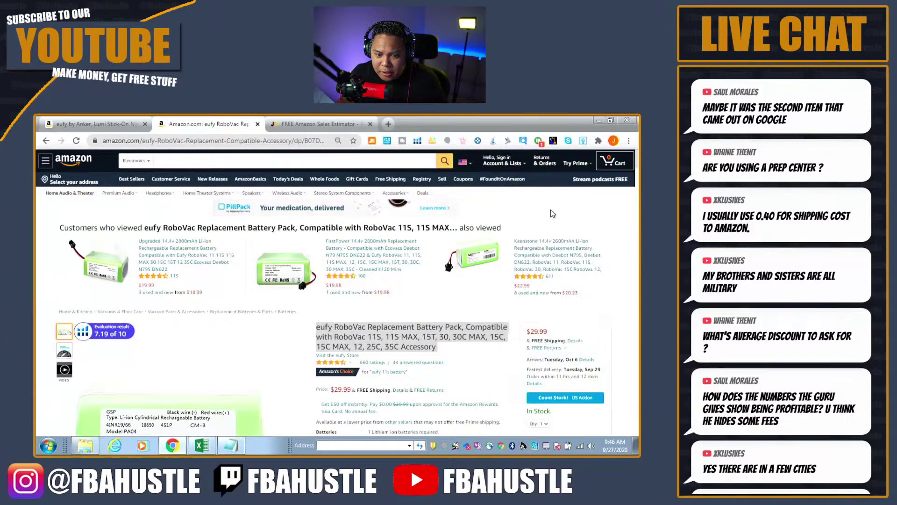
scroll(527, 330, down, 3)
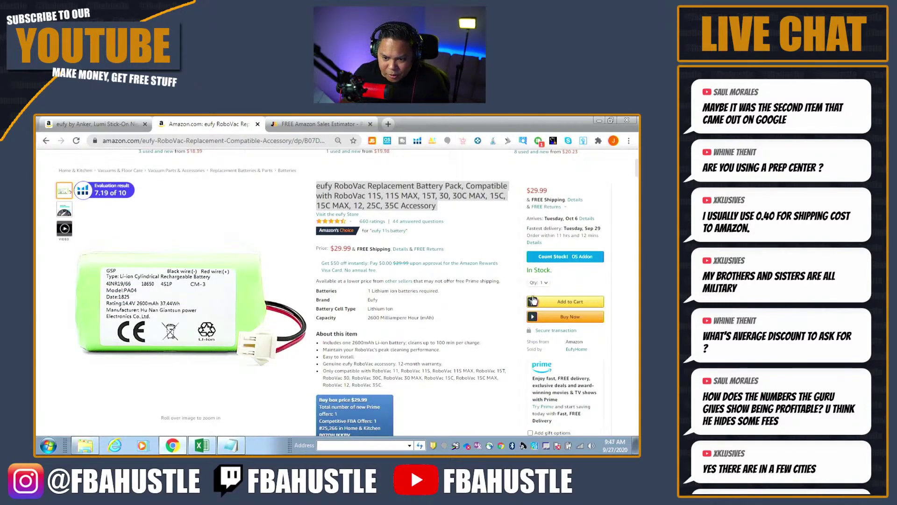
- Switch to Excel and review row 14's fees, shipping, total expense, profit per item and ROI figures
key(alt+Tab)
key(Right)
key(Left)
key(Left)
key(Left)
key(Right)
key(Right)
key(Right)
key(Right)
key(Right)
key(Right)
key(Right)
key(Right)
key(Right)
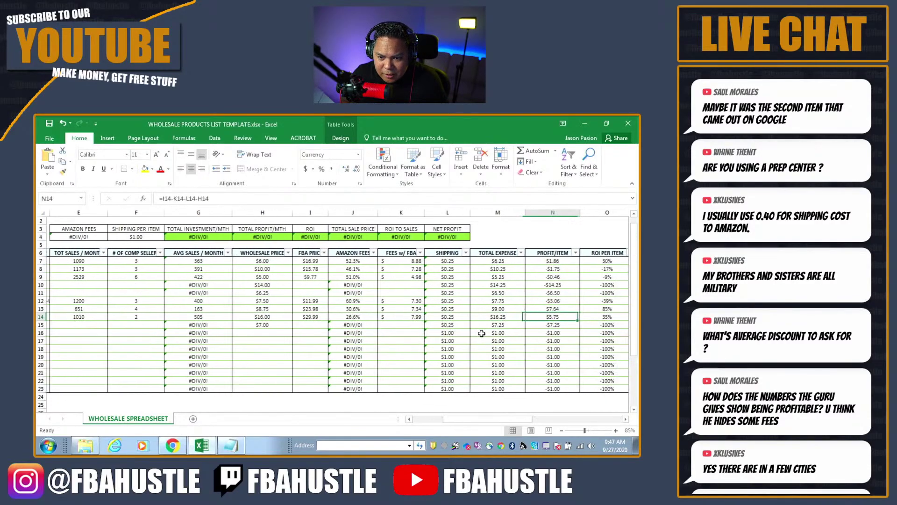
key(Right)
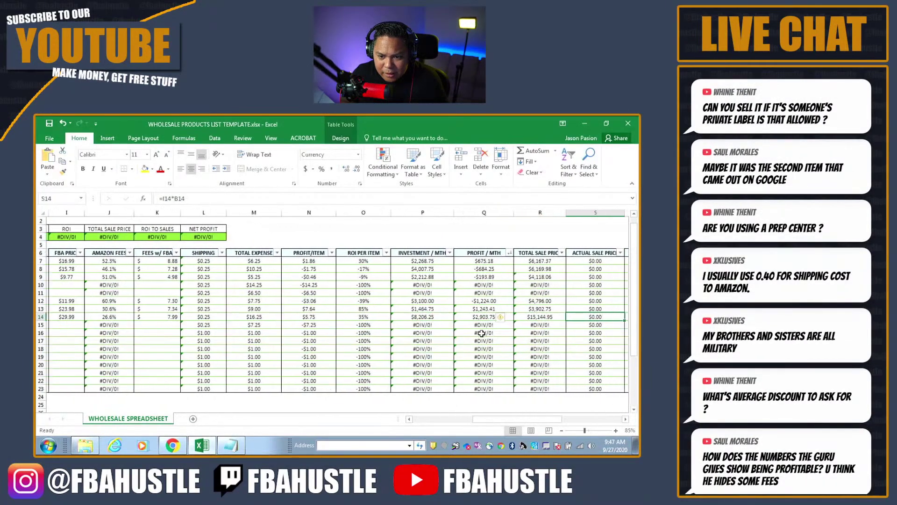
- Compare row 14's monthly investment, monthly profit, total sale price and ROI per item
key(Left)
key(Right)
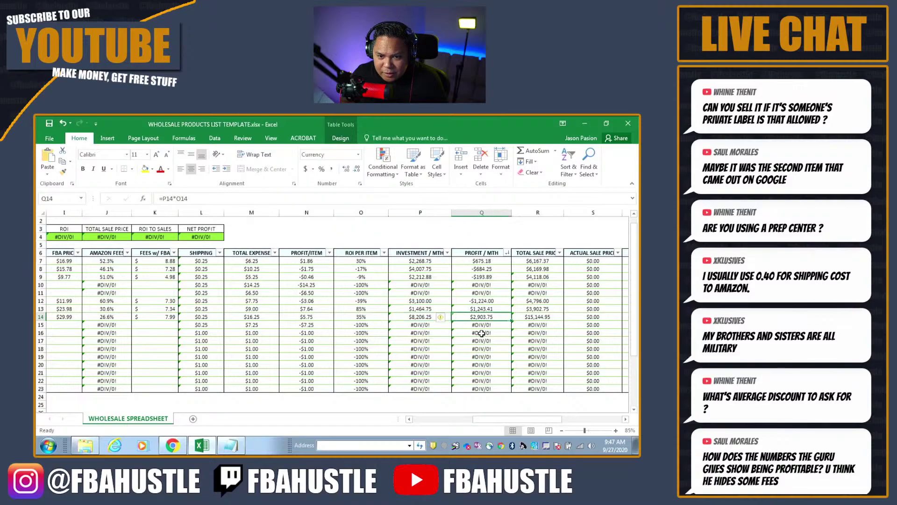
key(Left)
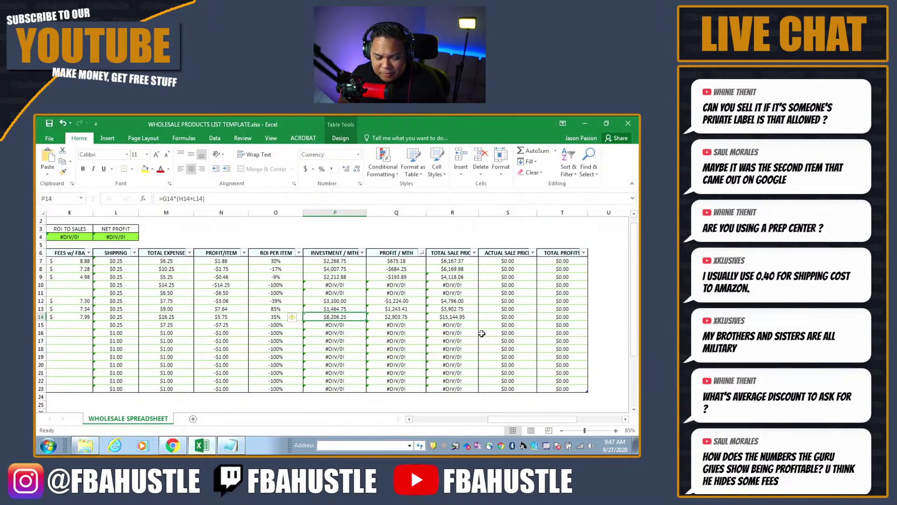
key(Right)
key(Right)
key(Left)
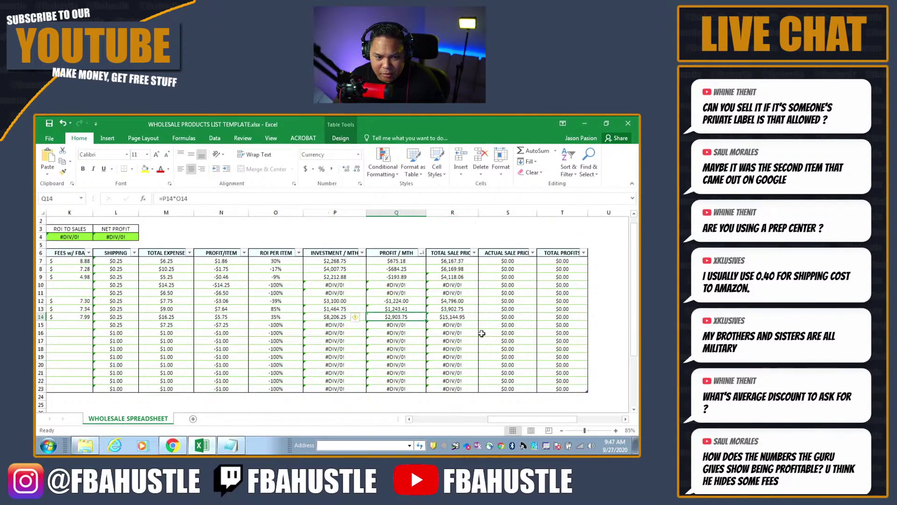
key(Left)
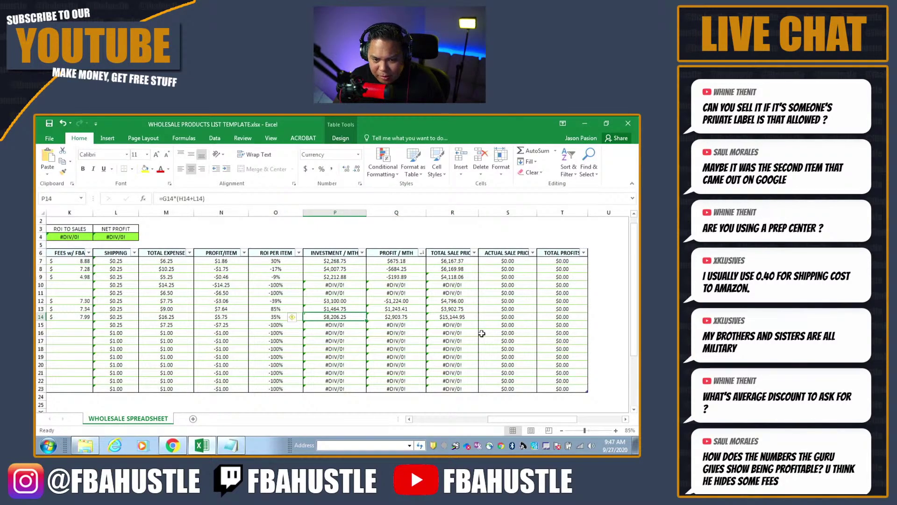
key(Right)
key(Right)
key(Left)
key(Left)
key(Left)
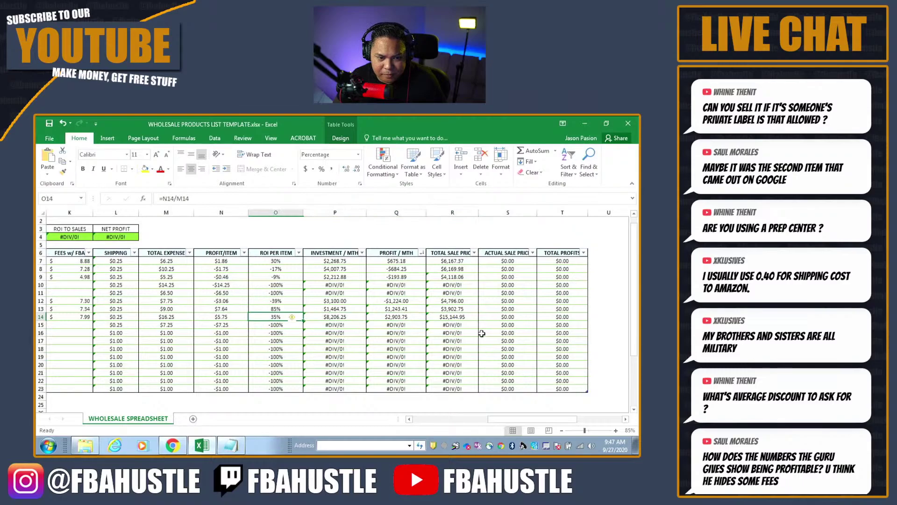
- Go back over row 14's sales, seller count and price figures, and return to its ASIN cell
key(Left)
key(Left)
key(Left)
key(Left)
key(Left)
key(Left)
key(Left)
key(Left)
key(Left)
key(Left)
key(Left)
key(Left)
key(Left)
key(Left)
key(Right)
key(Right)
key(Right)
key(Right)
key(Right)
key(Right)
key(Left)
key(Left)
key(Left)
key(Left)
key(Left)
key(Left)
- Switch to Chrome, close the battery pack's Amazon page, and show the eufy night light page
key(alt+Tab)
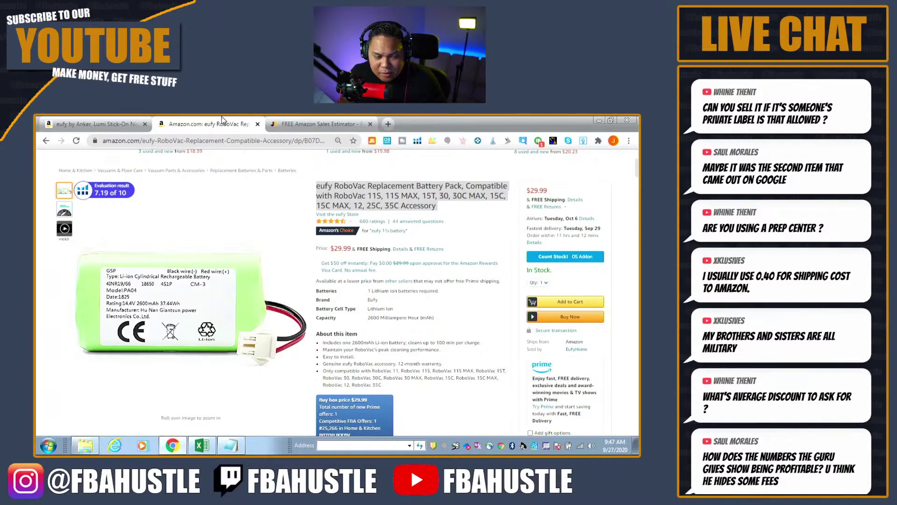
click(344, 120)
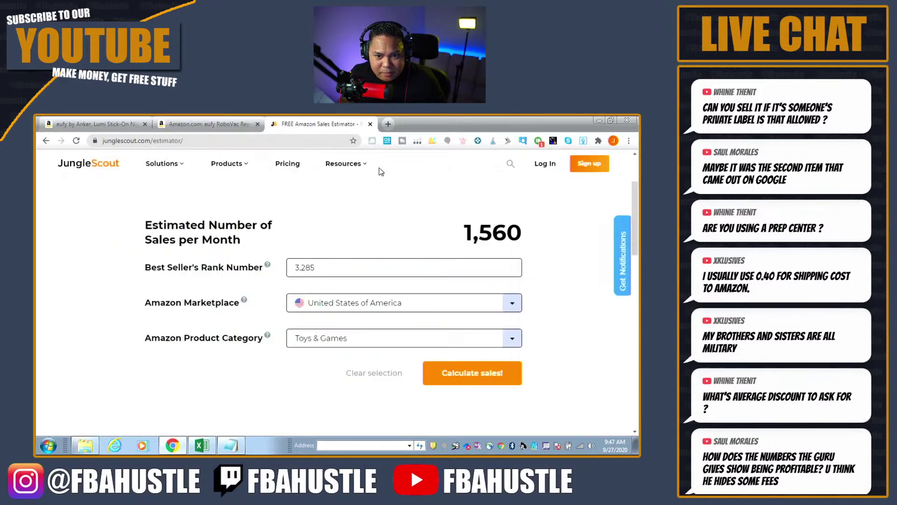
click(210, 121)
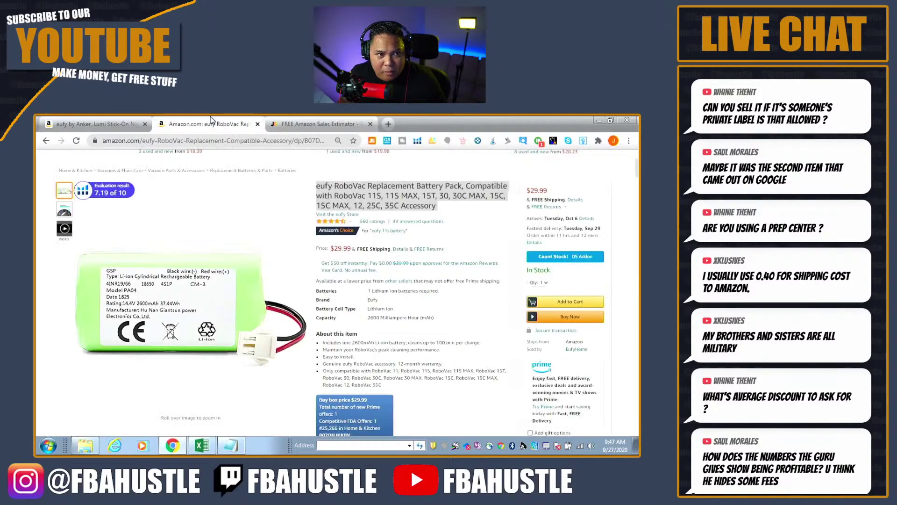
click(257, 124)
click(116, 121)
- Copy ASIN B071CFBXXZ from row 15 in Excel, search for it in Chrome, and open its Amazon listing in a new tab
key(alt+Tab)
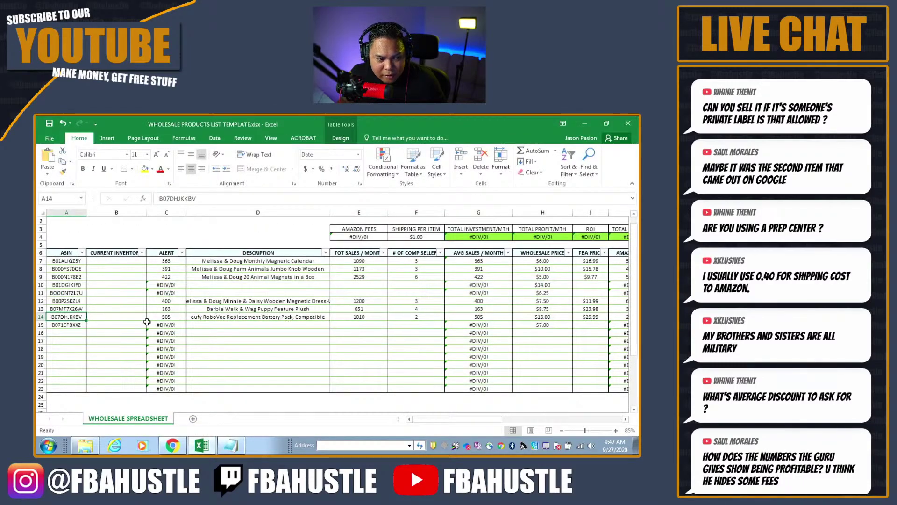
click(79, 326)
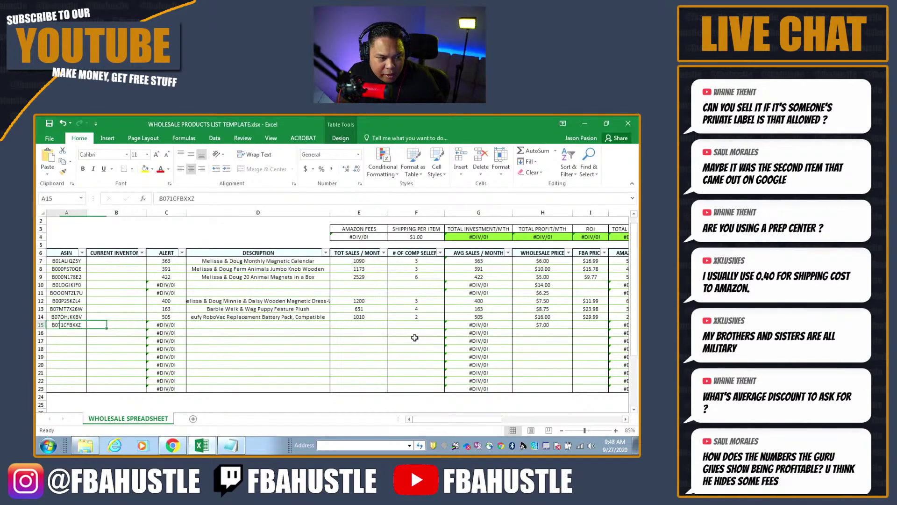
key(ctrl+c)
key(alt+Tab)
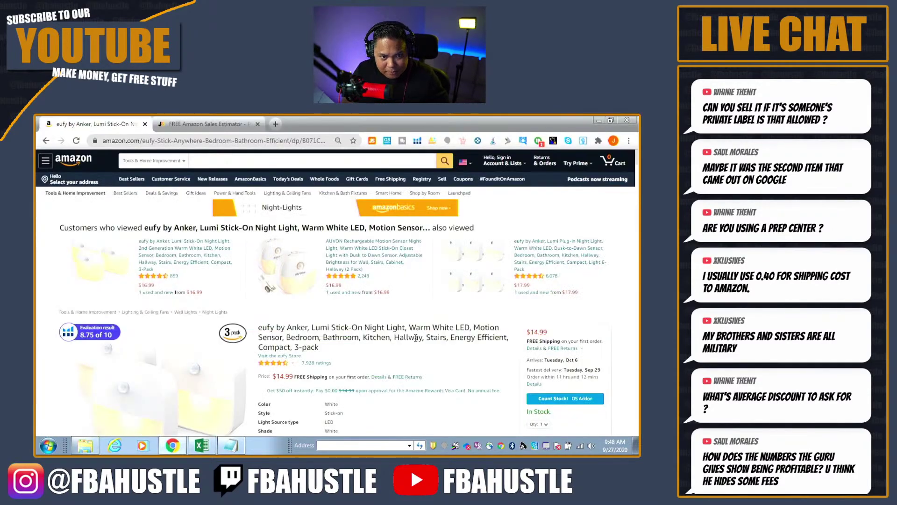
key(ctrl+l)
key(ctrl+v)
key(Return)
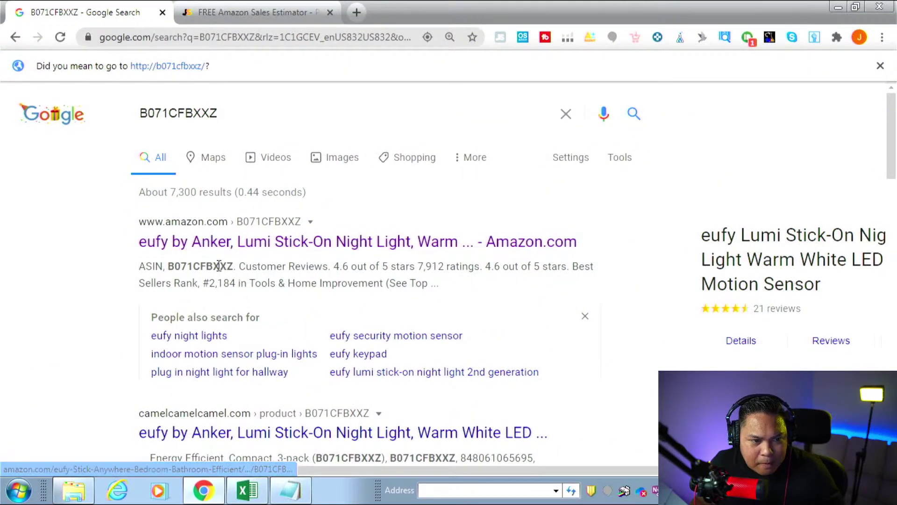
middle_click(337, 247)
click(322, 16)
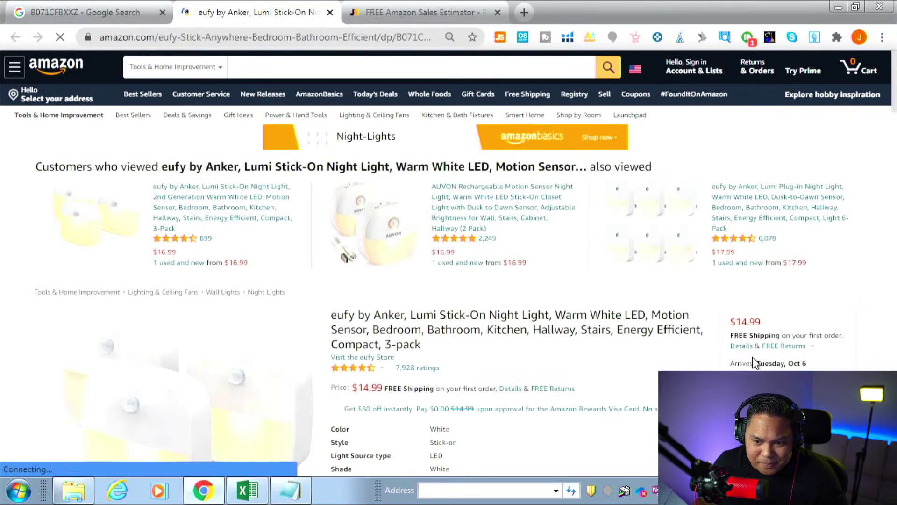
- Examine the night light listing's price, seller, ratings, FBA offer count and sales rank
scroll(752, 357, down, 5)
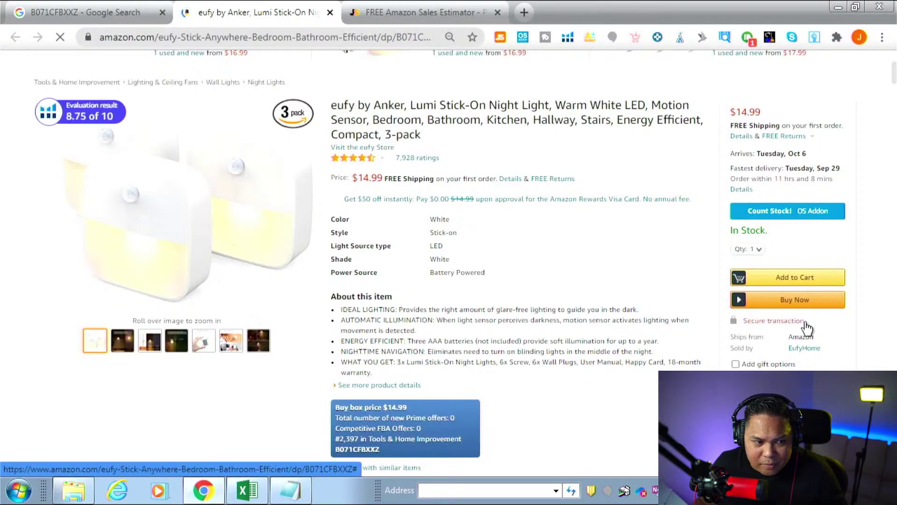
scroll(608, 242, up, 5)
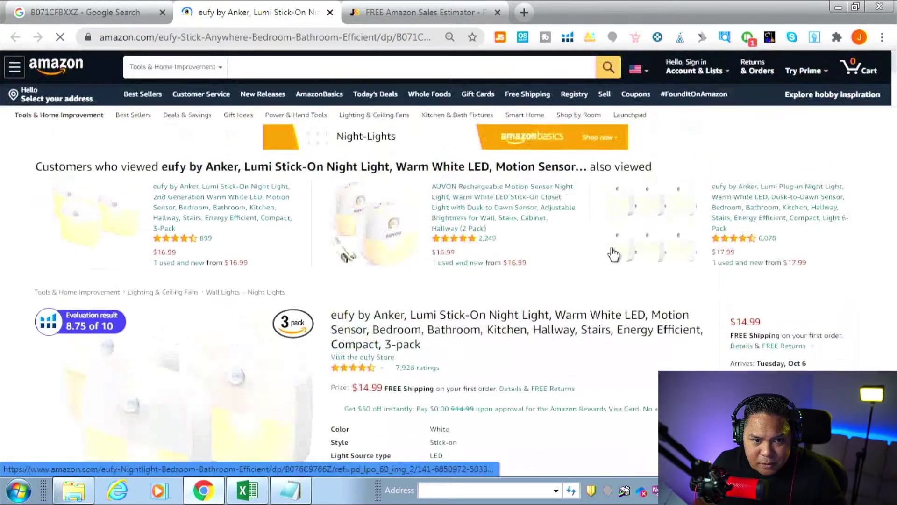
scroll(531, 205, down, 3)
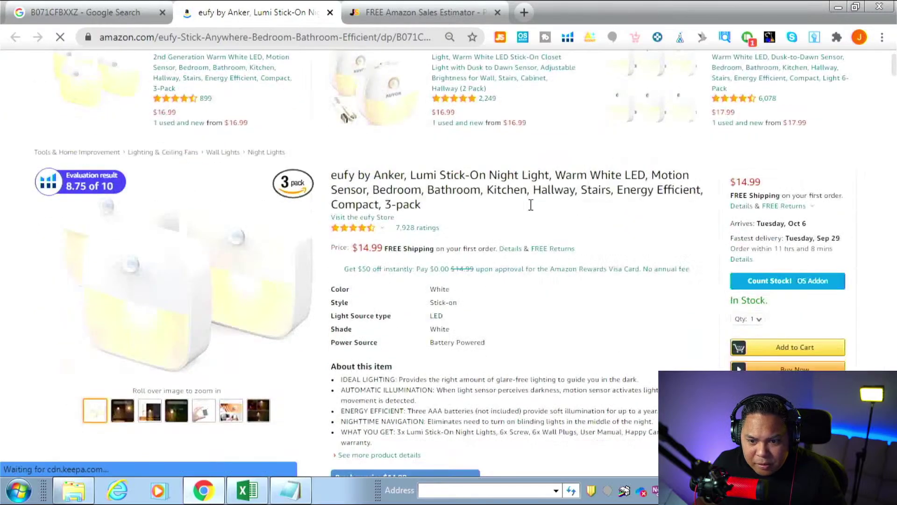
scroll(616, 278, down, 2)
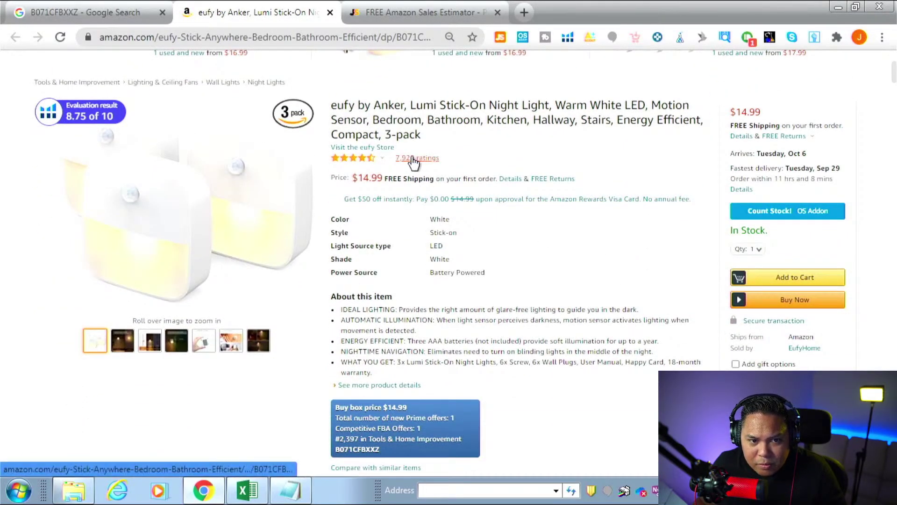
scroll(596, 281, down, 4)
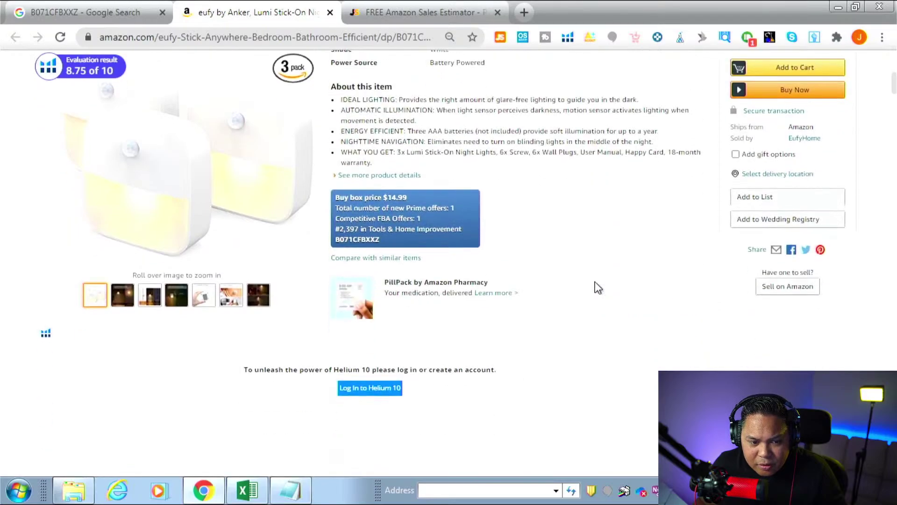
scroll(596, 281, up, 3)
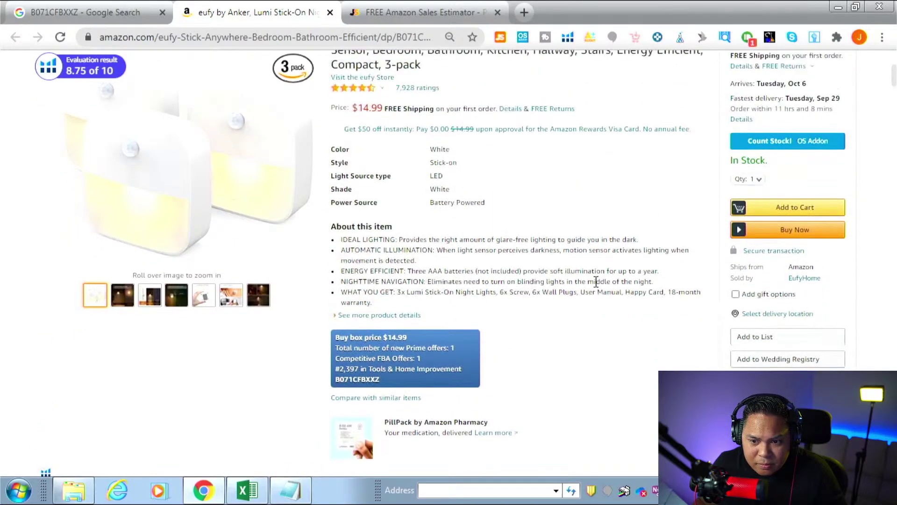
scroll(596, 281, up, 5)
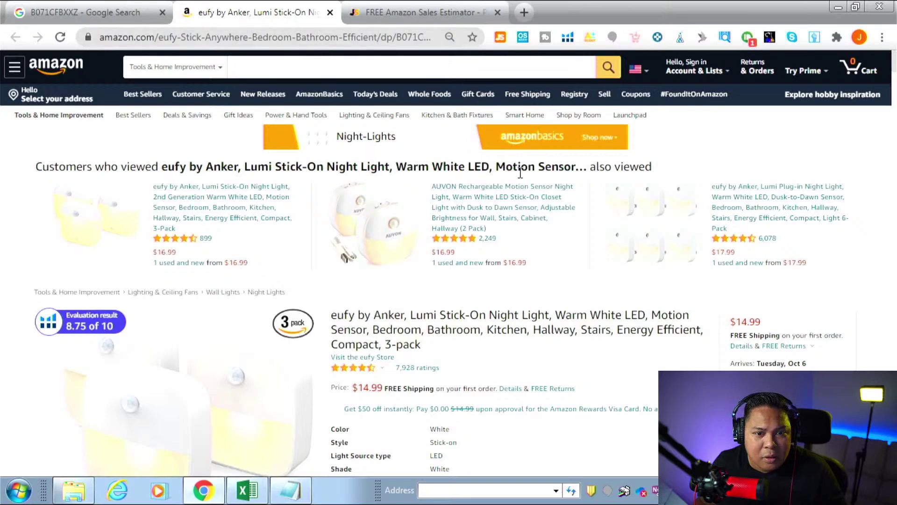
- Copy the night light's Amazon title, strip its formatting through Notepad, and paste it into row 15's description cell in Excel
key(alt+Tab)
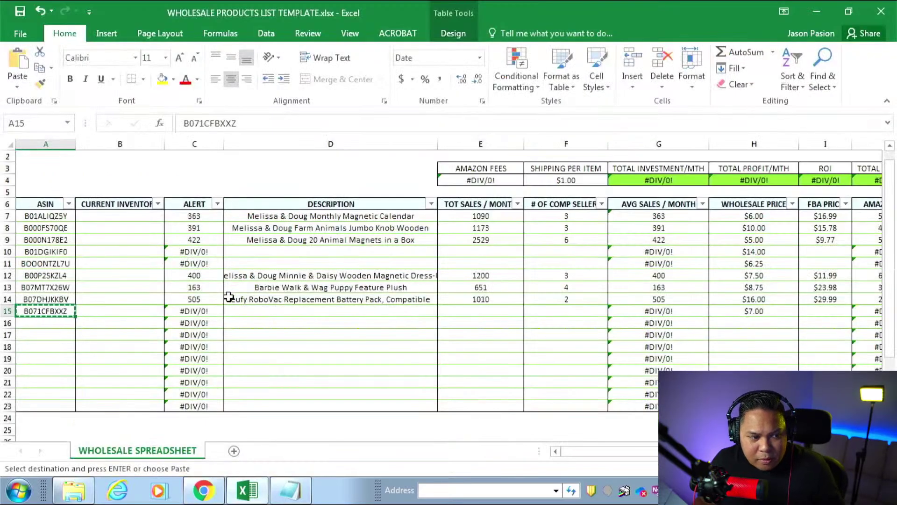
key(Right)
key(alt+Tab)
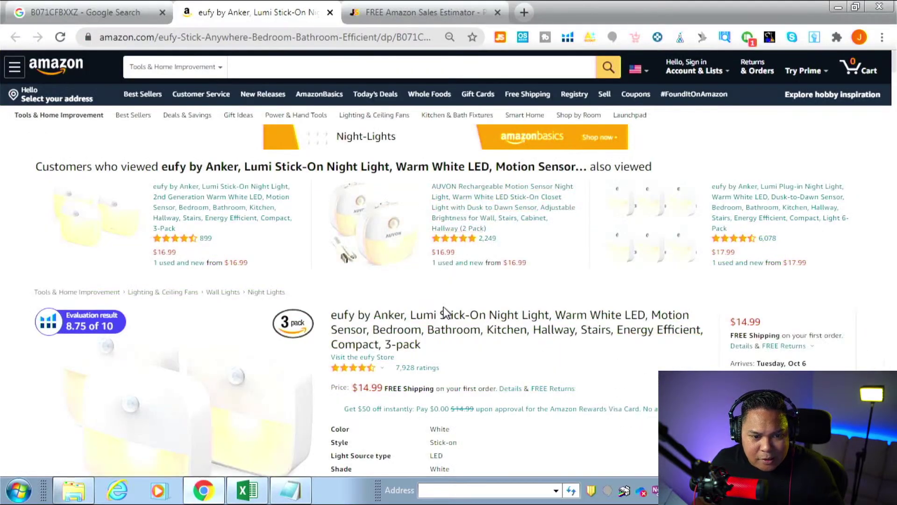
triple_click(435, 316)
key(alt+Tab)
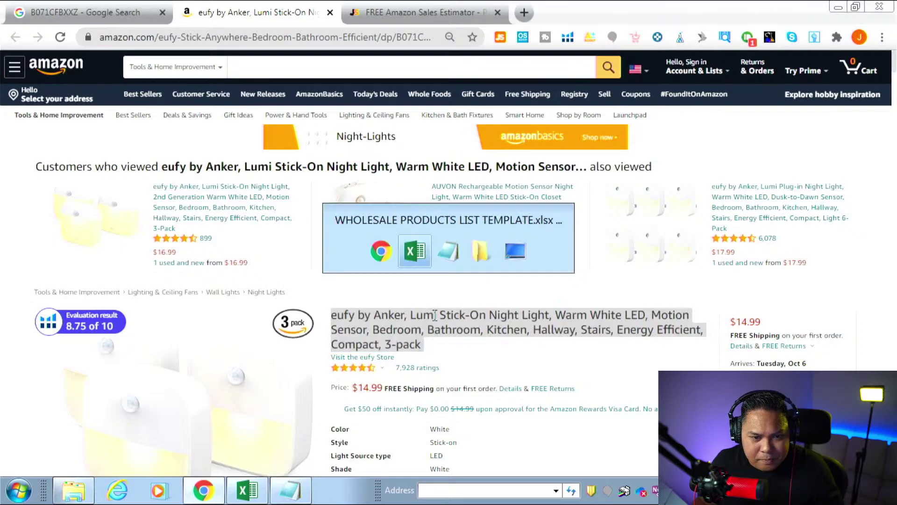
key(alt+Tab)
key(ctrl+v)
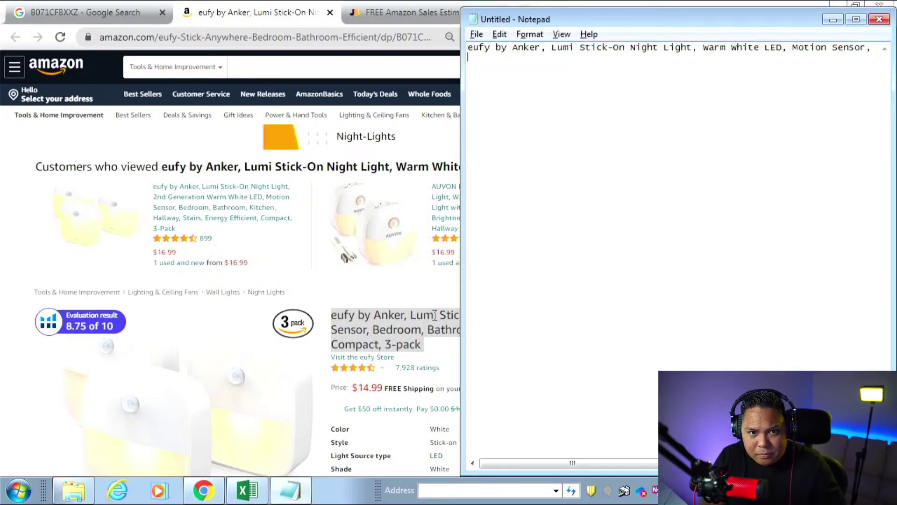
key(ctrl+a)
key(alt+Tab)
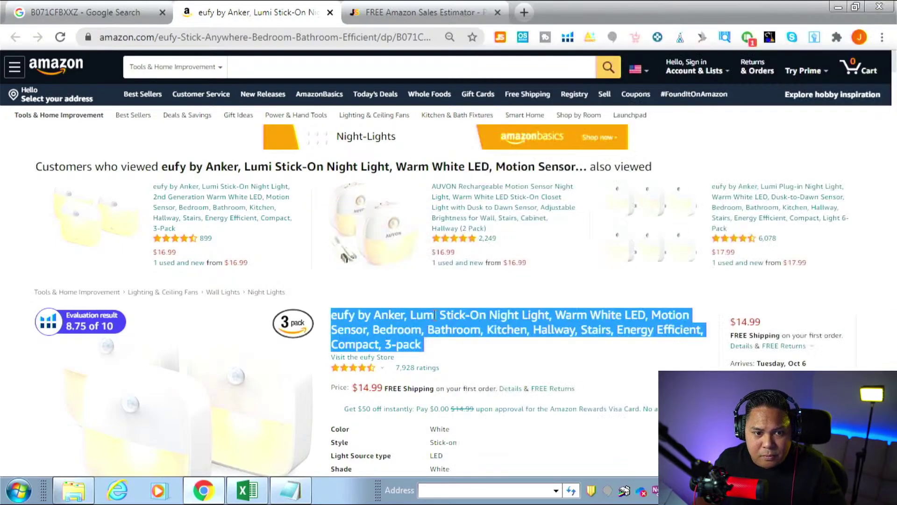
key(Tab)
key(alt+Tab)
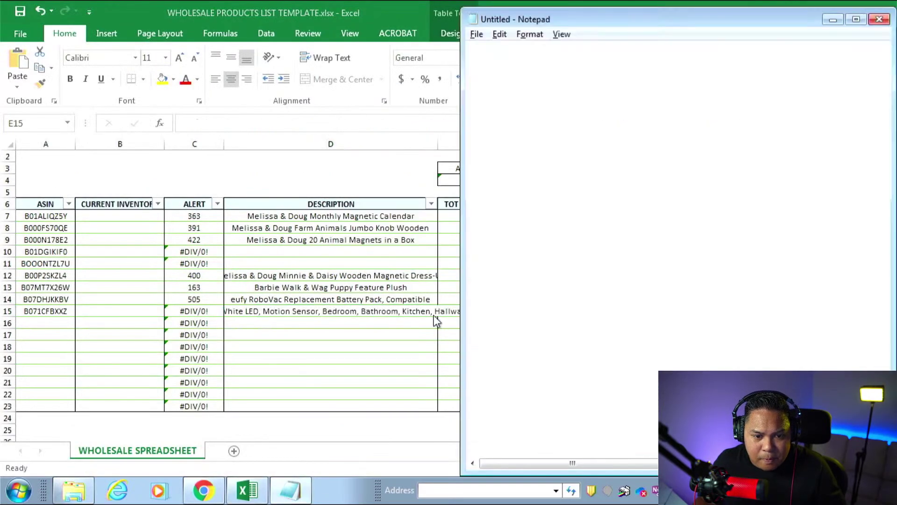
- Run Jungle Scout on the night light's Amazon listing in Chrome and enter 2718 as row 15's total monthly sales in Excel
key(alt+Tab)
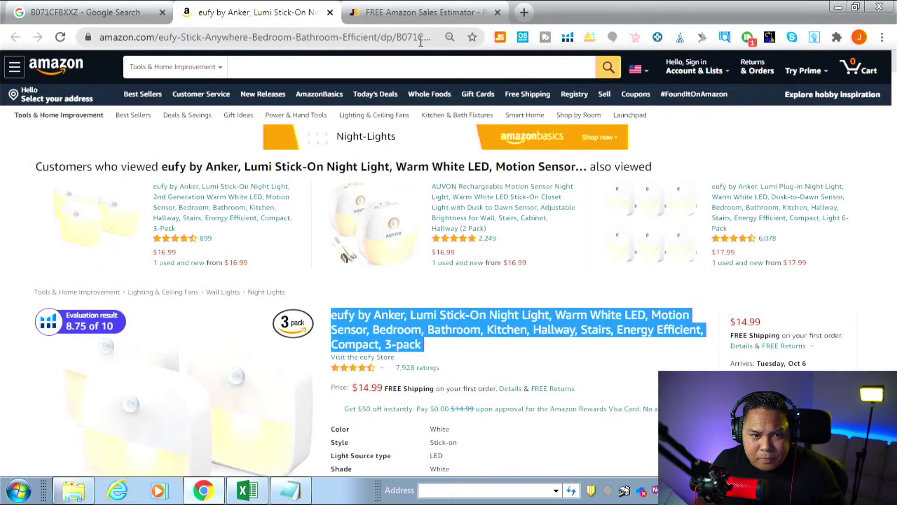
click(505, 36)
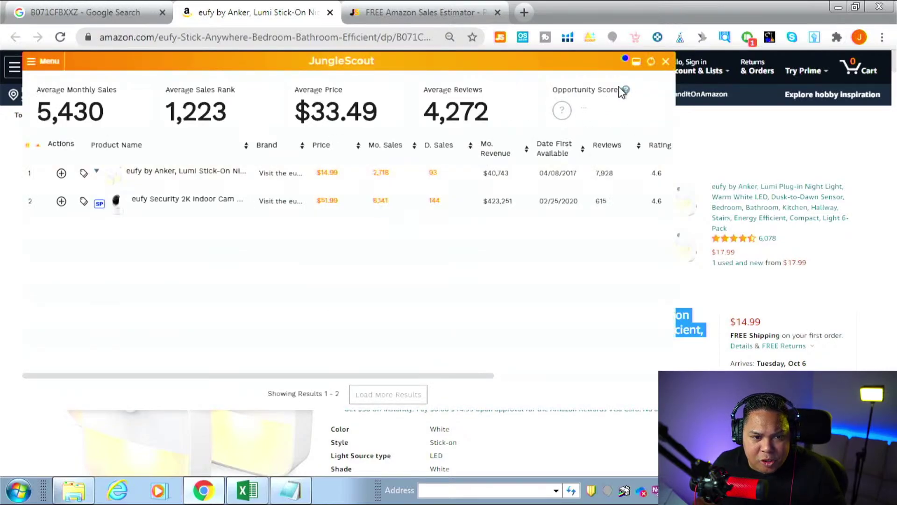
key(alt+Tab)
text(27)
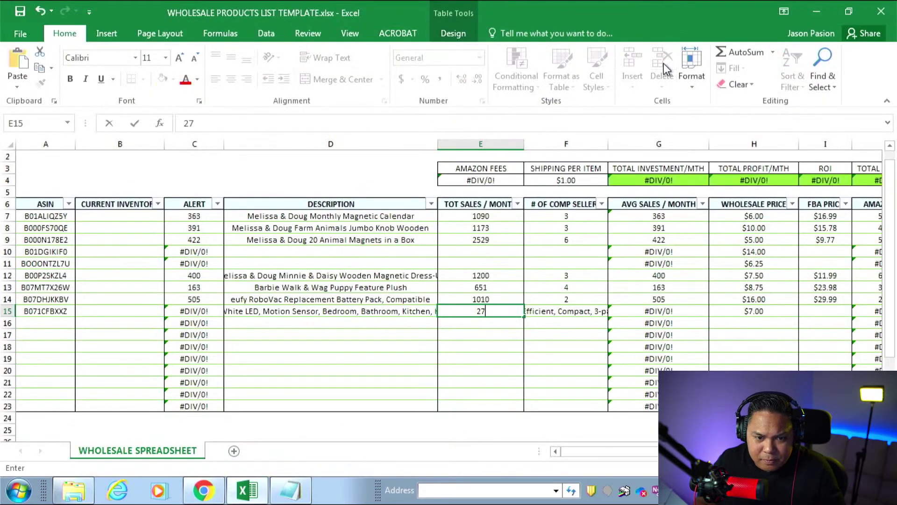
key(Return)
- Check the night light listing's offers in Chrome and enter 2 as row 15's number of competing sellers in Excel
key(alt+Tab)
scroll(649, 324, down, 7)
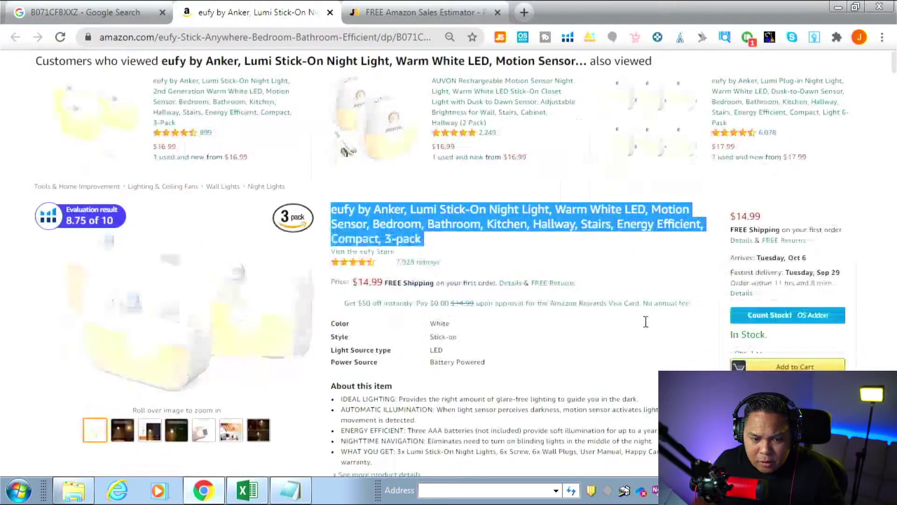
key(alt+Tab)
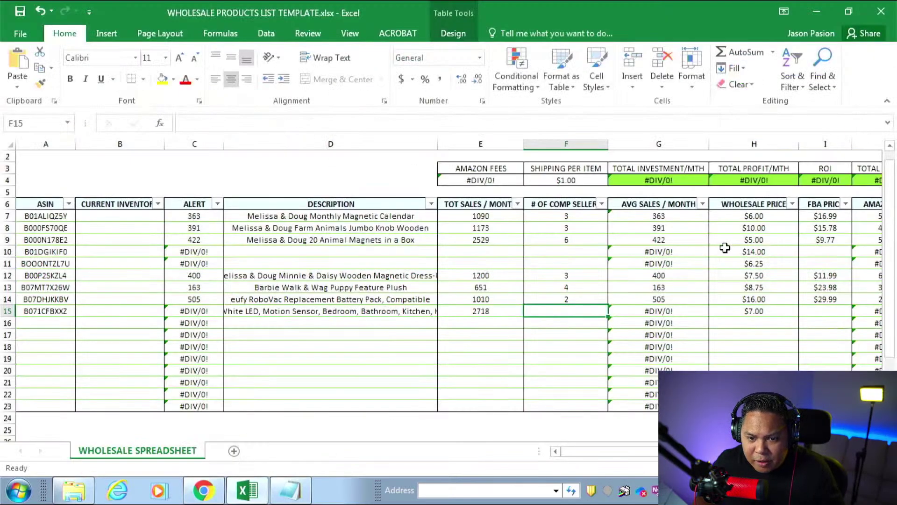
key(Right)
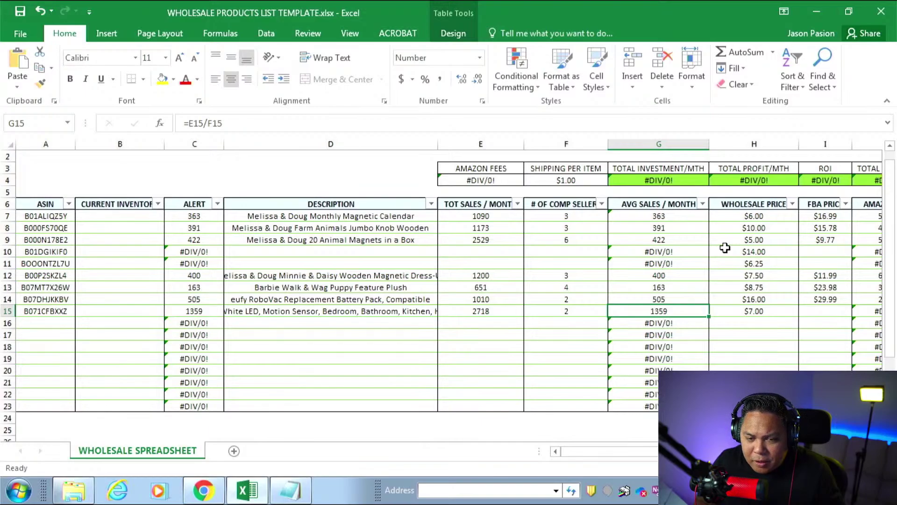
- Check the night light's Amazon price in Chrome and enter 14.99 as row 15's FBA price in Excel
key(Right)
key(Right)
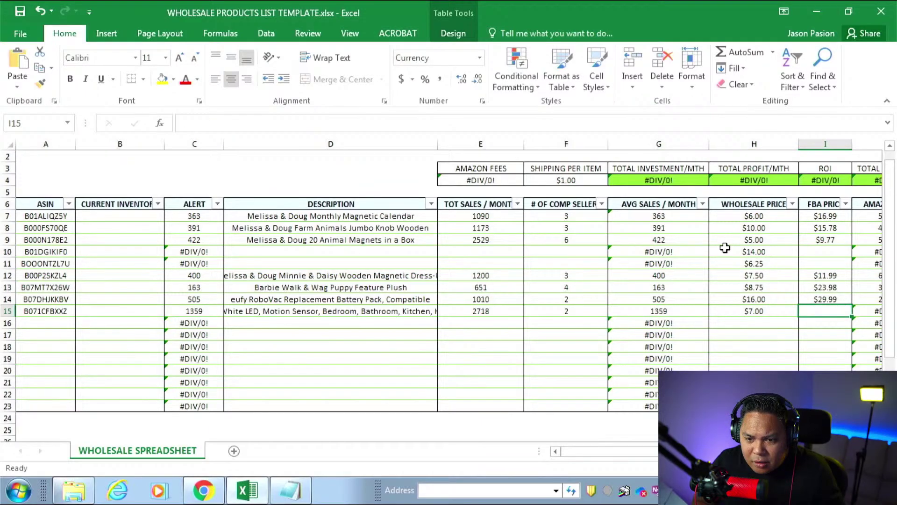
key(Right)
key(alt+Tab)
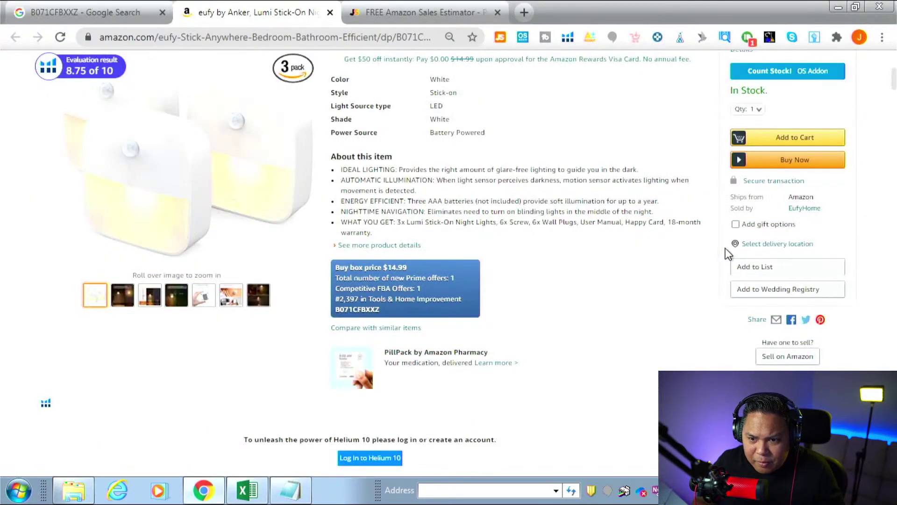
scroll(728, 246, up, 5)
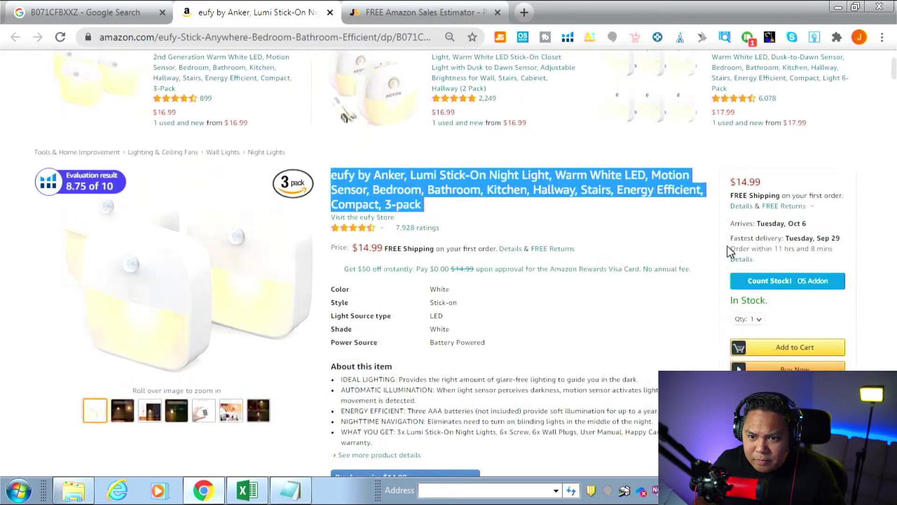
key(alt+Tab)
text(14.99)
key(Right)
key(Right)
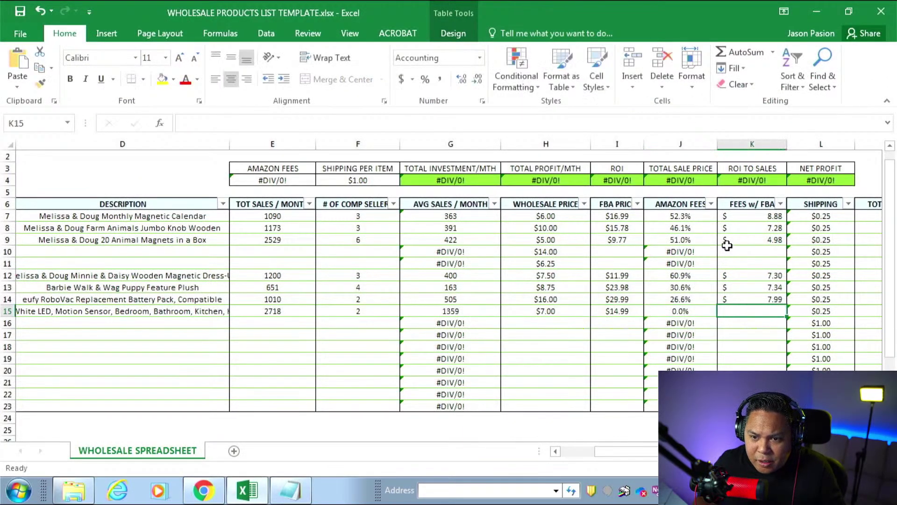
- Run the AMZScout calculator on the night light listing with a product cost of 7.00 and a shipping cost of .25
key(alt+Tab)
click(593, 42)
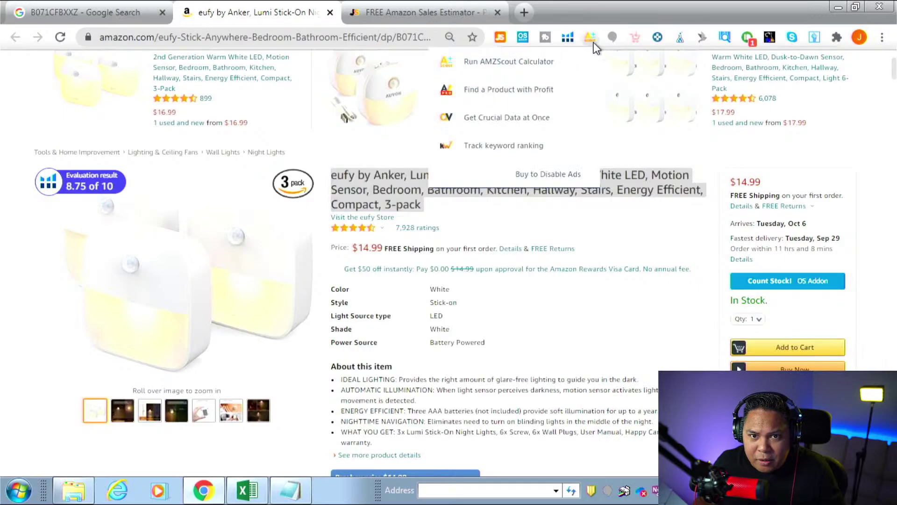
click(511, 69)
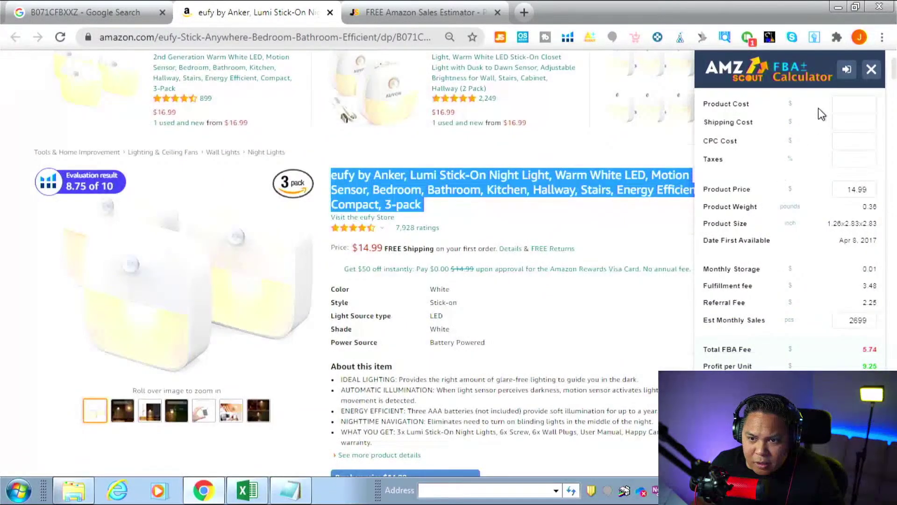
click(609, 187)
key(alt+Tab)
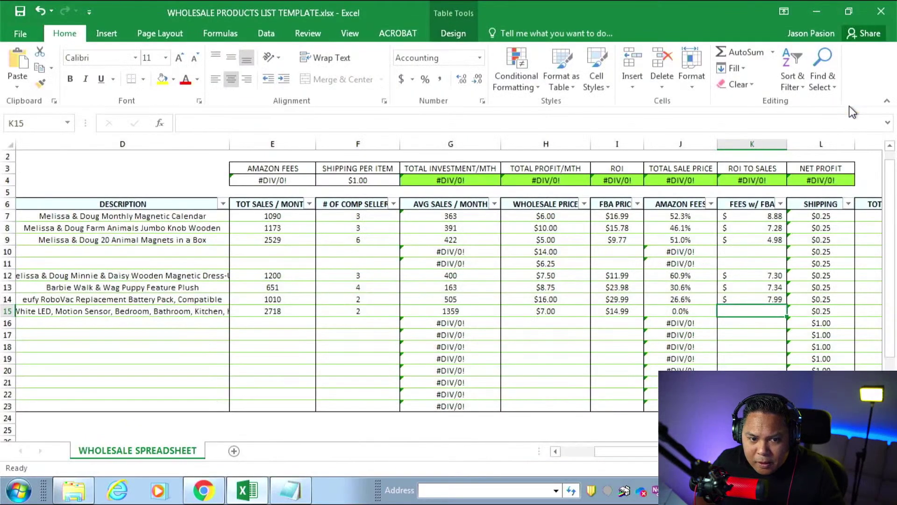
key(alt+Tab)
text(7.00)
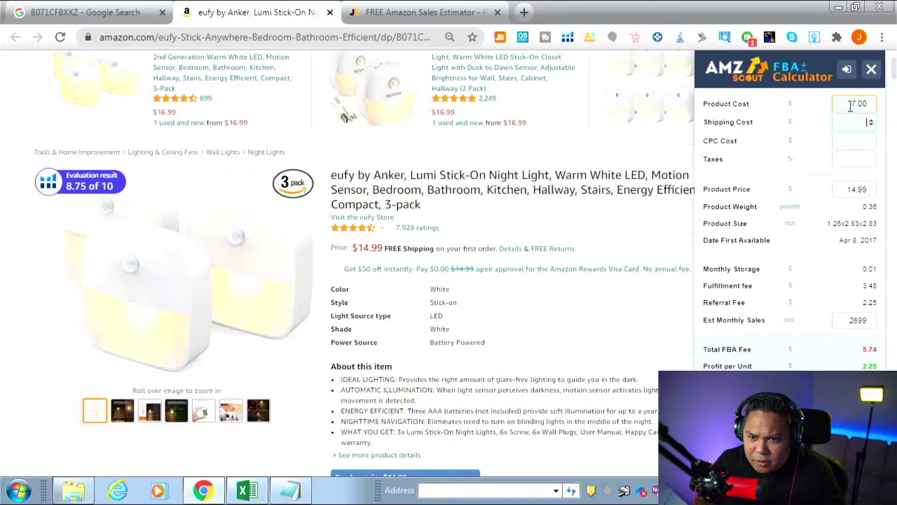
text(.25)
key(Tab)
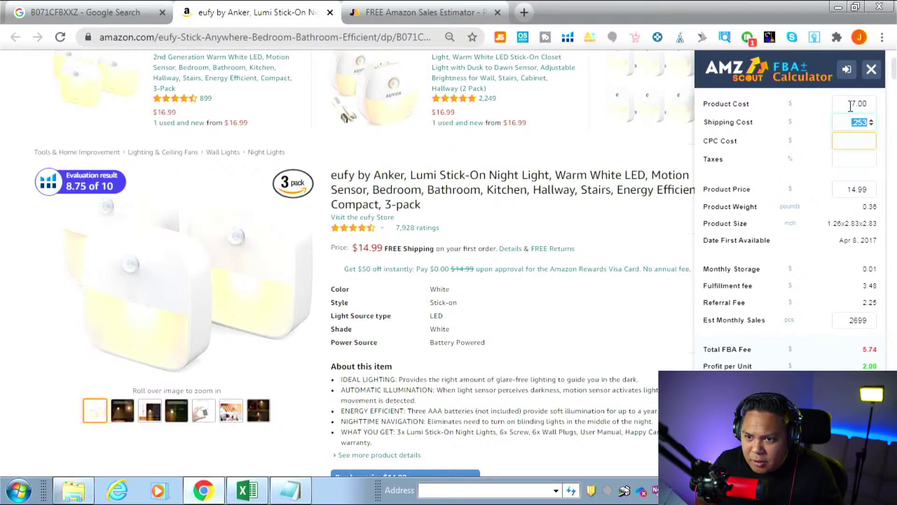
key(Tab)
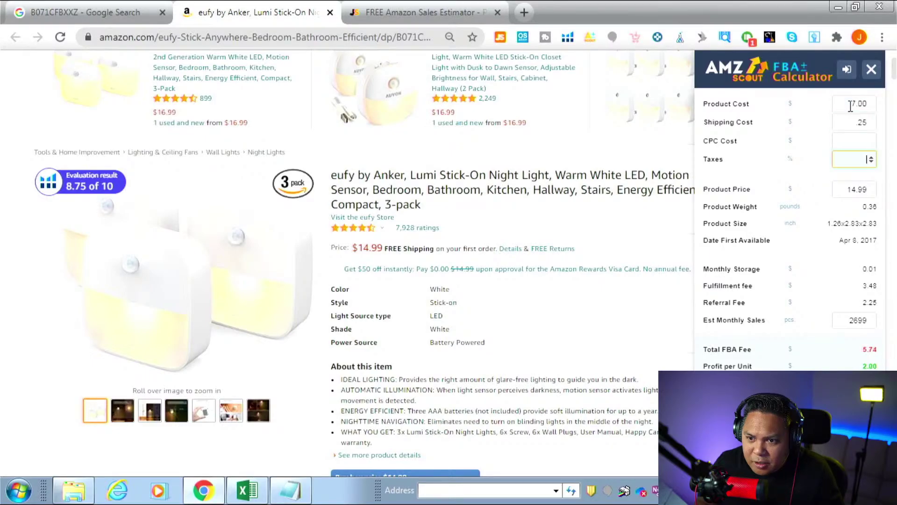
- Read the night light's total FBA fee in the calculator and enter 5.74 as row 15's fees with FBA in Excel
key(alt+Tab)
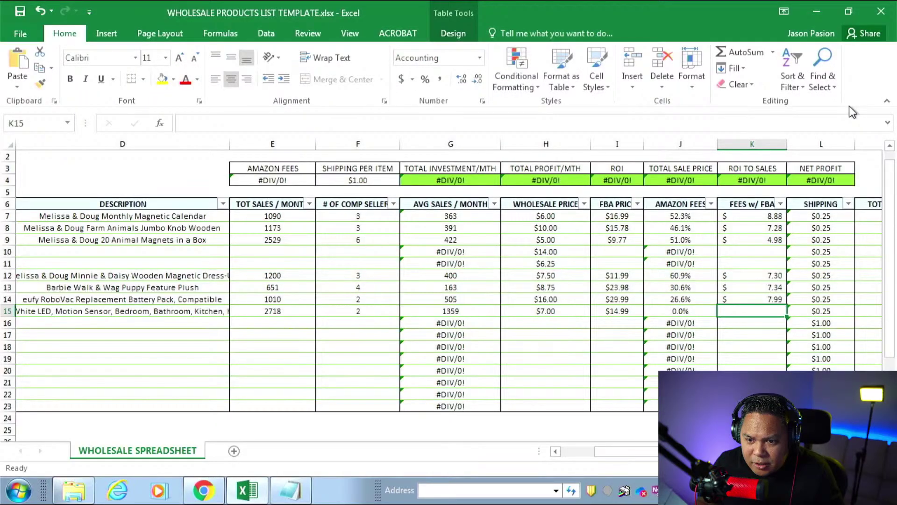
key(alt+Tab)
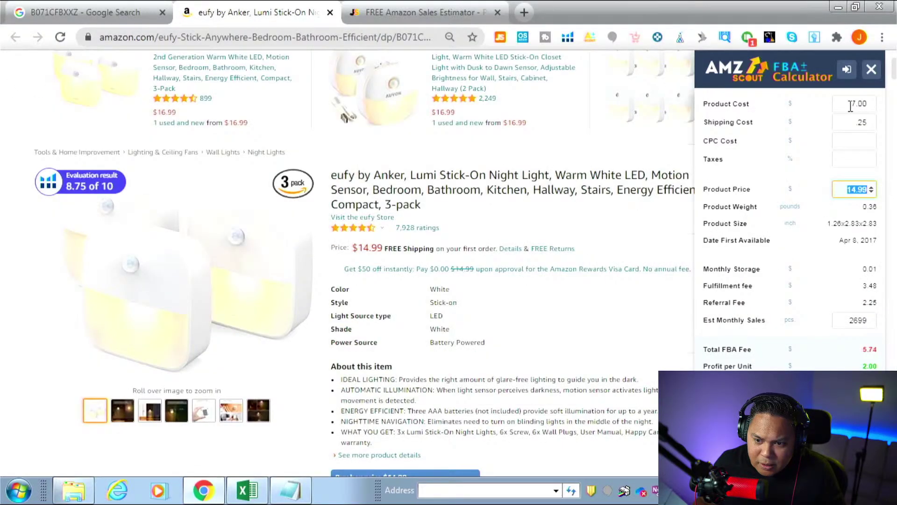
key(alt+Tab)
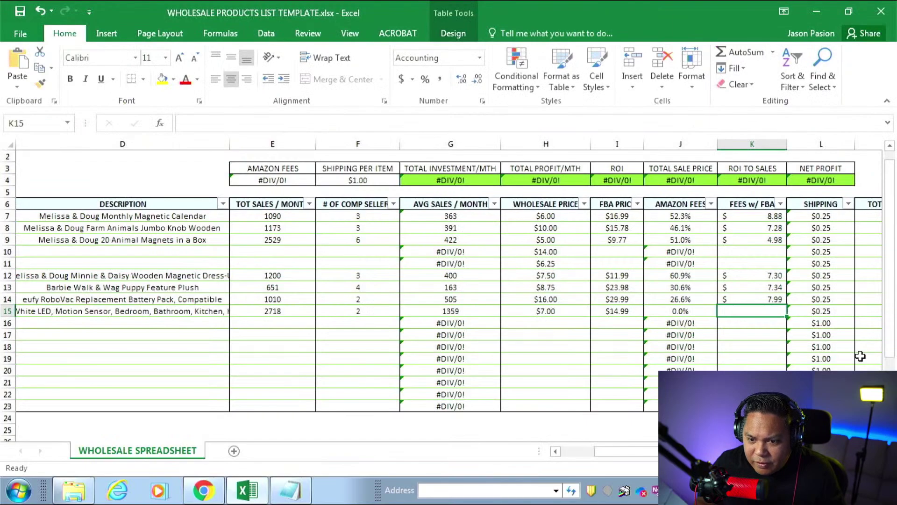
text(5.74)
key(Tab)
- Examine row 15's total expense, profit per item and ROI against its FBA price and fees
key(Tab)
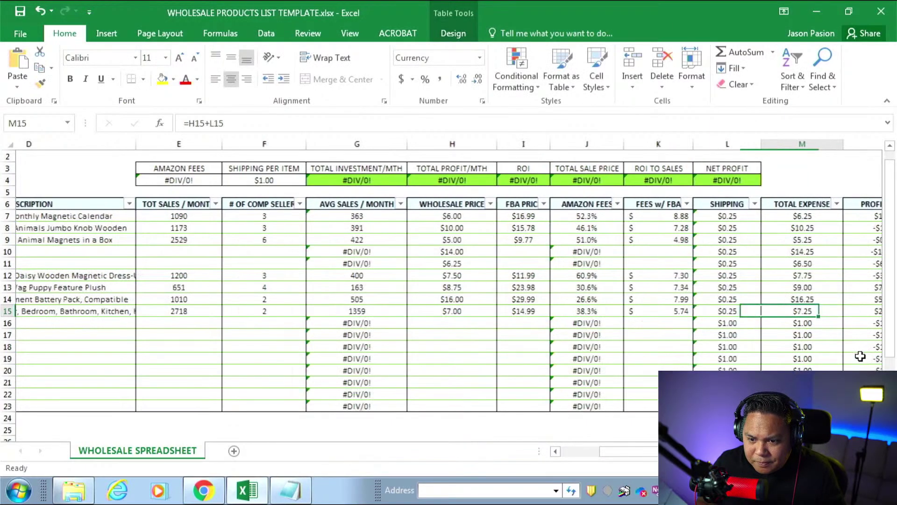
key(Tab)
key(Tab)
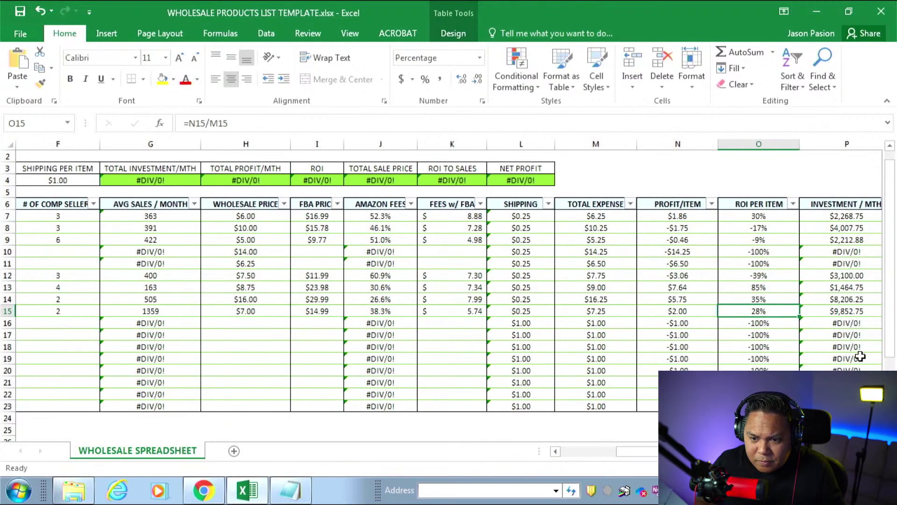
key(Tab)
key(shift+Tab)
key(shift+Tab)
key(shift+Tab)
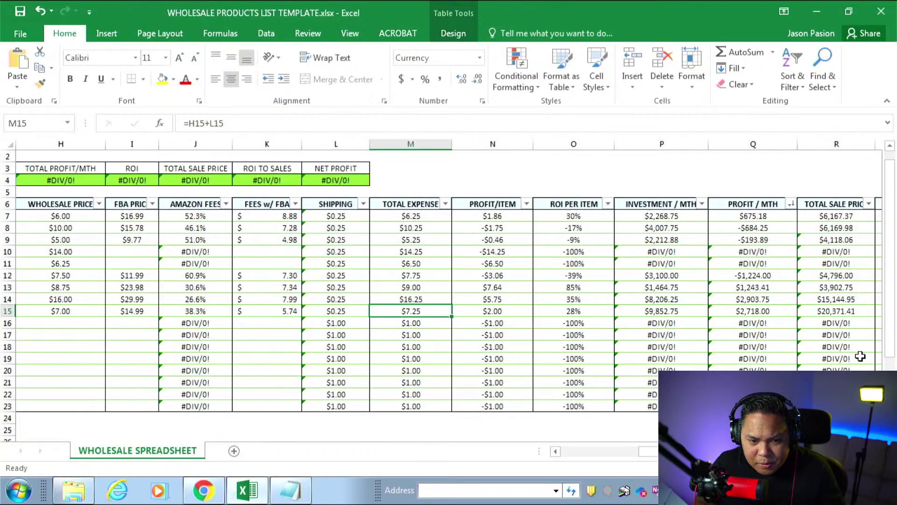
key(shift+Tab)
key(shift+Tab)
key(shift+Tab)
key(shift+Tab)
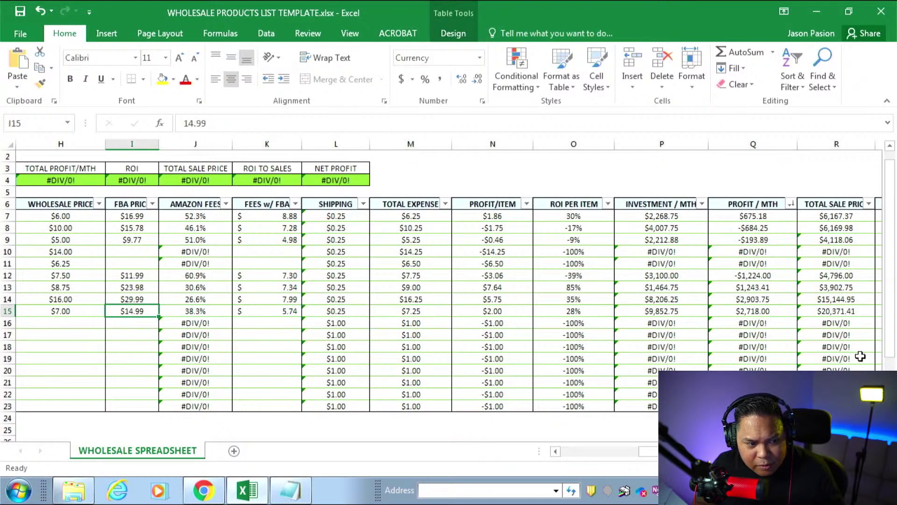
key(Tab)
key(Tab)
key(Tab)
key(Tab)
key(Tab)
key(Tab)
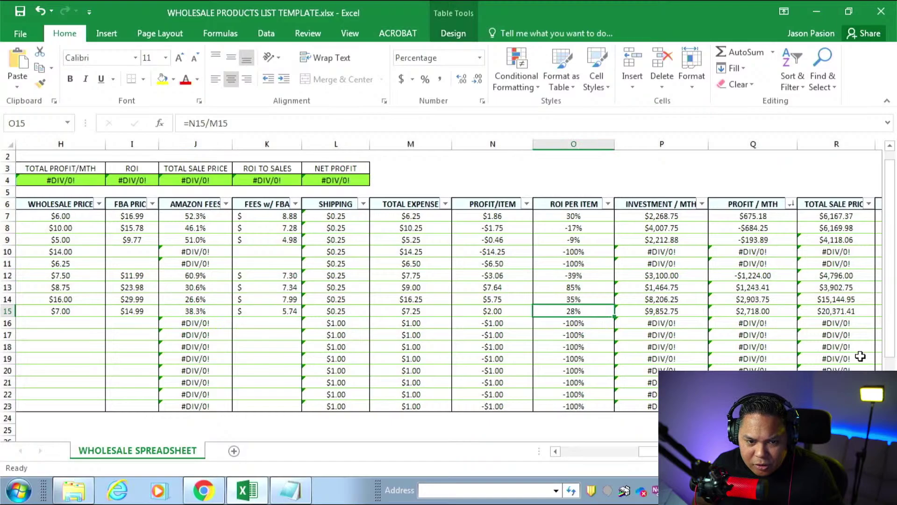
- Examine row 15's monthly investment, monthly profit and total sale price
key(shift+Tab)
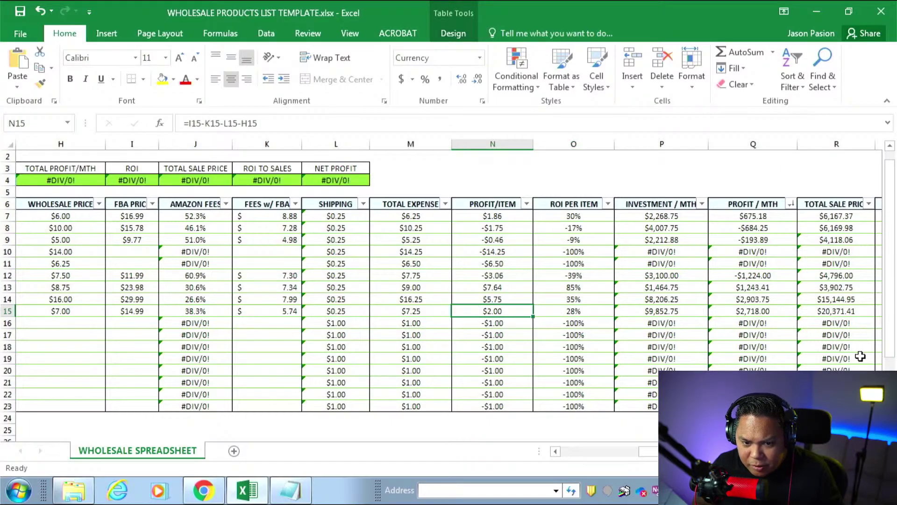
key(Tab)
key(Right)
key(Right)
key(Right)
key(Right)
key(Right)
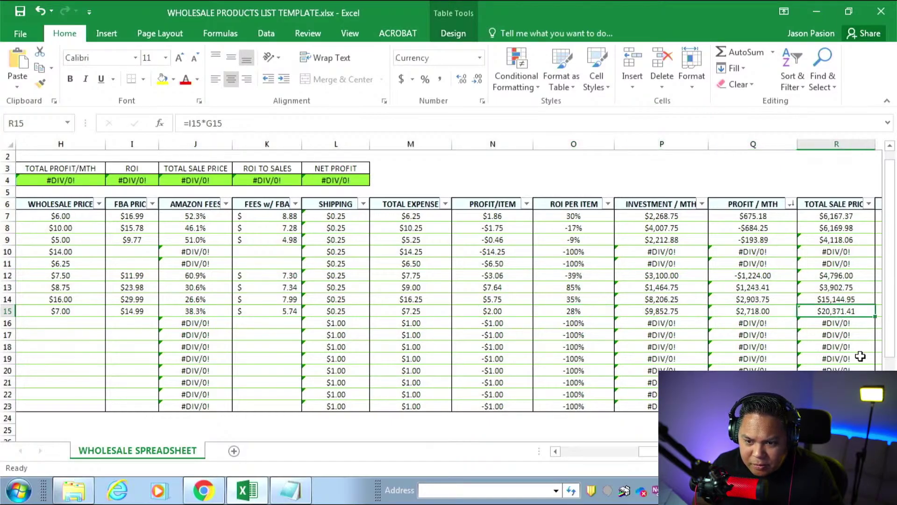
key(Left)
key(Left)
key(Left)
key(Left)
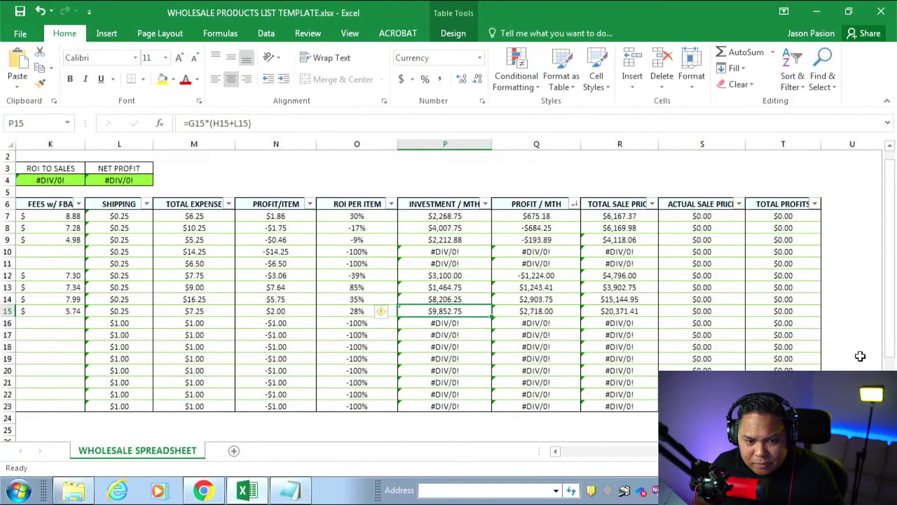
key(Tab)
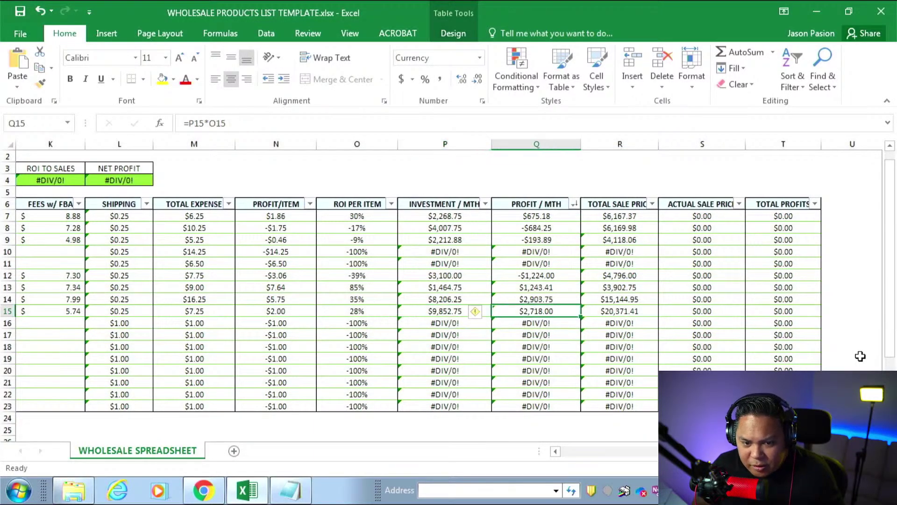
key(Right)
key(Right)
key(Right)
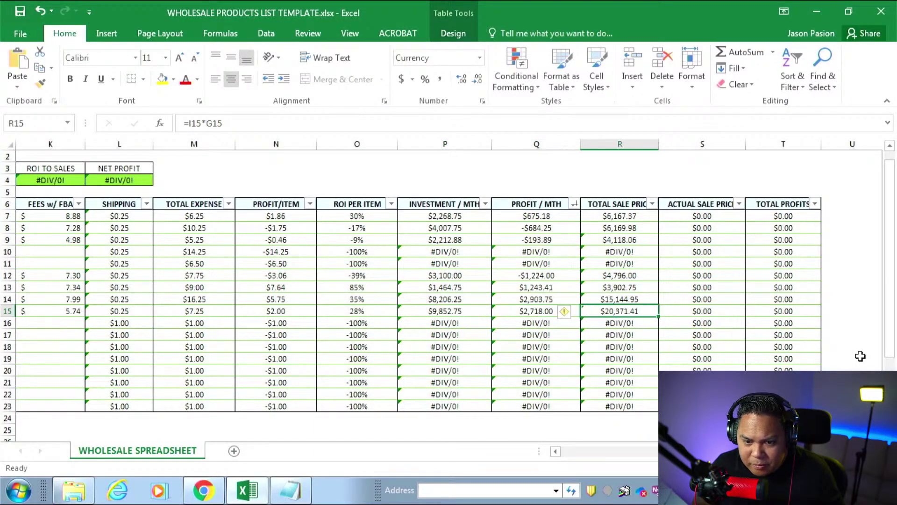
- Return to row 15's description cell, and close the AMZScout calculator on the night light listing in Chrome
key(Left)
key(Left)
key(Left)
key(Left)
key(Left)
key(Left)
key(Left)
key(Left)
key(Left)
key(Left)
key(Left)
key(Left)
key(Left)
key(Left)
key(Left)
key(Left)
key(Left)
key(Left)
key(Left)
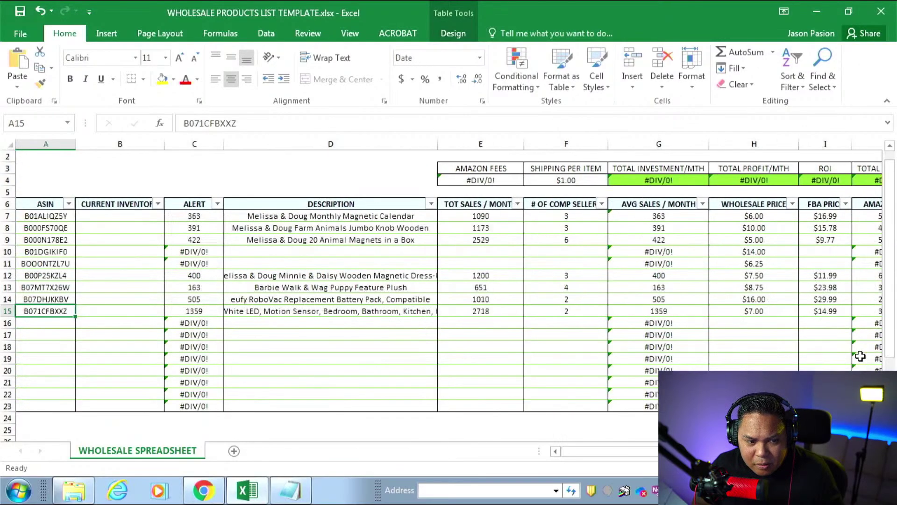
key(Right)
key(Right)
key(Right)
key(alt+Tab)
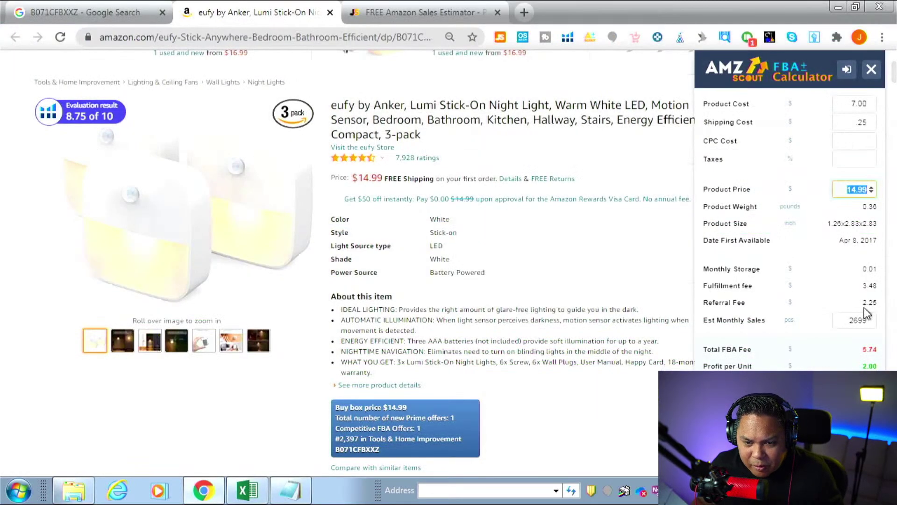
click(872, 70)
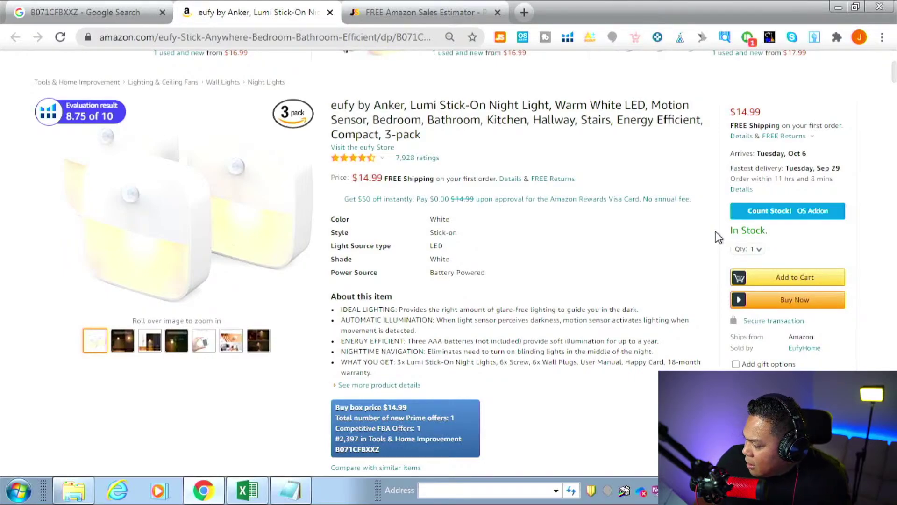
- Switch to Excel and select the ASINs in cells A7 through A15
key(alt+Tab)
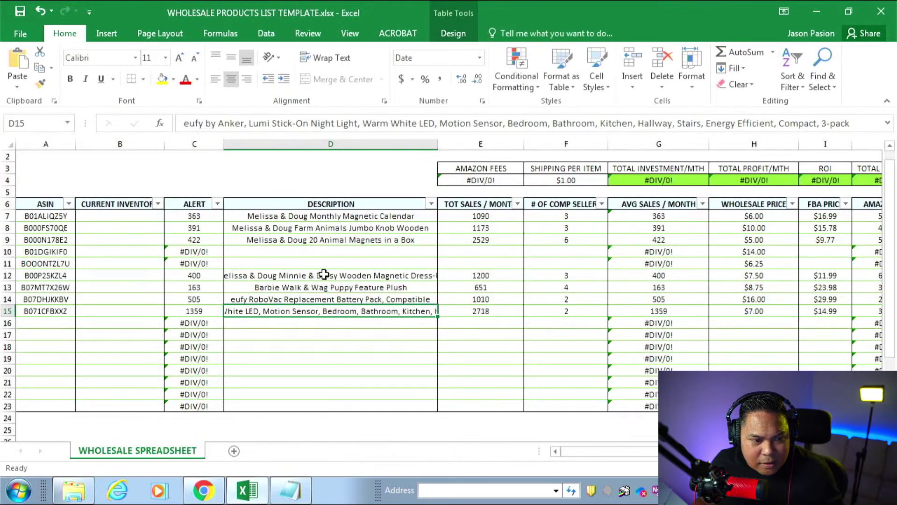
click(68, 216)
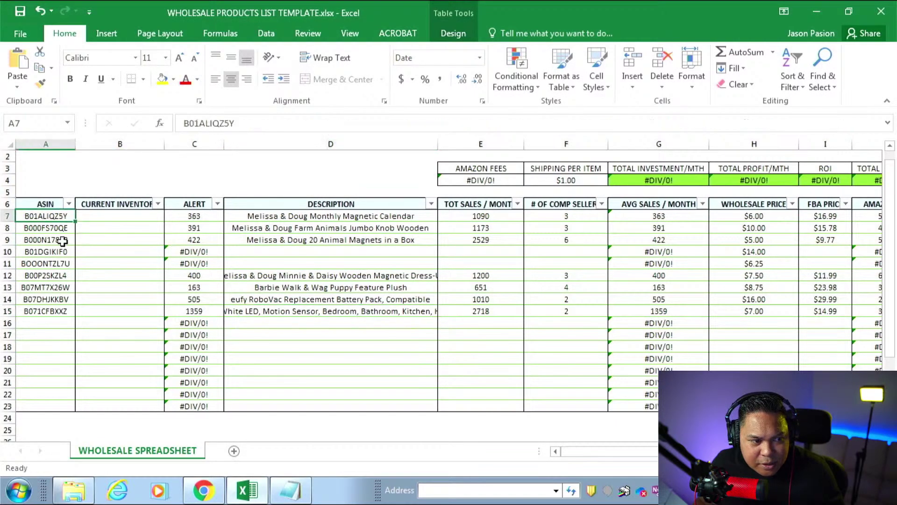
shift+click(60, 310)
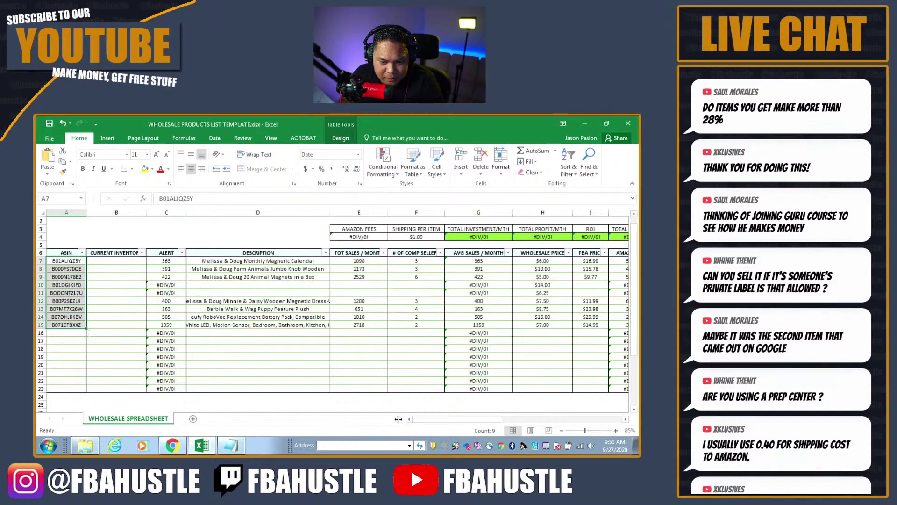
- Delete rows 10 and 11, the two products without descriptions or sales data
drag(427, 421, 456, 422)
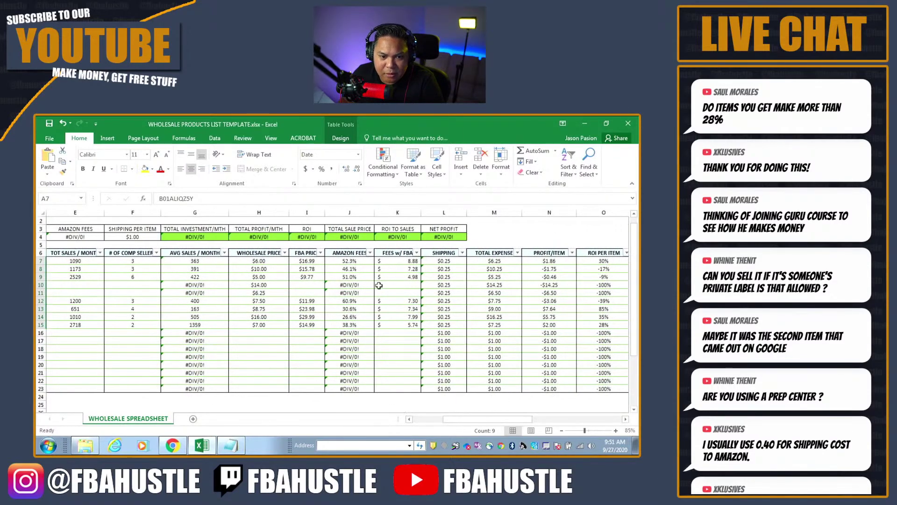
mouse_move(39, 285)
mouse_down()
mouse_move(39, 322)
mouse_move(41, 294)
mouse_up()
right_click(42, 290)
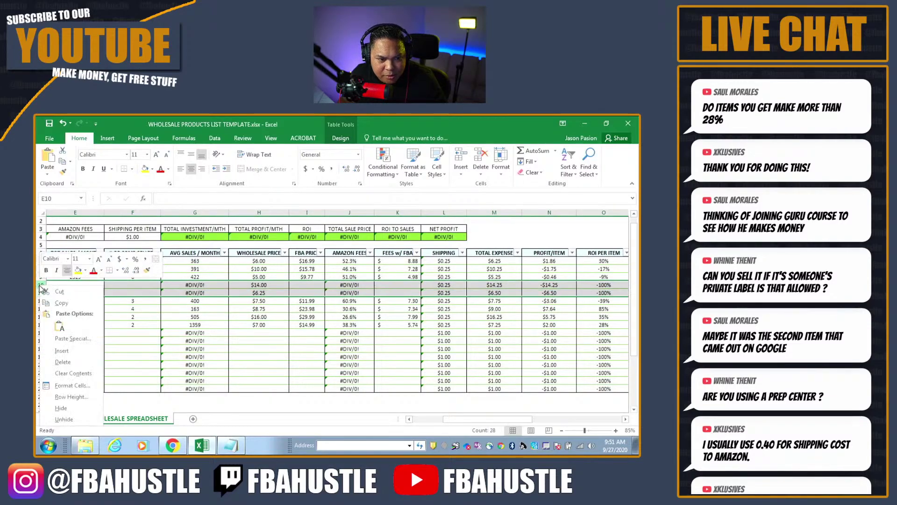
click(62, 361)
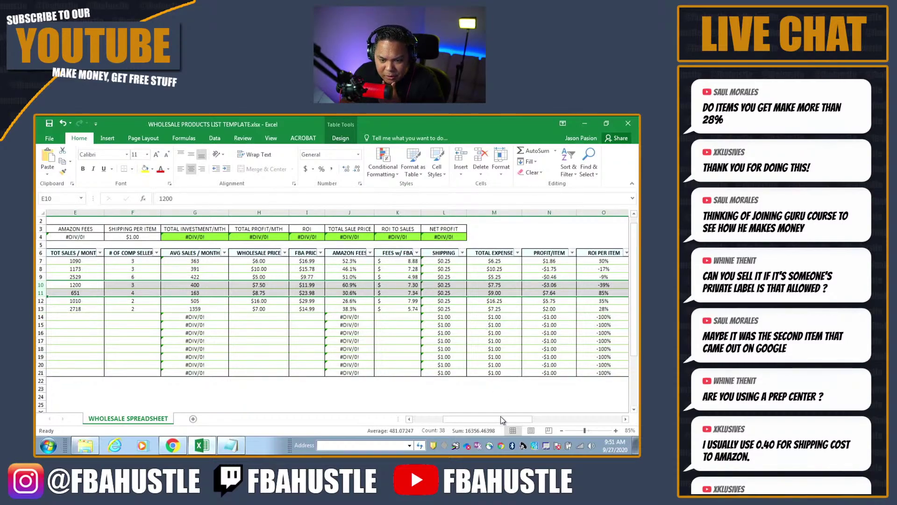
- Sort the product table by ROI per item from largest to smallest
drag(500, 416, 459, 418)
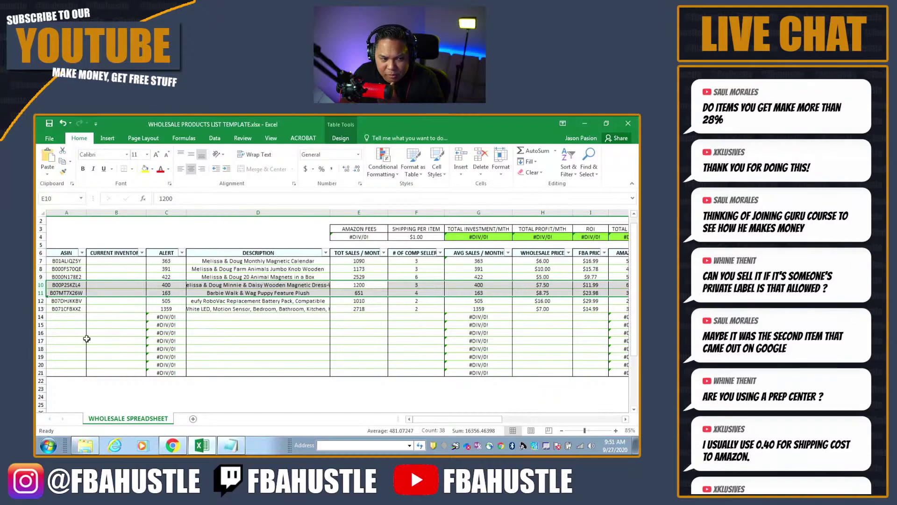
drag(436, 418, 501, 422)
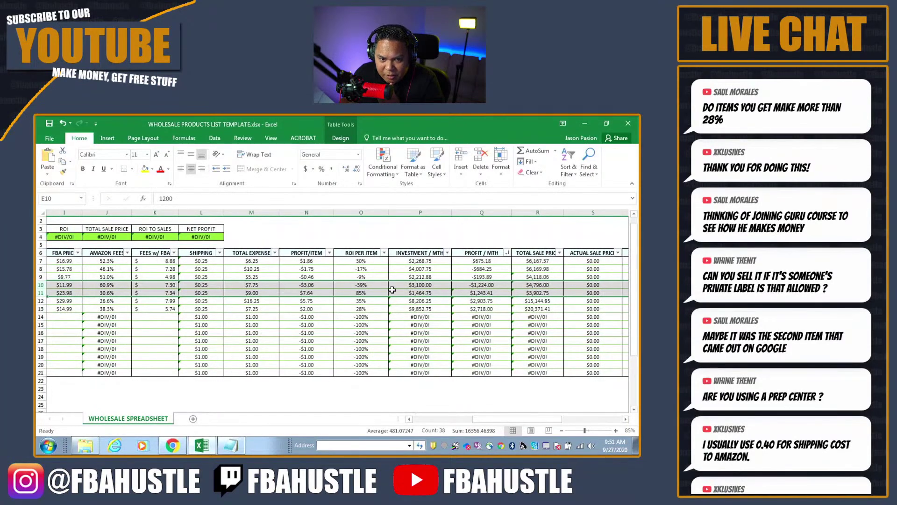
click(385, 252)
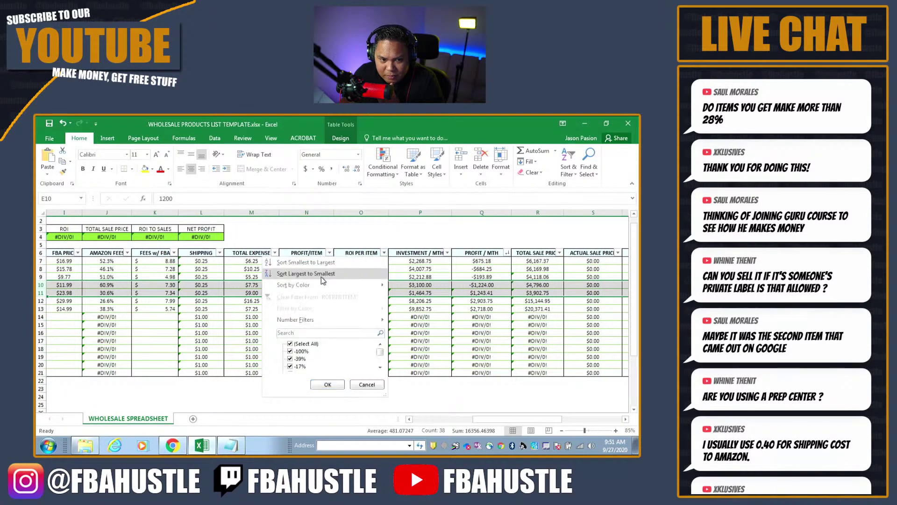
click(351, 279)
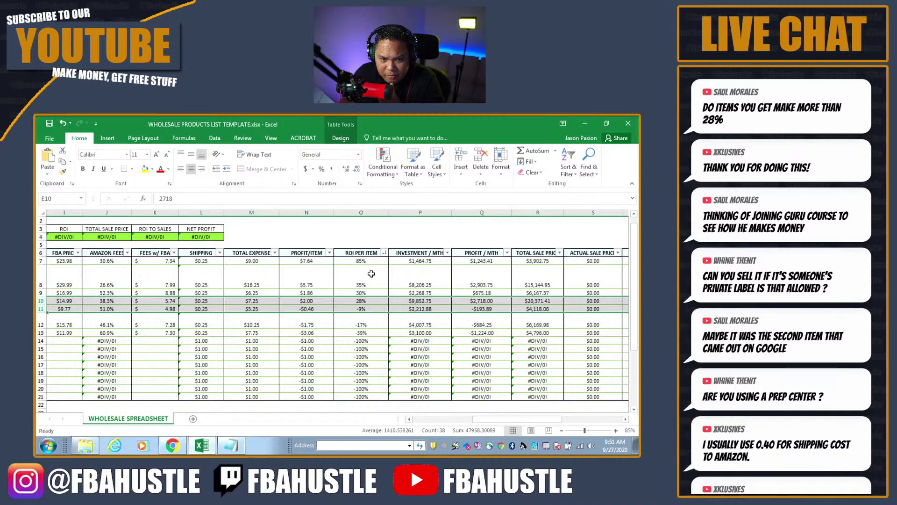
click(371, 272)
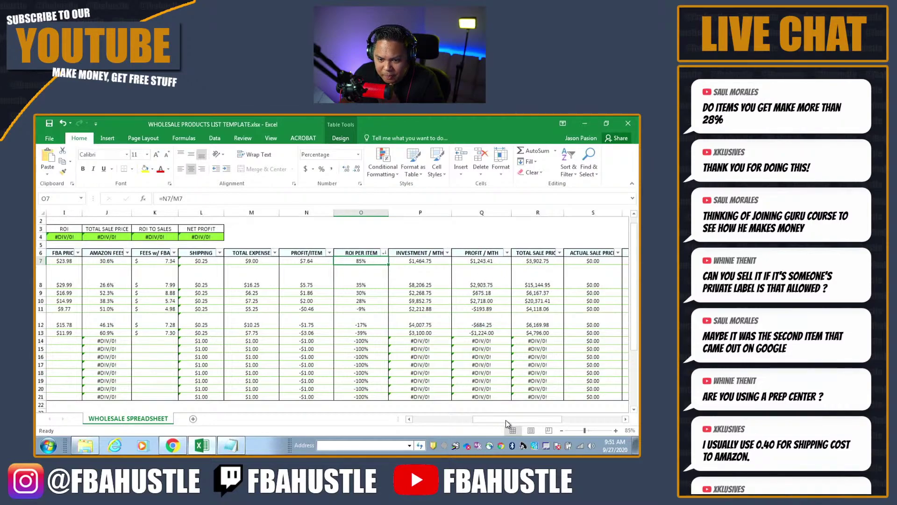
drag(505, 420, 513, 420)
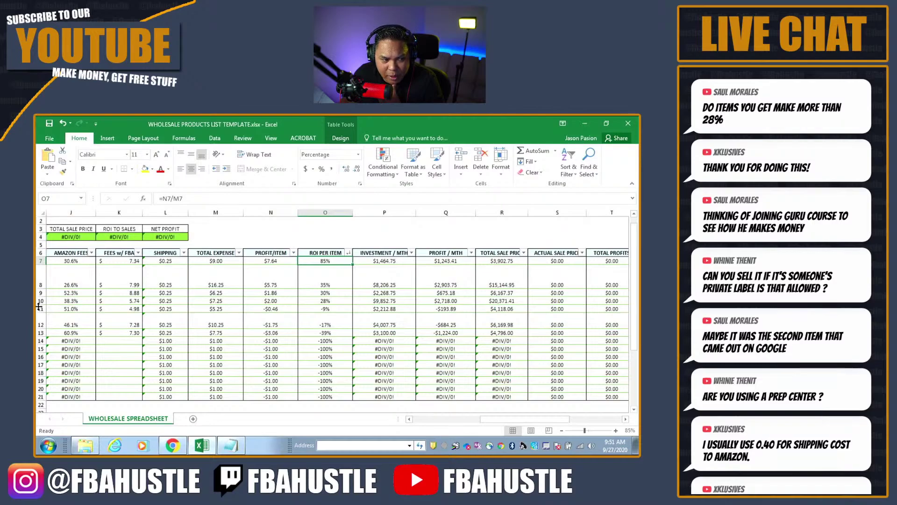
- Try filtering the ROI per item column to only -100%, -39%, -17% and -9%, and undo the filter
drag(40, 309, 39, 397)
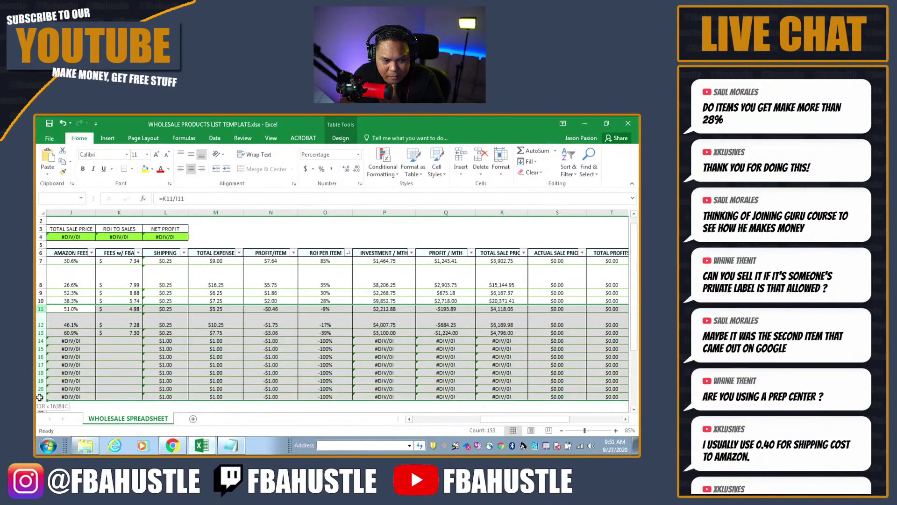
click(348, 280)
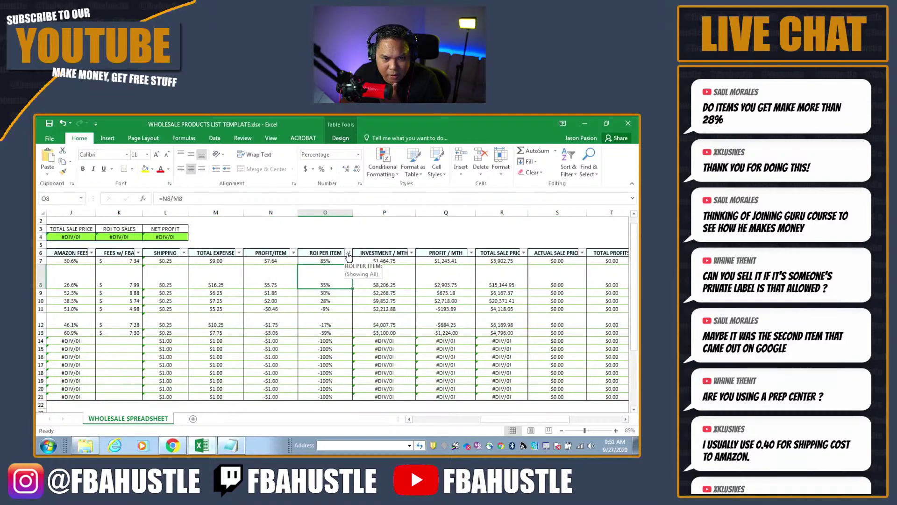
click(348, 253)
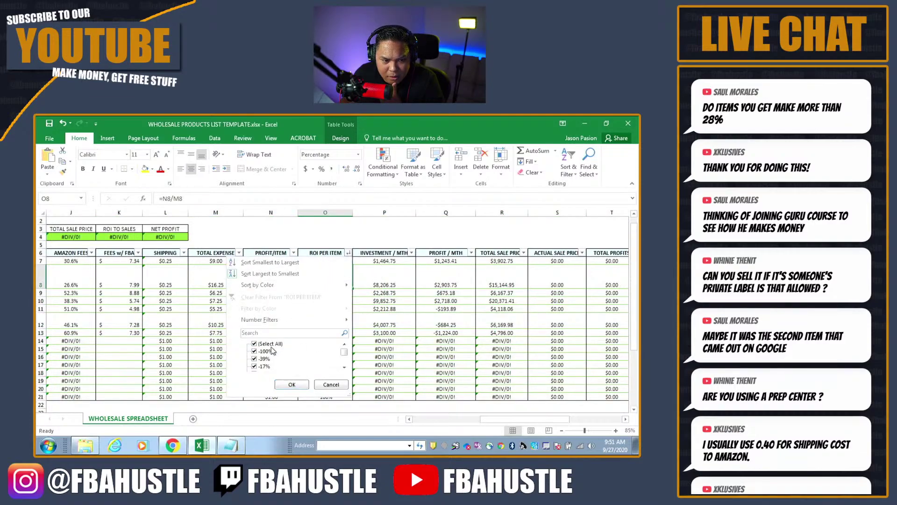
click(255, 344)
click(255, 351)
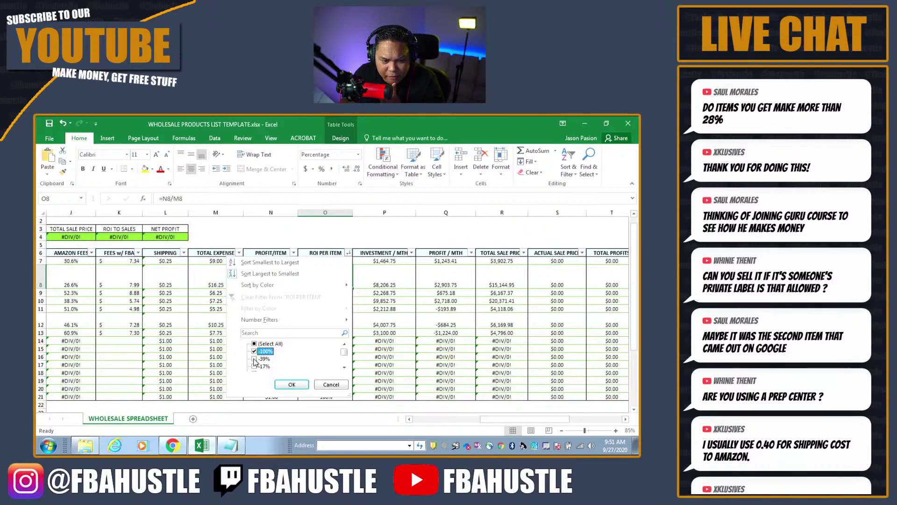
click(255, 359)
click(255, 367)
drag(344, 352, 344, 358)
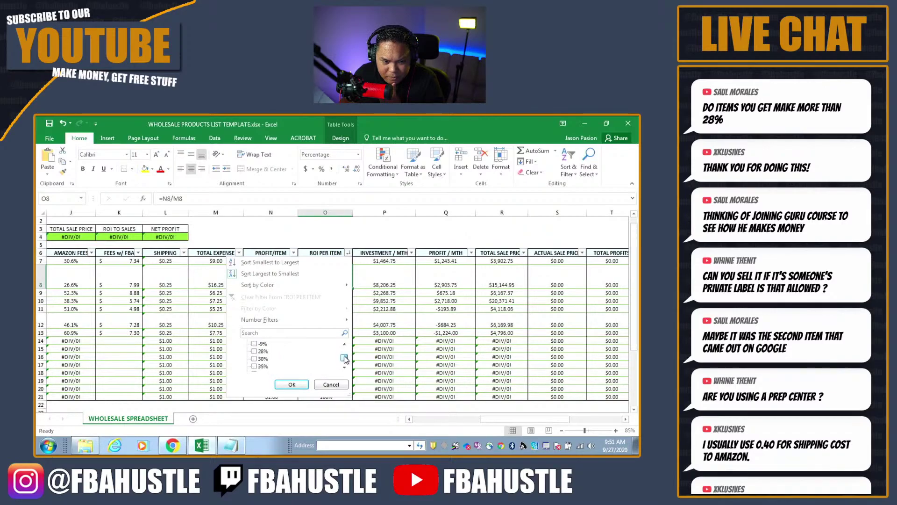
click(255, 344)
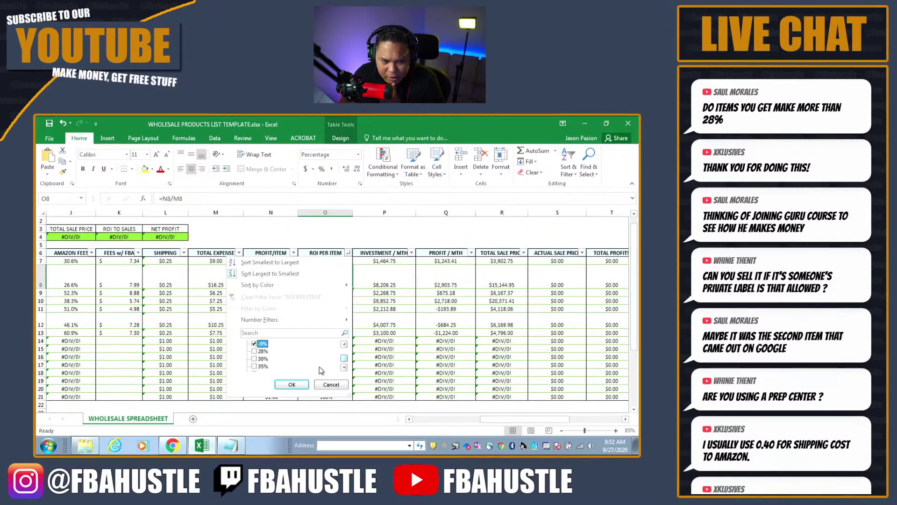
click(344, 368)
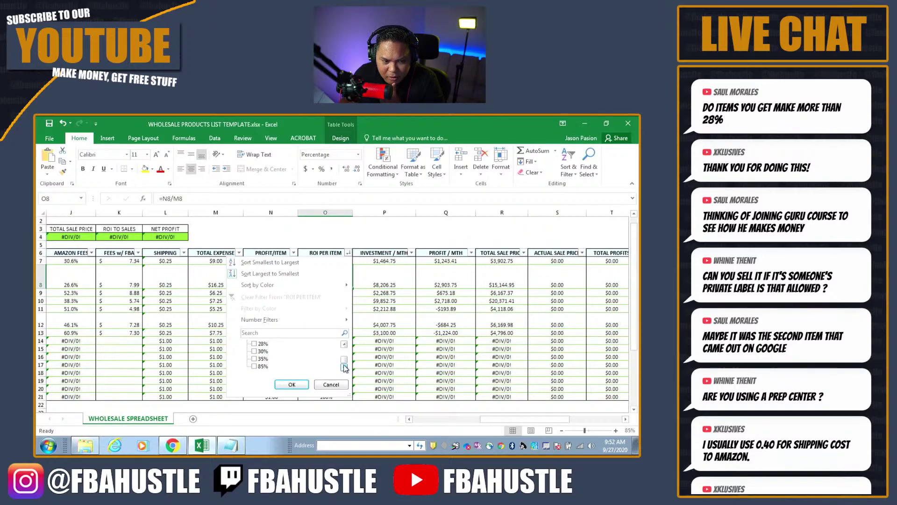
click(291, 384)
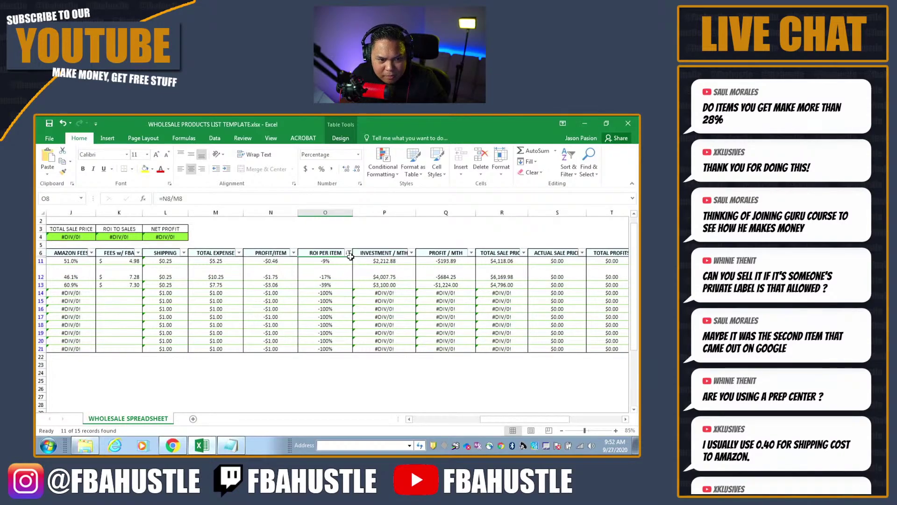
key(ctrl+z)
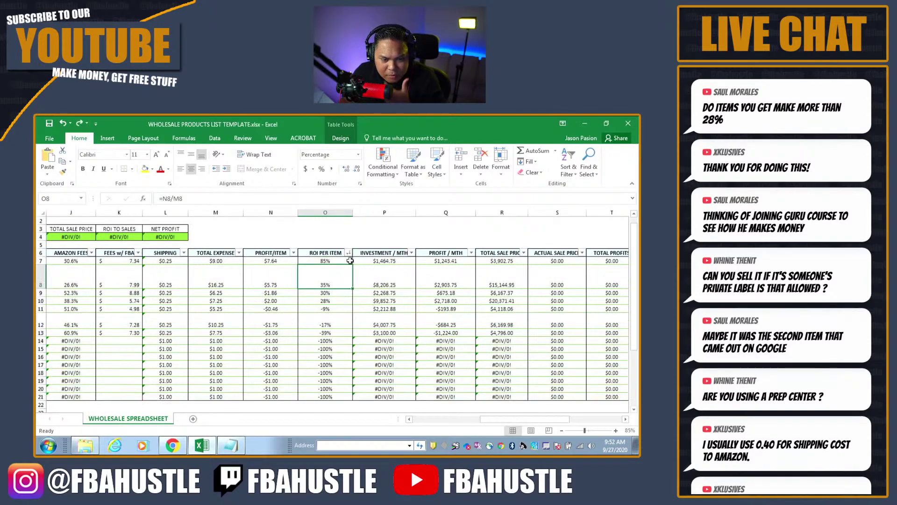
- Reapply the largest-to-smallest sort on ROI per item, and check the ROI cells in rows 7, 11 and 10
click(349, 253)
click(271, 274)
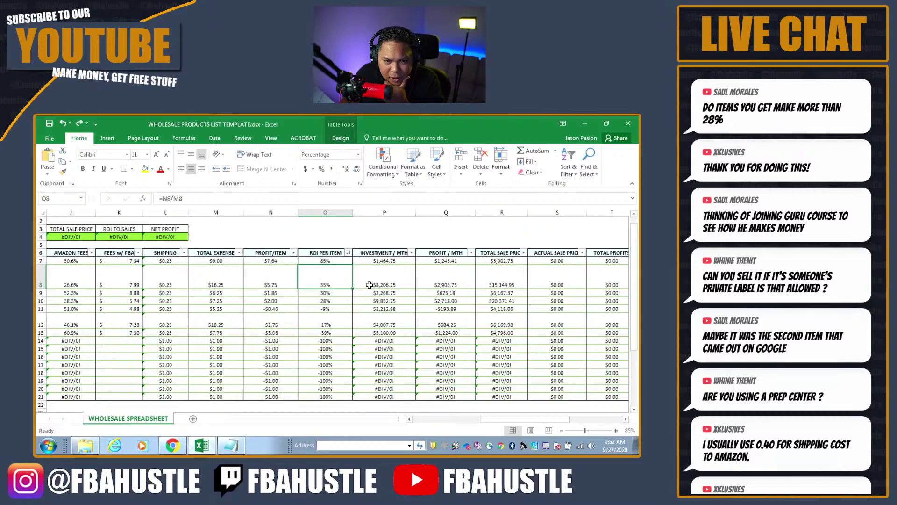
click(333, 262)
click(324, 309)
click(327, 302)
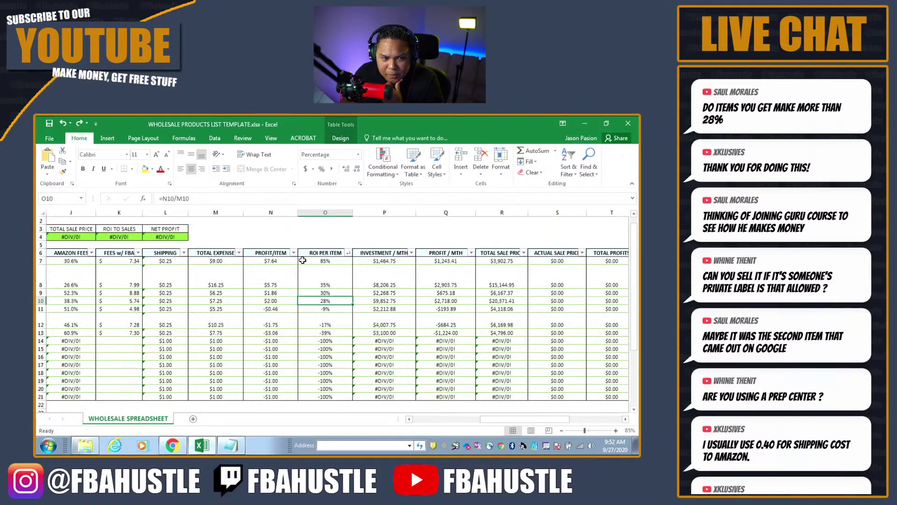
- Compare the top-ranked product's ROI in row 7 with its monthly investment and monthly profit
click(330, 261)
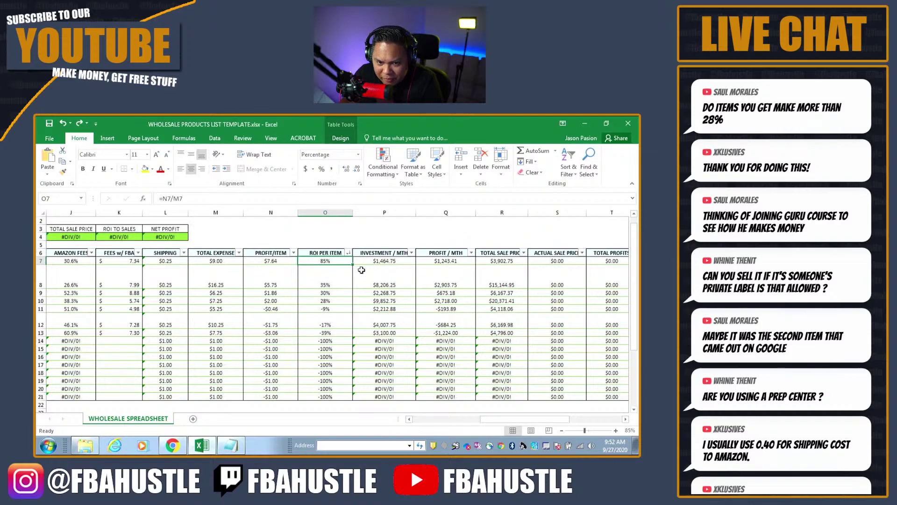
click(436, 261)
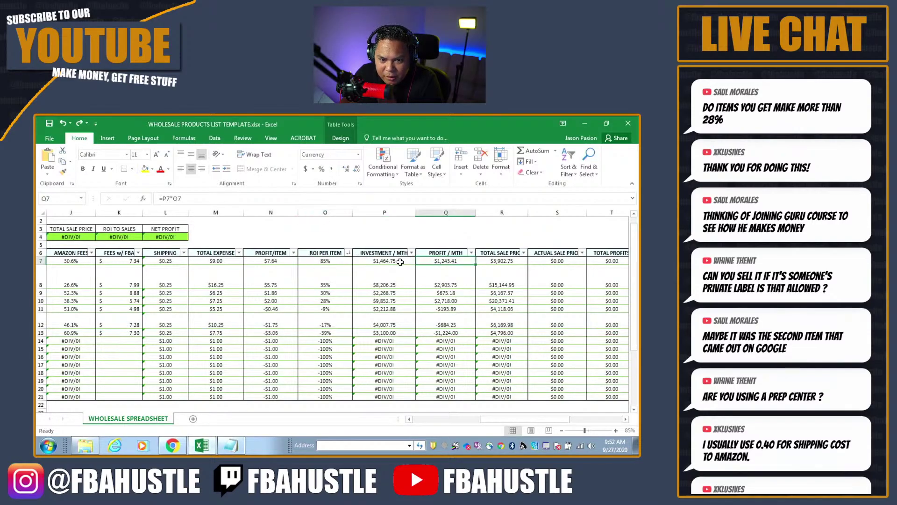
click(398, 262)
click(339, 263)
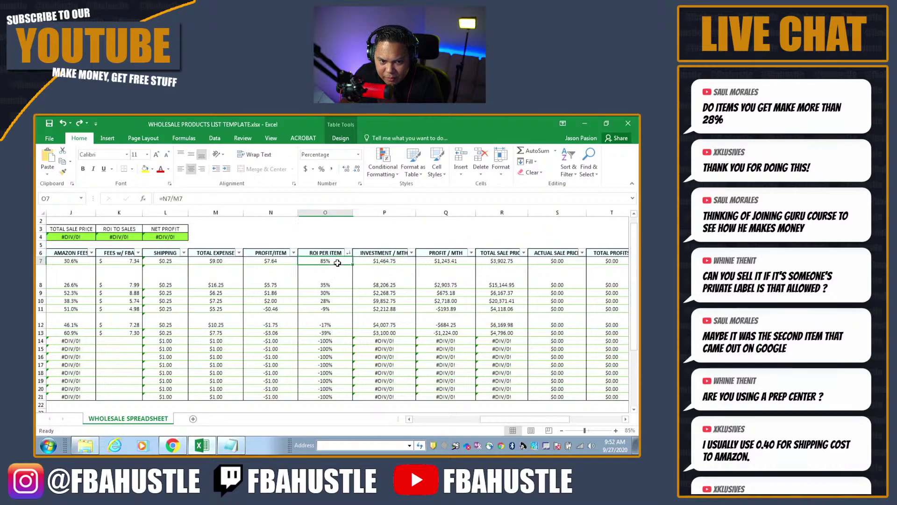
click(325, 230)
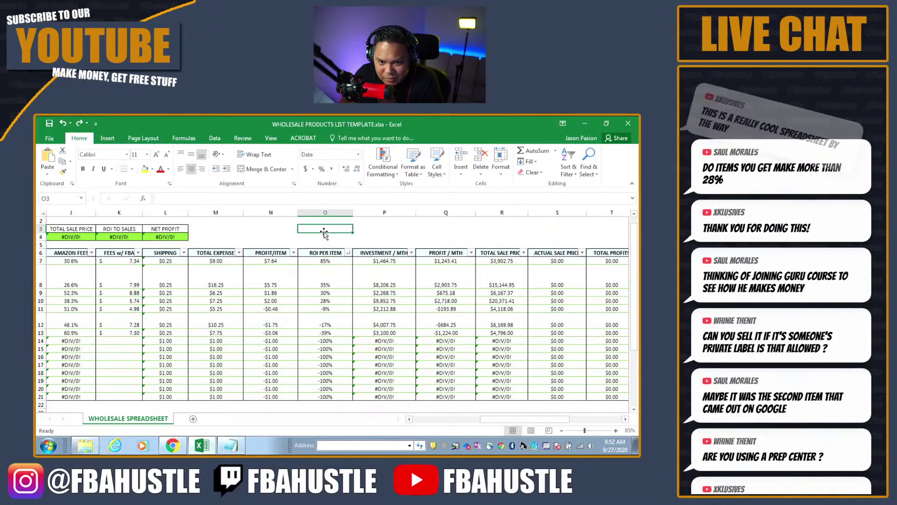
click(392, 265)
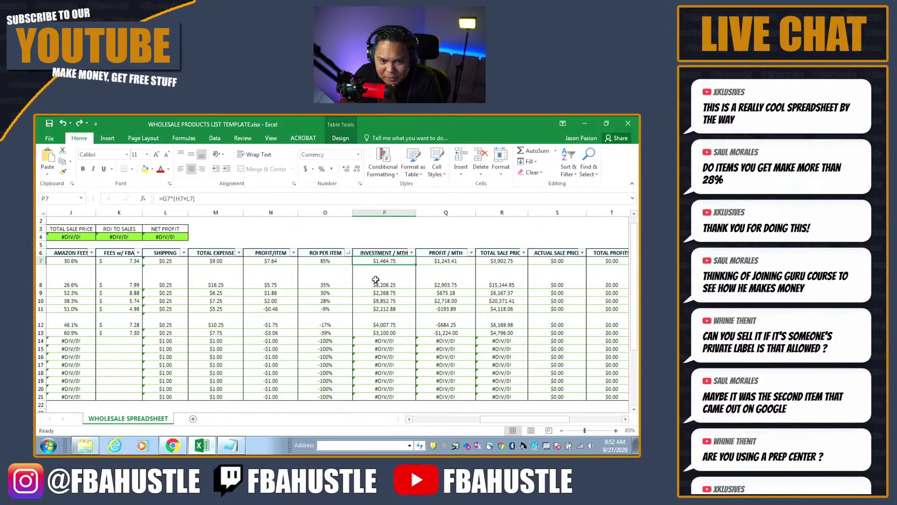
click(333, 261)
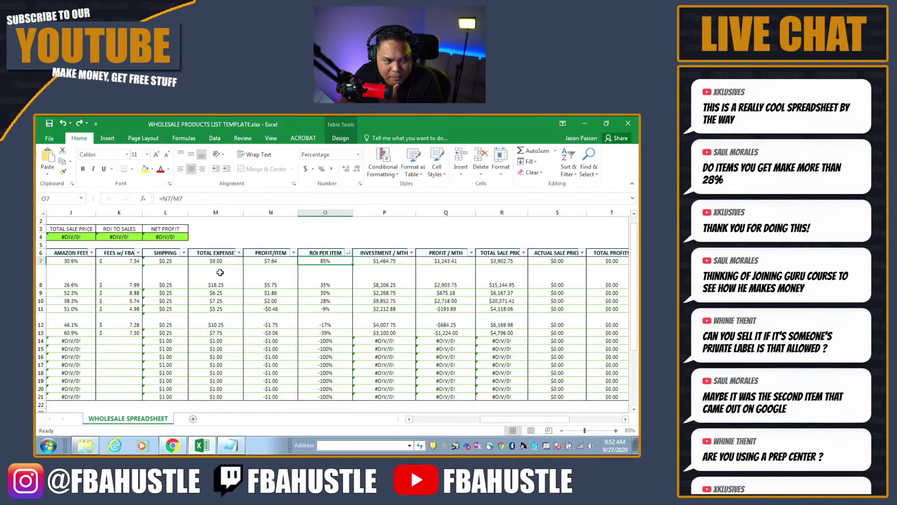
- Set the total sales per month of the Barbie Walk & Wag Puppy in row 7 to 1200
key(Left)
key(Left)
key(Left)
key(Left)
key(Left)
key(Left)
key(Left)
key(Left)
key(Left)
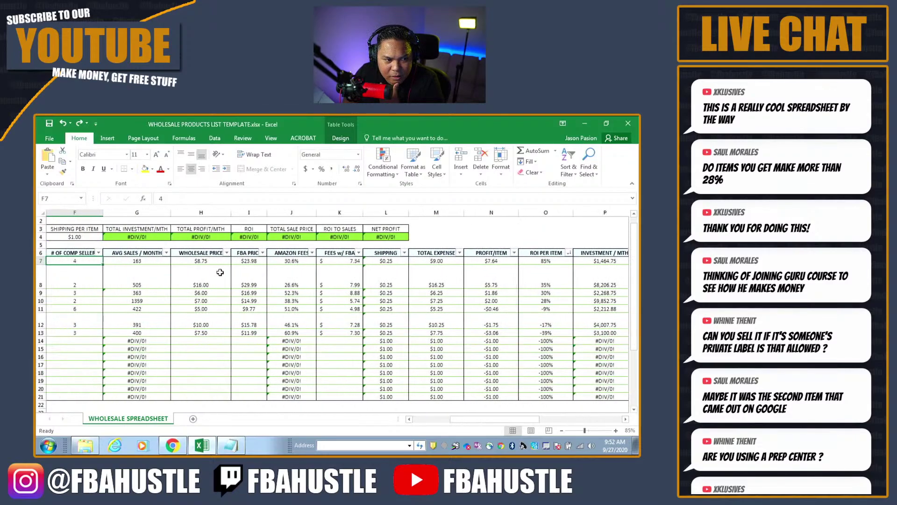
key(Left)
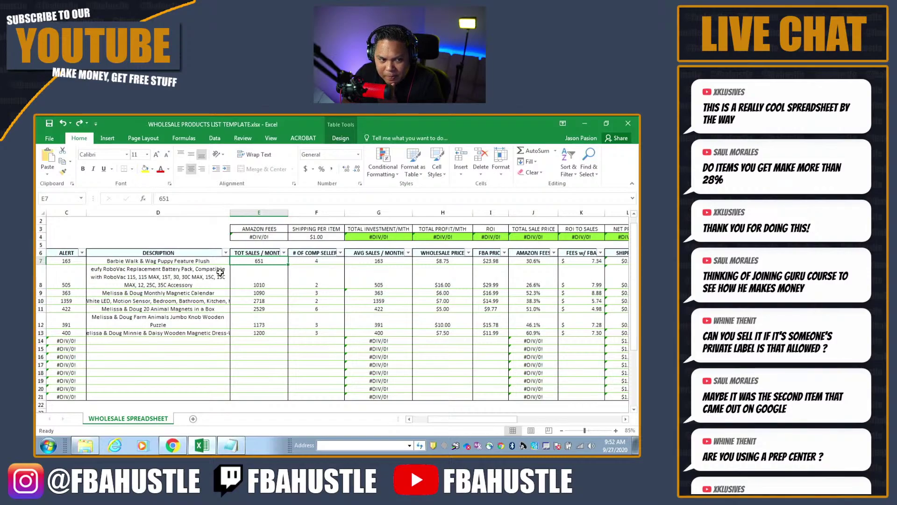
key(Right)
key(Left)
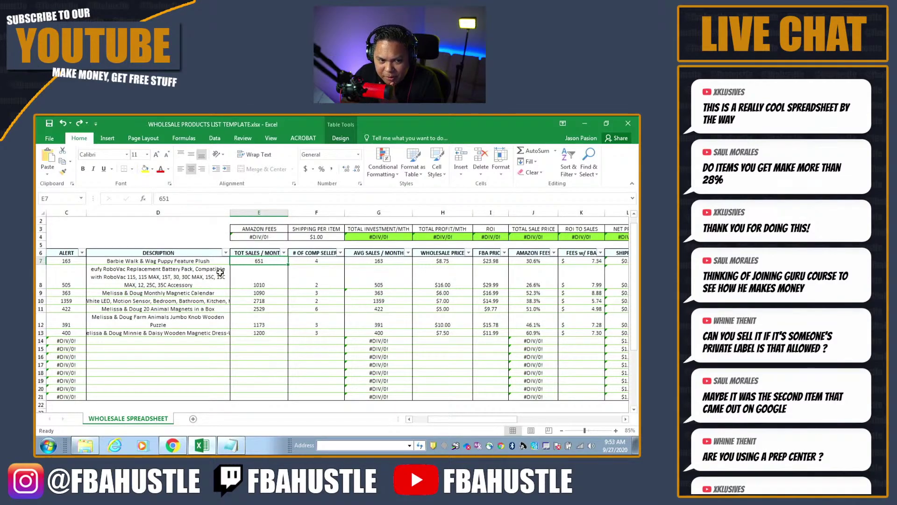
text(1200)
- Examine the effect of the changed sales figure on row 7's monthly investment and profit, and undo the sales change
key(Right)
key(Right)
key(Right)
key(Right)
key(Right)
key(Right)
key(Right)
key(Right)
key(Right)
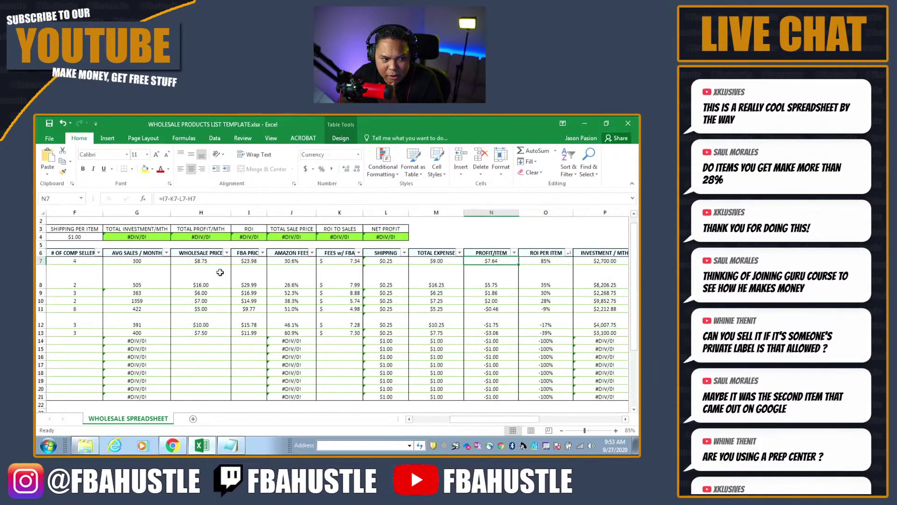
key(Right)
key(Right)
scroll(220, 272, right, 3)
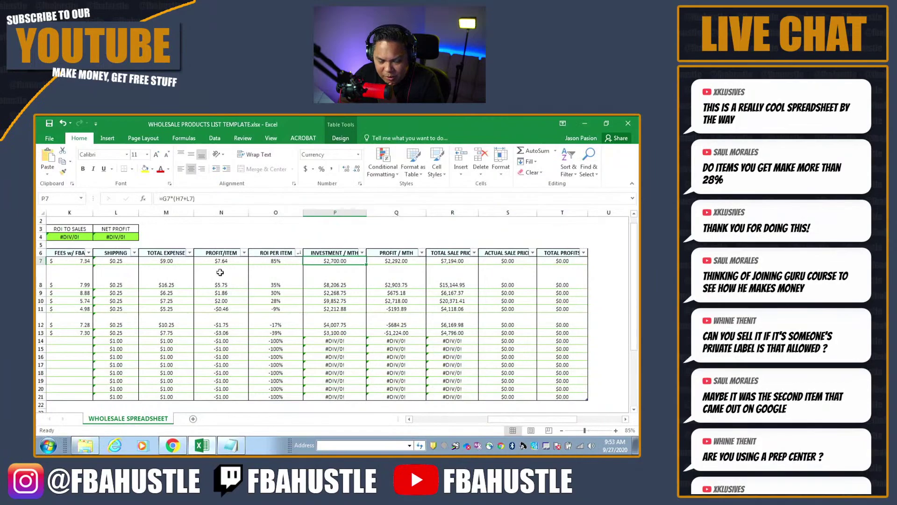
key(ctrl+z)
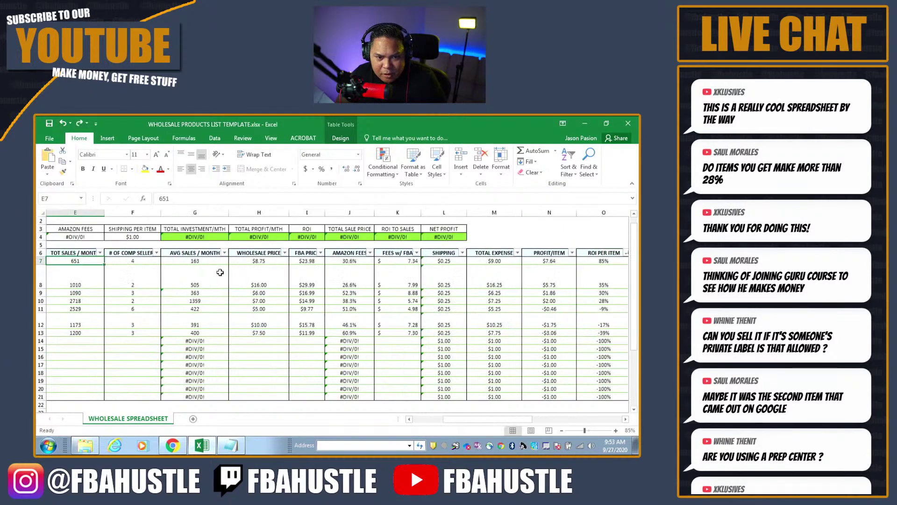
- Review row 7's figures across to the total profits column, and return to its ROI per item cell
key(Right)
key(Right)
key(Right)
key(Right)
key(Right)
key(Right)
key(Right)
key(Right)
key(Right)
key(Right)
key(Right)
key(Right)
key(Right)
key(Right)
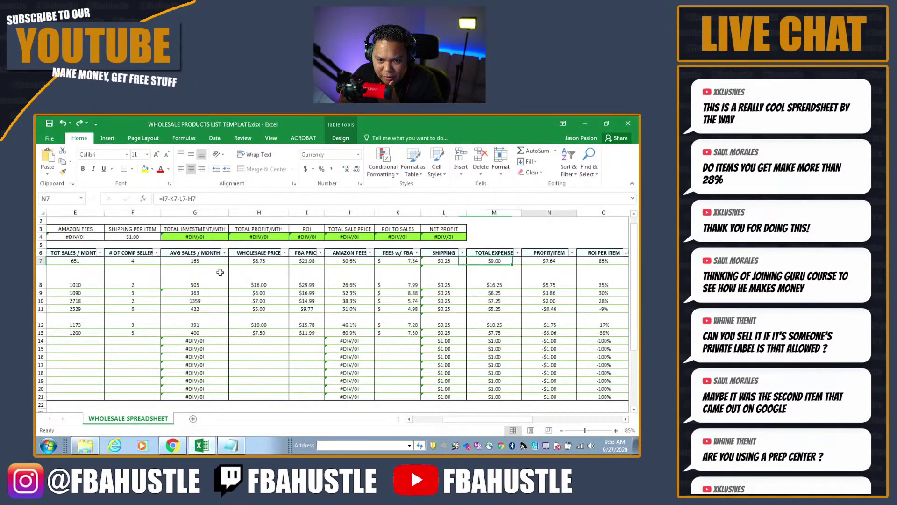
scroll(220, 272, right, 3)
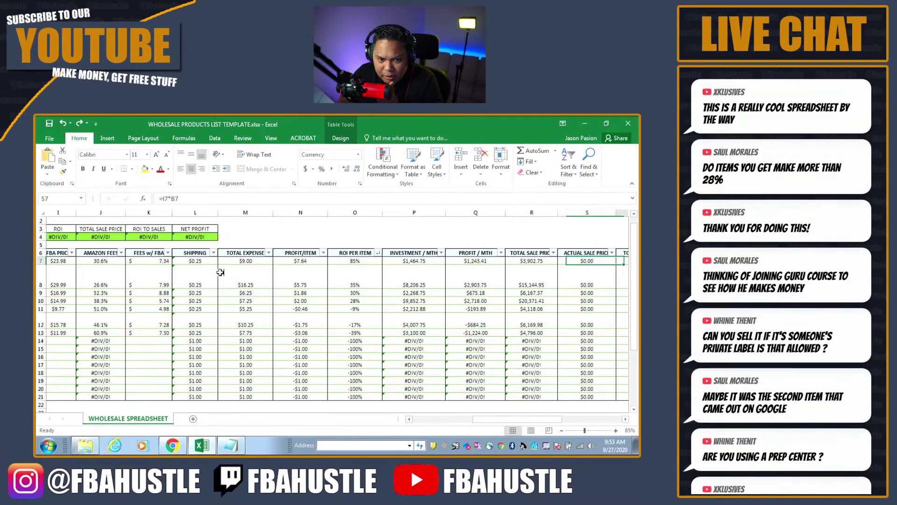
key(Right)
key(Left)
key(Left)
key(Left)
key(Left)
key(Left)
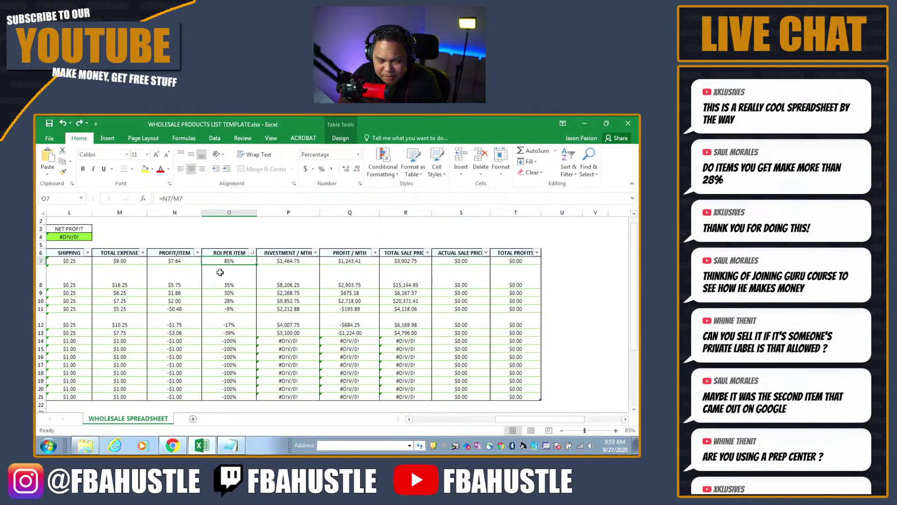
- Compare the ROI per item with the monthly investment for the ranked products in rows 7 to 10, ending at row 11's ROI
key(Right)
key(Down)
key(Up)
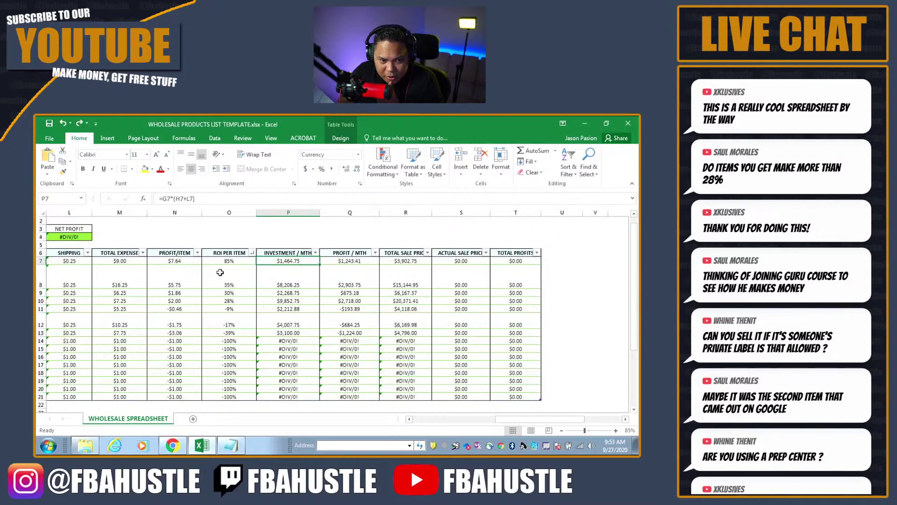
key(Down)
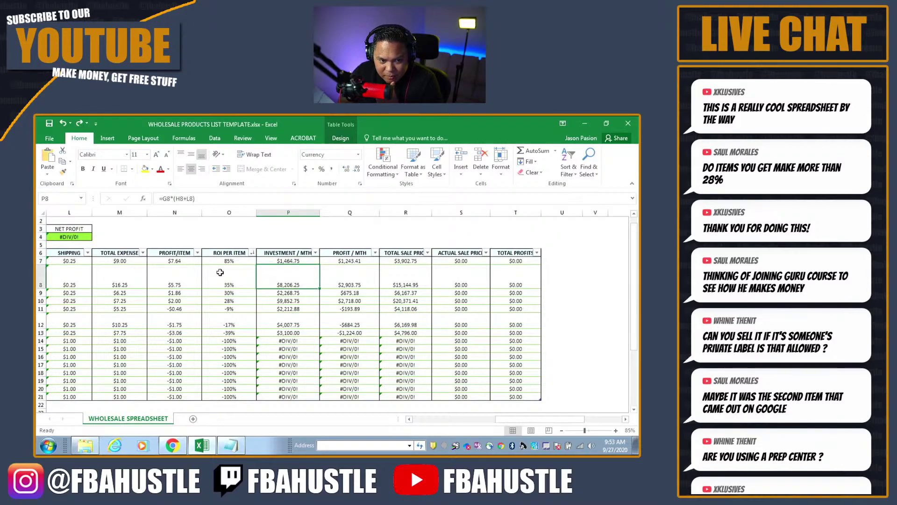
key(Down)
key(Left)
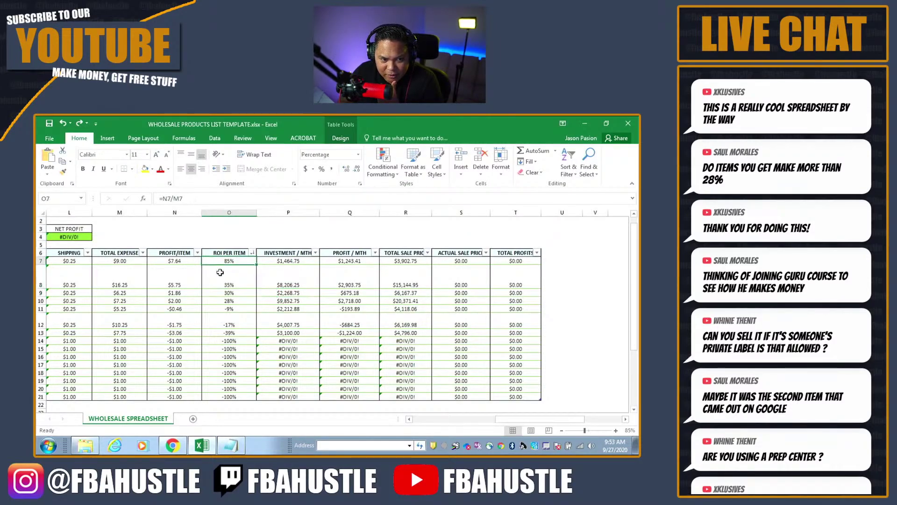
key(Up)
key(Right)
key(Down)
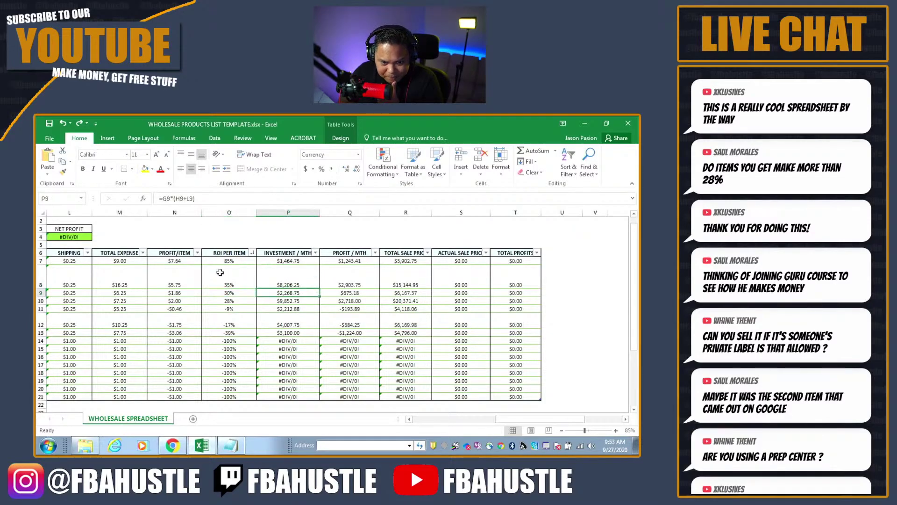
key(Left)
key(Down)
key(Right)
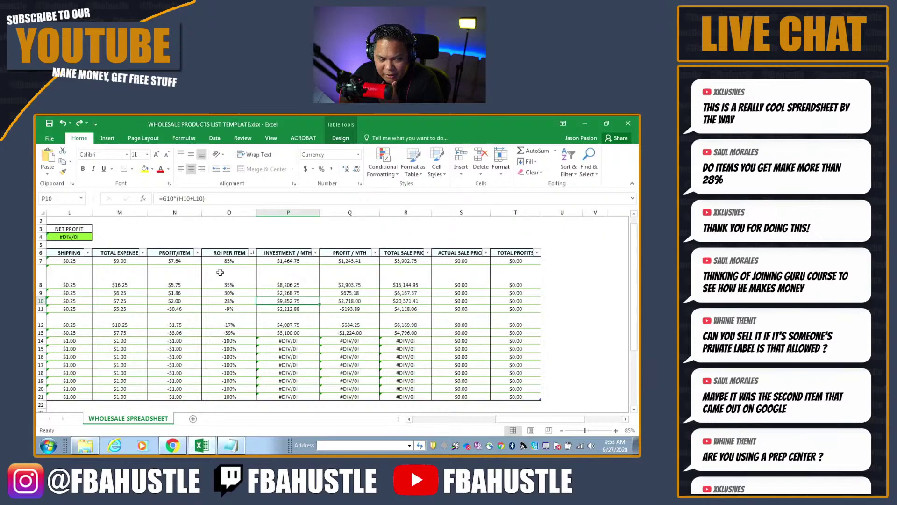
key(Left)
key(Down)
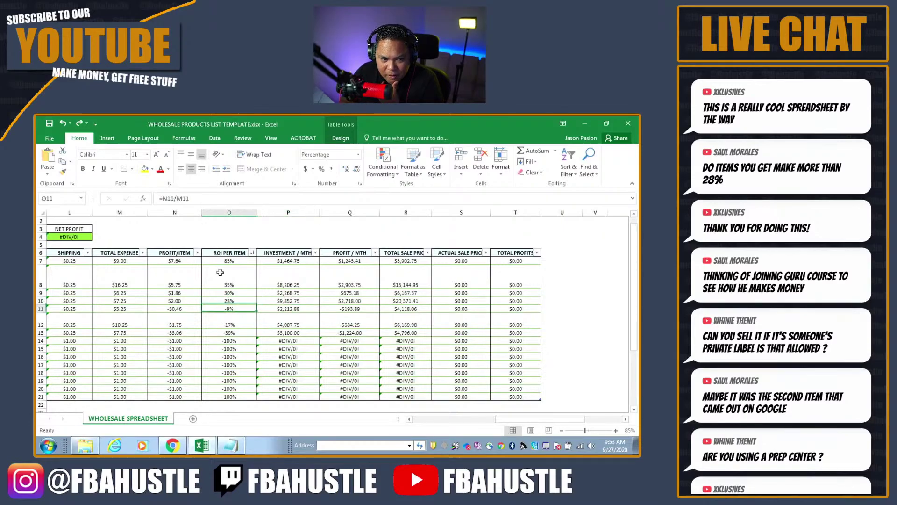